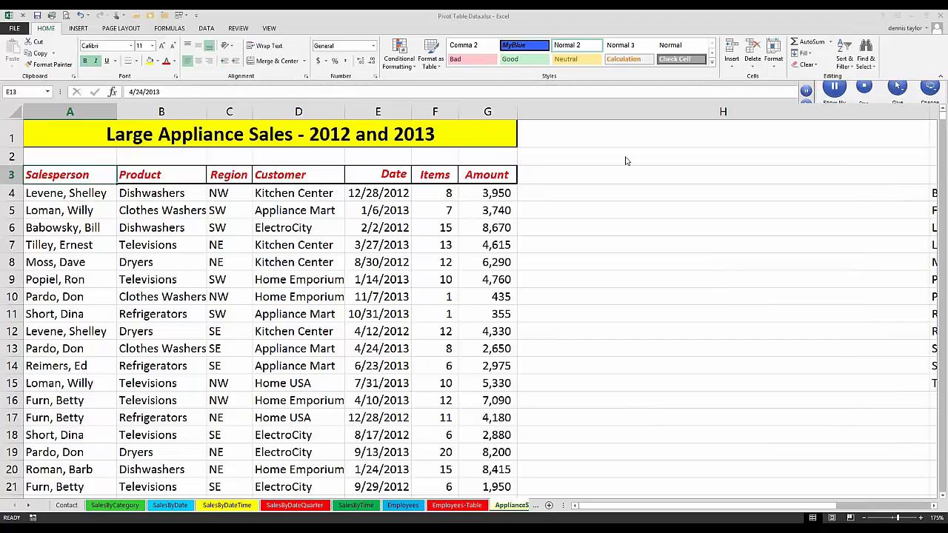
# Step: Look over the Salesperson, Product, Region and Customer entries in the Large Appliance Sales list
pyautogui.click(86, 210)
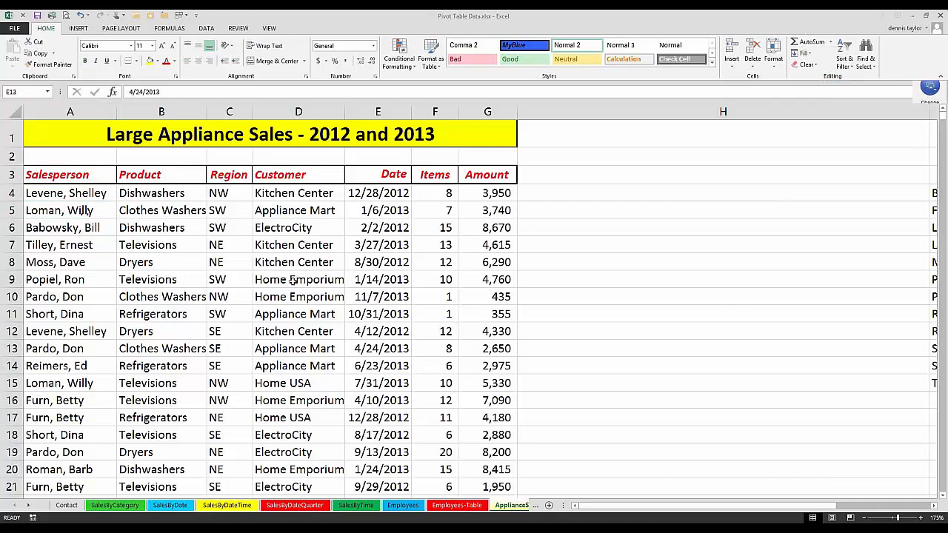
pyautogui.click(337, 312)
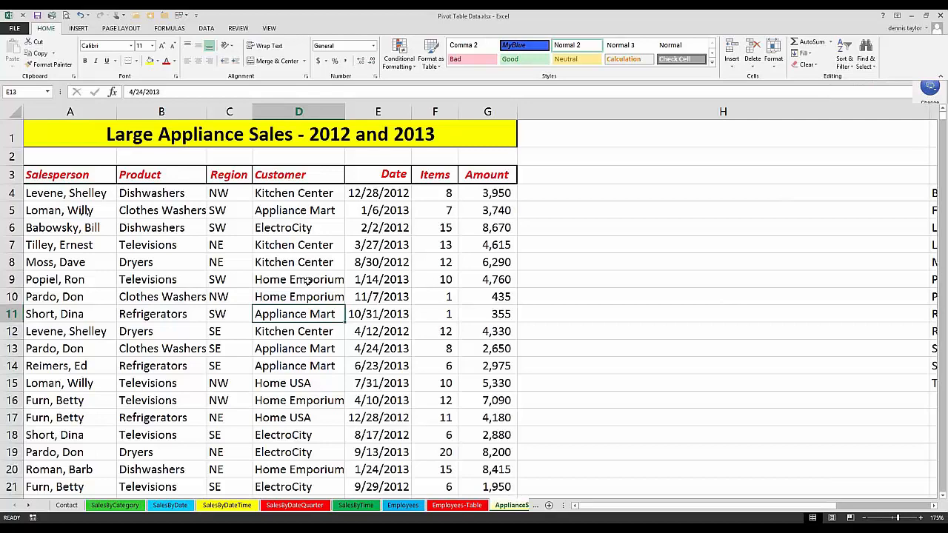
pyautogui.click(174, 231)
pyautogui.click(89, 280)
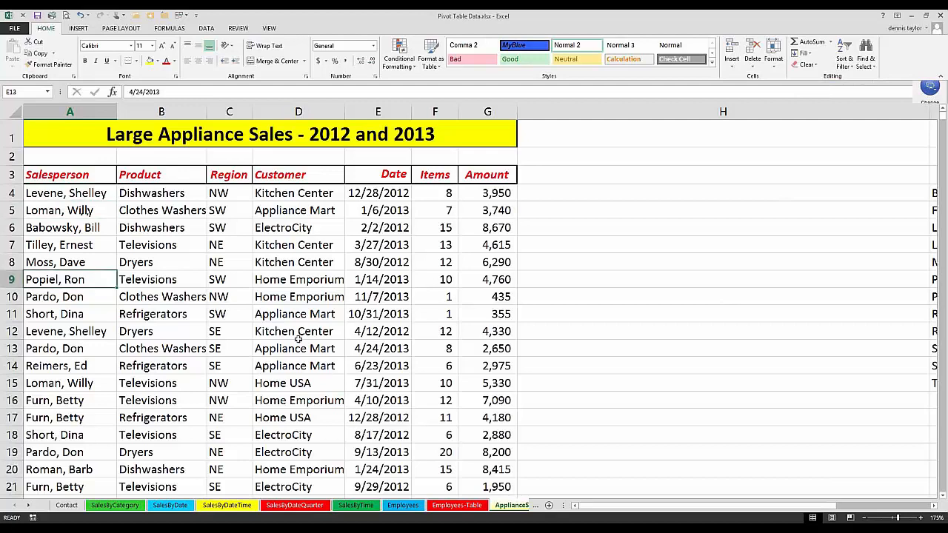
pyautogui.click(182, 227)
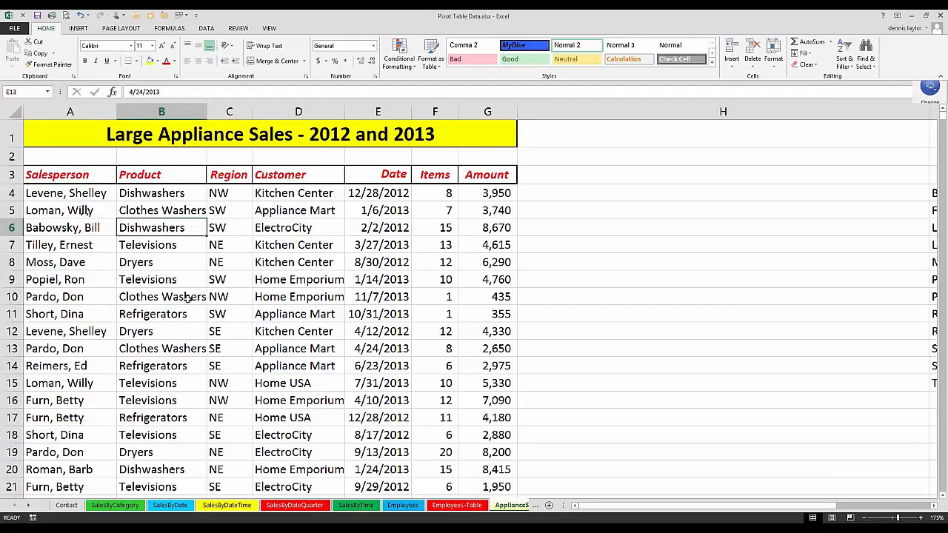
pyautogui.click(237, 268)
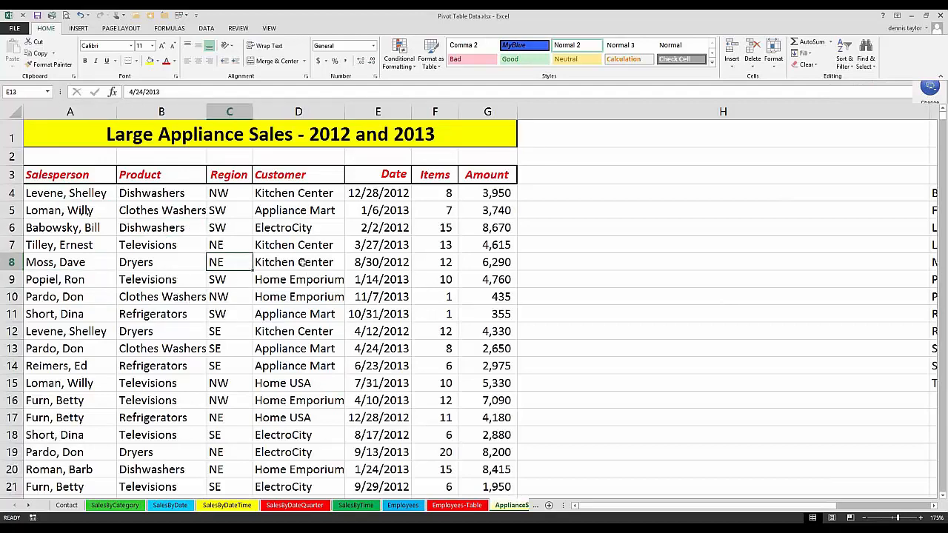
pyautogui.click(301, 263)
pyautogui.click(330, 320)
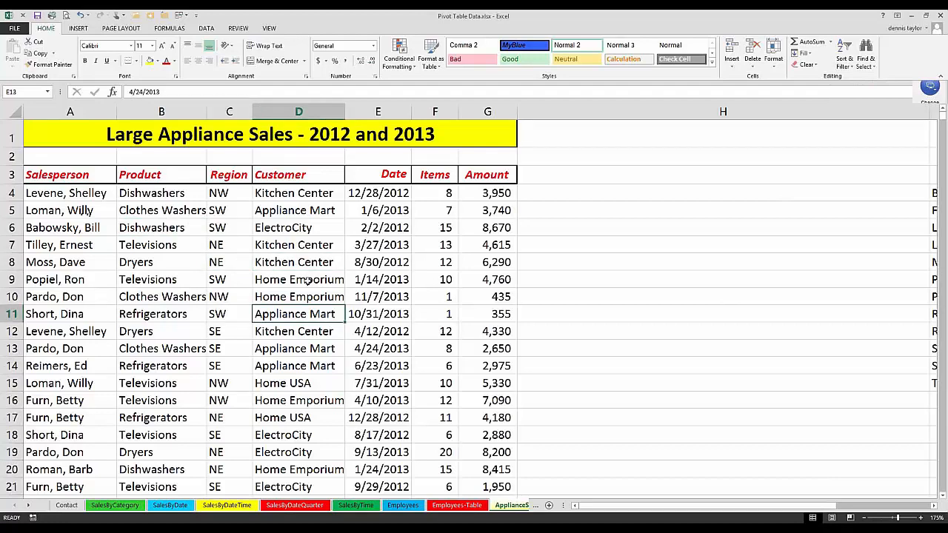
pyautogui.click(303, 265)
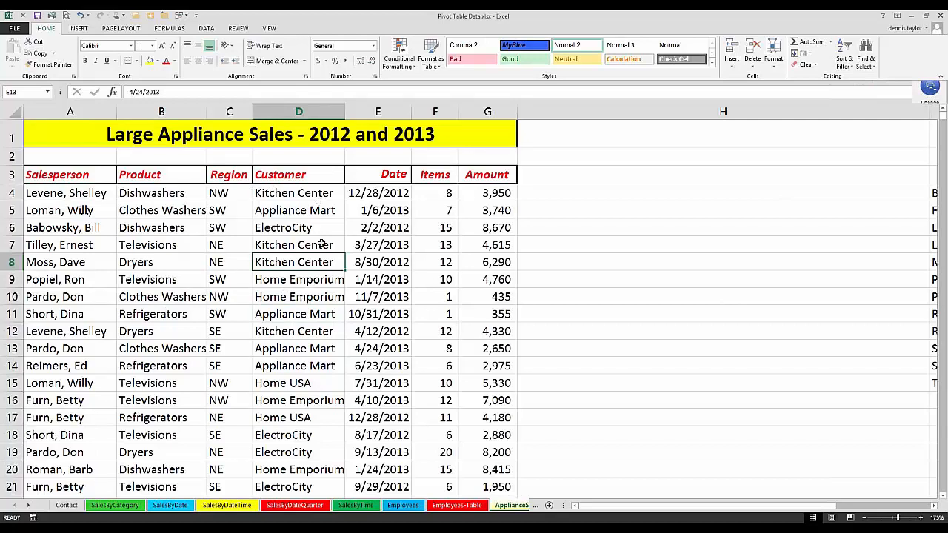
pyautogui.press('Up')
pyautogui.click(302, 313)
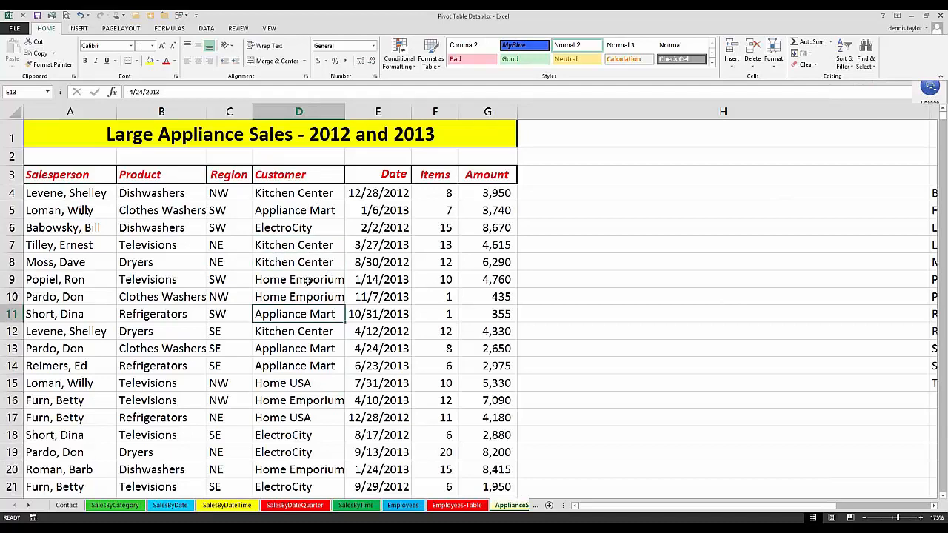
pyautogui.press('Up')
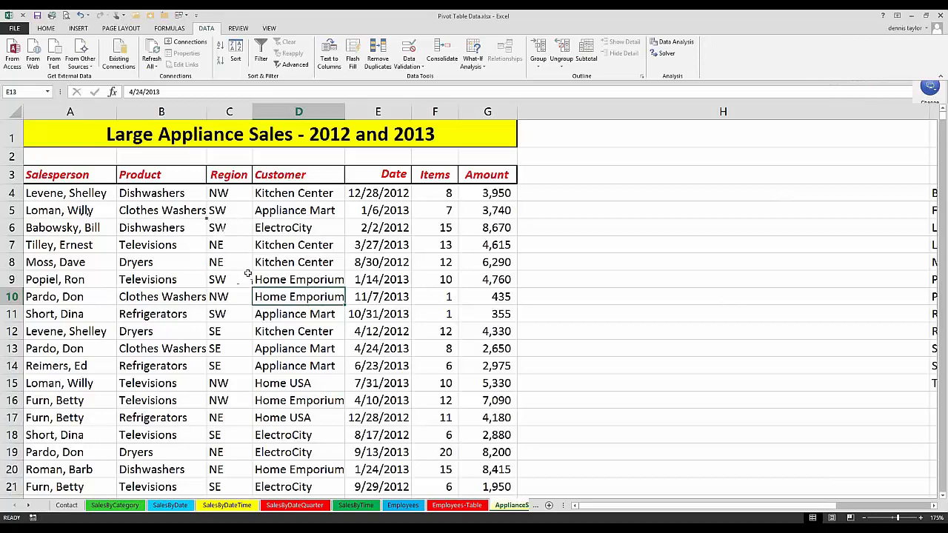
# Step: Turn on filtering for the sales list's header row, and turn it off again
pyautogui.click(261, 50)
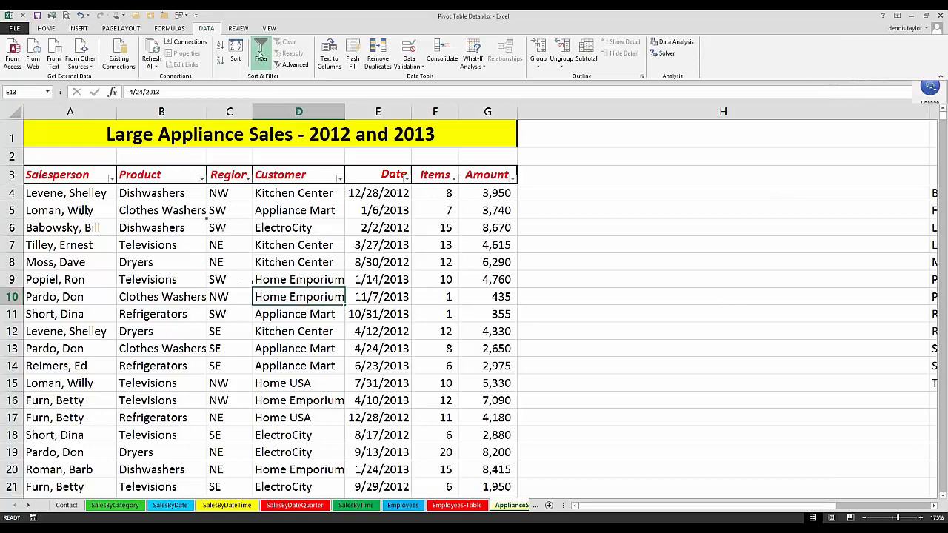
pyautogui.click(260, 52)
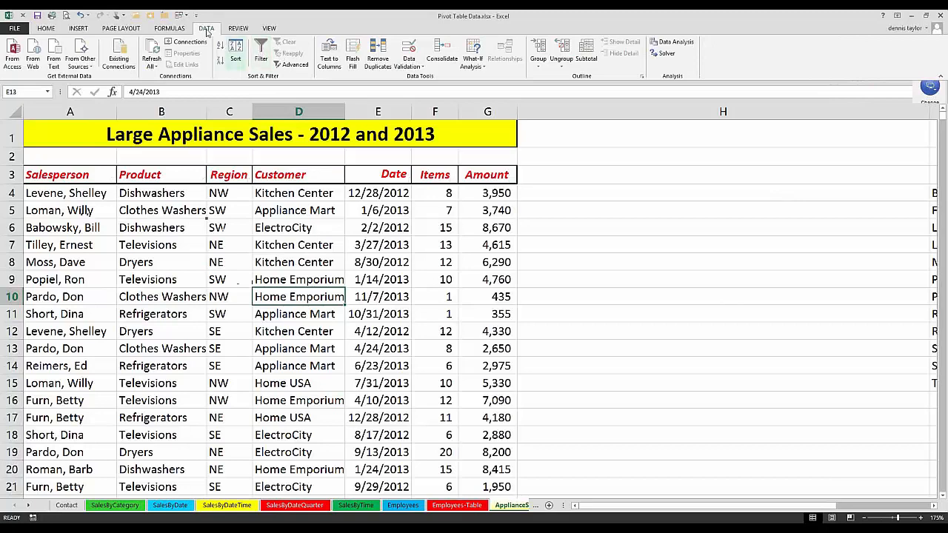
pyautogui.click(46, 29)
pyautogui.click(206, 28)
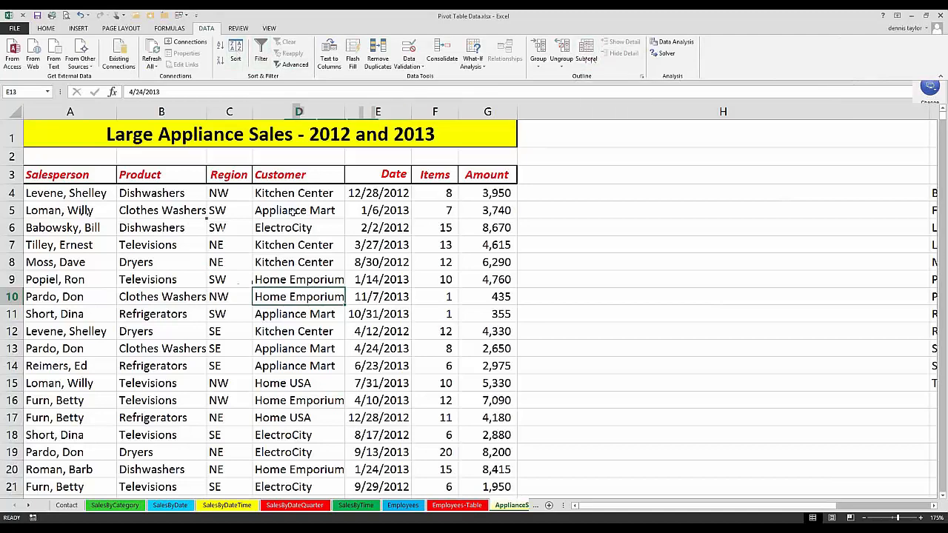
# Step: Examine the first sales records in A4:G12 and the entries in their Customer and Region columns
pyautogui.click(292, 211)
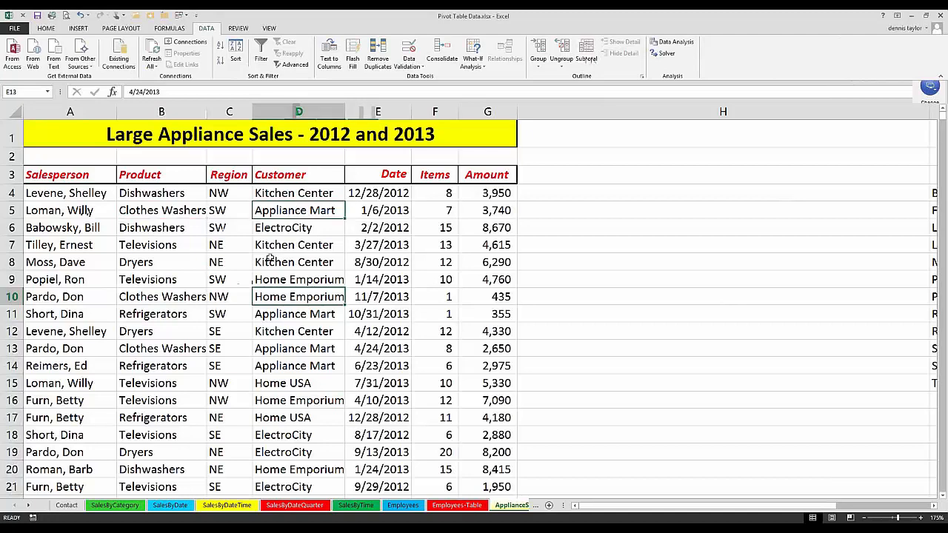
pyautogui.click(284, 245)
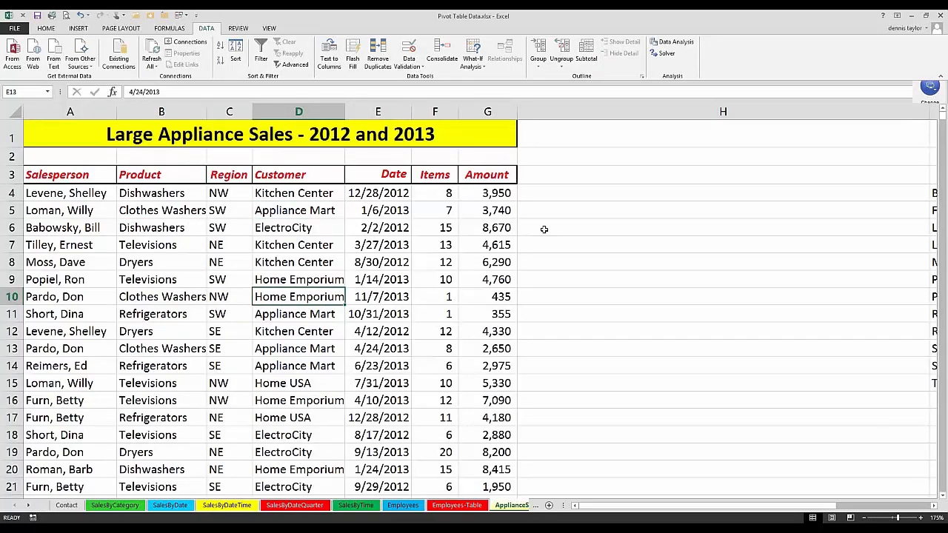
pyautogui.moveTo(44, 193); pyautogui.dragTo(482, 332)
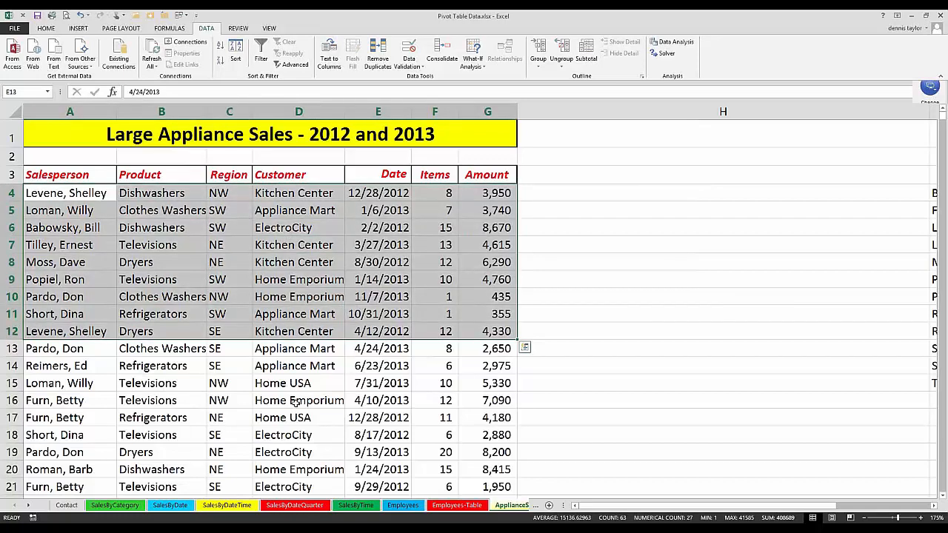
pyautogui.click(270, 296)
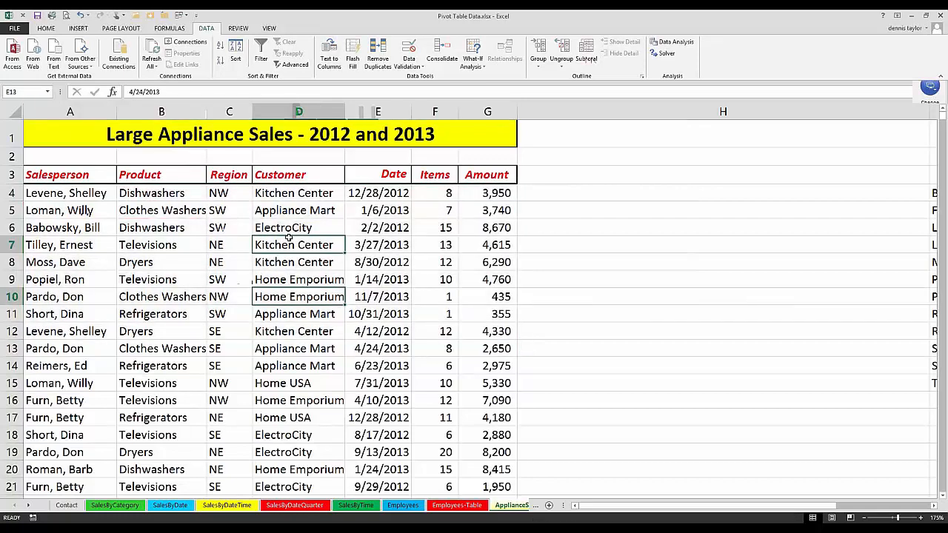
pyautogui.press('Left')
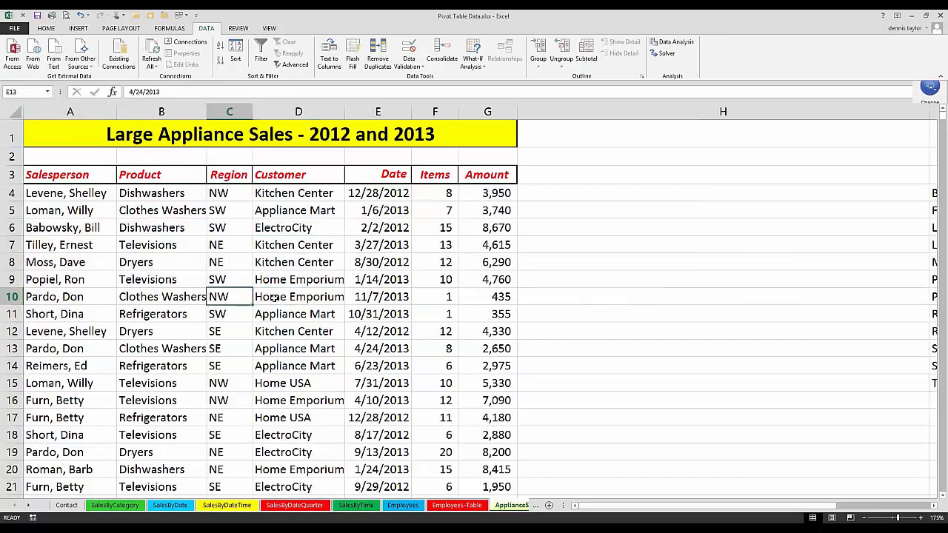
pyautogui.click(309, 244)
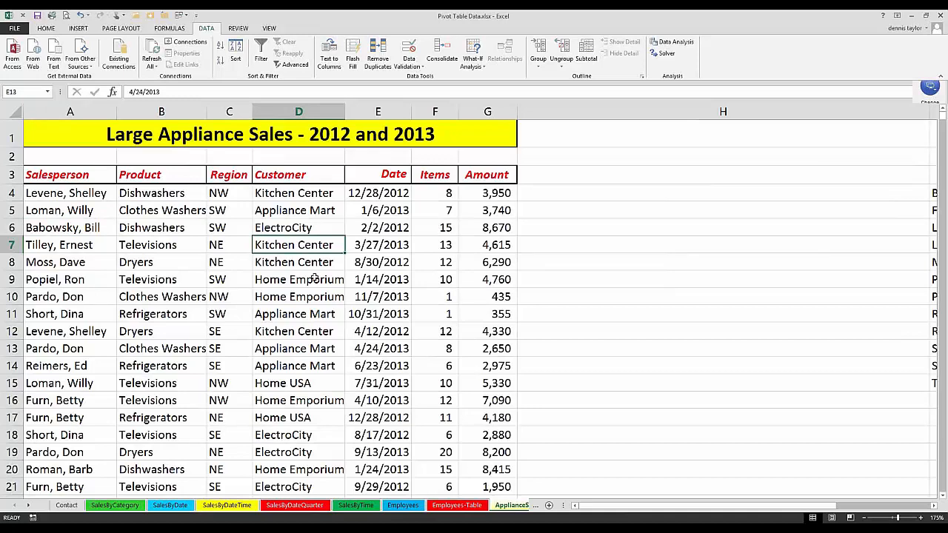
pyautogui.click(230, 279)
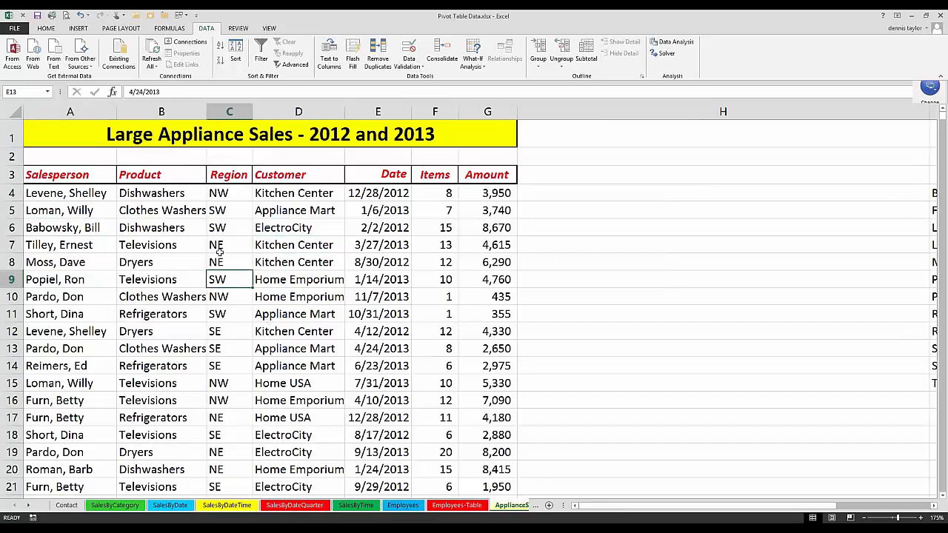
# Step: Check how far the sales list extends by jumping down the Product column to its last record and back up
pyautogui.click(176, 263)
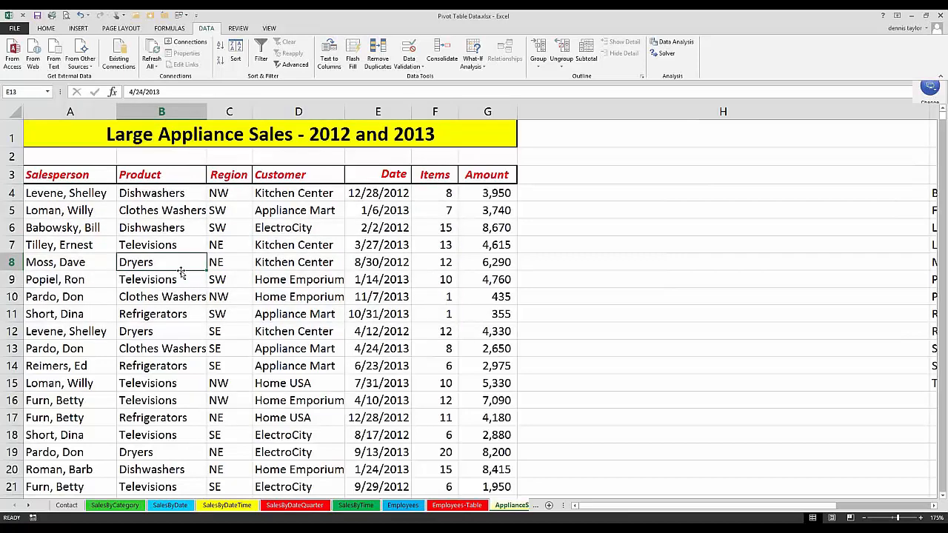
pyautogui.doubleClick(182, 272)
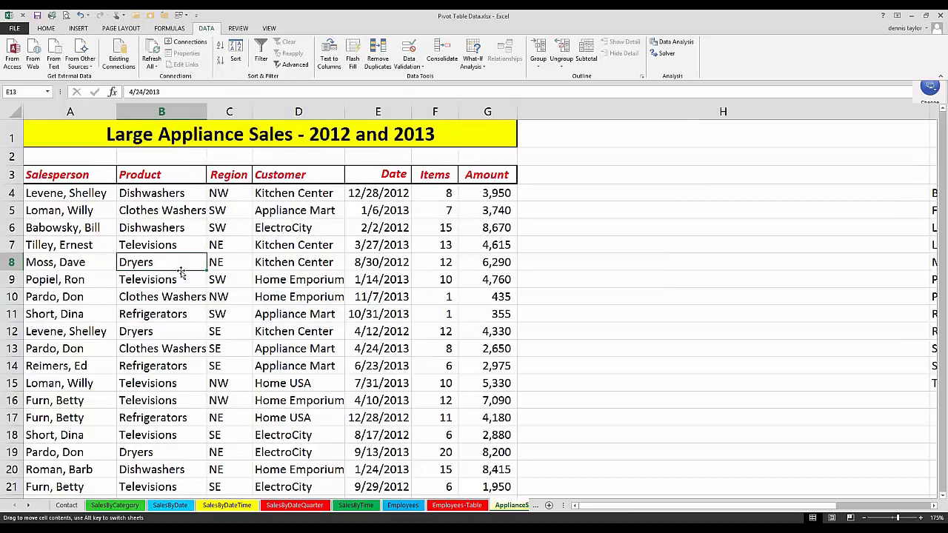
pyautogui.doubleClick(182, 272)
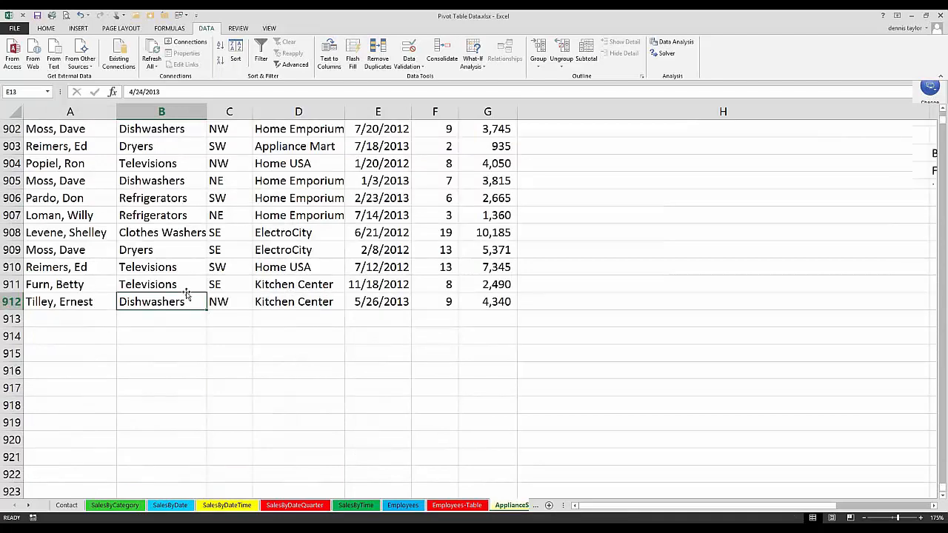
pyautogui.doubleClick(186, 294)
pyautogui.click(187, 295)
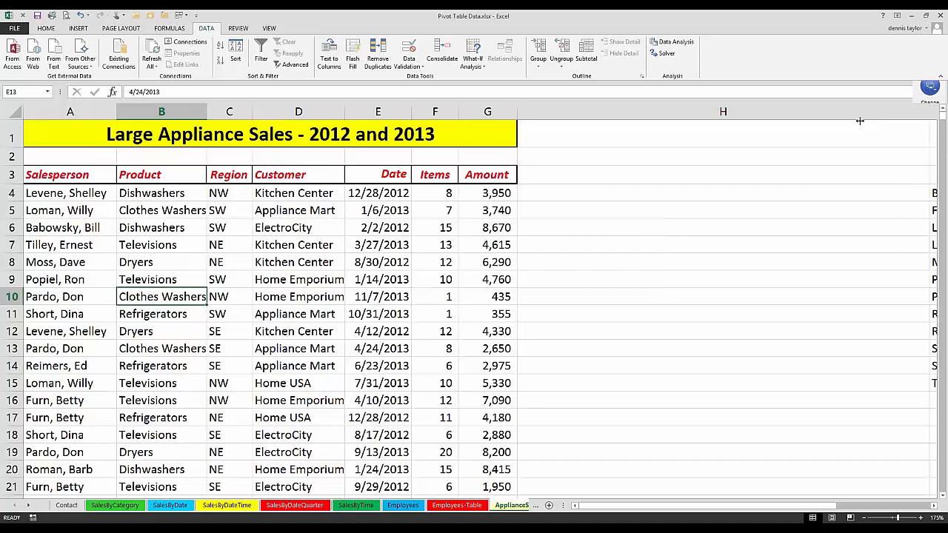
# Step: Narrow column H to a thin spacer beside the sales list and widen column I slightly for the summary's salesperson names
pyautogui.moveTo(859, 120); pyautogui.dragTo(534, 121)
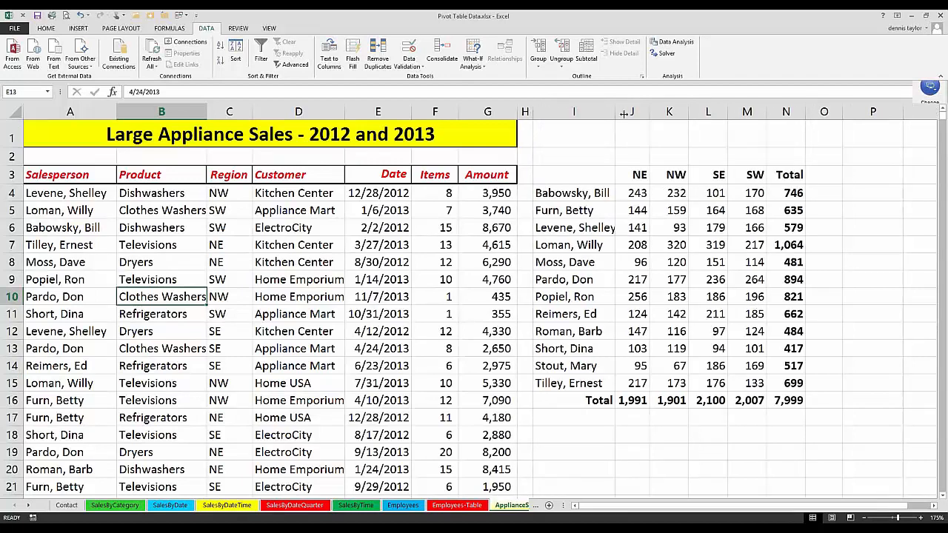
pyautogui.moveTo(624, 113); pyautogui.dragTo(633, 114)
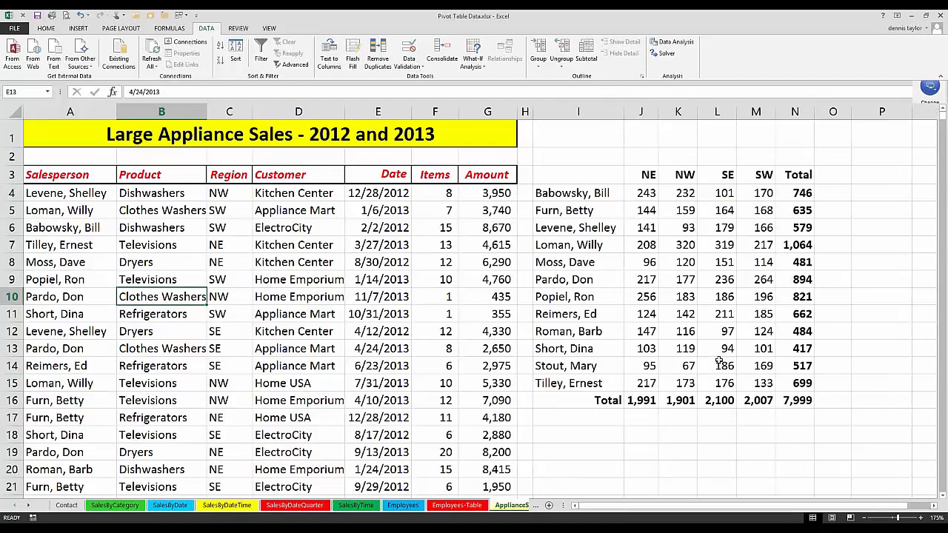
# Step: Inspect the formula in cell J4 of the salesperson-by-region summary, leaving it as it is
pyautogui.click(639, 193)
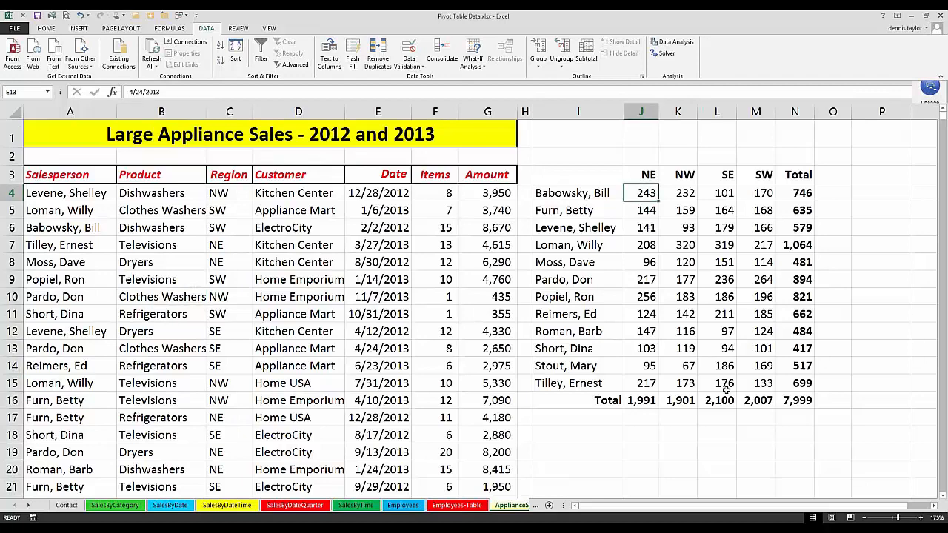
pyautogui.press('F2')
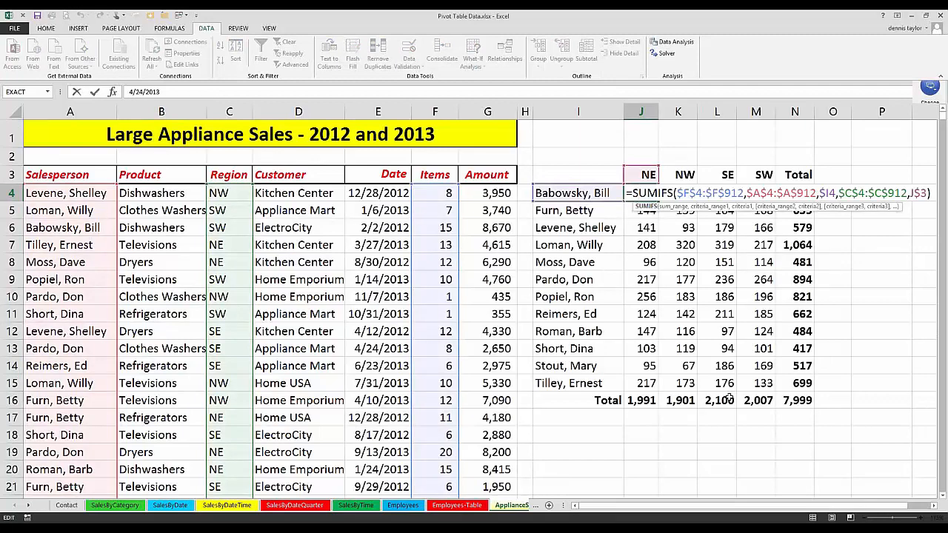
pyautogui.hotkey('ctrl', 'Return')
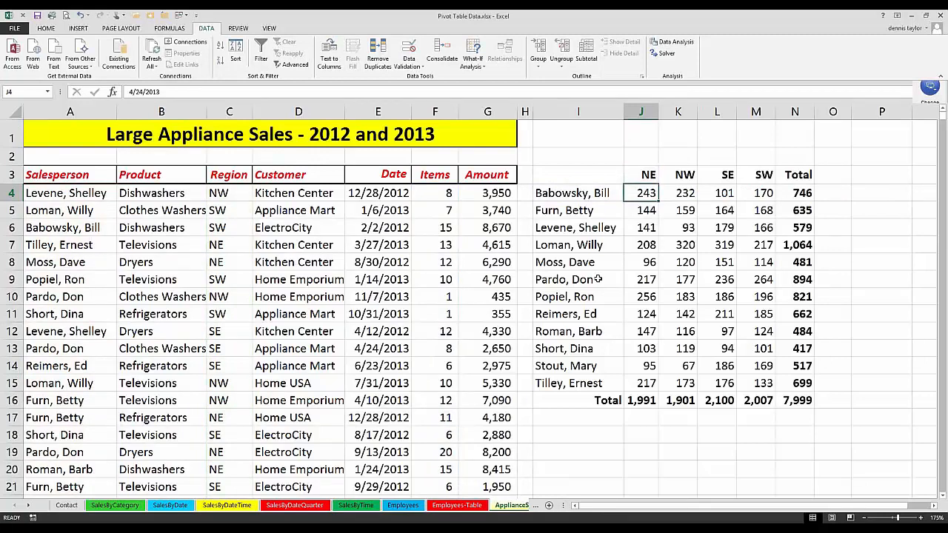
pyautogui.click(598, 279)
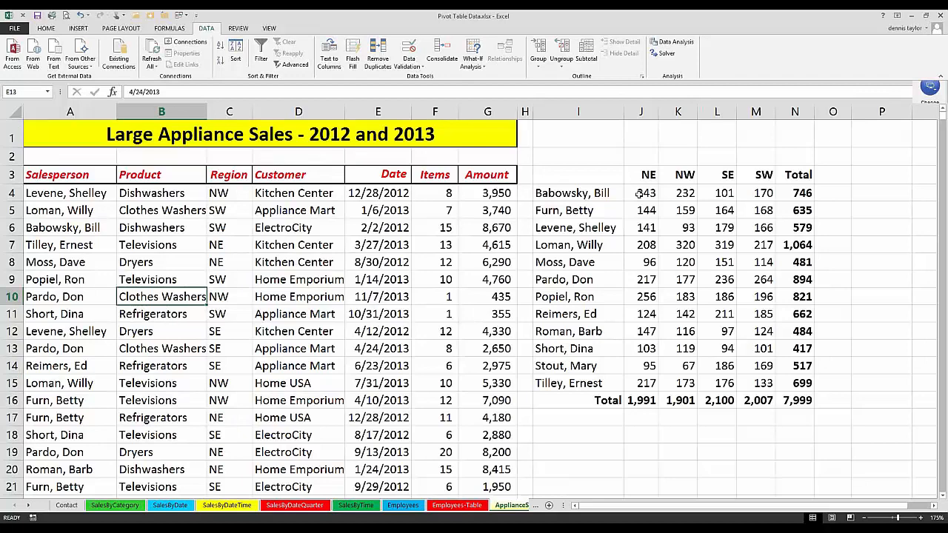
# Step: Compare the summary's region headings in J3:M3 with the source records further down the sales list, returning to the first rows
pyautogui.moveTo(641, 175); pyautogui.dragTo(751, 175)
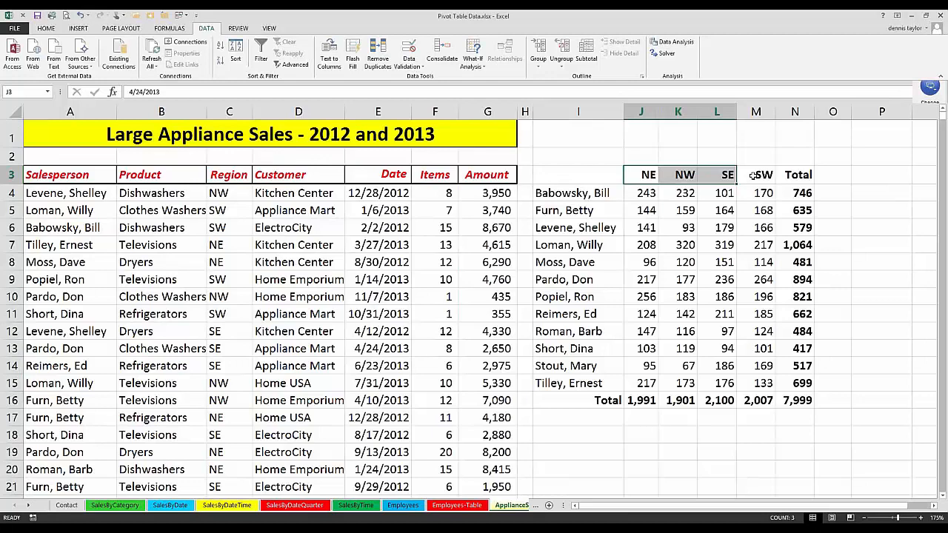
pyautogui.moveTo(752, 175); pyautogui.dragTo(758, 174)
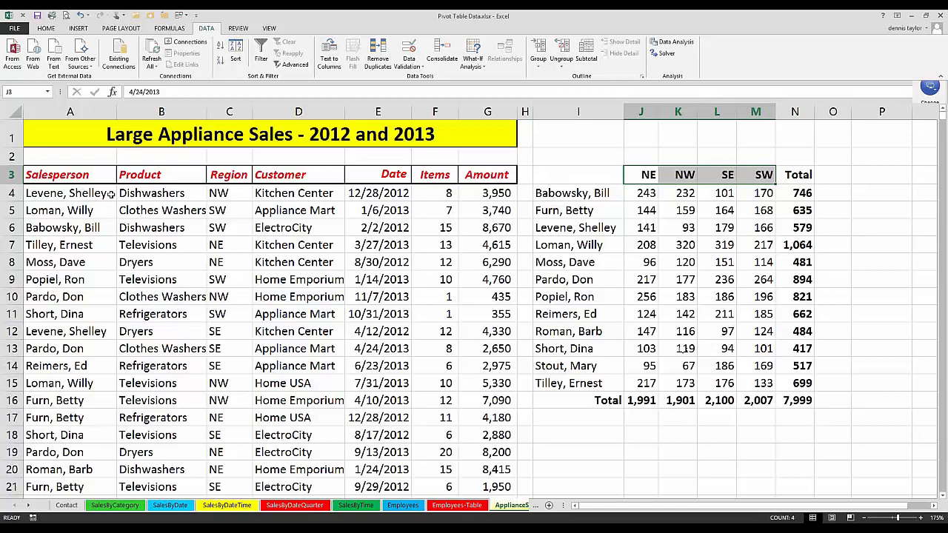
pyautogui.moveTo(112, 193); pyautogui.dragTo(445, 227)
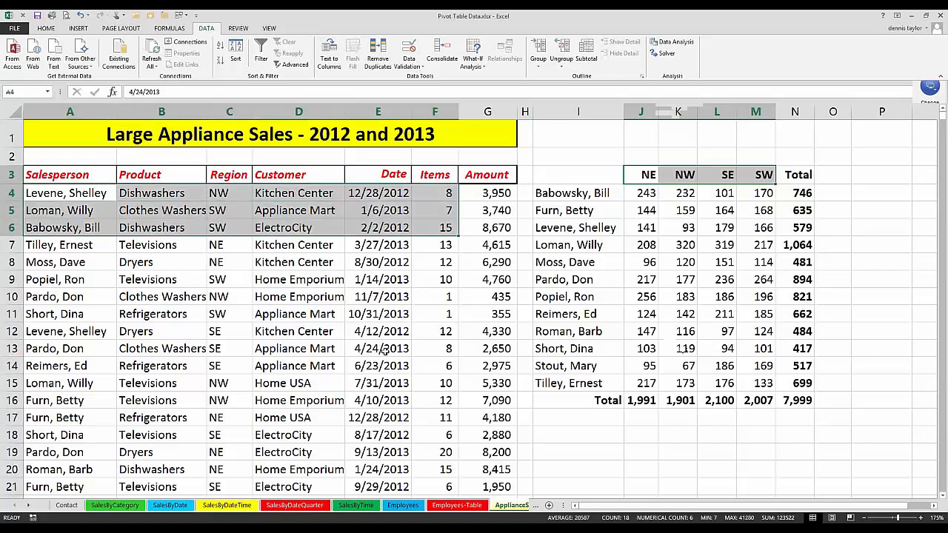
pyautogui.moveTo(385, 350); pyautogui.dragTo(474, 457)
pyautogui.click(400, 389)
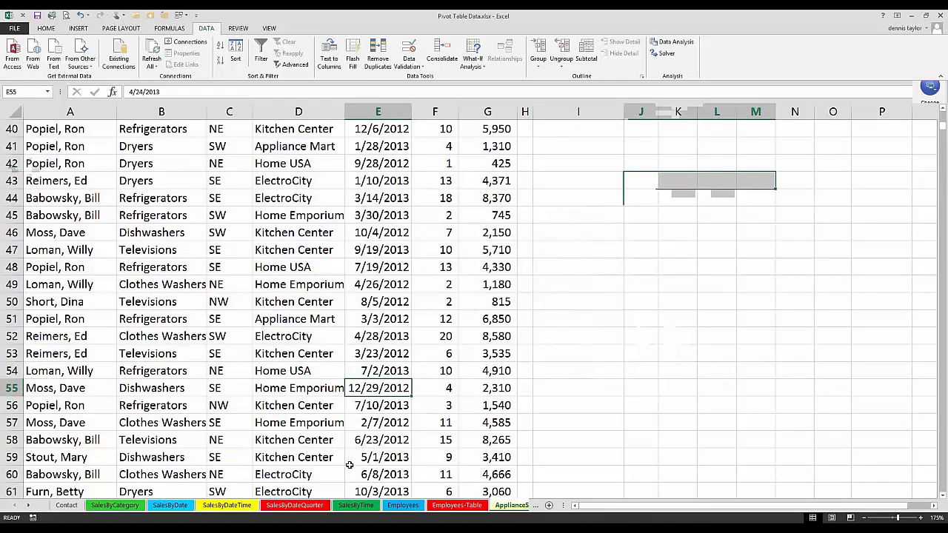
pyautogui.scroll(5, 349, 465)
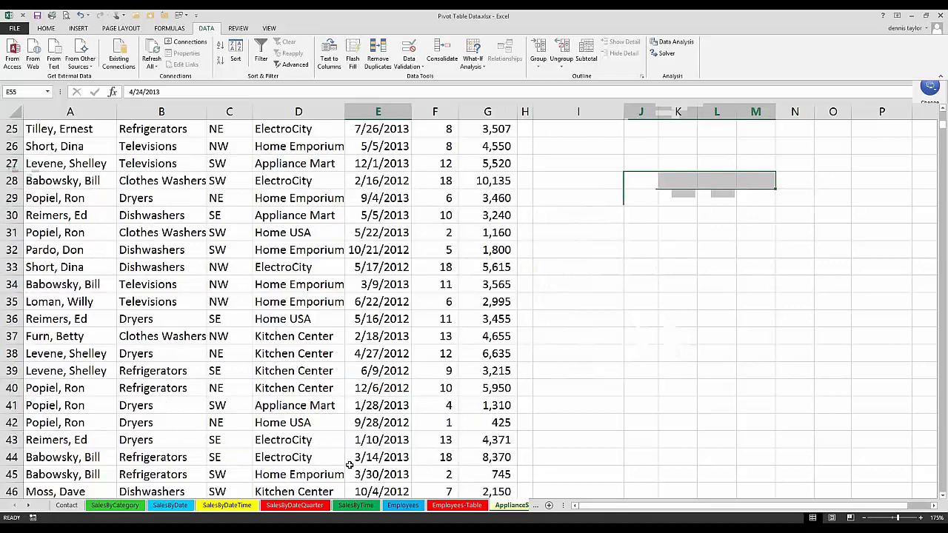
pyautogui.scroll(8, 349, 465)
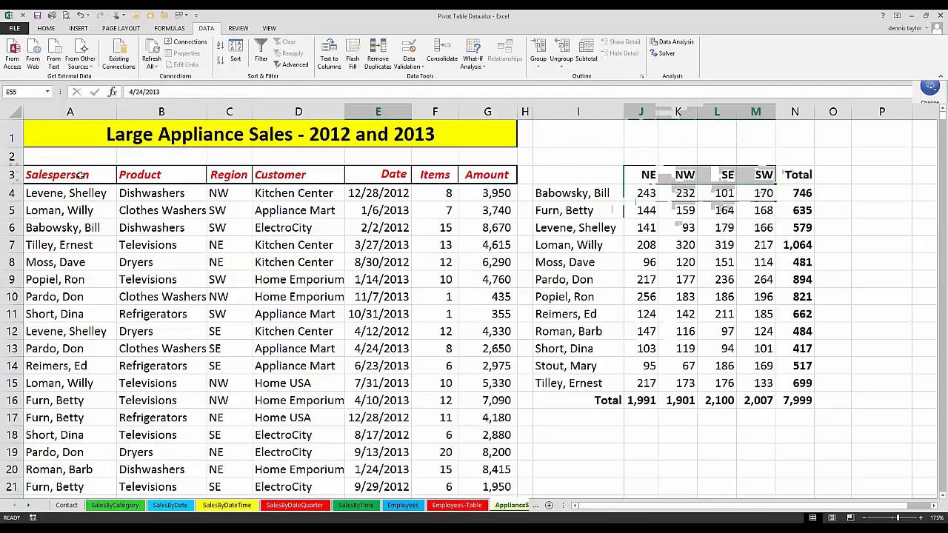
# Step: Examine the title in row 1, the headings in A3:G3 and the first records of the sales list
pyautogui.moveTo(55, 175); pyautogui.dragTo(472, 180)
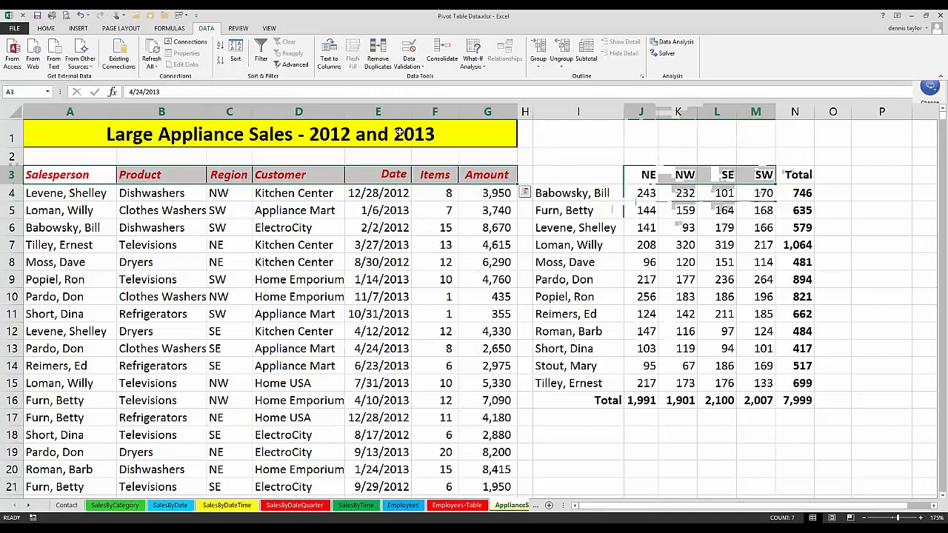
pyautogui.click(398, 132)
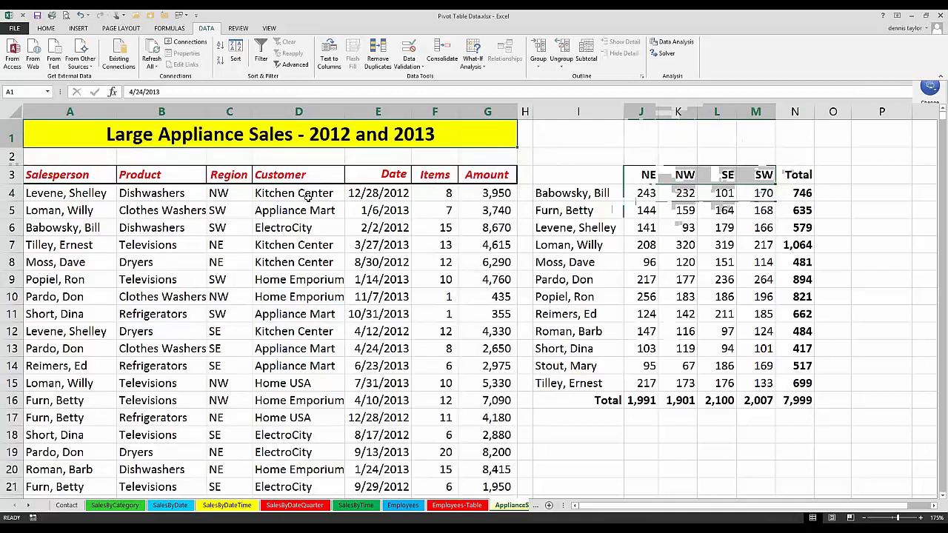
pyautogui.moveTo(67, 175); pyautogui.dragTo(485, 228)
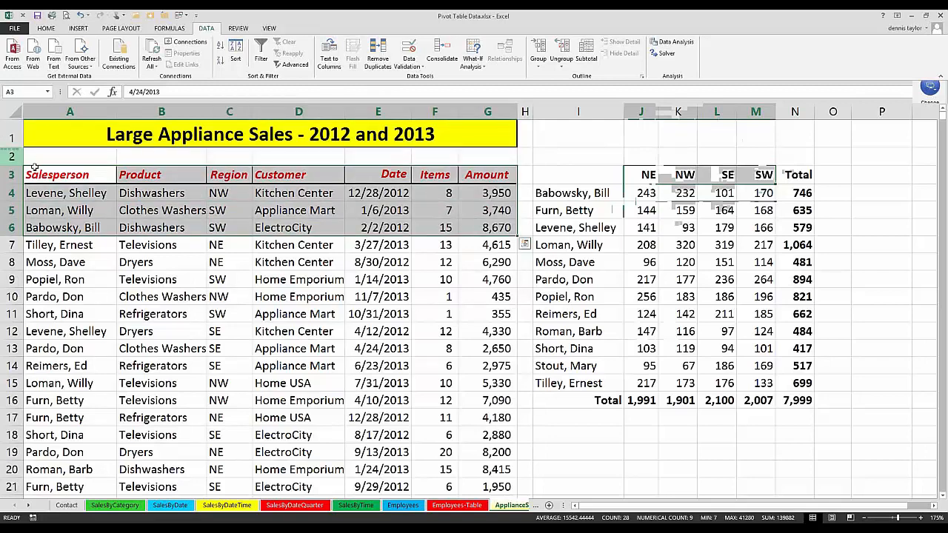
pyautogui.click(128, 276)
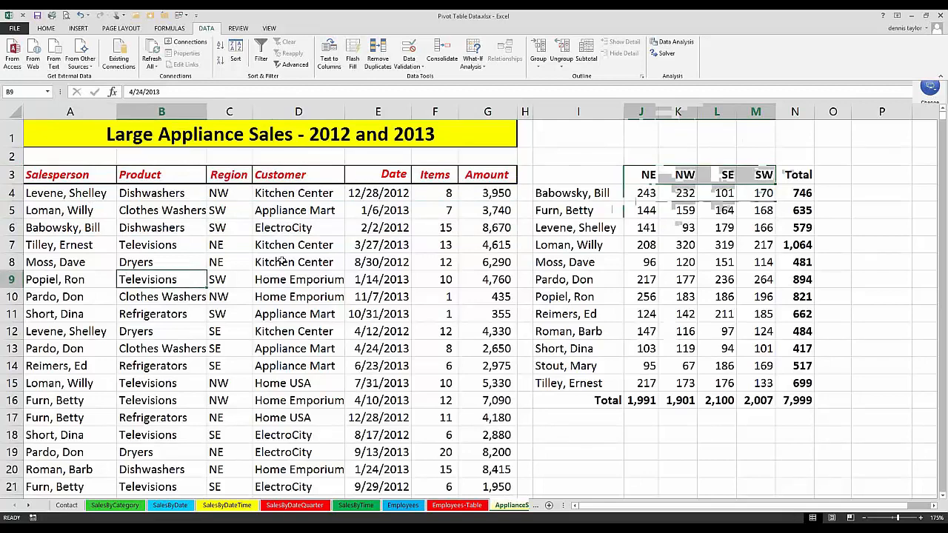
pyautogui.click(109, 222)
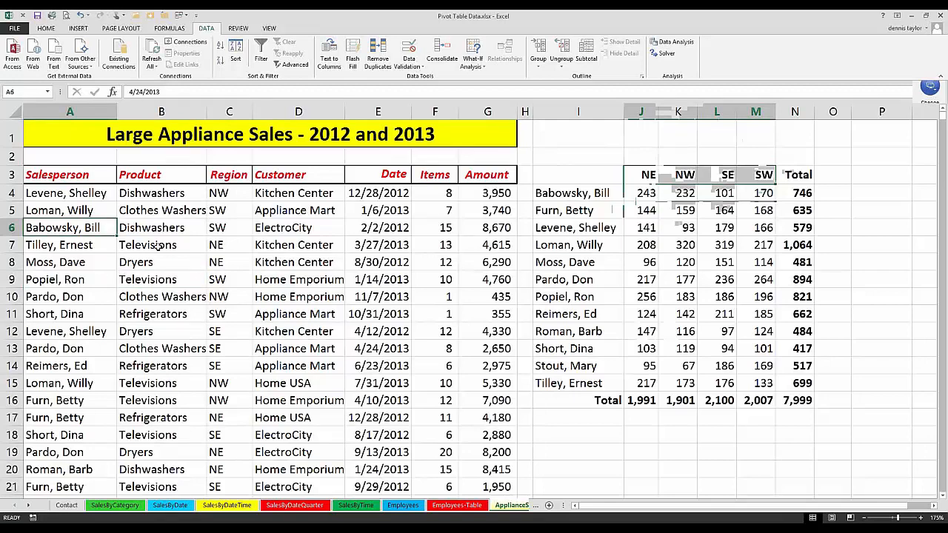
# Step: Change the Product heading in B3 to Consumer Product, with each word on its own line within the cell
pyautogui.click(120, 174)
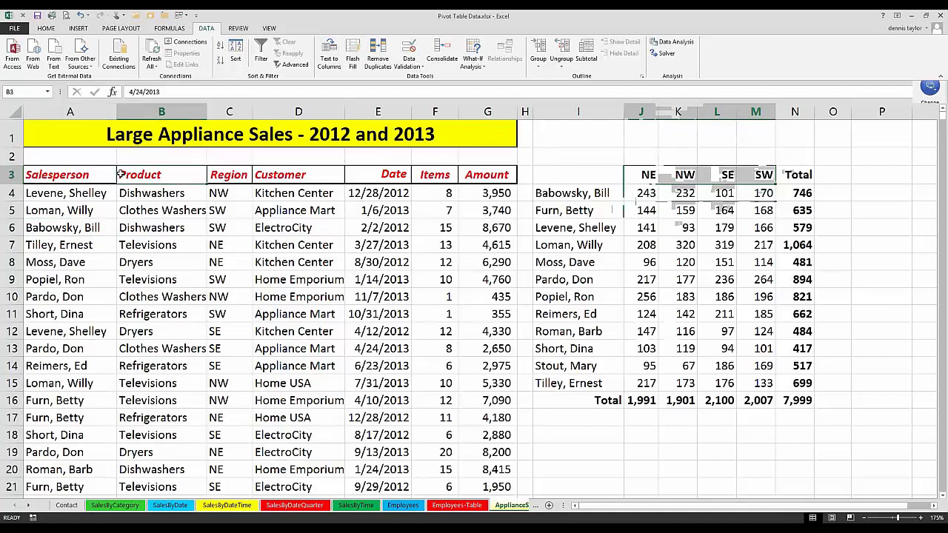
pyautogui.press('F2')
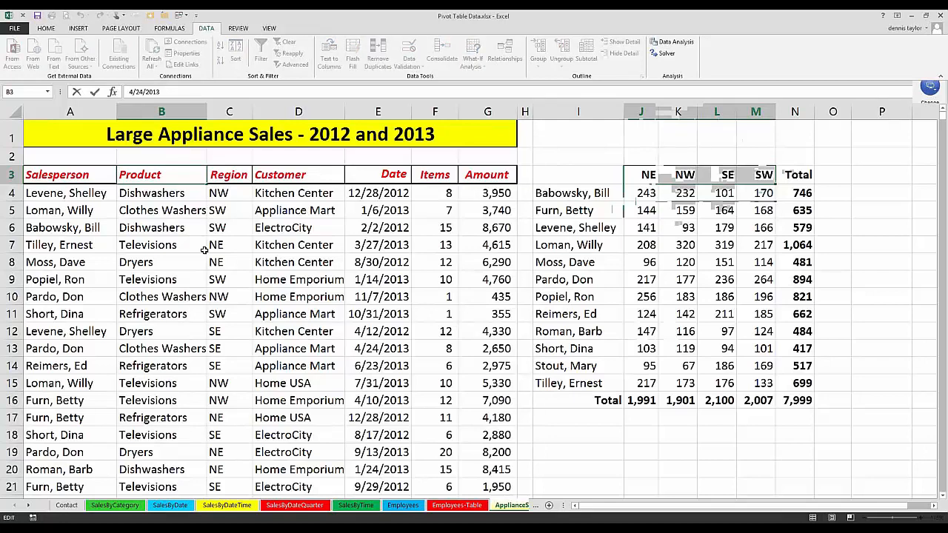
pyautogui.write('Consumer')
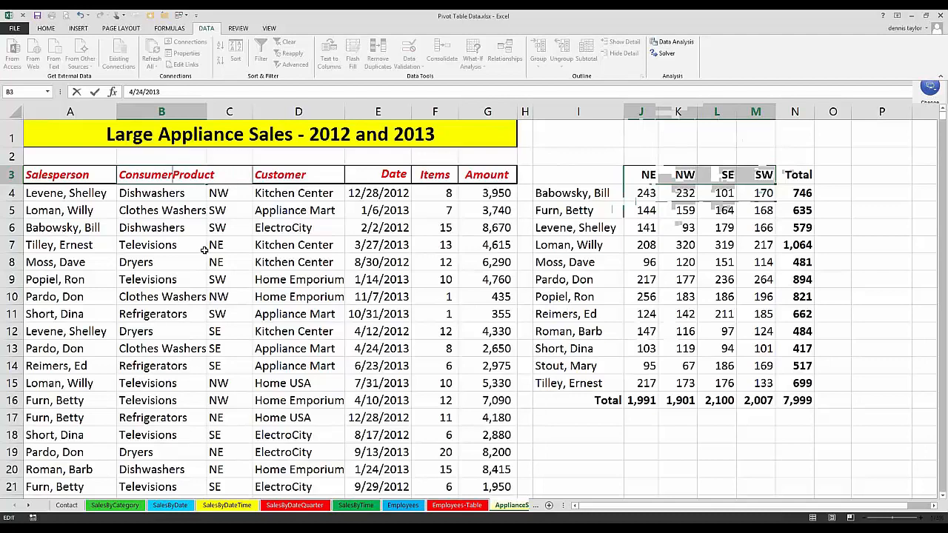
pyautogui.hotkey('alt', 'Return')
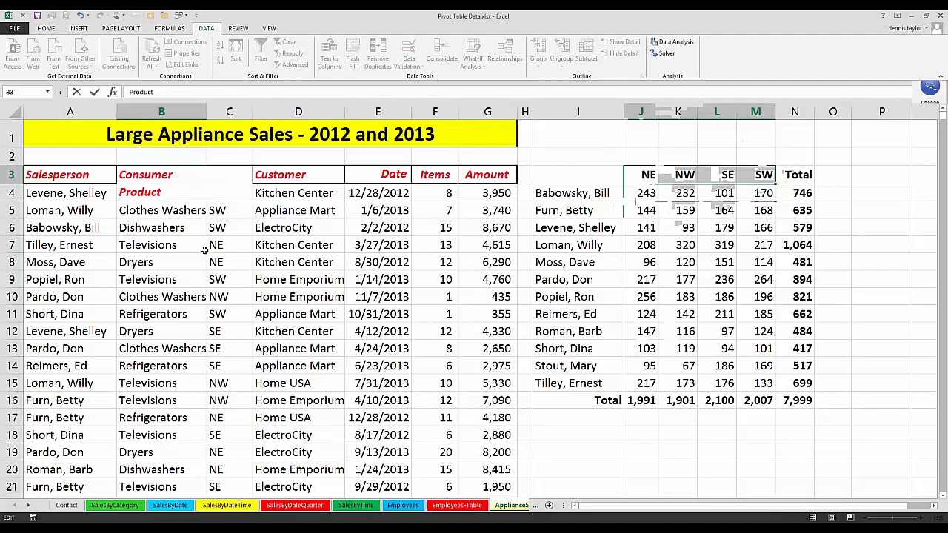
pyautogui.hotkey('ctrl', 'Return')
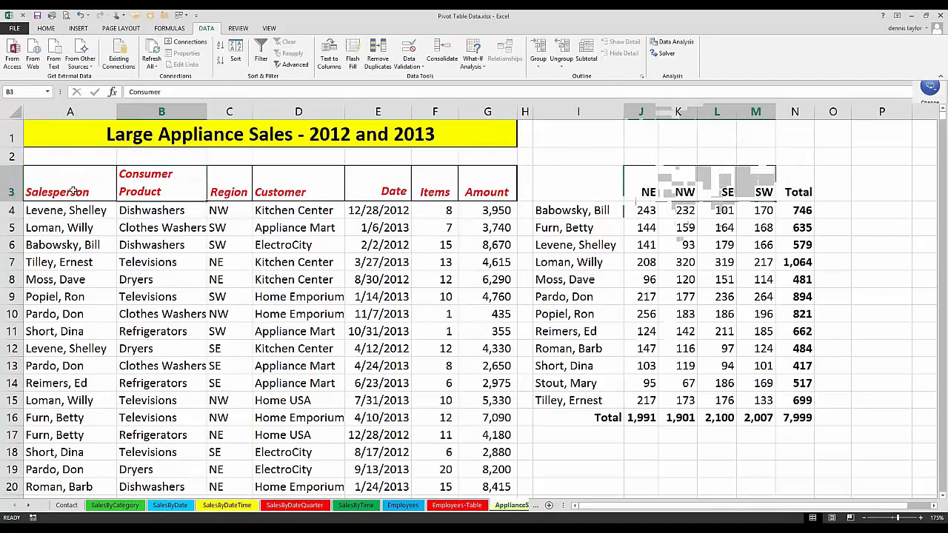
pyautogui.click(15, 178)
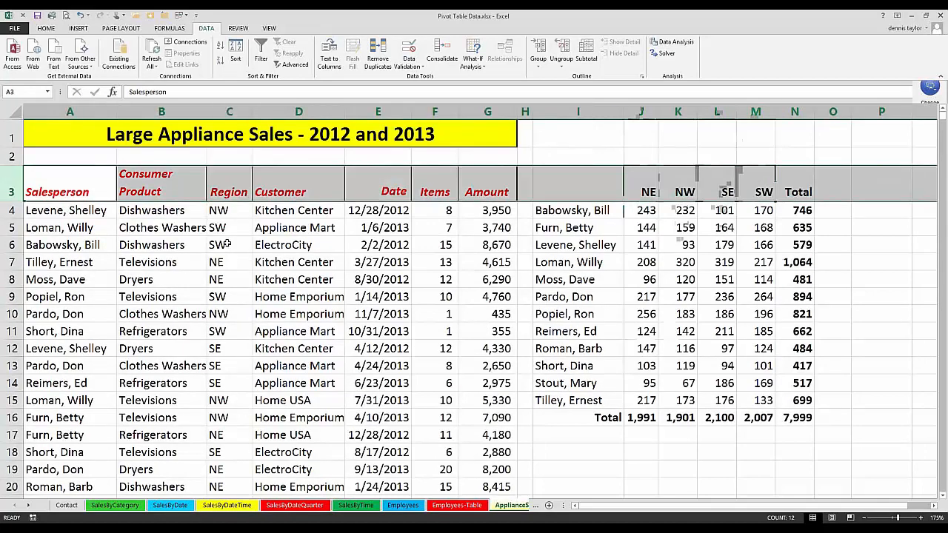
pyautogui.click(228, 245)
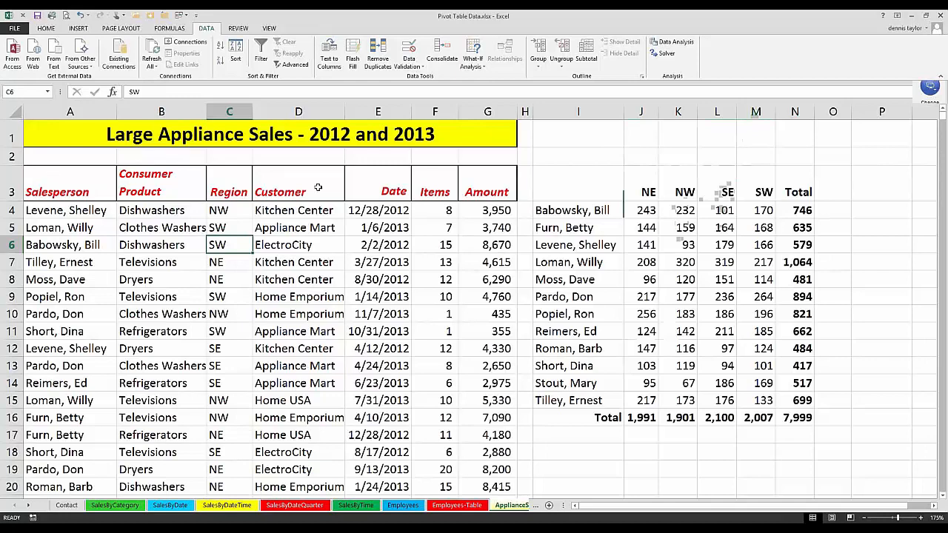
# Step: Review the sales list's headings in A3:G3 together with the records beneath them down to row 19
pyautogui.moveTo(74, 187); pyautogui.dragTo(471, 189)
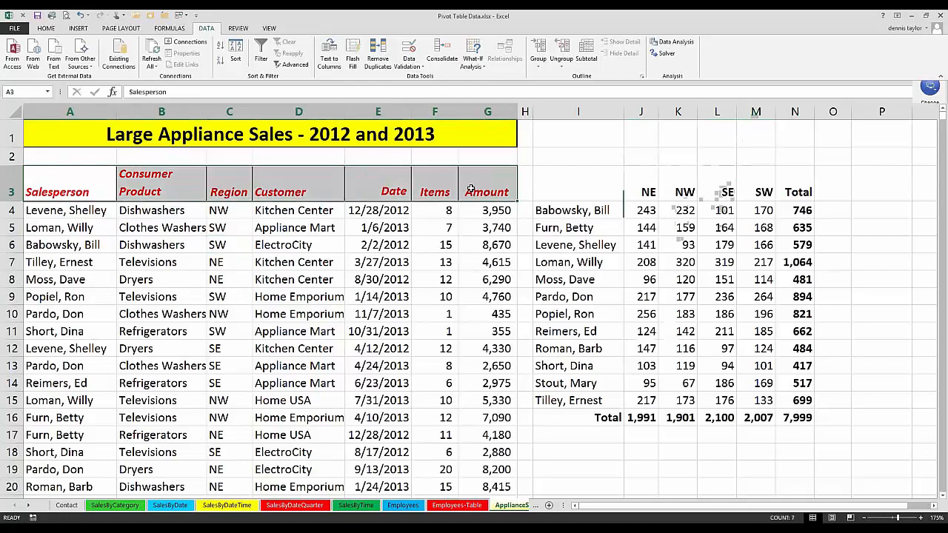
pyautogui.click(386, 185)
pyautogui.click(308, 181)
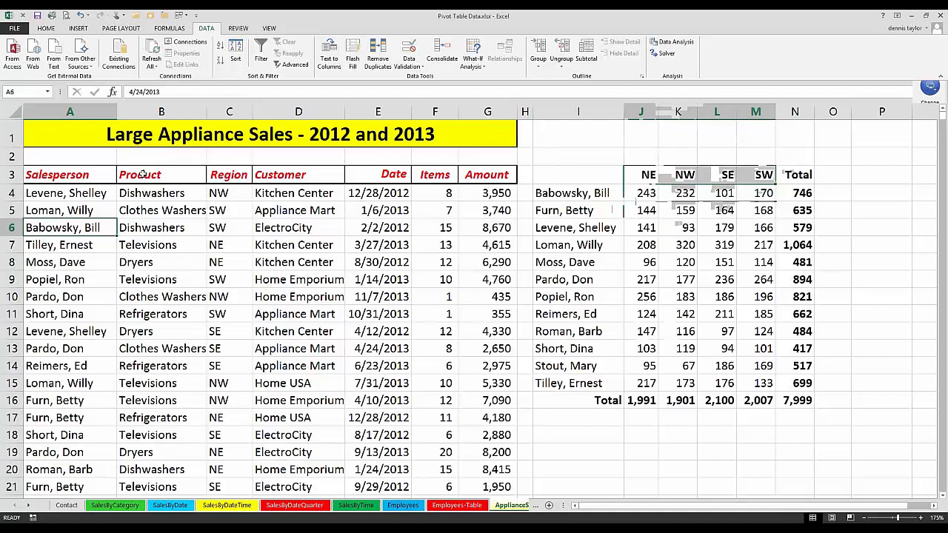
pyautogui.moveTo(70, 174); pyautogui.dragTo(464, 453)
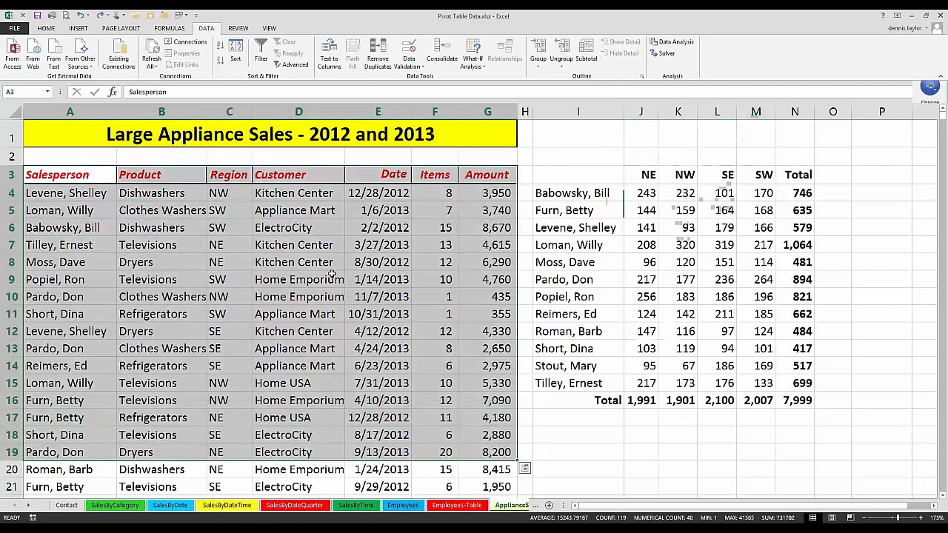
# Step: Create a PivotTable on a new worksheet from the sales list range $A$3:$G$912 of the ApplianceSales sheet
pyautogui.click(171, 228)
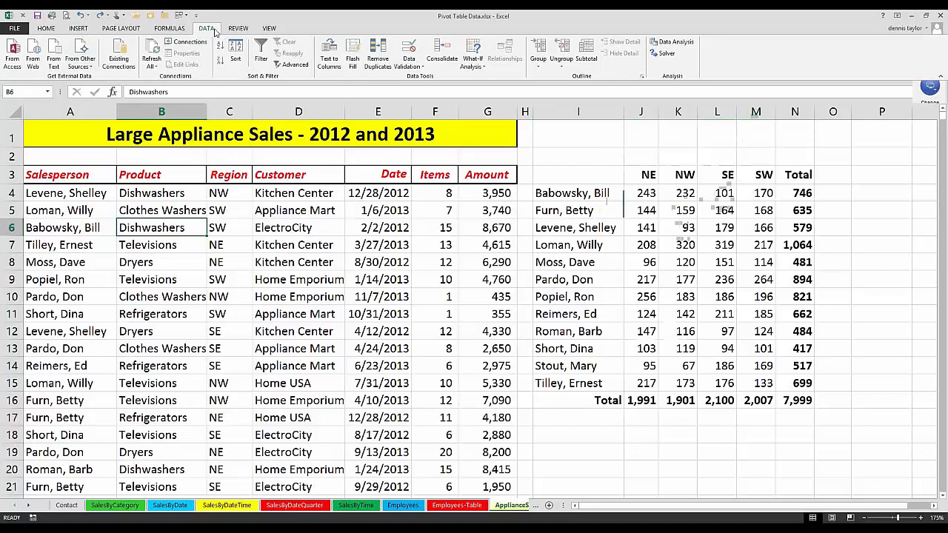
pyautogui.click(80, 29)
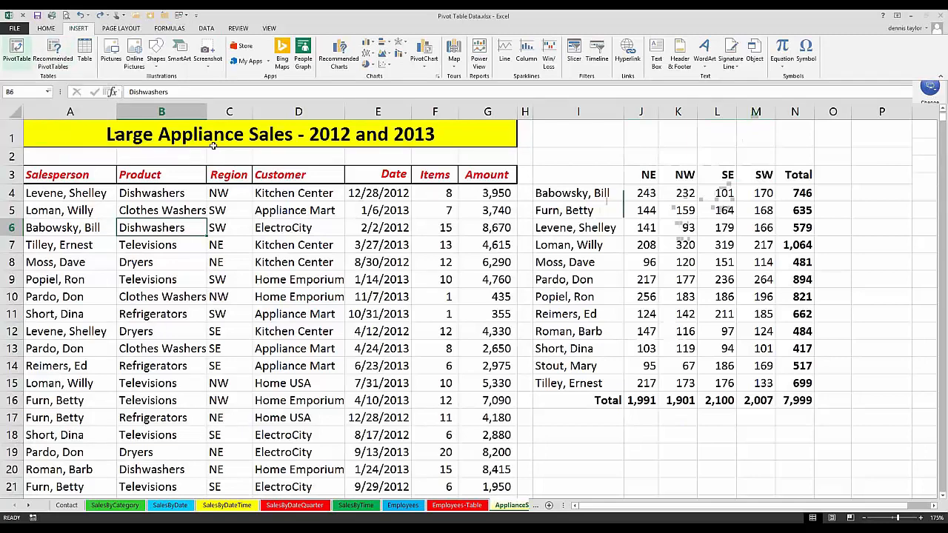
pyautogui.hotkey('alt', 'n')
pyautogui.press('v')
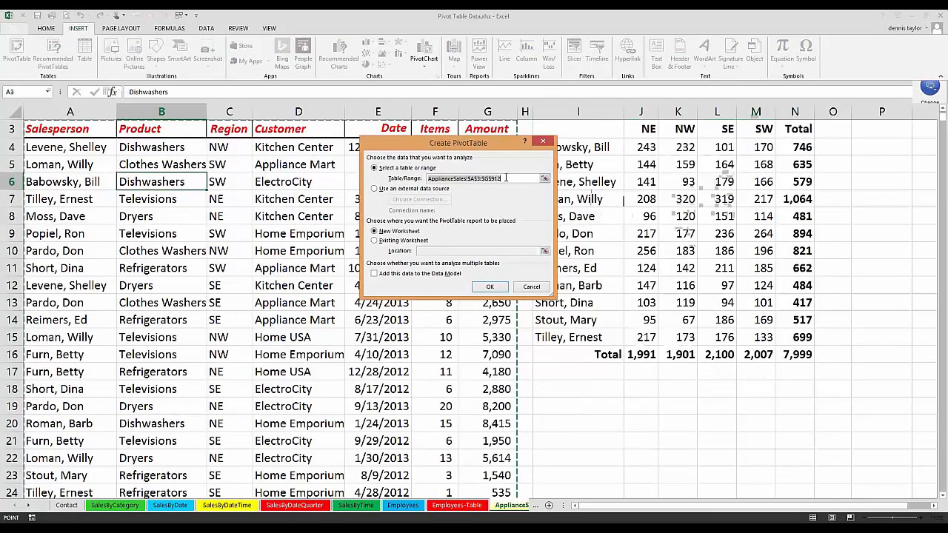
pyautogui.click(506, 179)
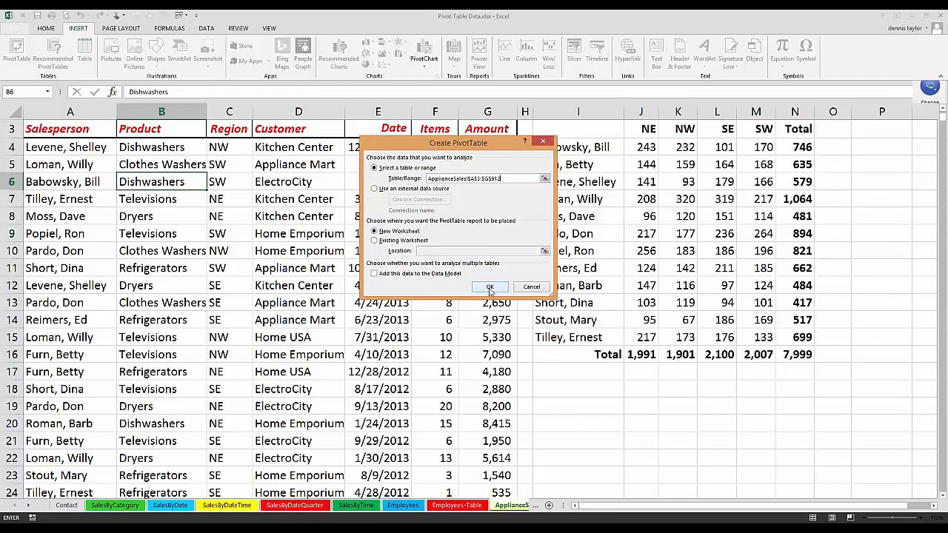
pyautogui.click(489, 288)
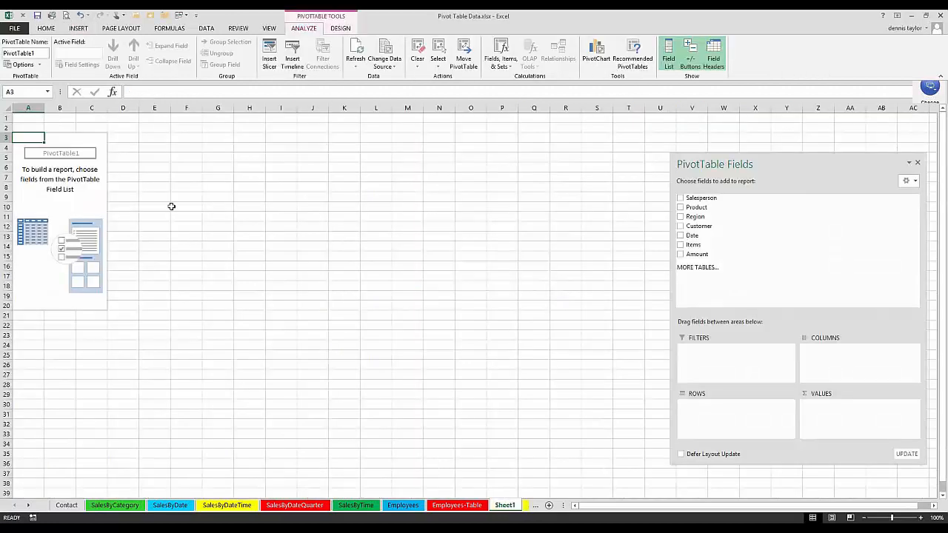
# Step: Enlarge the sheet view to 145%, move the PivotTable Fields pane nearer the empty pivot table, and shrink the pane
pyautogui.scroll(3, 171, 206)
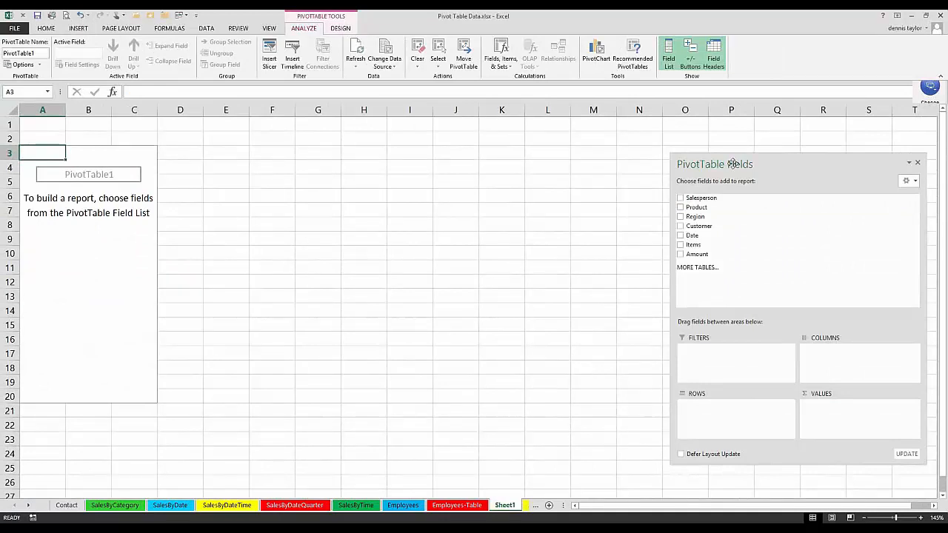
pyautogui.moveTo(732, 164); pyautogui.dragTo(701, 144)
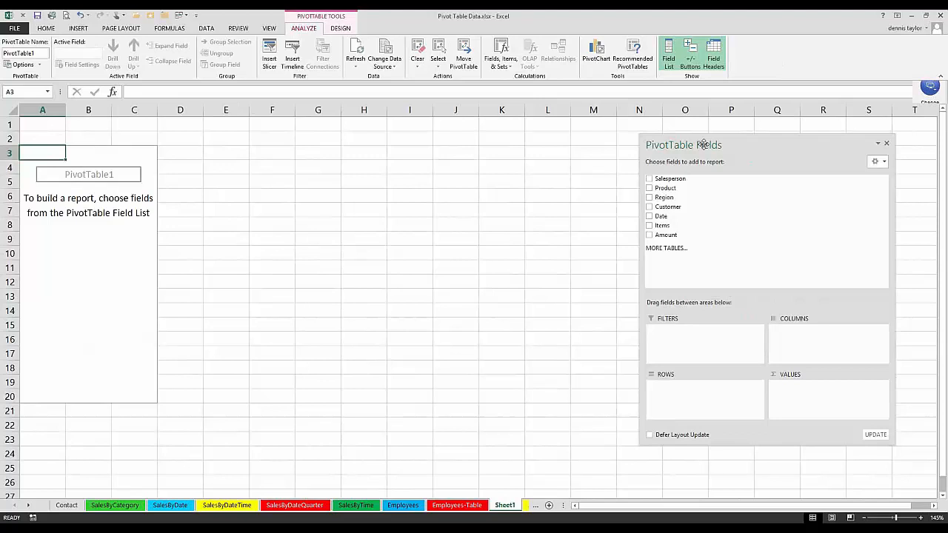
pyautogui.doubleClick(732, 146)
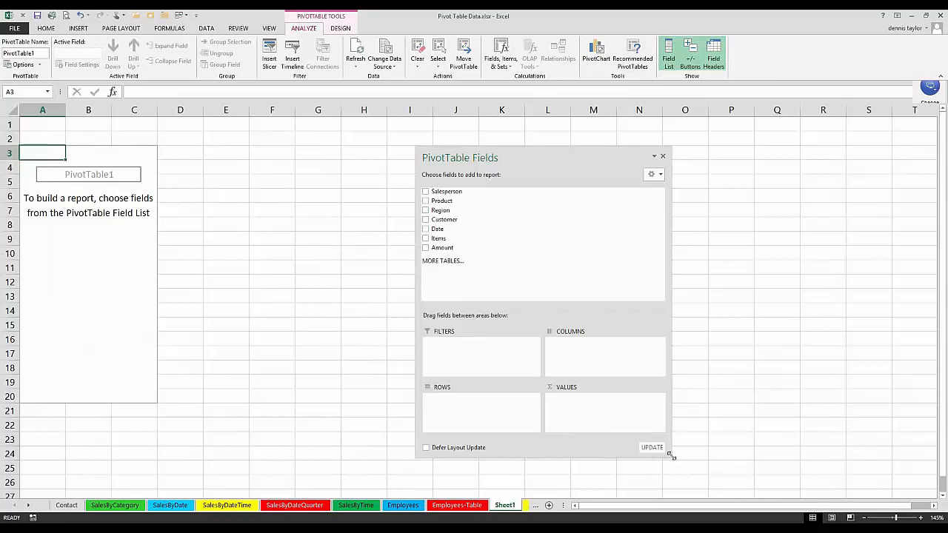
pyautogui.moveTo(671, 455); pyautogui.dragTo(601, 399)
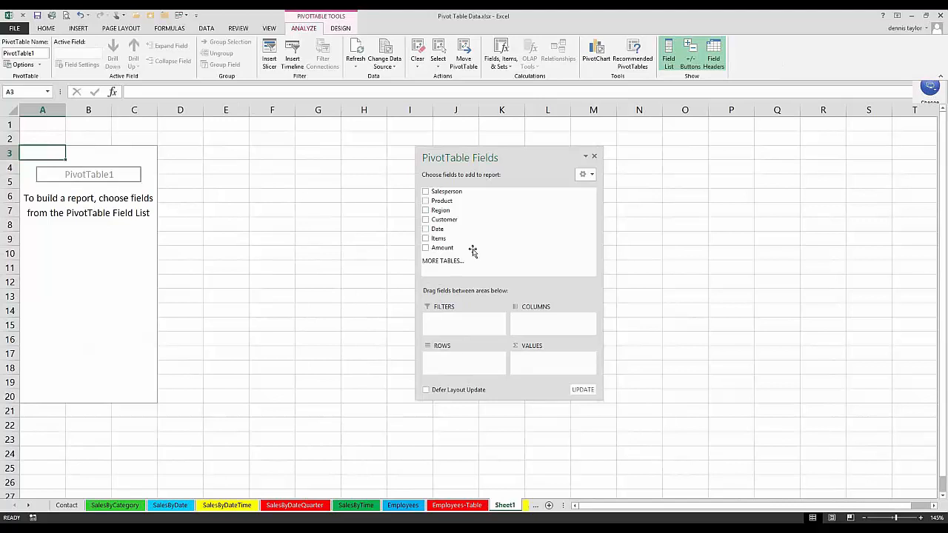
# Step: Add Salesperson to the pivot table's rows and Items to its values as a sum
pyautogui.click(426, 192)
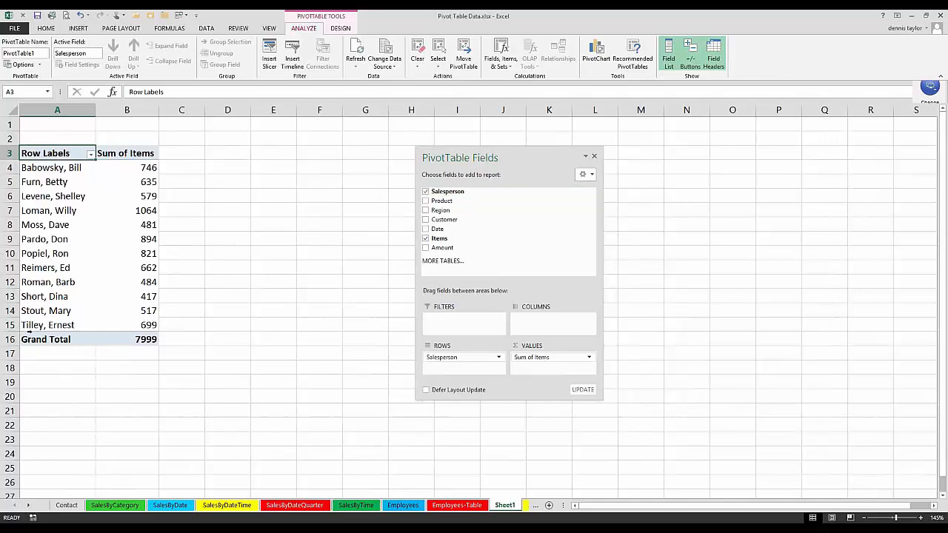
pyautogui.click(446, 359)
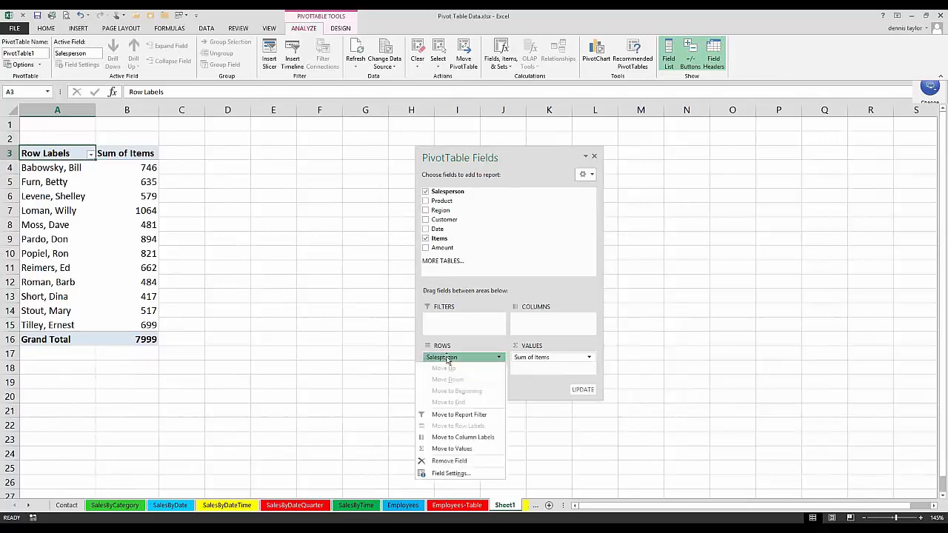
pyautogui.click(447, 360)
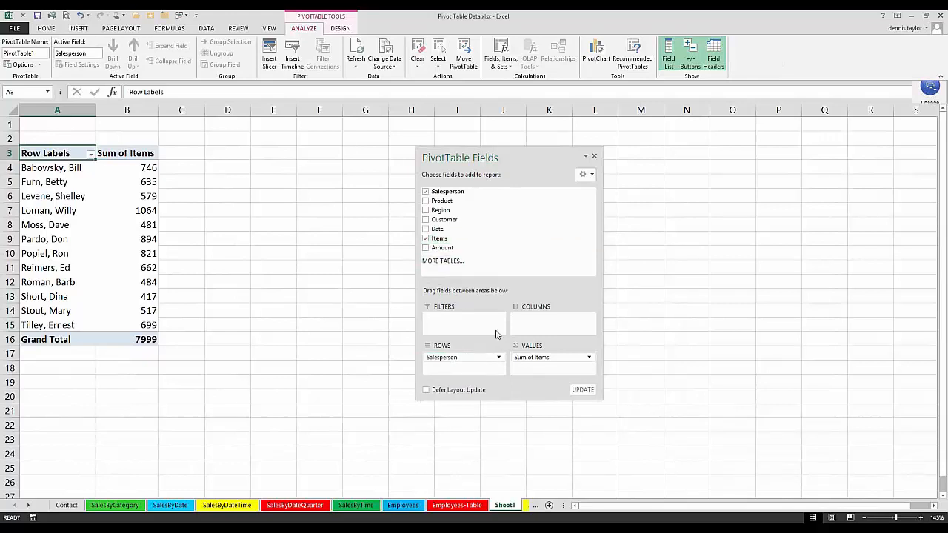
pyautogui.click(540, 359)
pyautogui.click(543, 357)
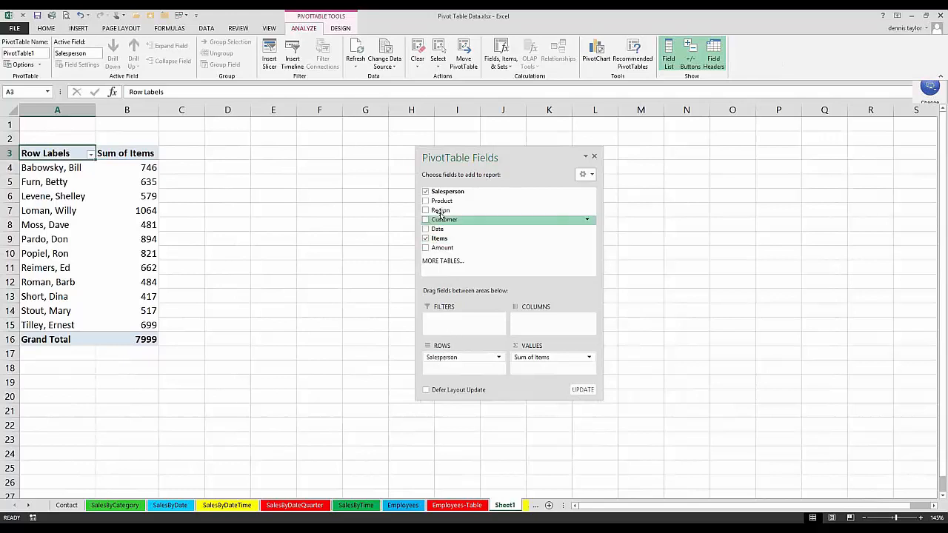
# Step: Add Region to the pivot table's columns to break down each salesperson's items by region
pyautogui.moveTo(440, 212); pyautogui.dragTo(523, 320)
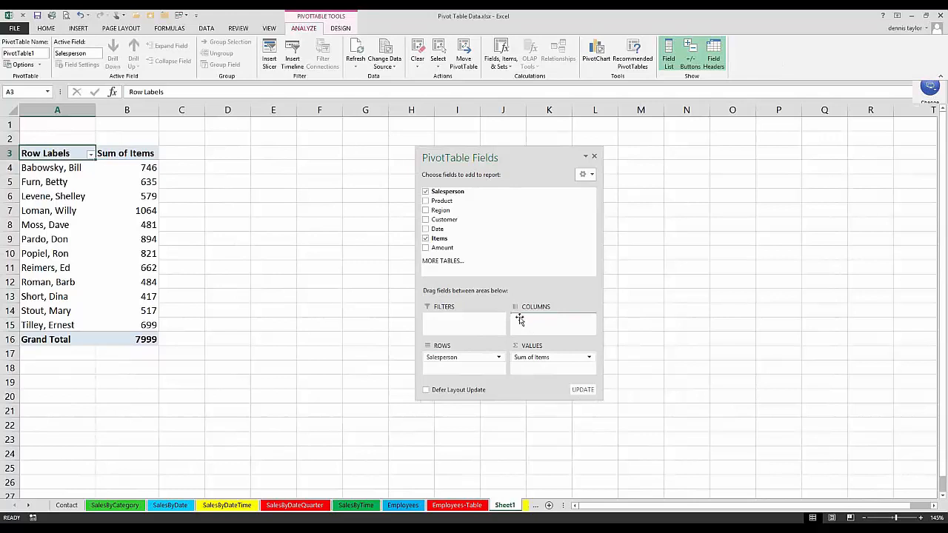
pyautogui.hotkey('ctrl', 'z')
pyautogui.hotkey('ctrl', 'y')
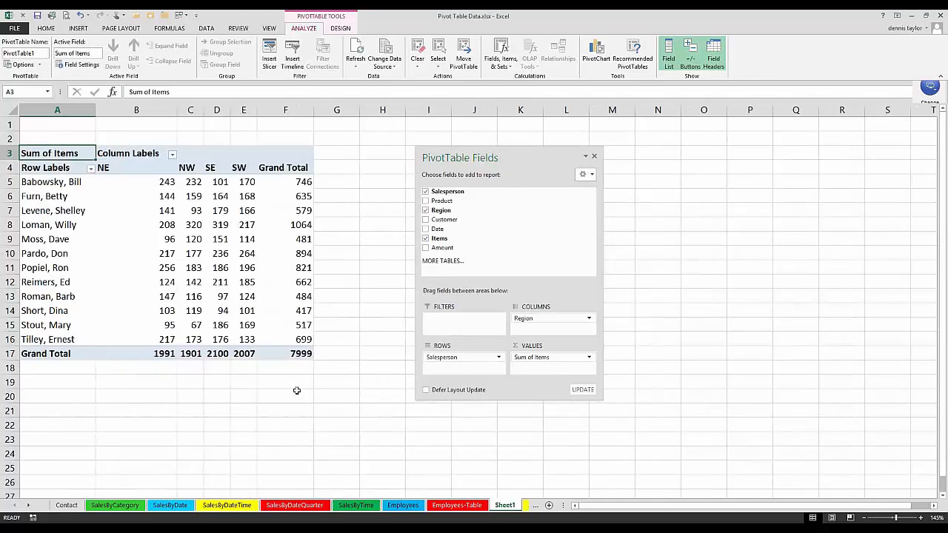
# Step: Undo and redo the Region breakdown, and compare the pivot table's grand totals with the formula-based total in N7 on the ApplianceSales sheet
pyautogui.click(275, 353)
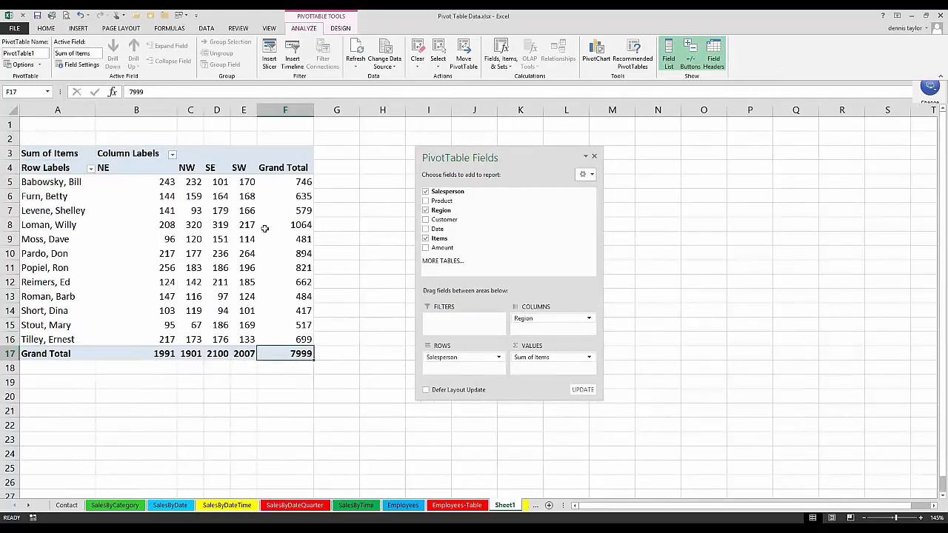
pyautogui.hotkey('ctrl', 'z')
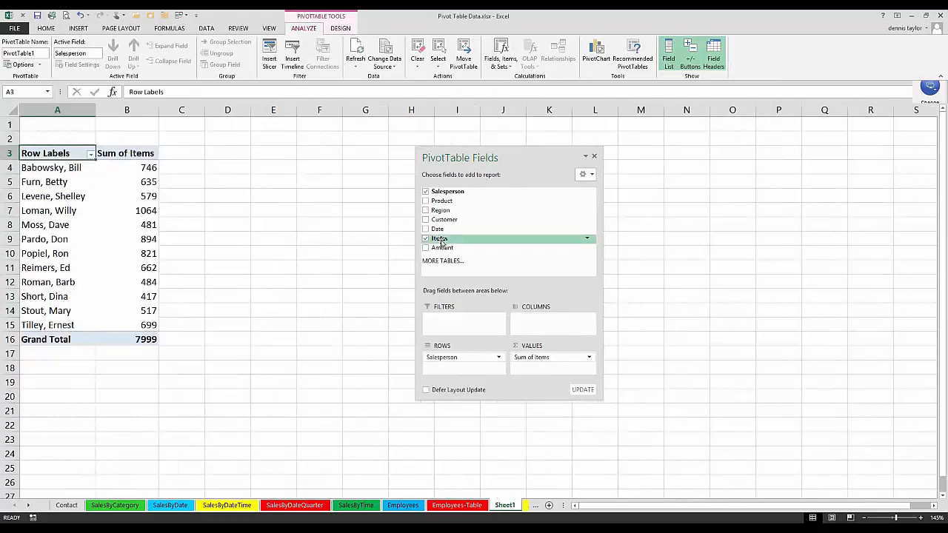
pyautogui.hotkey('ctrl', 'y')
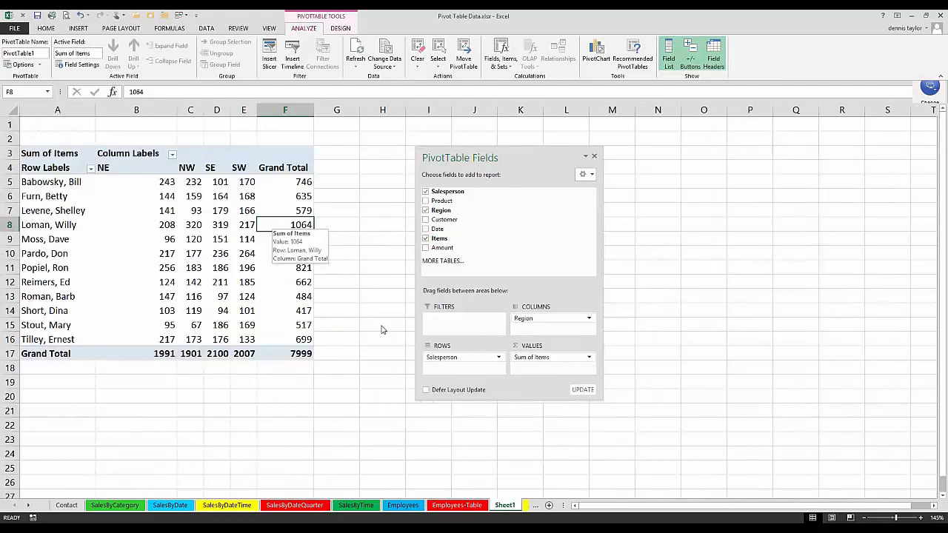
pyautogui.click(534, 506)
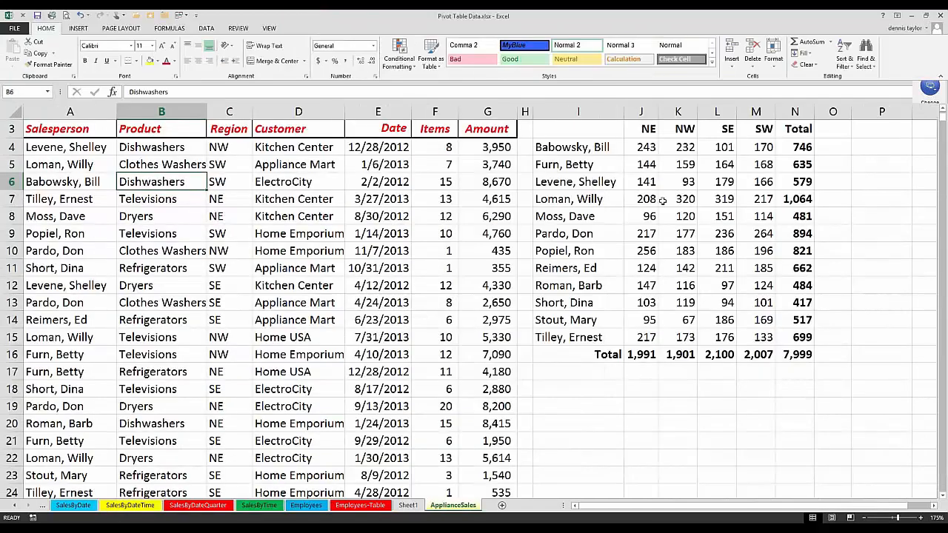
pyautogui.click(800, 199)
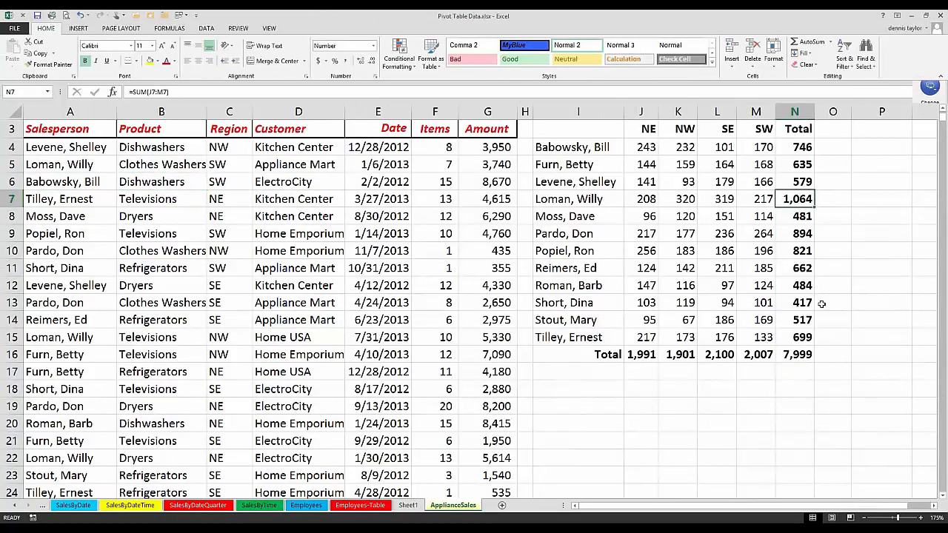
# Step: Compare the formulas in N16 and J8 on the ApplianceSales sheet with the corresponding item sums in the pivot table on Sheet1
pyautogui.click(796, 354)
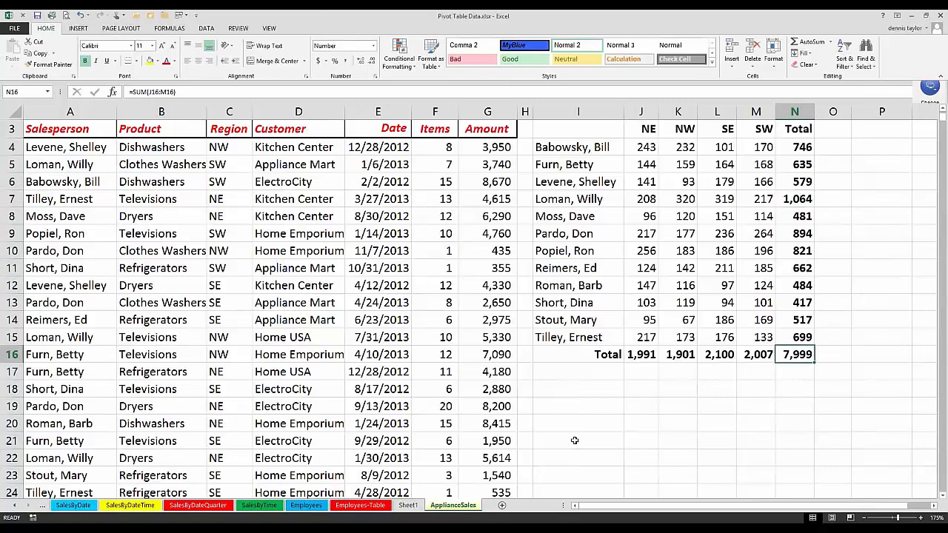
pyautogui.click(637, 216)
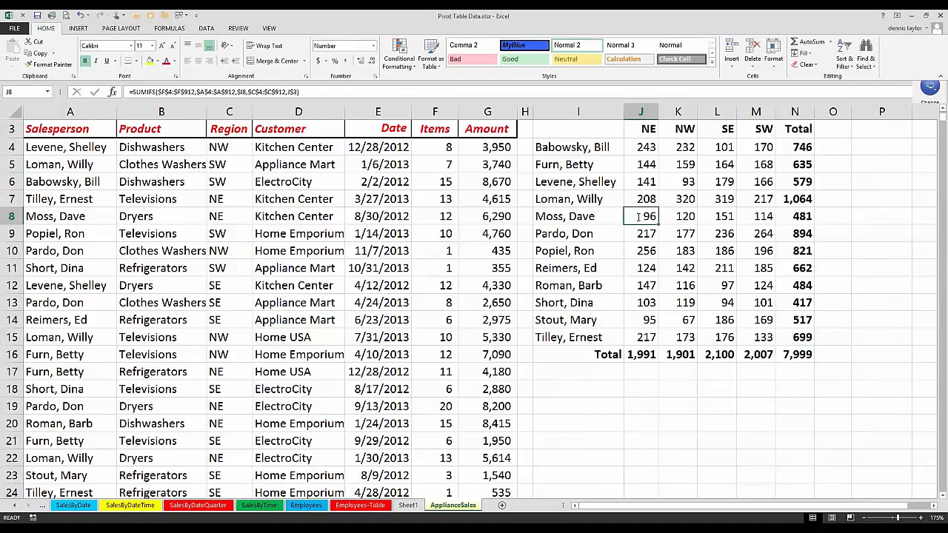
pyautogui.doubleClick(637, 216)
pyautogui.press('Escape')
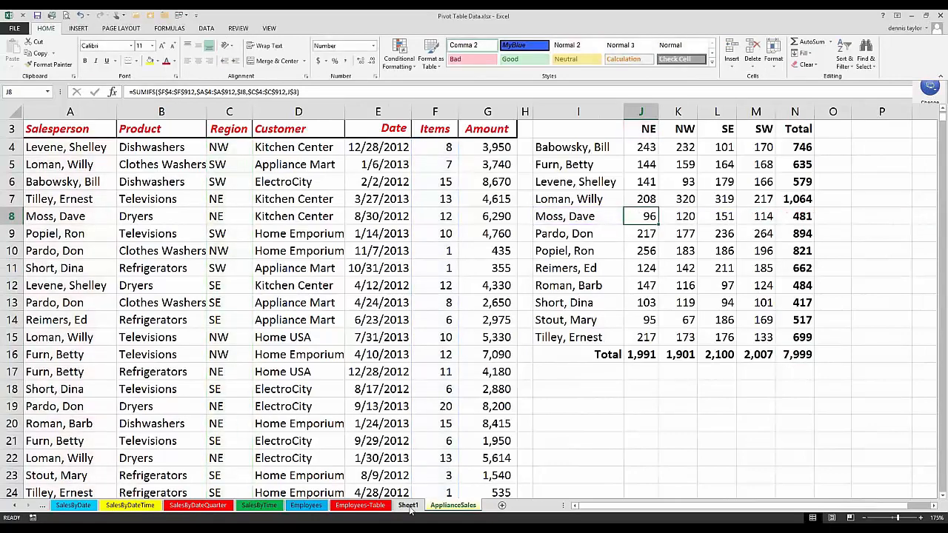
pyautogui.click(408, 505)
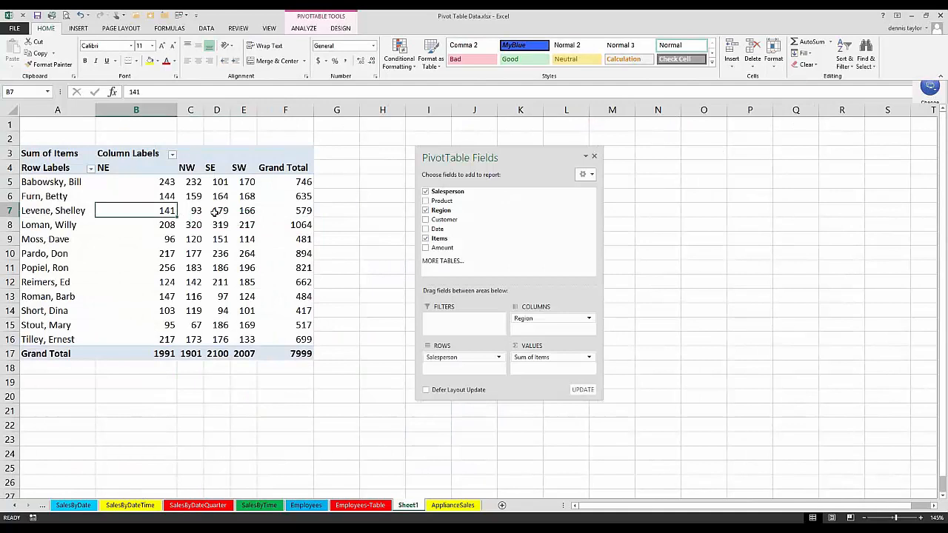
pyautogui.click(194, 210)
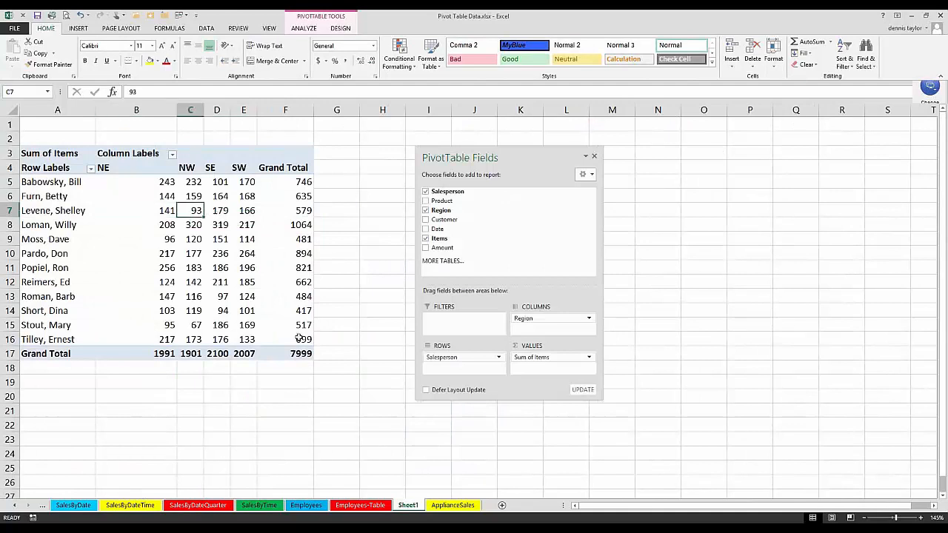
pyautogui.click(370, 371)
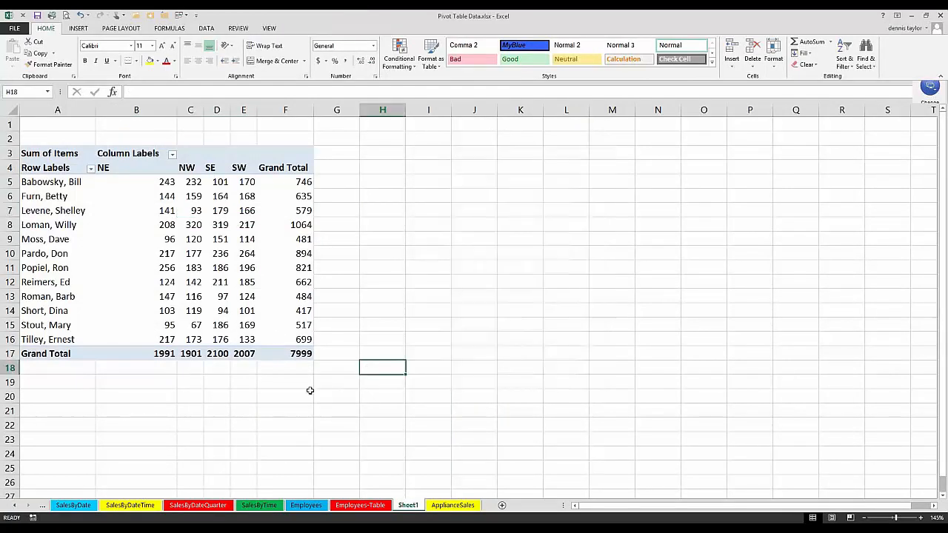
# Step: Examine the pivot table's Row Labels and Column Labels headings and the first salesperson entry
pyautogui.click(279, 338)
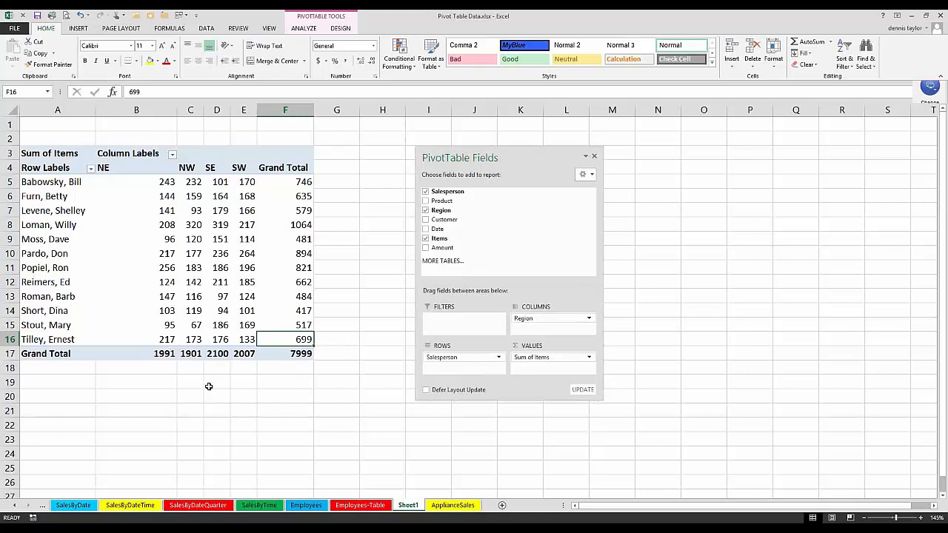
pyautogui.click(46, 168)
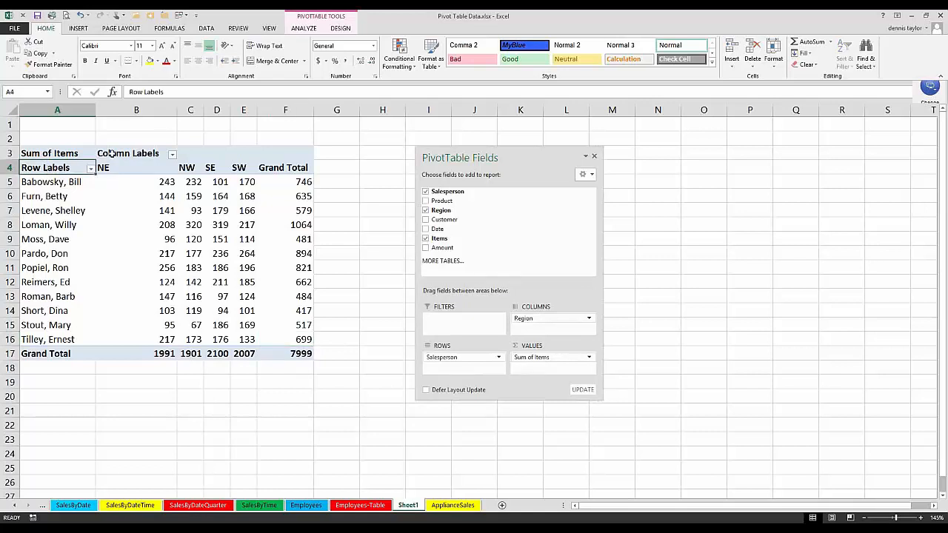
pyautogui.click(109, 153)
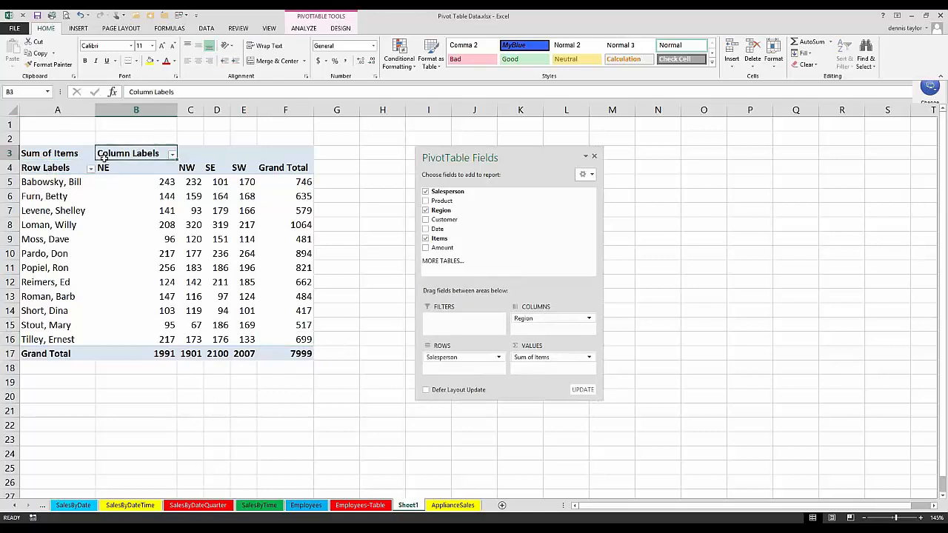
pyautogui.click(66, 168)
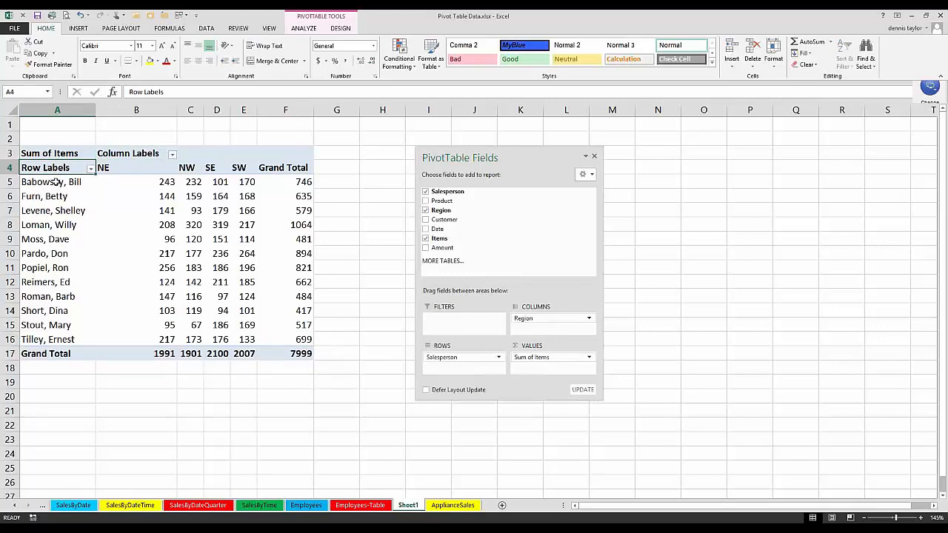
pyautogui.click(57, 182)
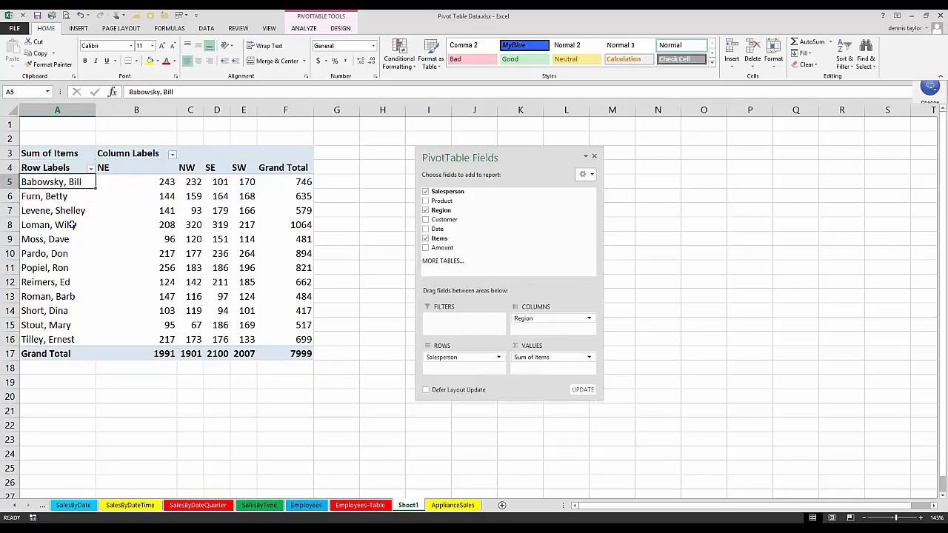
# Step: Enlarge the sheet view to 205%, move the PivotTable Fields pane clear of the Grand Total column, and make the pane taller
pyautogui.scroll(1, 72, 225)
pyautogui.scroll(3, 72, 224)
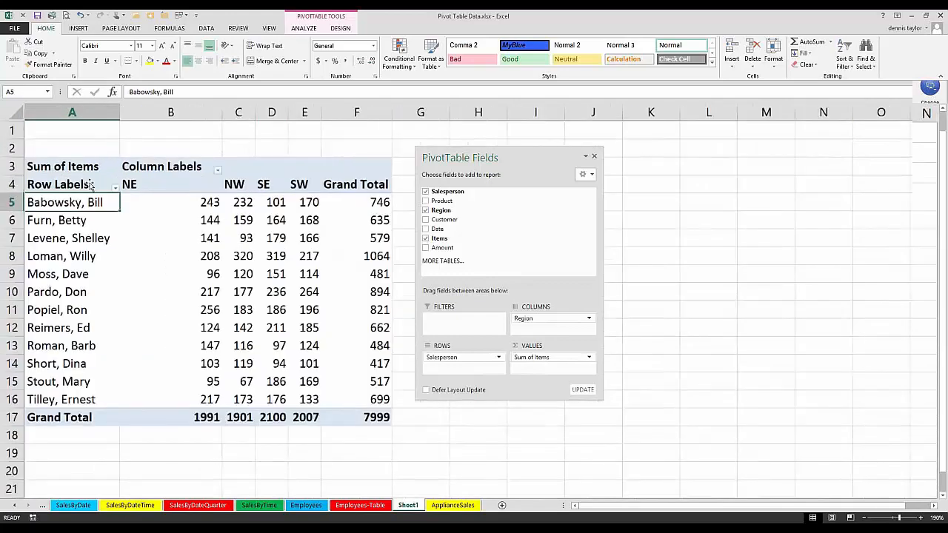
pyautogui.click(81, 175)
pyautogui.click(150, 153)
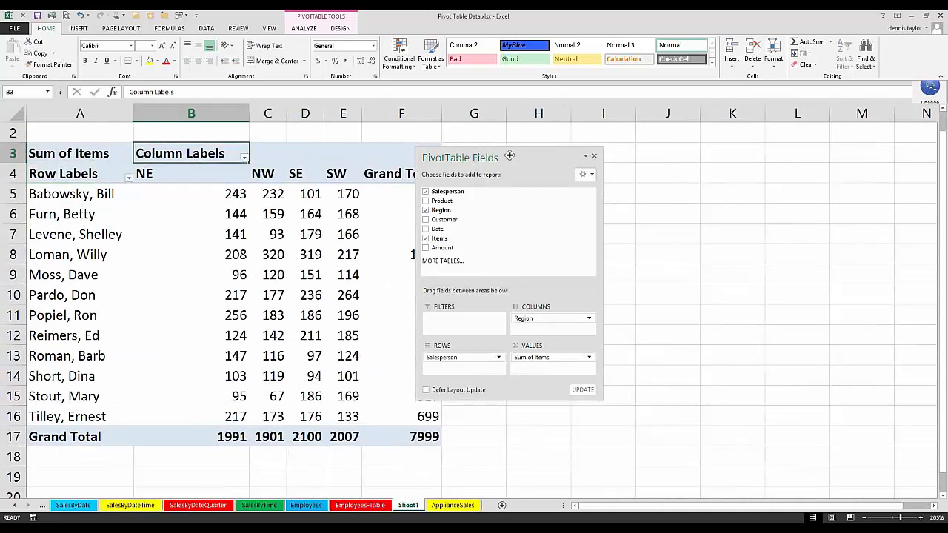
pyautogui.moveTo(509, 155); pyautogui.dragTo(571, 142)
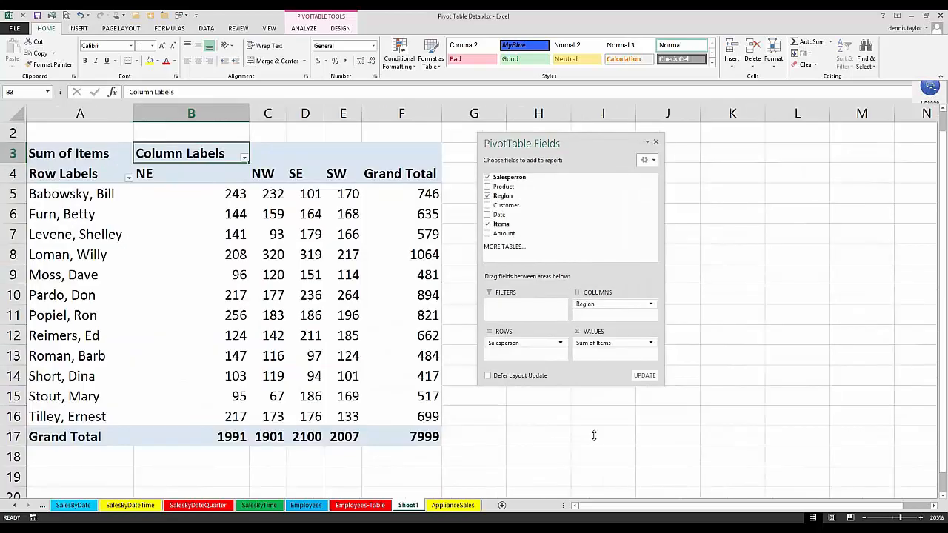
pyautogui.moveTo(593, 436); pyautogui.dragTo(593, 429)
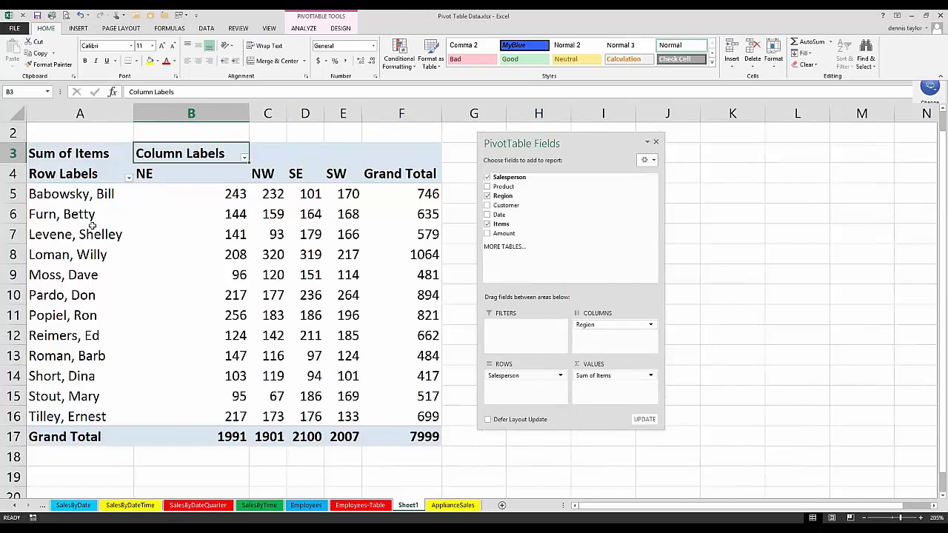
# Step: Examine the pivot table's salesperson names, region headings, item sums and label headings against the fields placed in Rows, Columns and Values
pyautogui.moveTo(74, 194); pyautogui.dragTo(64, 417)
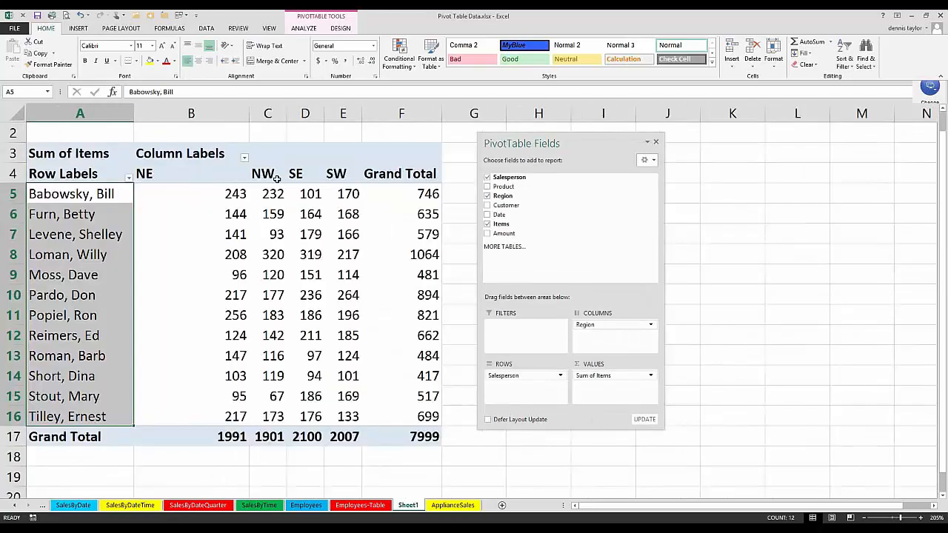
pyautogui.moveTo(207, 175); pyautogui.dragTo(341, 175)
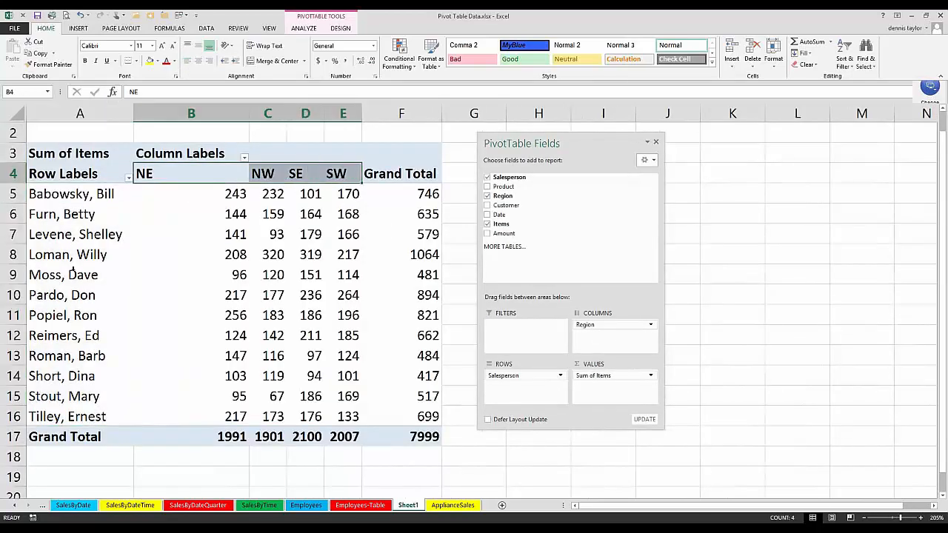
pyautogui.click(70, 273)
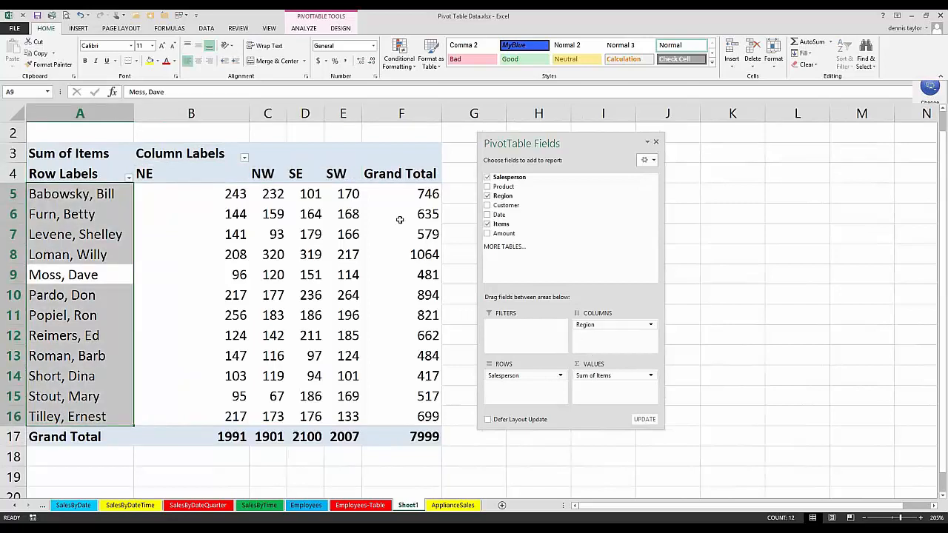
pyautogui.moveTo(186, 194); pyautogui.dragTo(421, 417)
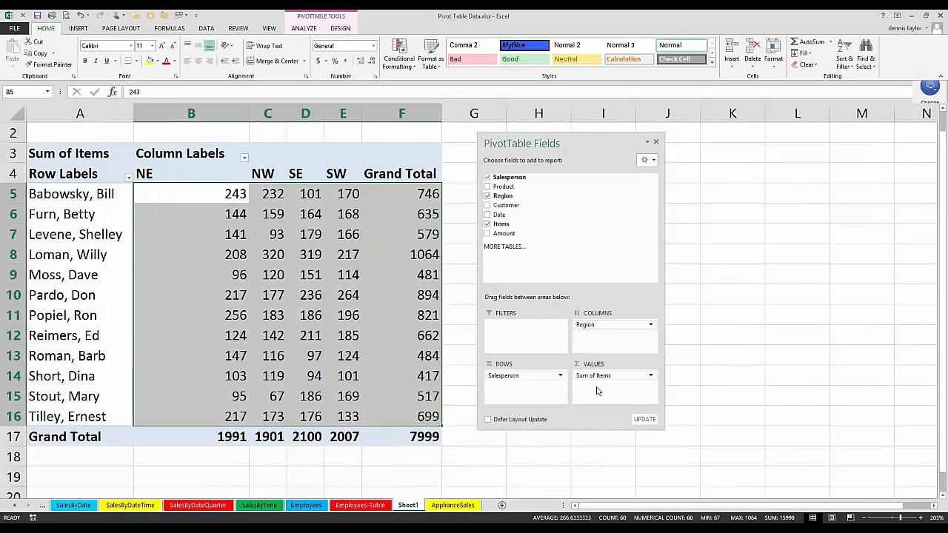
pyautogui.click(335, 293)
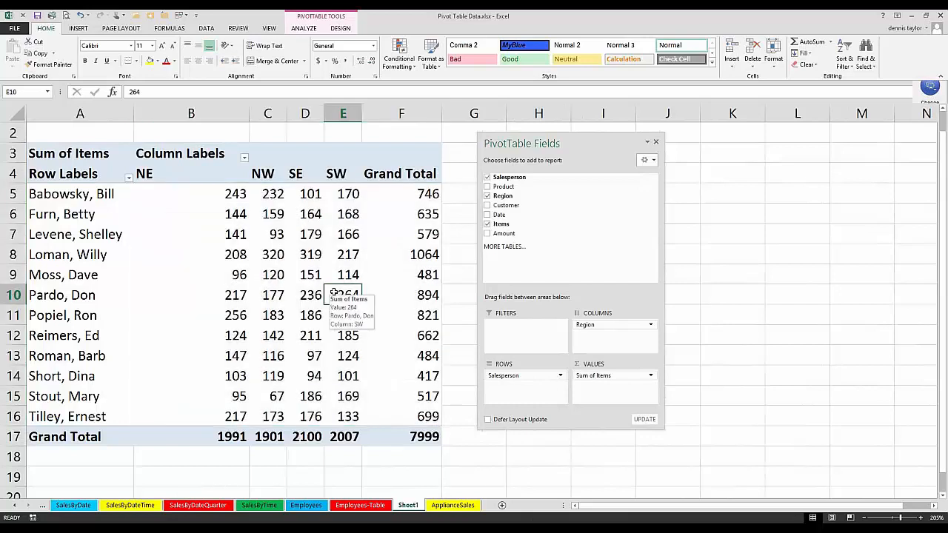
pyautogui.click(115, 161)
pyautogui.click(151, 151)
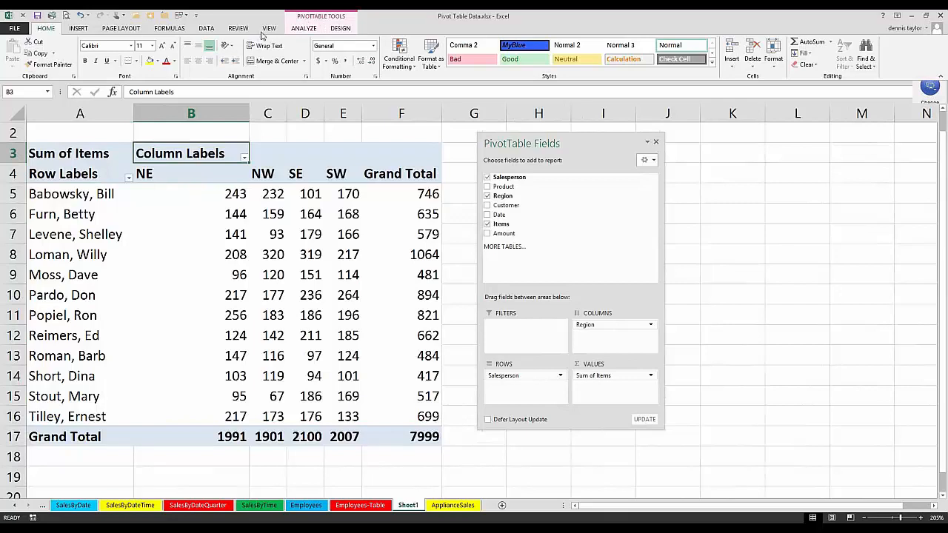
# Step: Review the analysis and design tools for the pivot table, and check their availability with a cell outside and inside the table selected
pyautogui.click(308, 30)
pyautogui.click(341, 30)
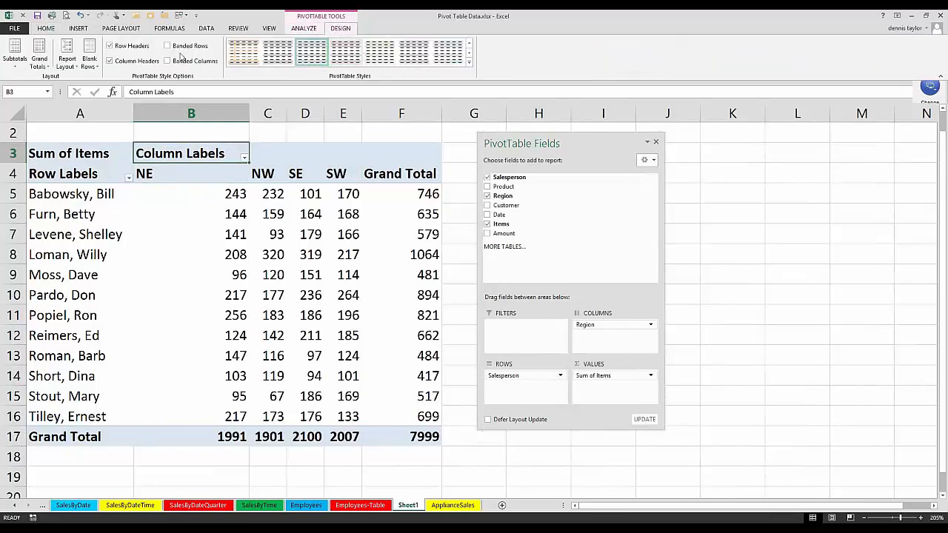
pyautogui.click(308, 31)
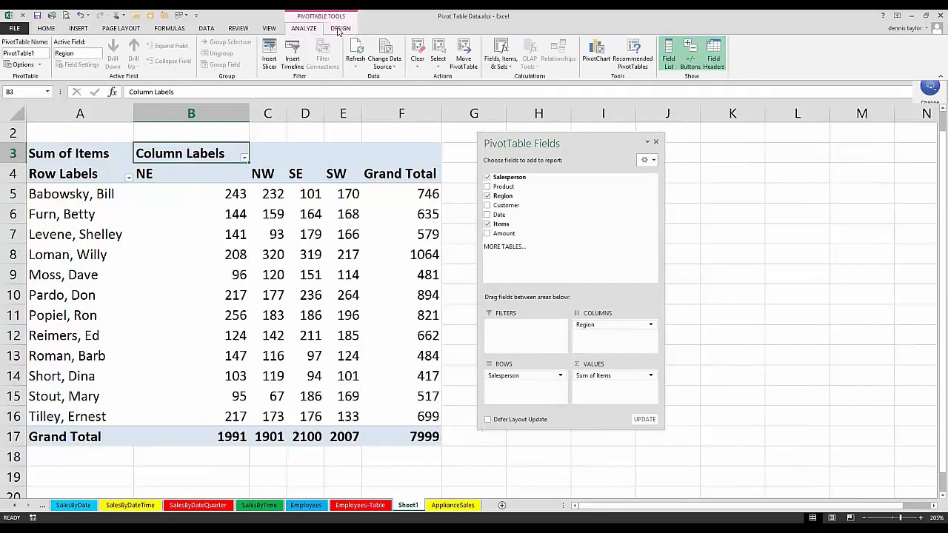
pyautogui.click(338, 31)
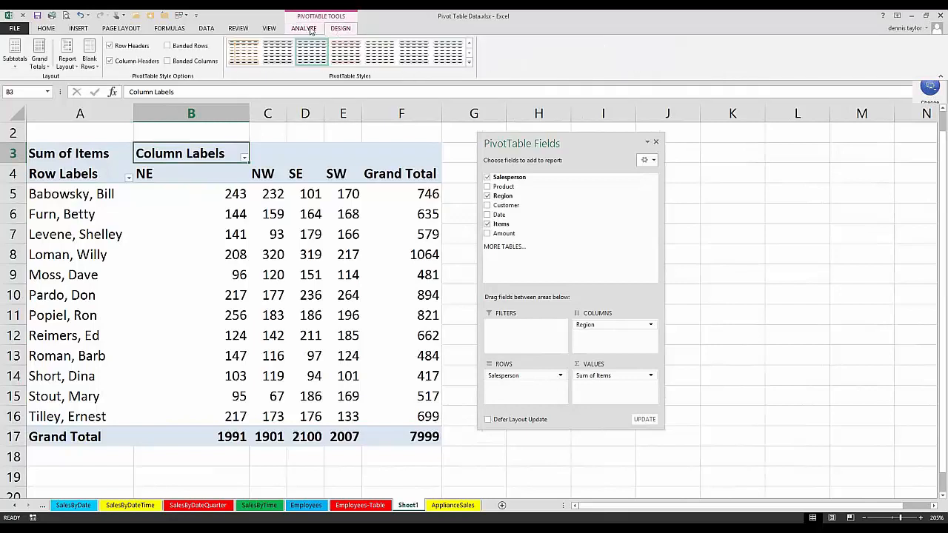
pyautogui.click(311, 30)
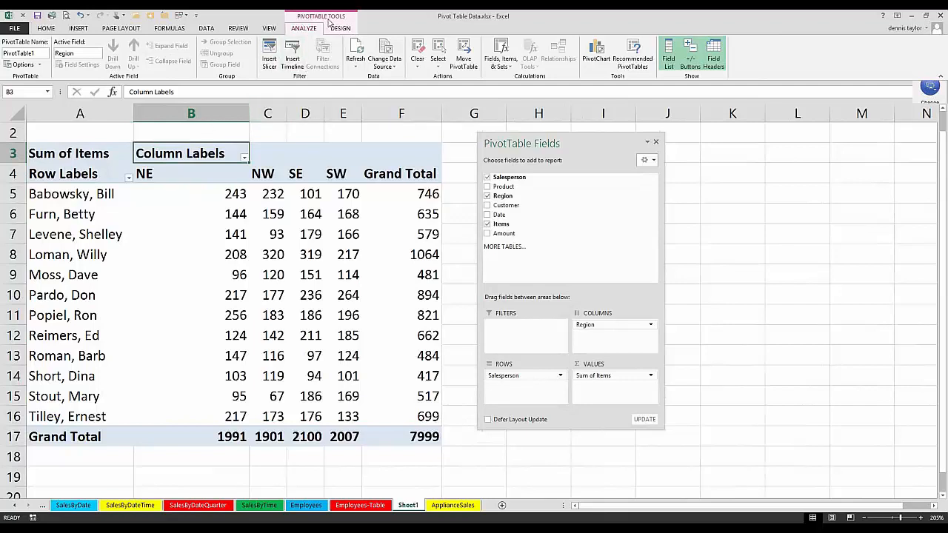
pyautogui.click(208, 131)
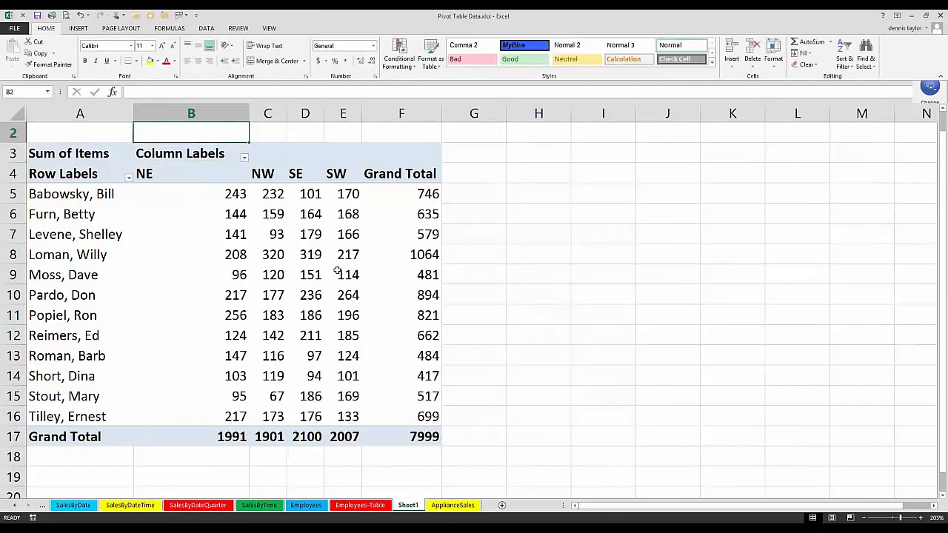
pyautogui.click(304, 214)
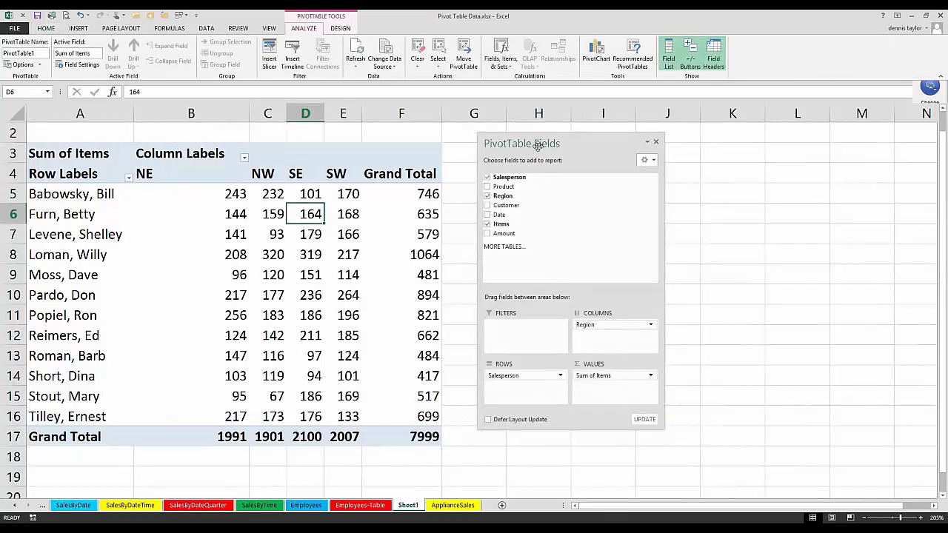
pyautogui.click(342, 30)
pyautogui.click(312, 31)
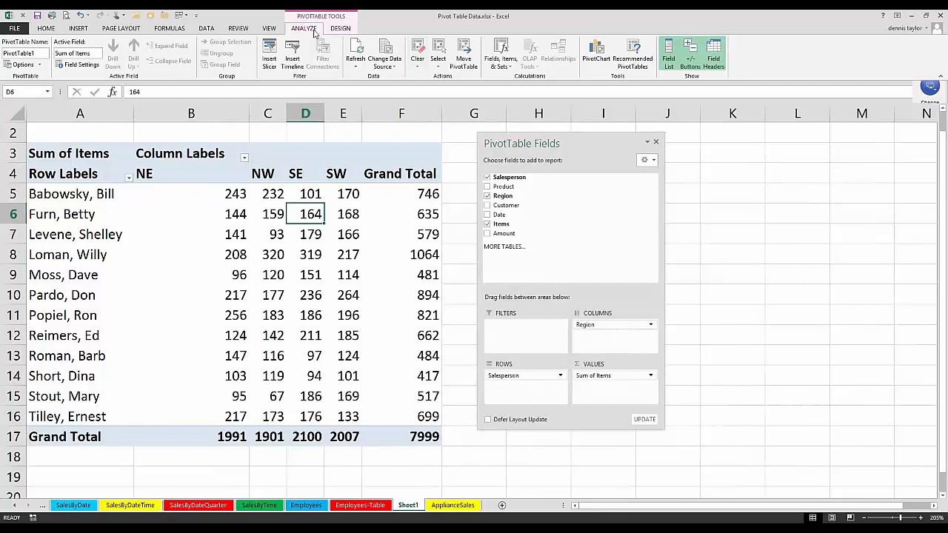
# Step: Hide the pivot table's field headers, undo and redo the hiding, inspect the remaining labels, and show the headers again
pyautogui.click(714, 53)
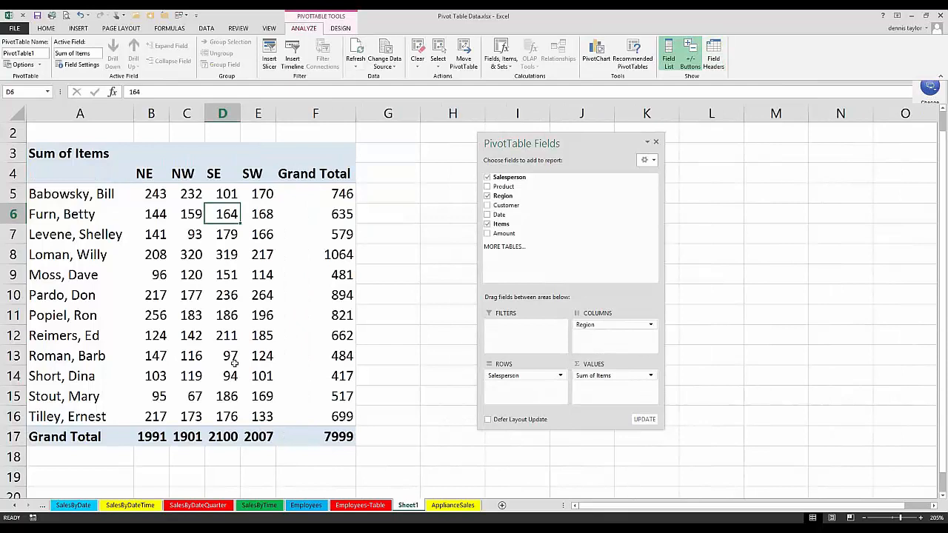
pyautogui.hotkey('ctrl', 'z')
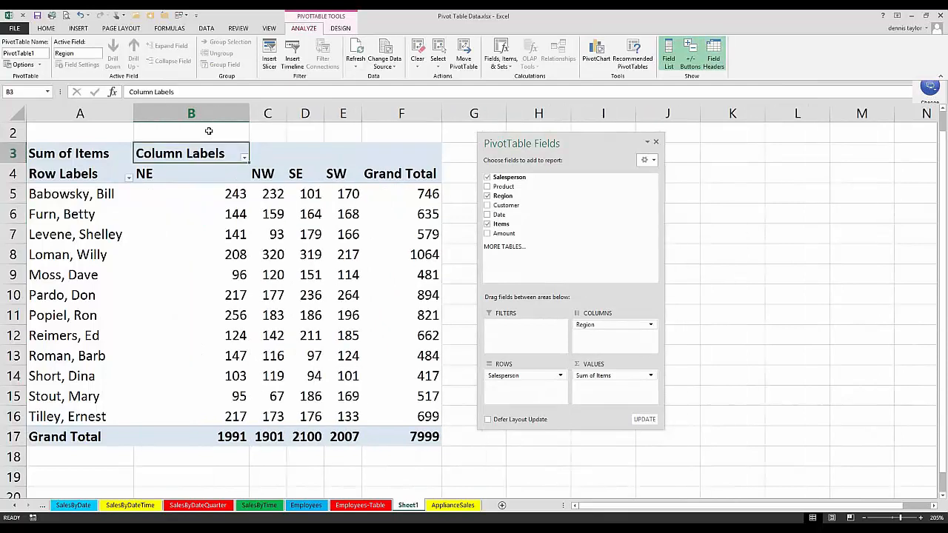
pyautogui.hotkey('ctrl', 'y')
pyautogui.click(251, 173)
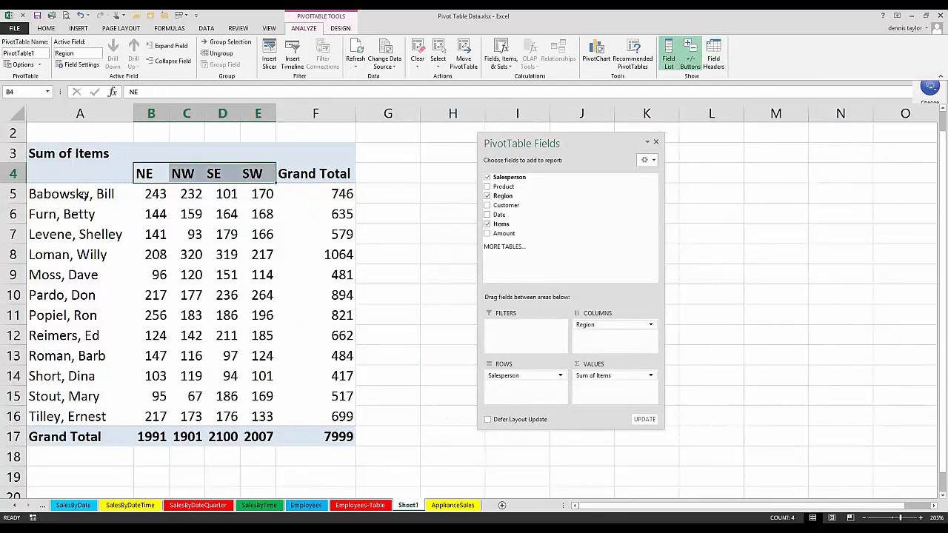
pyautogui.moveTo(80, 193); pyautogui.dragTo(80, 254)
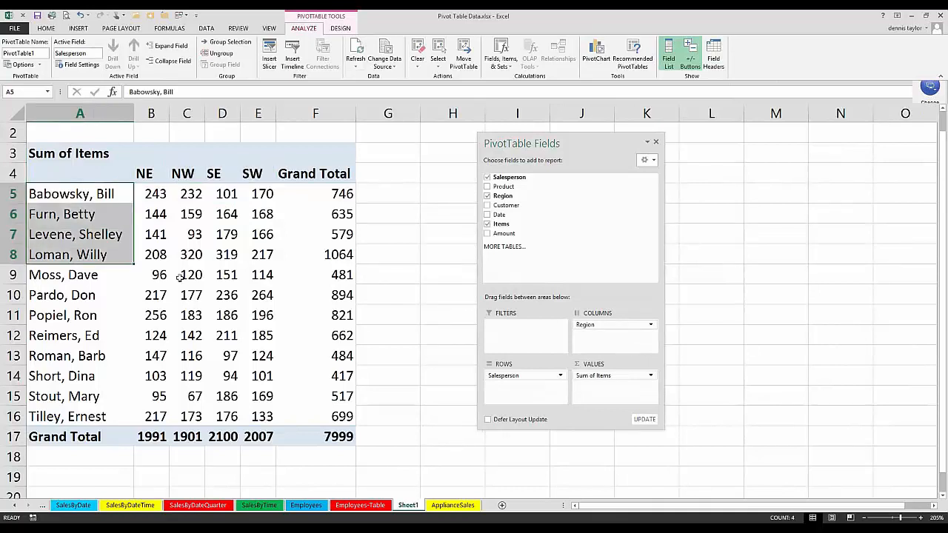
pyautogui.click(179, 275)
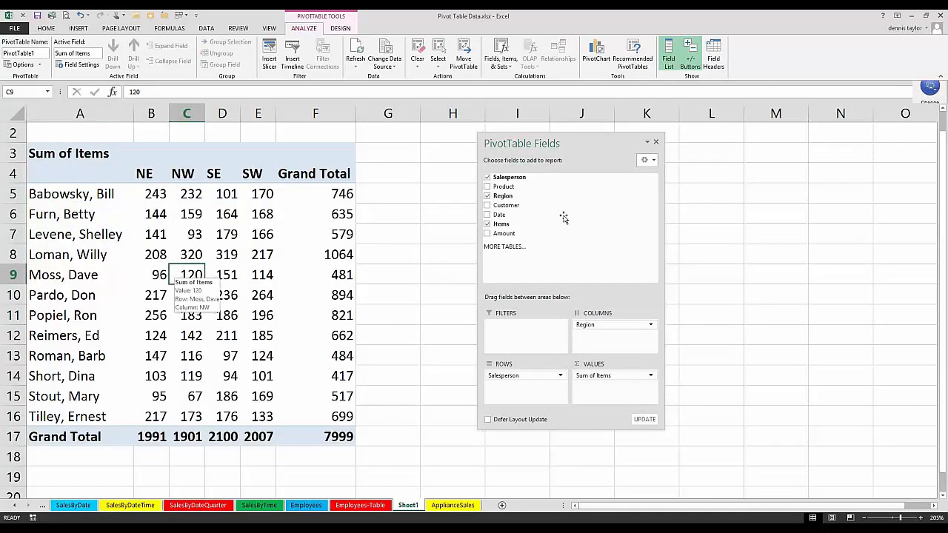
pyautogui.click(713, 51)
pyautogui.click(714, 50)
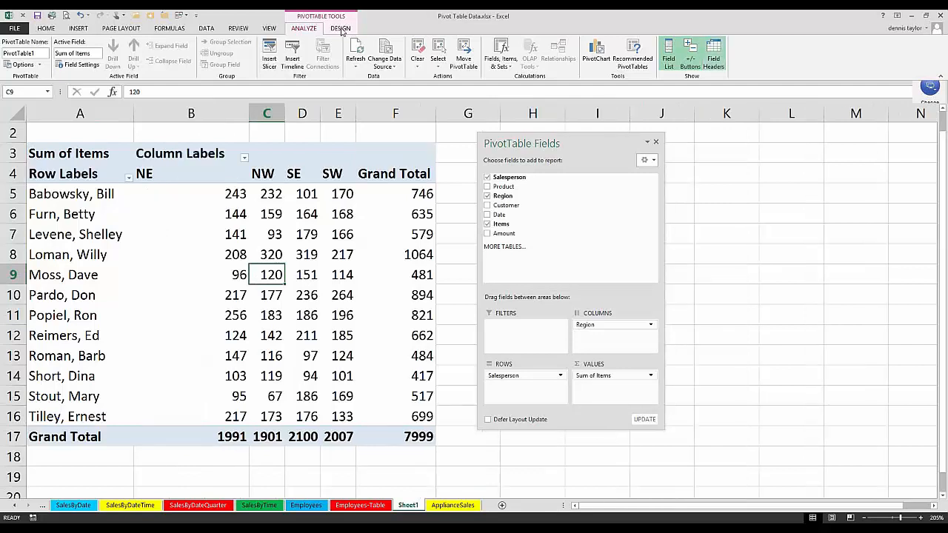
# Step: Change the pivot table's report layout to tabular form
pyautogui.click(341, 29)
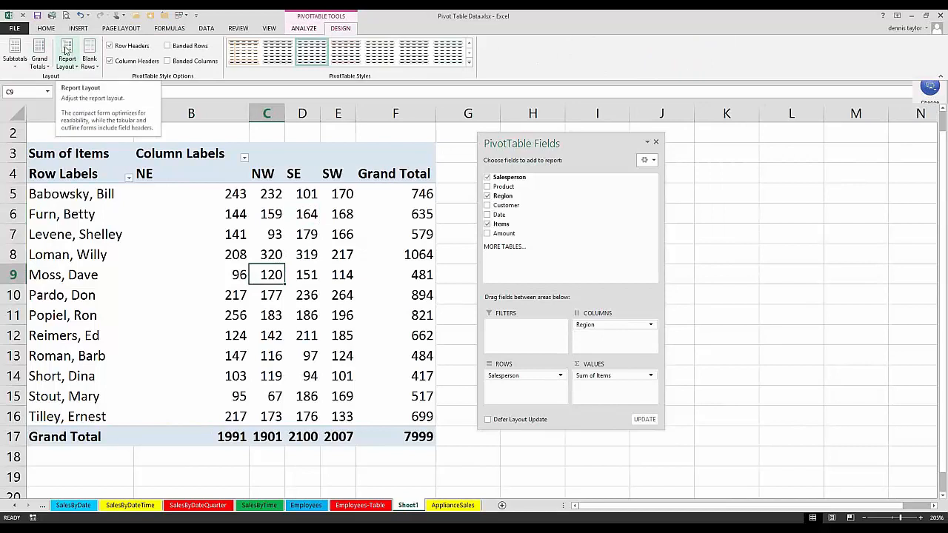
pyautogui.click(66, 56)
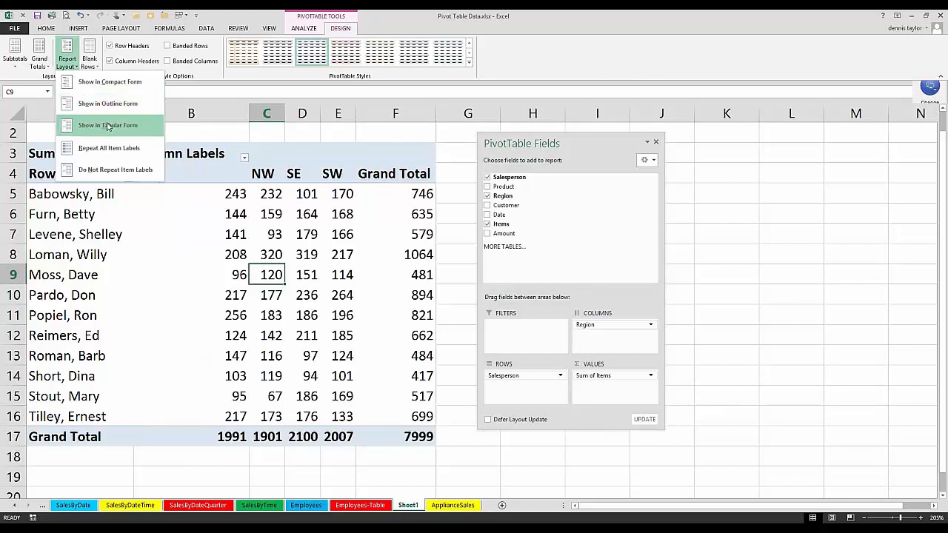
pyautogui.click(107, 126)
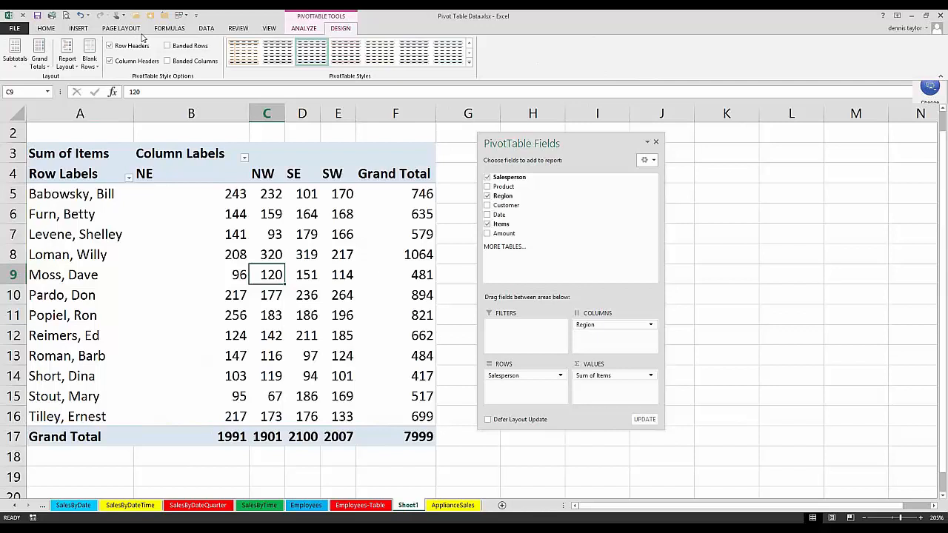
pyautogui.click(66, 59)
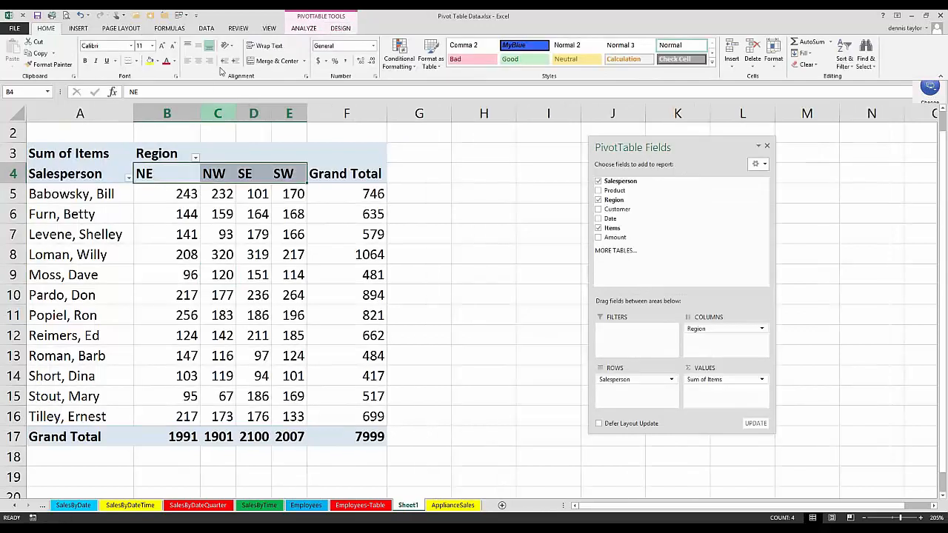
# Step: Right-align the NE, NW, SE and SW headings in B4:E4, and move the PivotTable Fields pane closer to the table
pyautogui.click(209, 61)
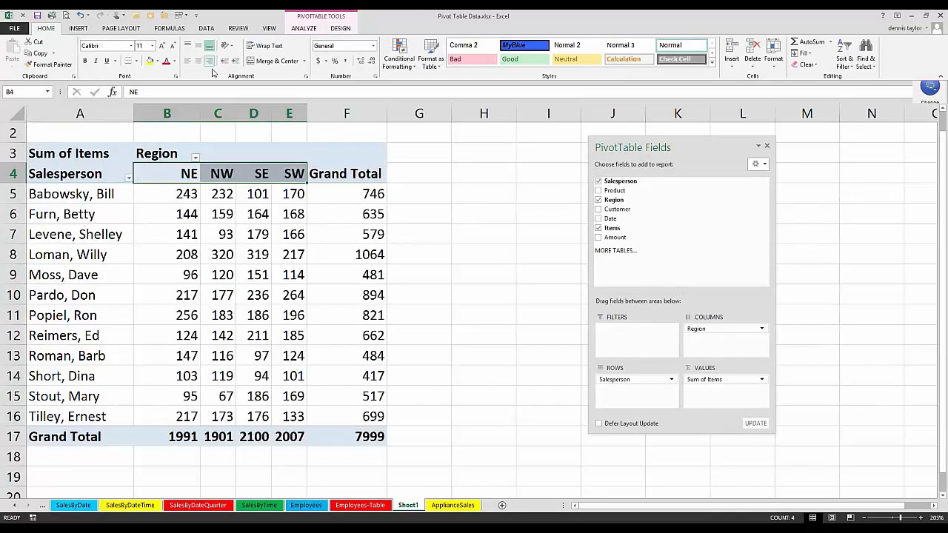
pyautogui.click(215, 235)
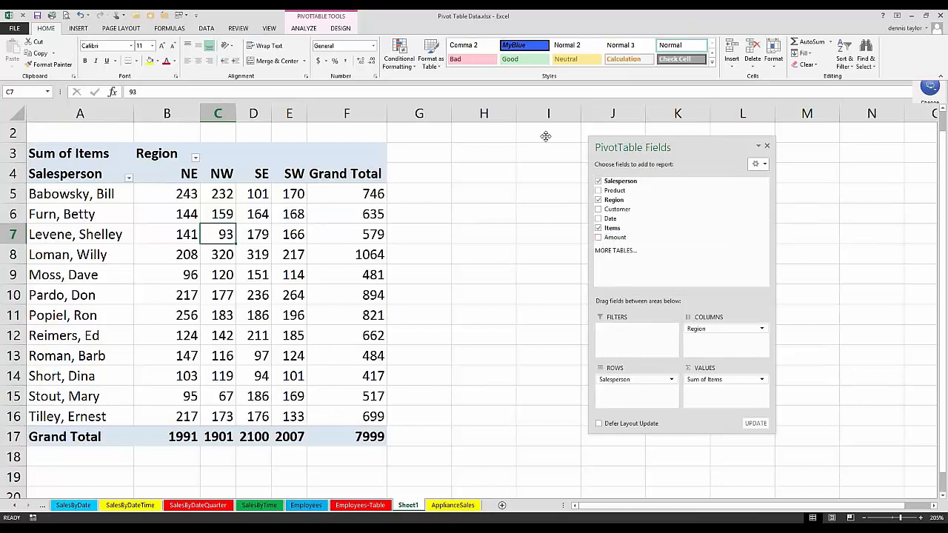
pyautogui.moveTo(545, 136); pyautogui.dragTo(359, 359)
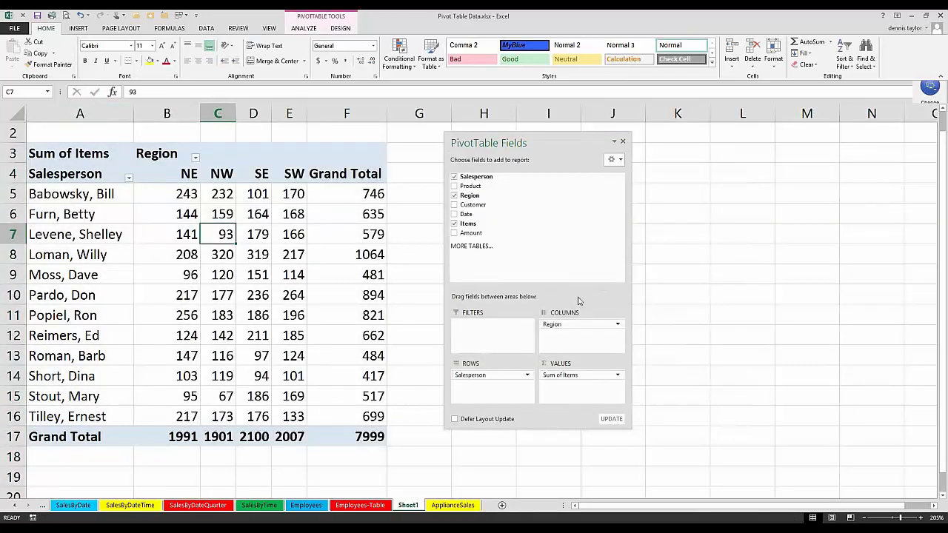
# Step: Replace Region with Product in the pivot table's Columns area, and autofit the width of all sheet columns
pyautogui.click(454, 196)
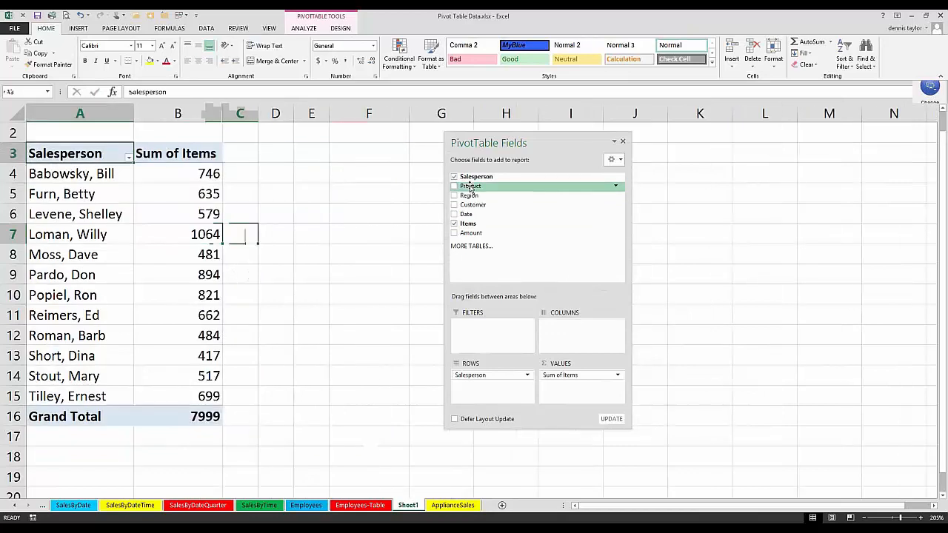
pyautogui.moveTo(470, 188); pyautogui.dragTo(575, 335)
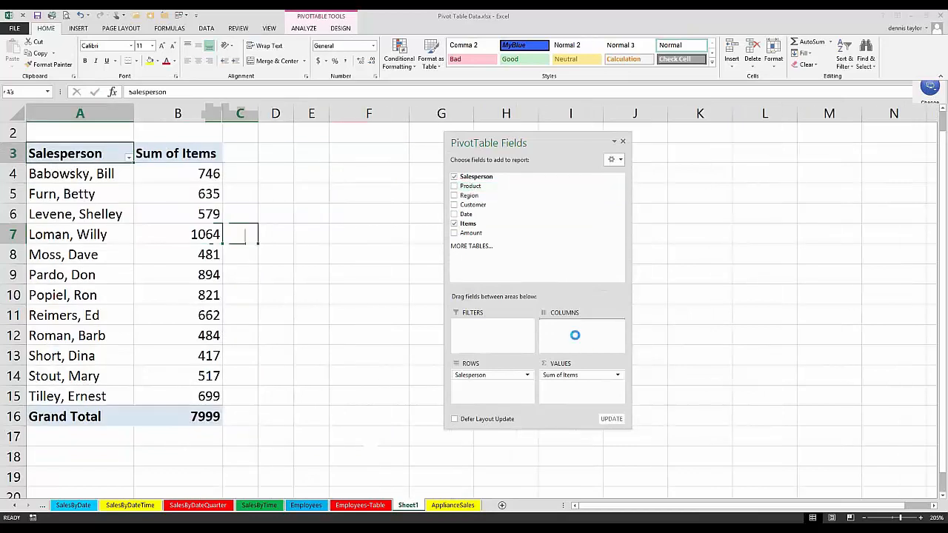
pyautogui.click(17, 113)
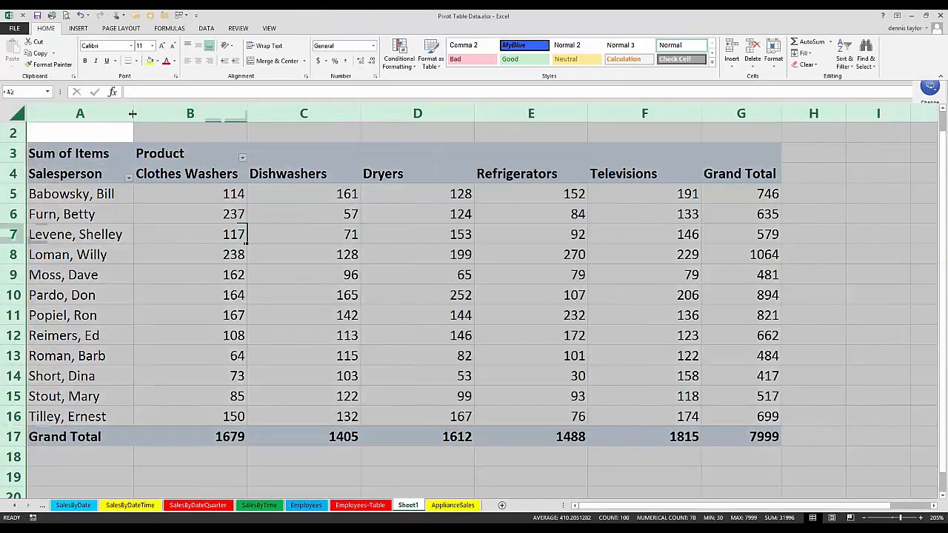
pyautogui.doubleClick(133, 113)
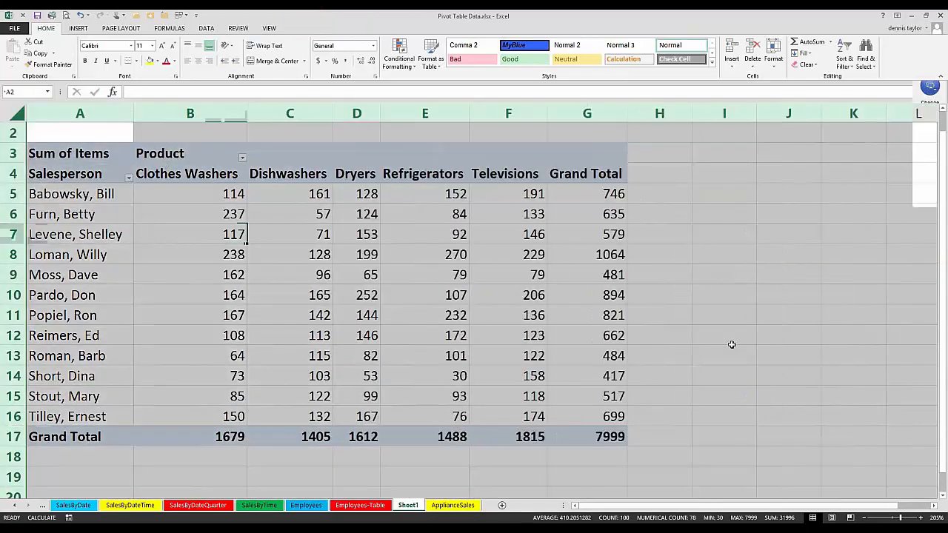
pyautogui.click(587, 275)
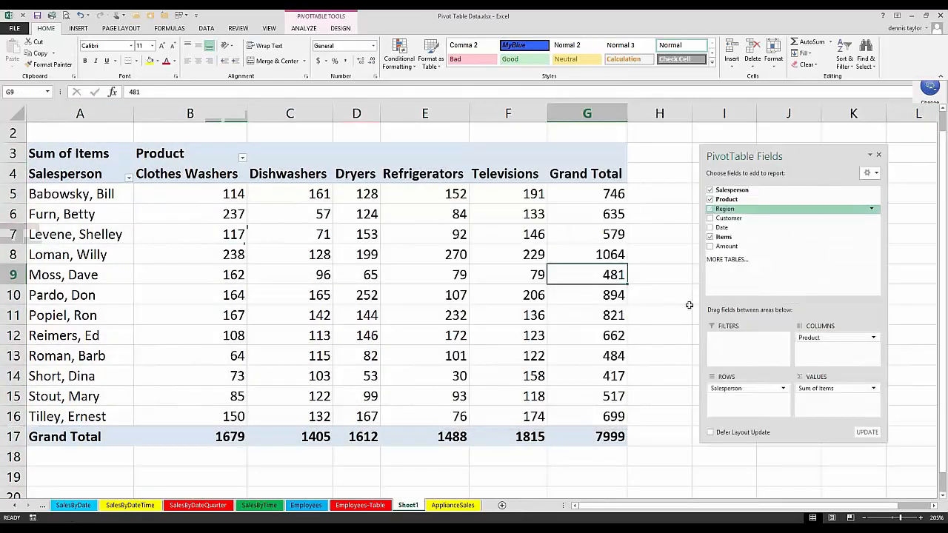
# Step: Examine the overall and per-salesperson grand totals, and select the product item sums in B5:F16
pyautogui.click(601, 436)
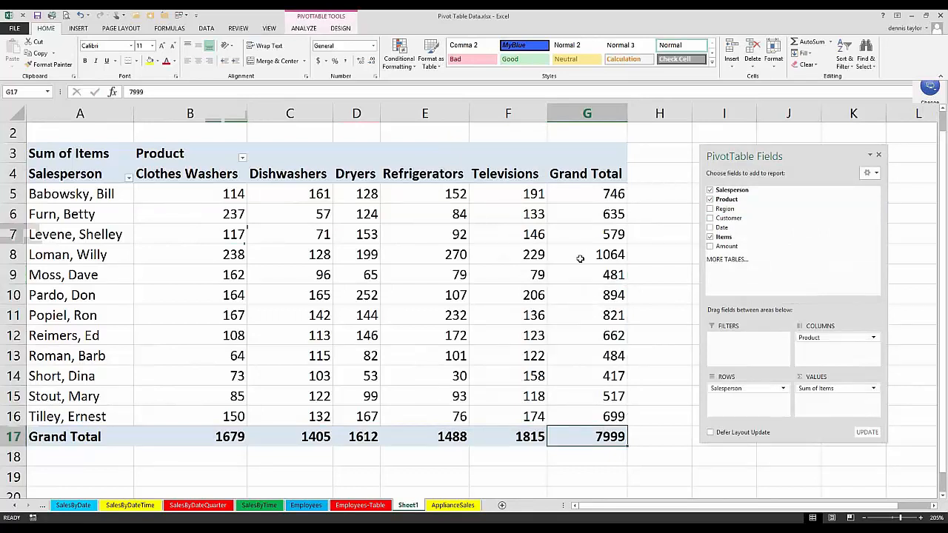
pyautogui.click(606, 254)
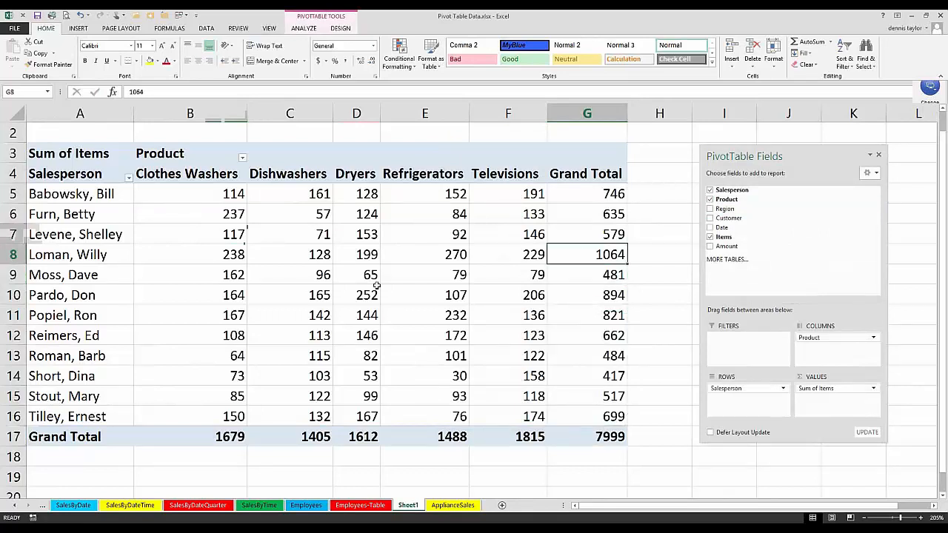
pyautogui.click(244, 195)
pyautogui.moveTo(519, 303); pyautogui.dragTo(525, 419)
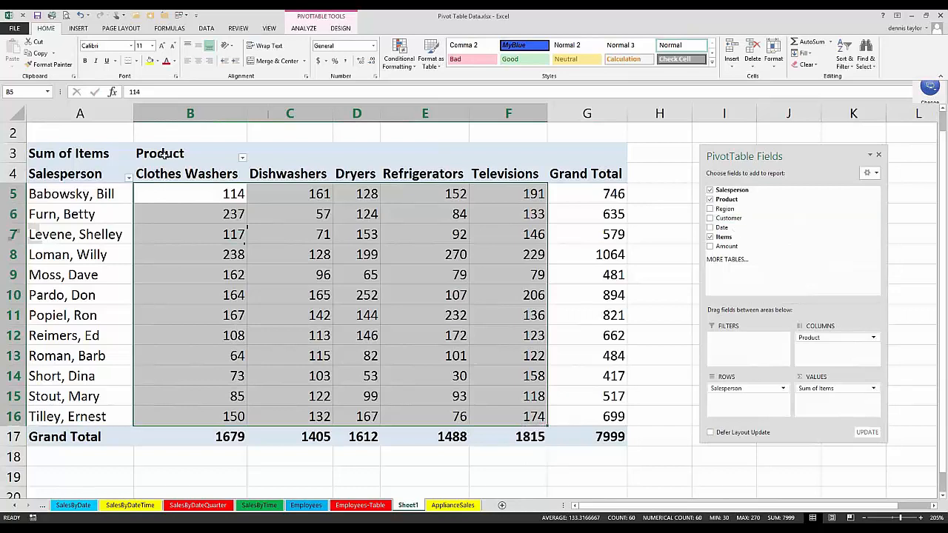
# Step: Replace Salesperson with Region in the Rows area, and move the PivotTable Fields pane clear of the Grand Total column
pyautogui.click(462, 393)
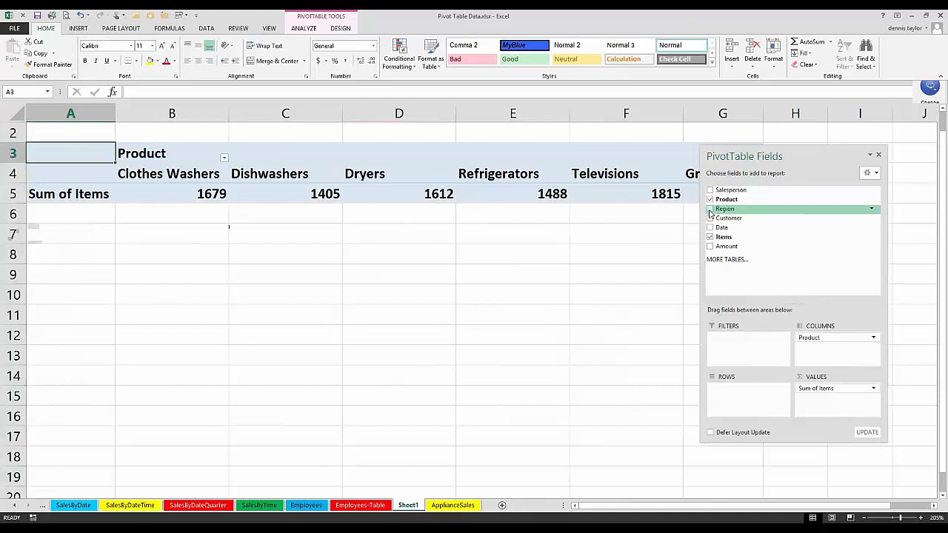
pyautogui.click(710, 210)
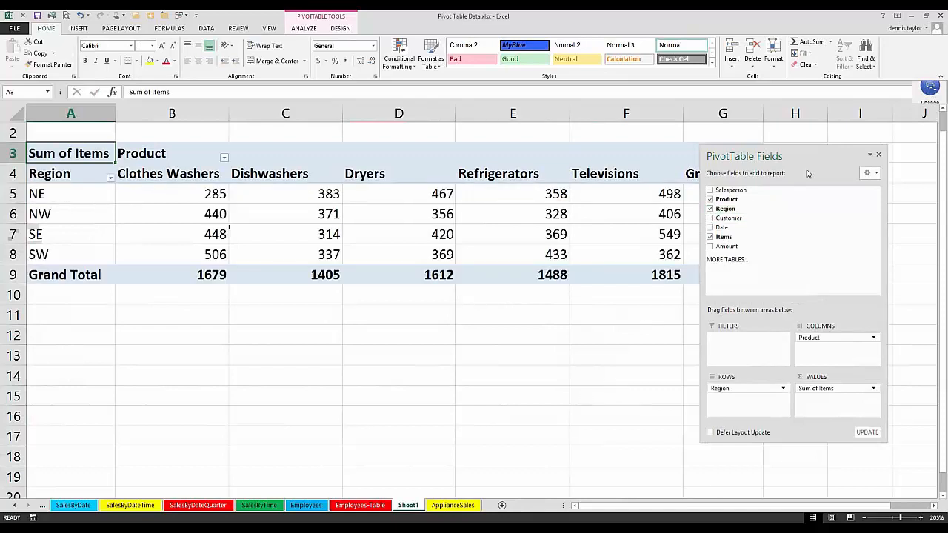
pyautogui.moveTo(743, 153); pyautogui.dragTo(822, 184)
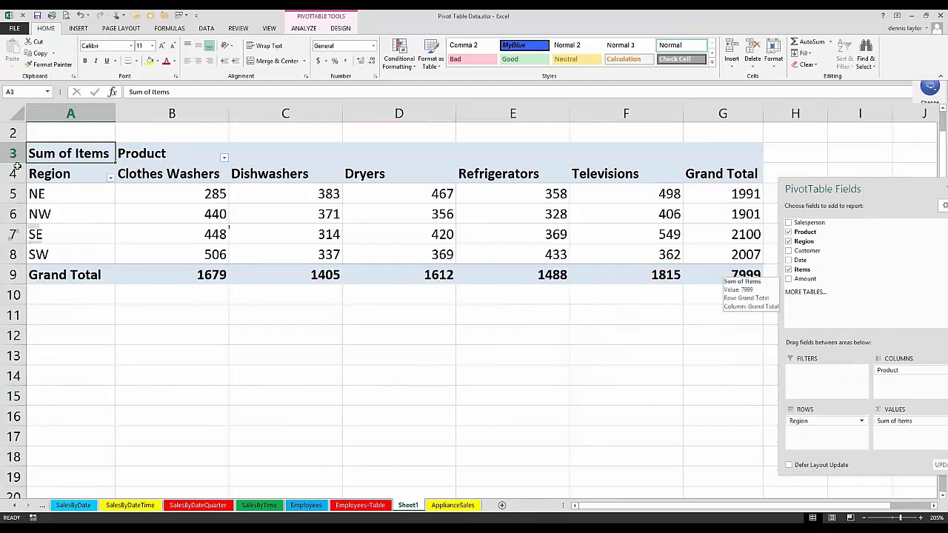
pyautogui.moveTo(723, 273); pyautogui.dragTo(40, 170)
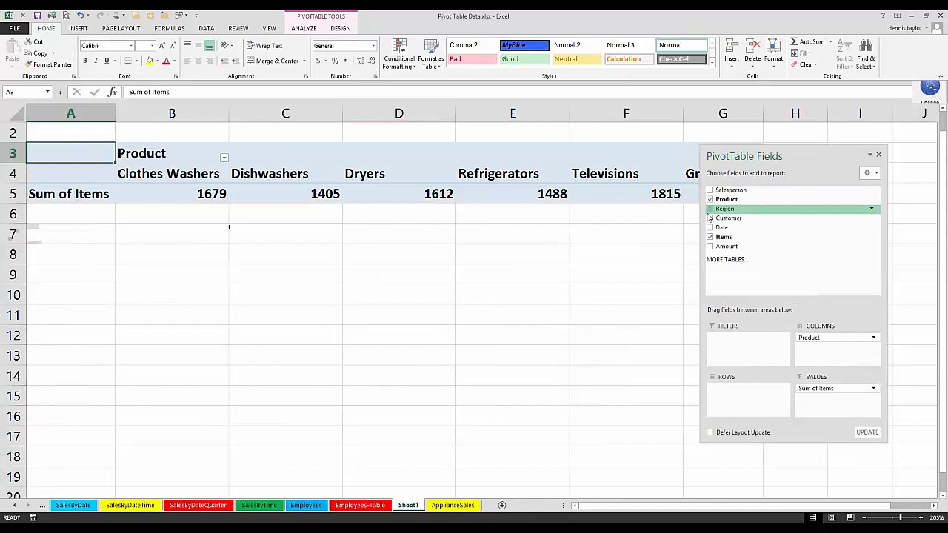
pyautogui.click(709, 213)
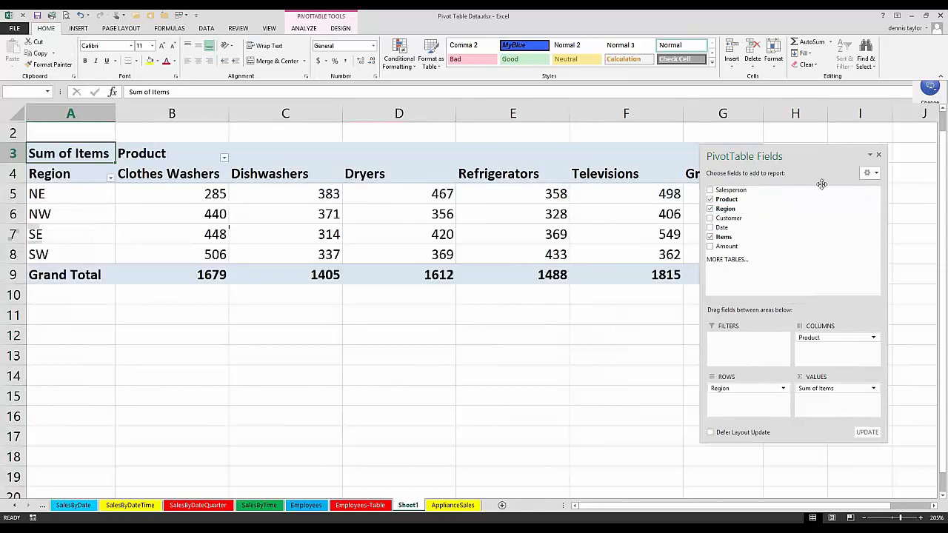
pyautogui.doubleClick(822, 184)
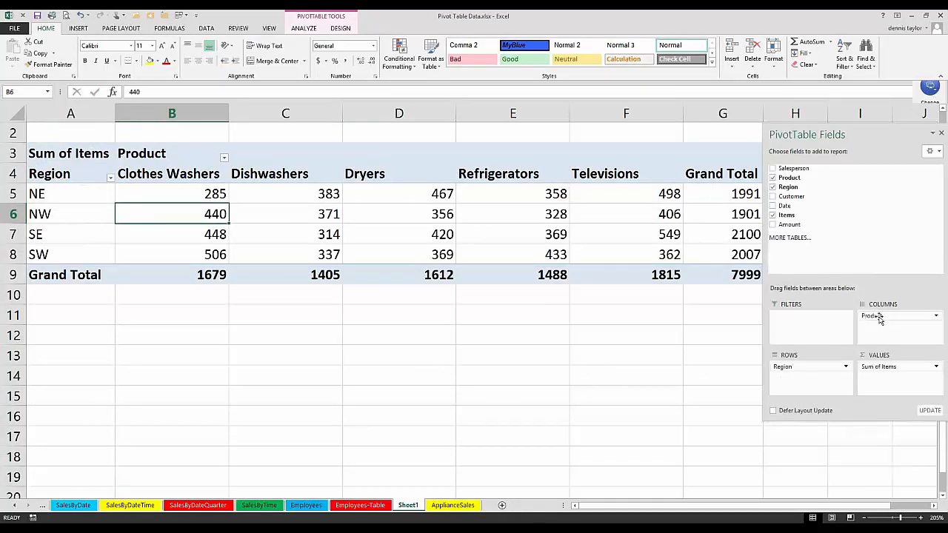
# Step: Swap the pivot table's axes, placing Product in Rows and Region in Columns
pyautogui.moveTo(880, 319); pyautogui.dragTo(807, 385)
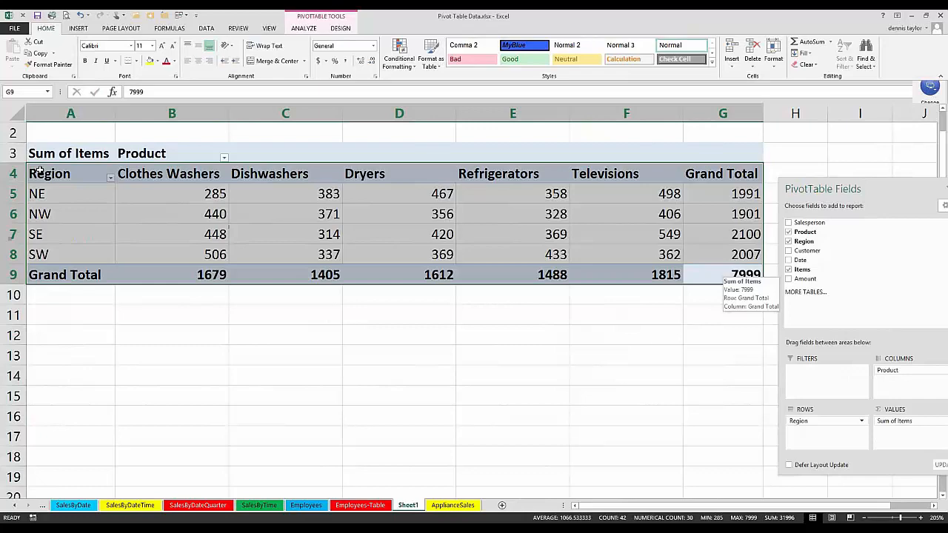
pyautogui.moveTo(783, 367); pyautogui.dragTo(878, 322)
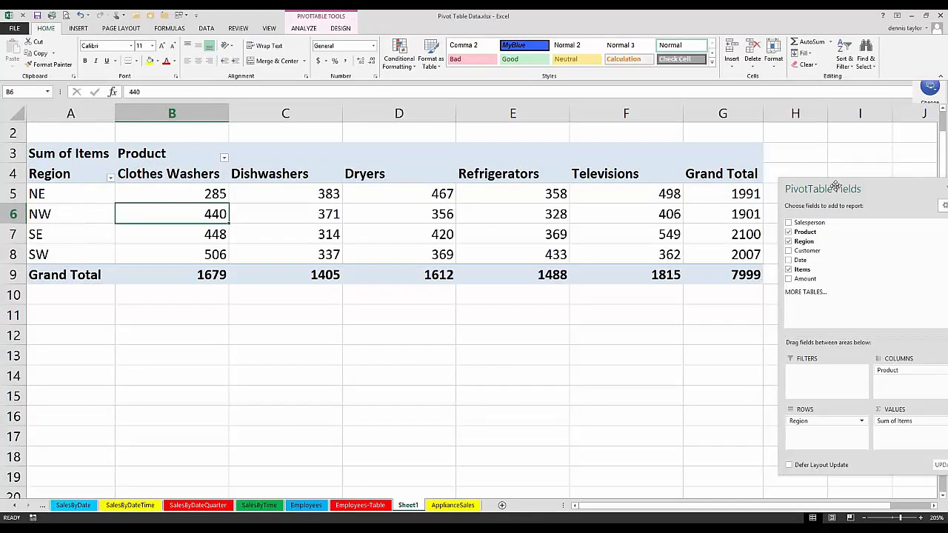
pyautogui.moveTo(835, 186); pyautogui.dragTo(820, 132)
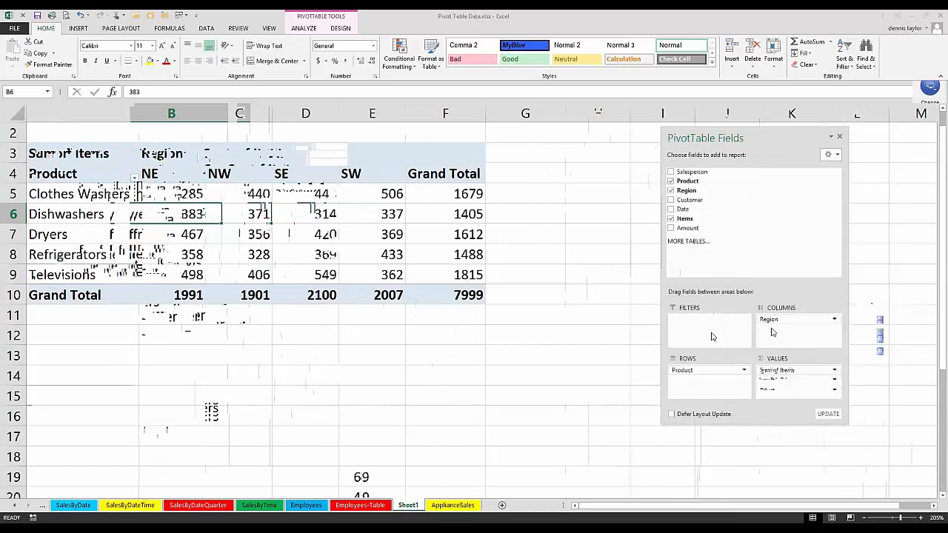
pyautogui.moveTo(743, 140)
pyautogui.mouseDown()
pyautogui.moveTo(844, 136)
pyautogui.moveTo(744, 140)
pyautogui.mouseUp()
# Step: Move Region from Columns into Rows beneath Product, and check the Product and Region headings in row 3
pyautogui.moveTo(445, 294)
pyautogui.moveTo(780, 321); pyautogui.dragTo(685, 383)
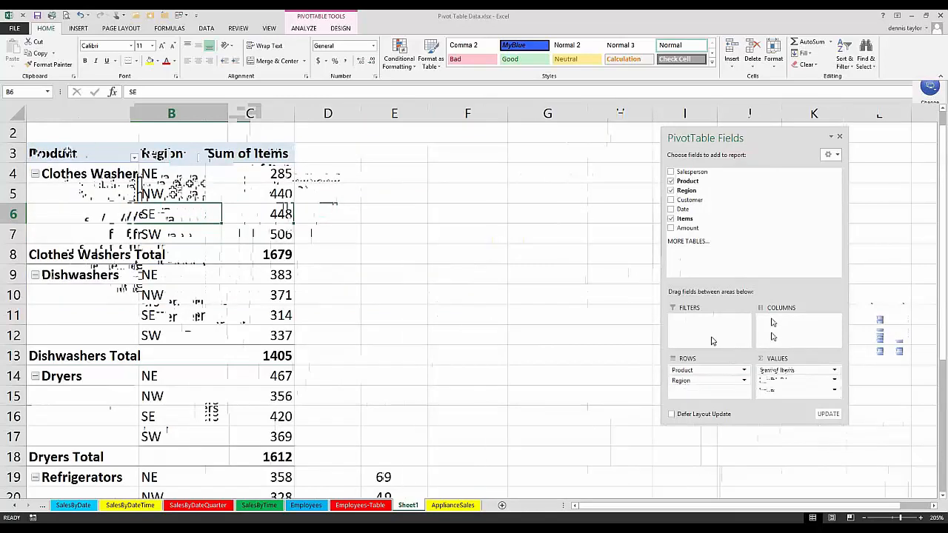
pyautogui.click(98, 152)
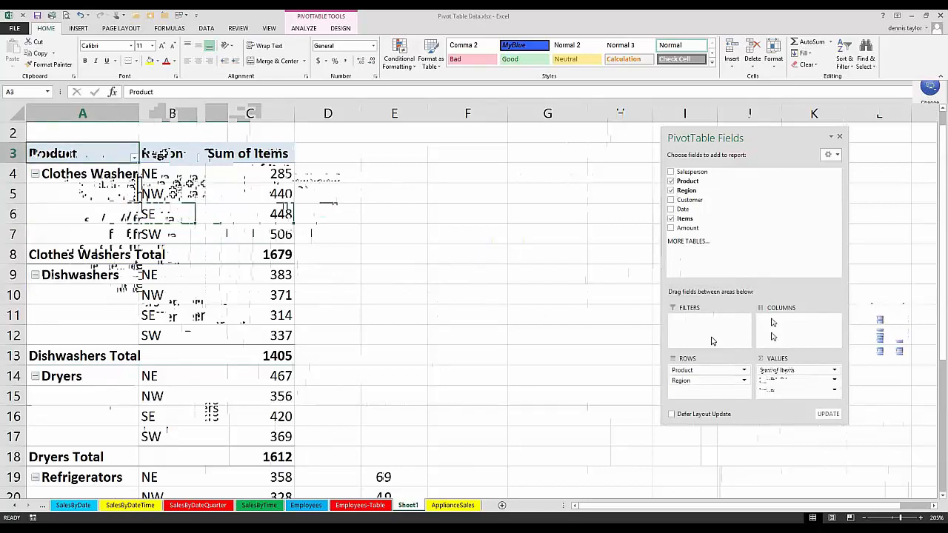
pyautogui.press('Right')
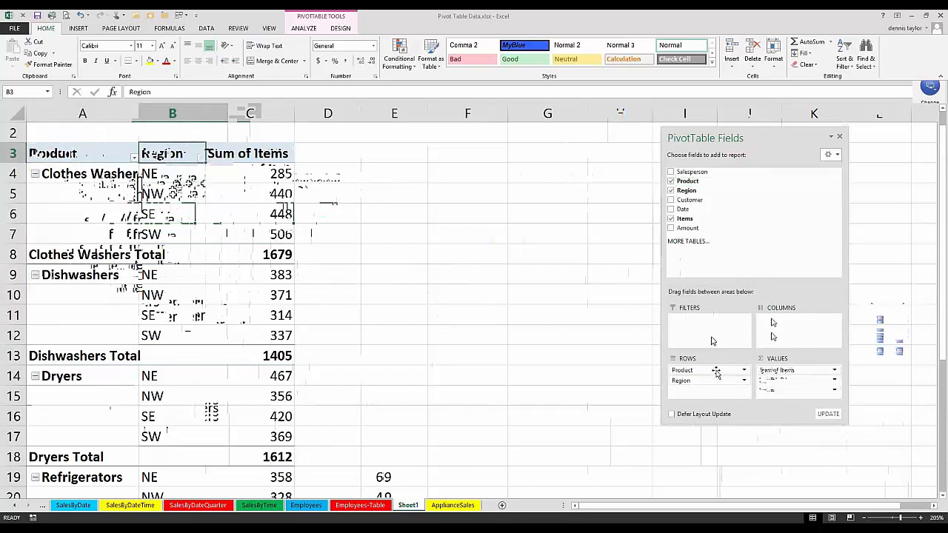
# Step: Reorder the Rows fields by moving Product below Region
pyautogui.click(716, 373)
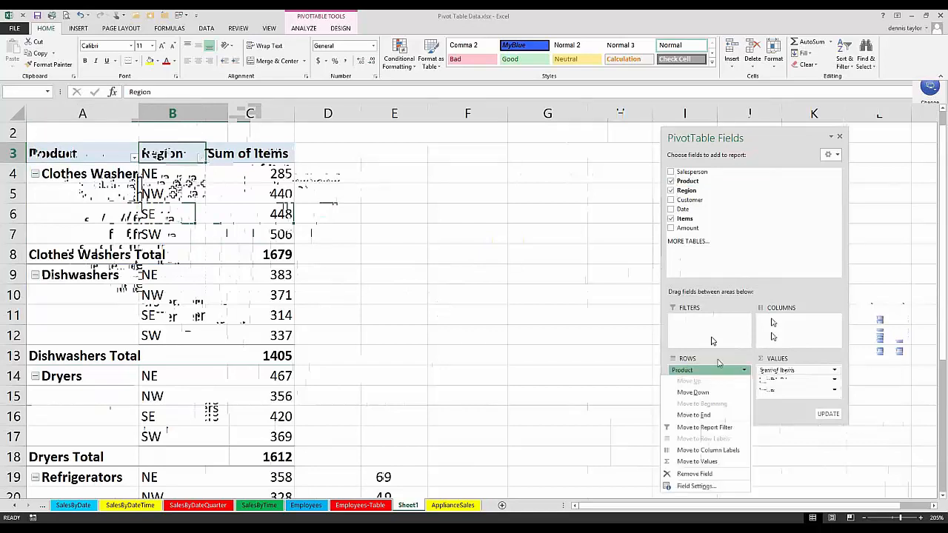
pyautogui.click(709, 372)
pyautogui.click(709, 372)
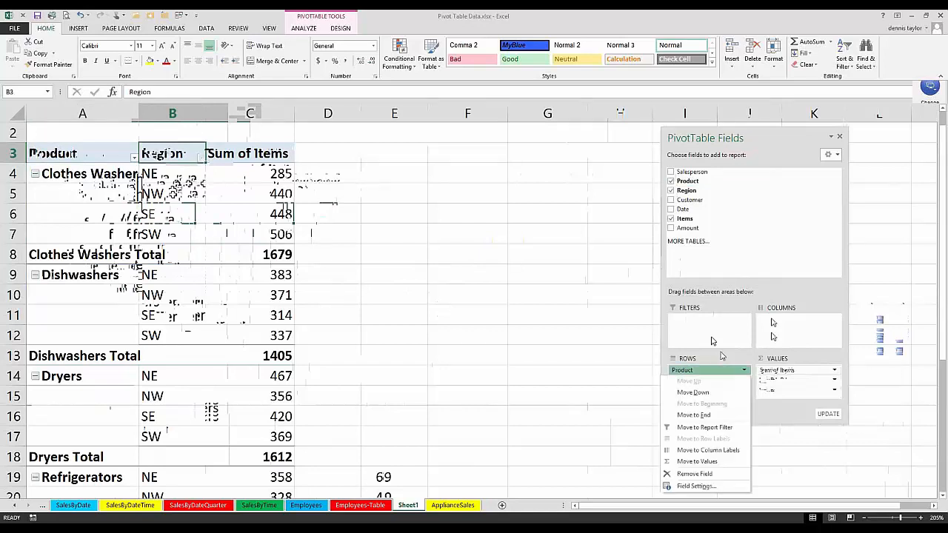
pyautogui.click(710, 372)
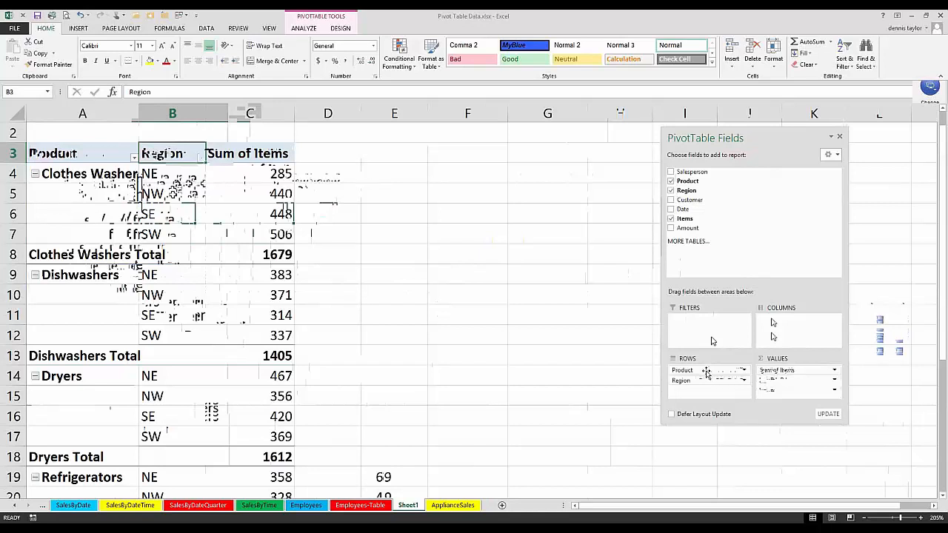
pyautogui.moveTo(706, 372); pyautogui.dragTo(707, 393)
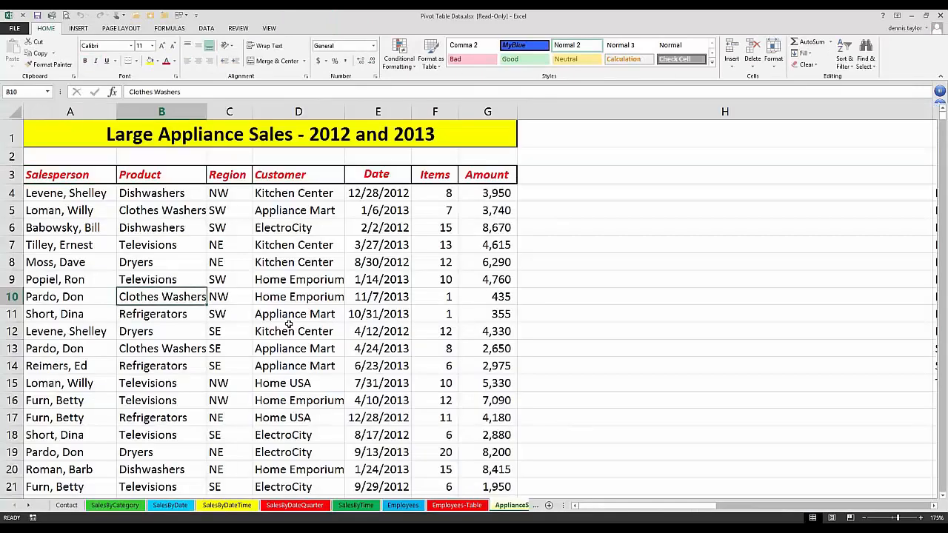
# Step: Create a pivot table on a new worksheet from the ApplianceSales data range $A$3:$G$912
pyautogui.click(307, 262)
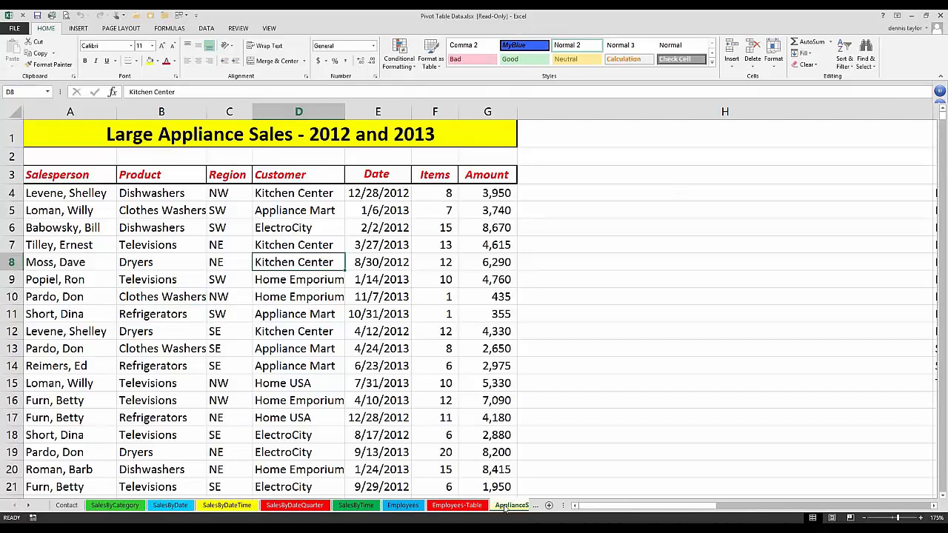
pyautogui.click(244, 256)
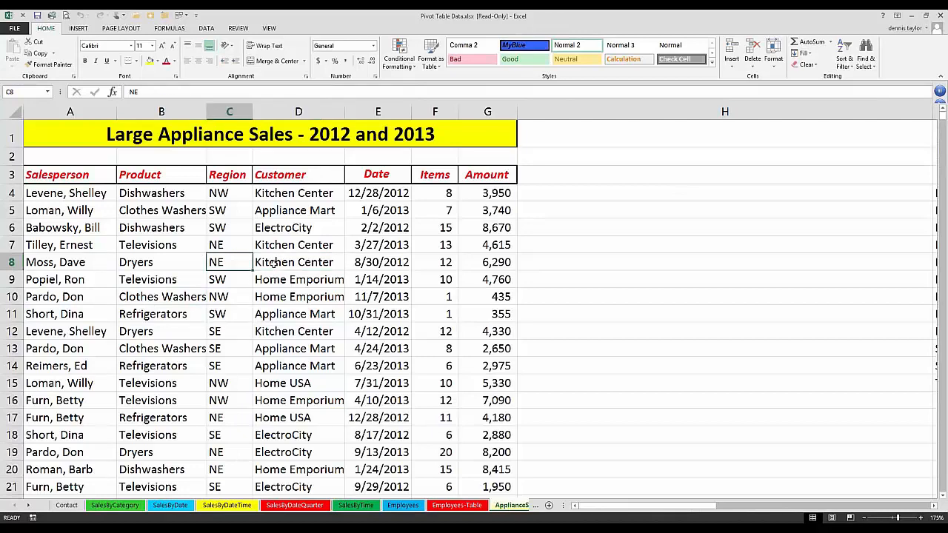
pyautogui.click(273, 263)
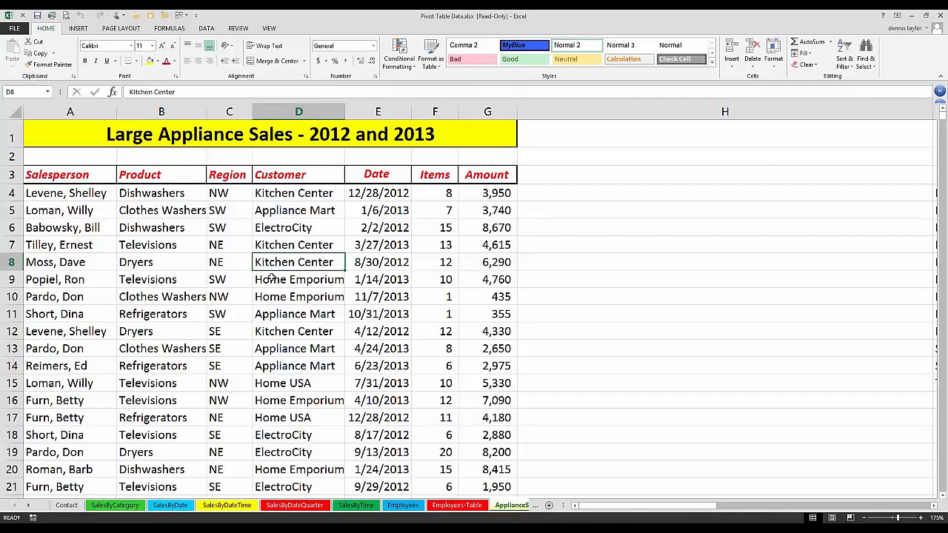
pyautogui.click(273, 278)
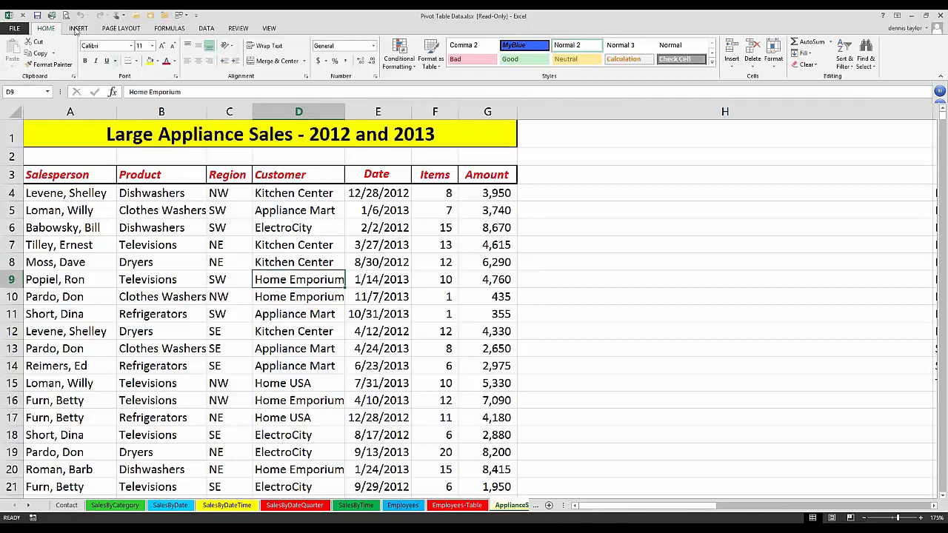
pyautogui.click(77, 28)
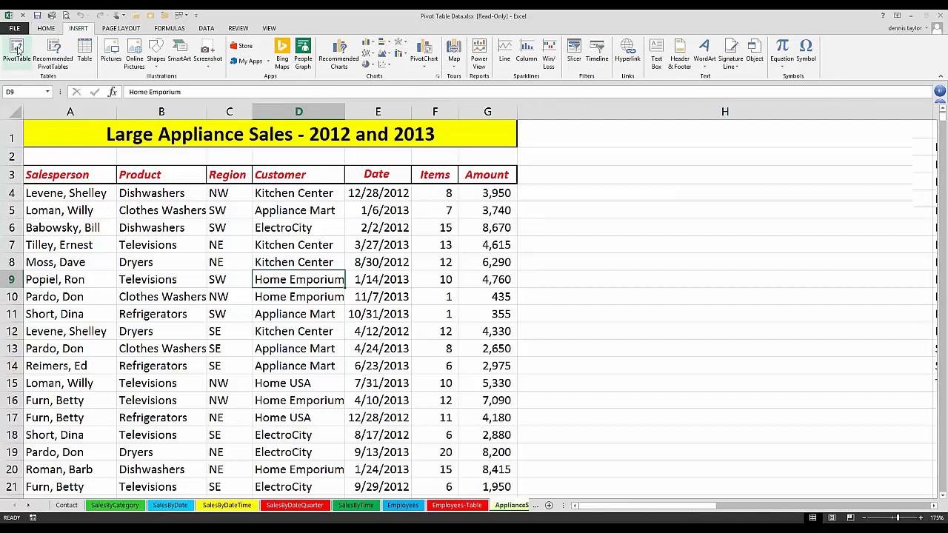
pyautogui.click(18, 49)
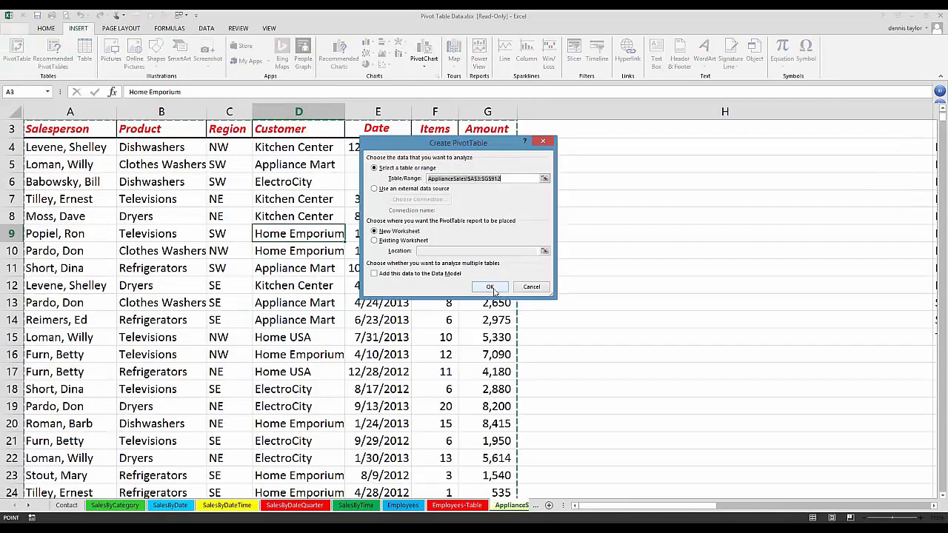
pyautogui.click(490, 287)
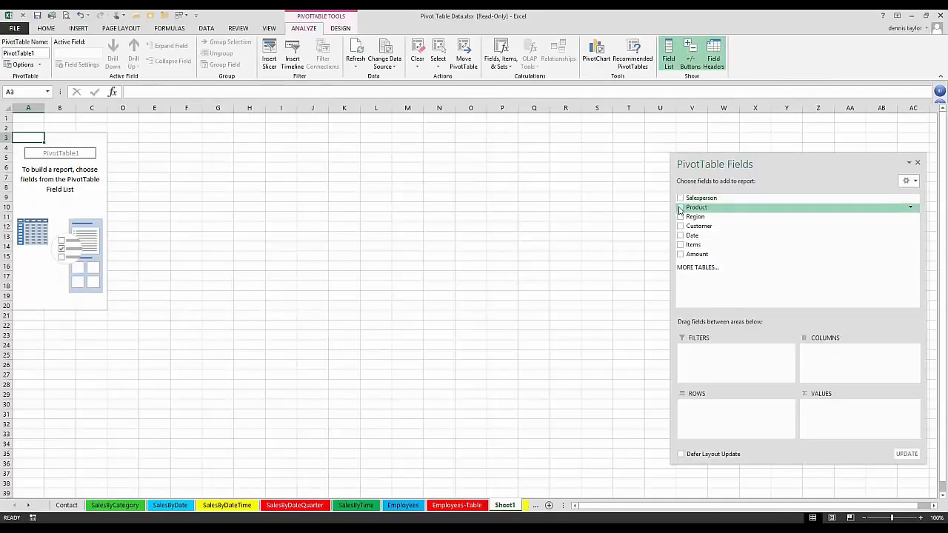
# Step: Place Product and Region in Rows, Customer in Columns and Items in Values of the new pivot table
pyautogui.click(680, 207)
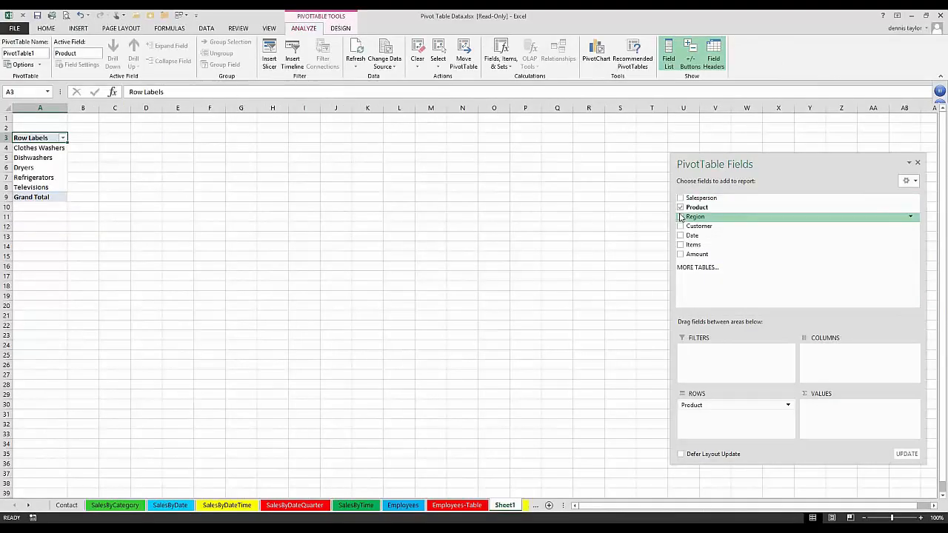
pyautogui.click(681, 217)
pyautogui.moveTo(694, 225); pyautogui.dragTo(836, 355)
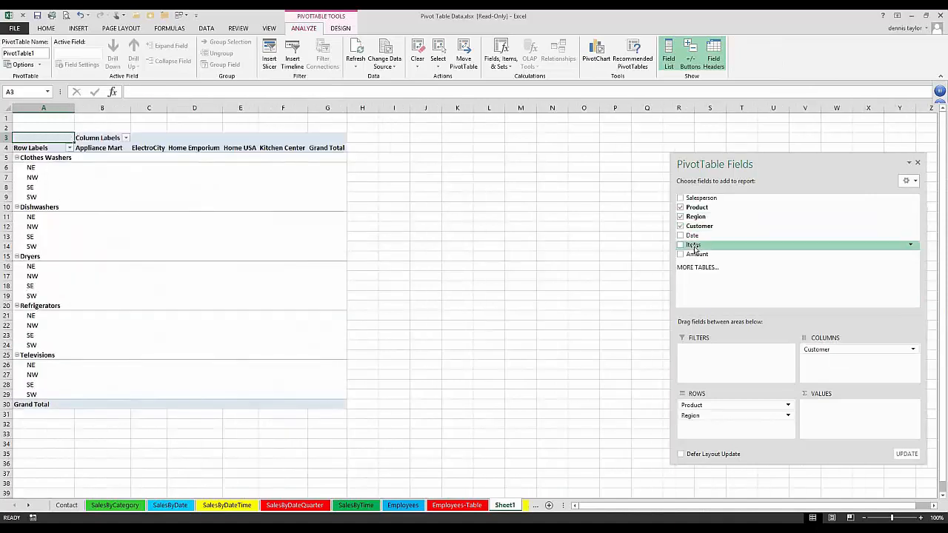
pyautogui.moveTo(695, 247); pyautogui.dragTo(845, 412)
# Step: Change the pivot table's report layout to Tabular Form and deselect the table
pyautogui.press('Down')
pyautogui.press('Down')
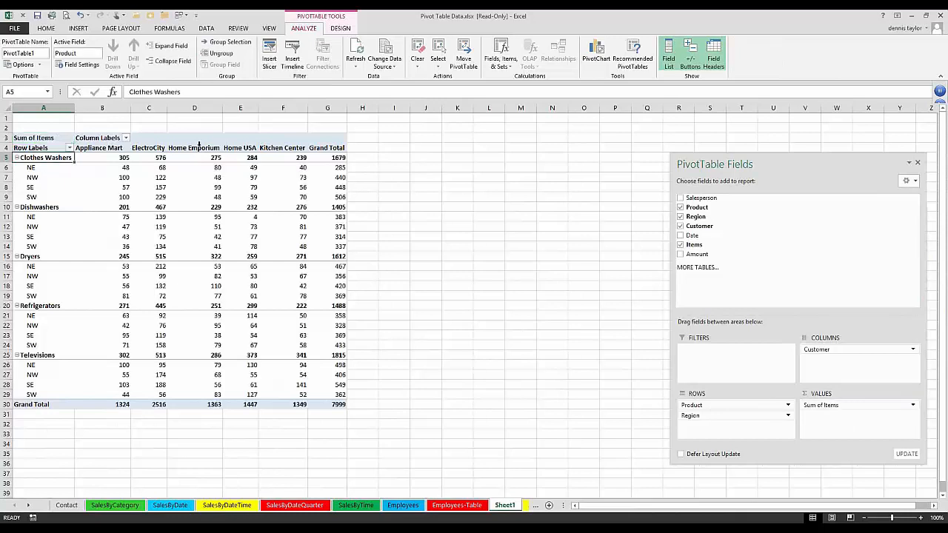
pyautogui.press('Down')
pyautogui.press('Down')
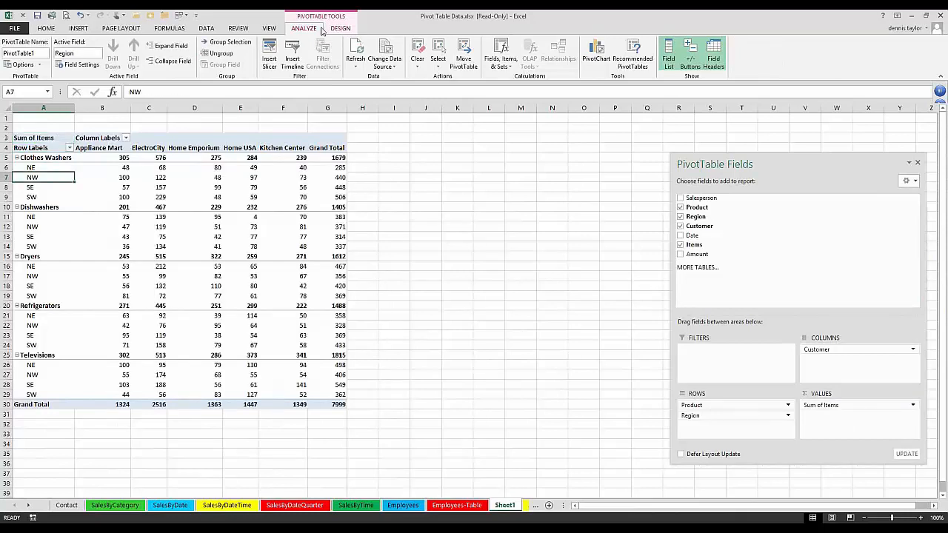
pyautogui.click(339, 29)
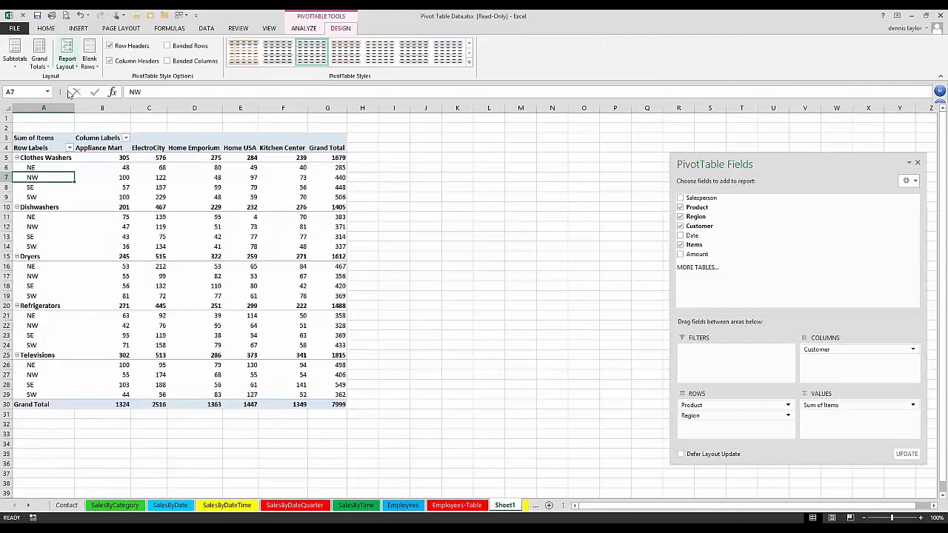
pyautogui.click(66, 58)
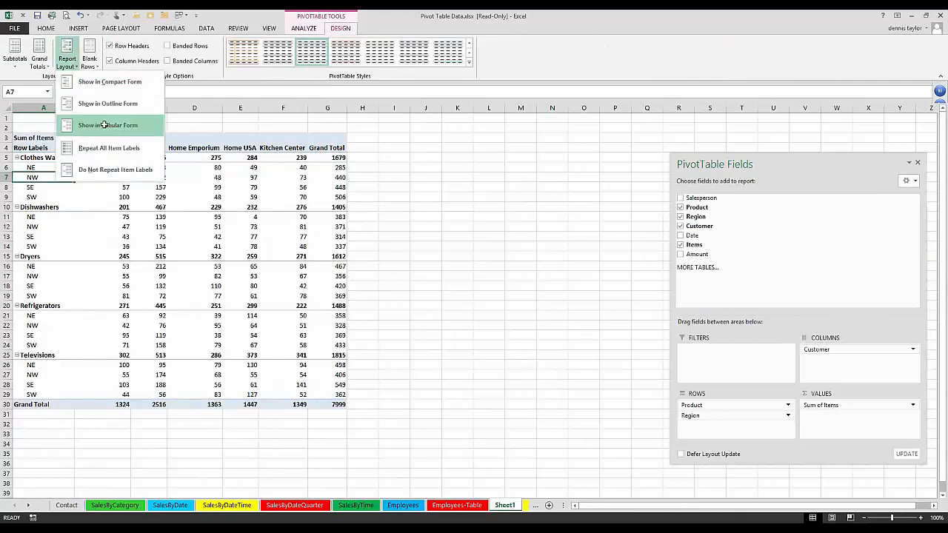
pyautogui.click(104, 125)
pyautogui.click(36, 118)
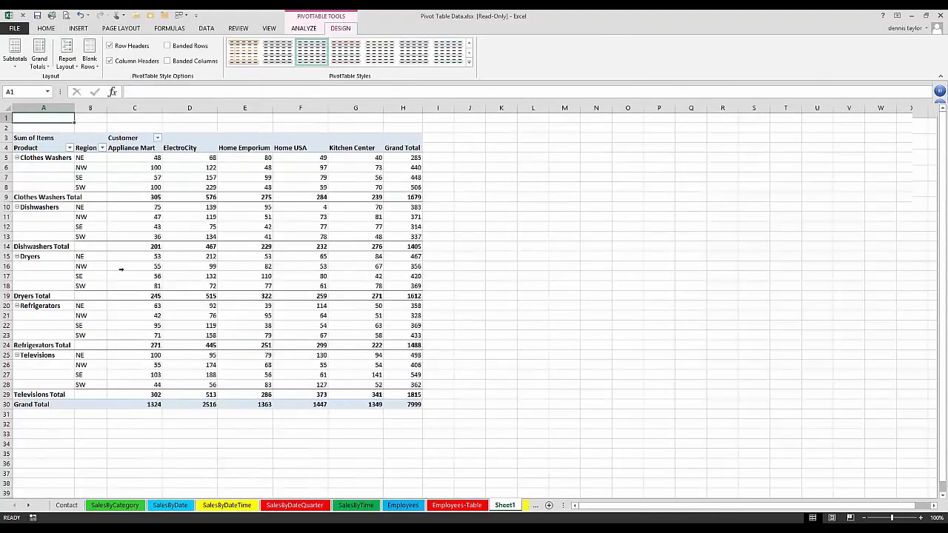
# Step: Enlarge the pivot table and inspect the Clothes Washers Total row, keeping the PivotTable Fields pane clear of the Grand Total column
pyautogui.scroll(4, 567, 294)
pyautogui.hotkey('ctrl', 'Down')
pyautogui.hotkey('ctrl', 'Down')
pyautogui.hotkey('ctrl', 'Down')
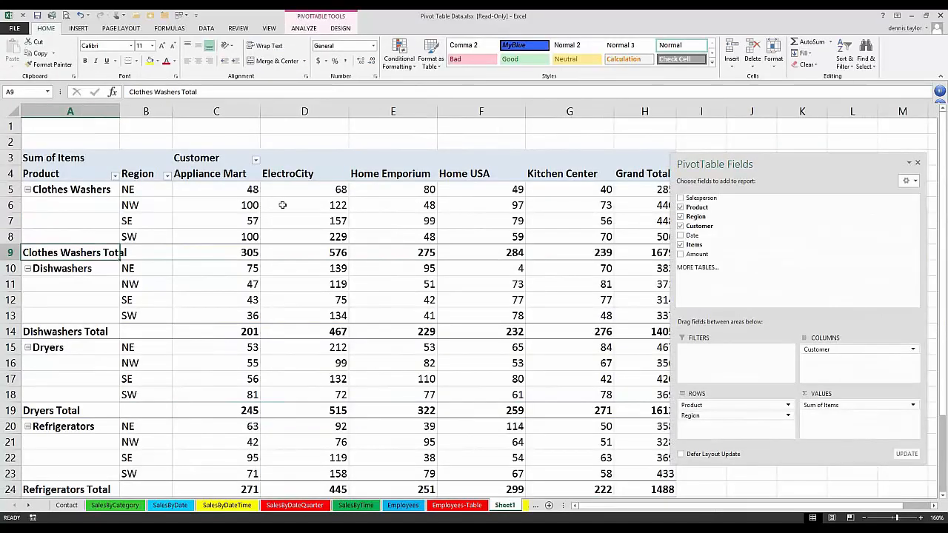
pyautogui.moveTo(153, 239); pyautogui.dragTo(160, 252)
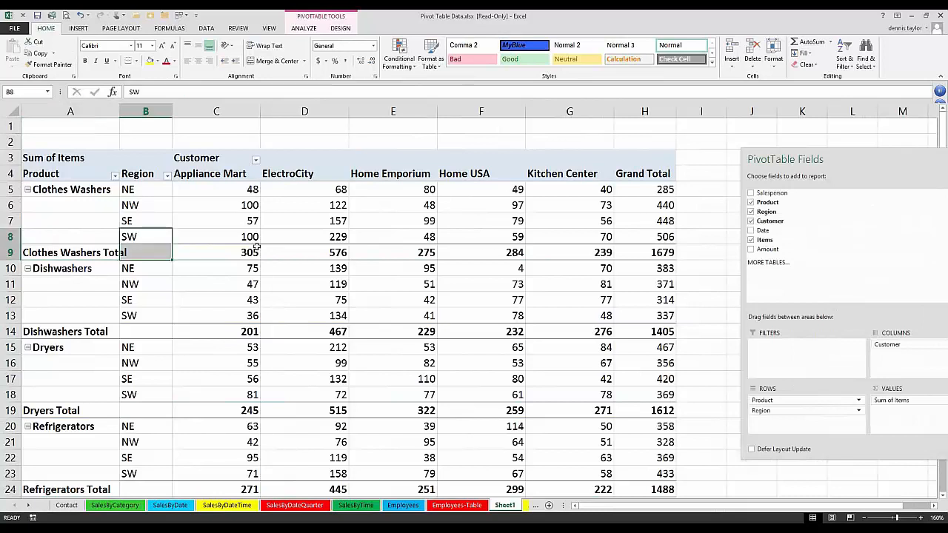
pyautogui.click(101, 124)
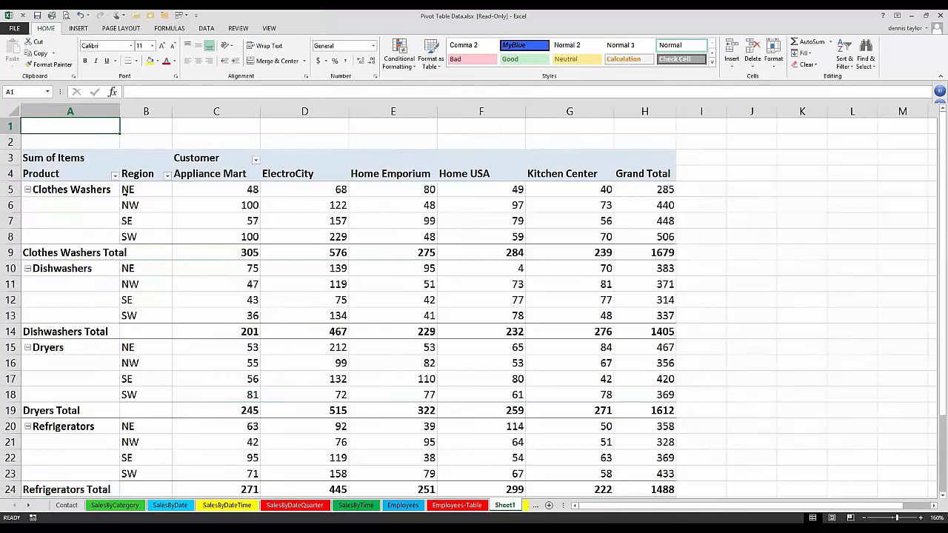
# Step: Turn off the product subtotals in the pivot table and bring the PivotTable Fields pane fully into view
pyautogui.click(104, 256)
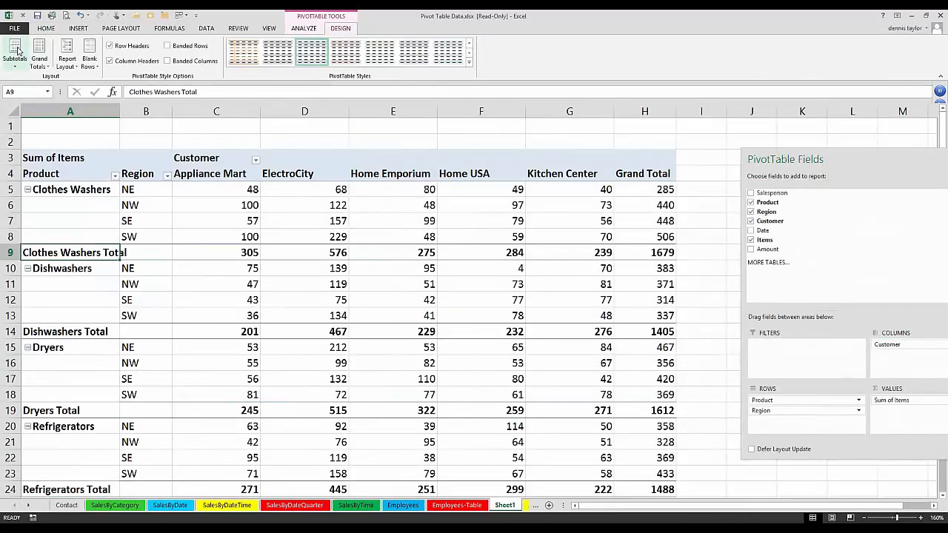
pyautogui.click(16, 60)
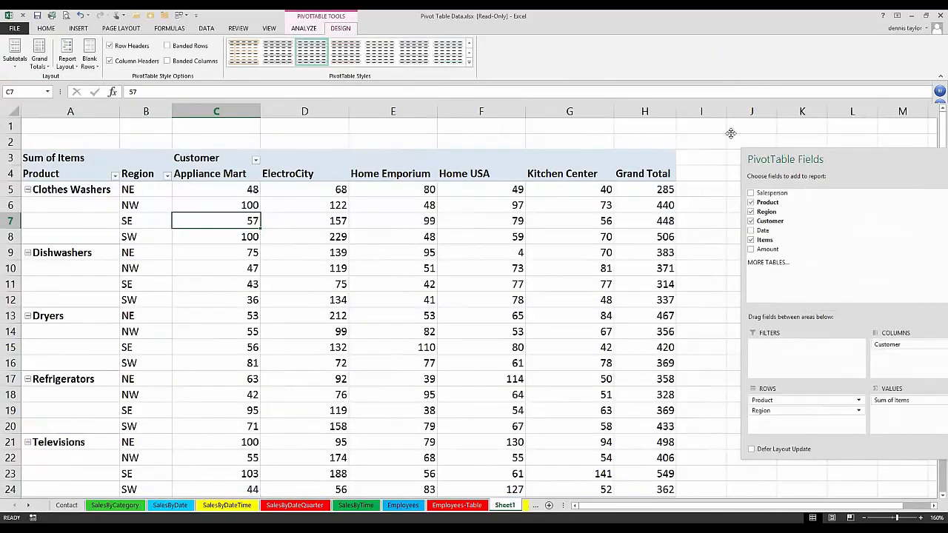
pyautogui.moveTo(730, 134); pyautogui.dragTo(740, 136)
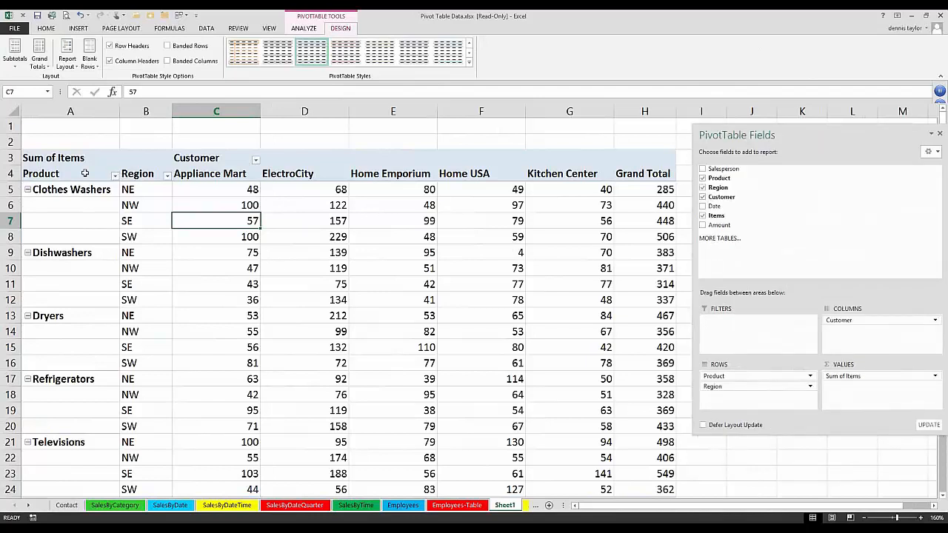
# Step: Reorder the Rows fields so that Region comes above Product
pyautogui.moveTo(85, 174); pyautogui.dragTo(145, 175)
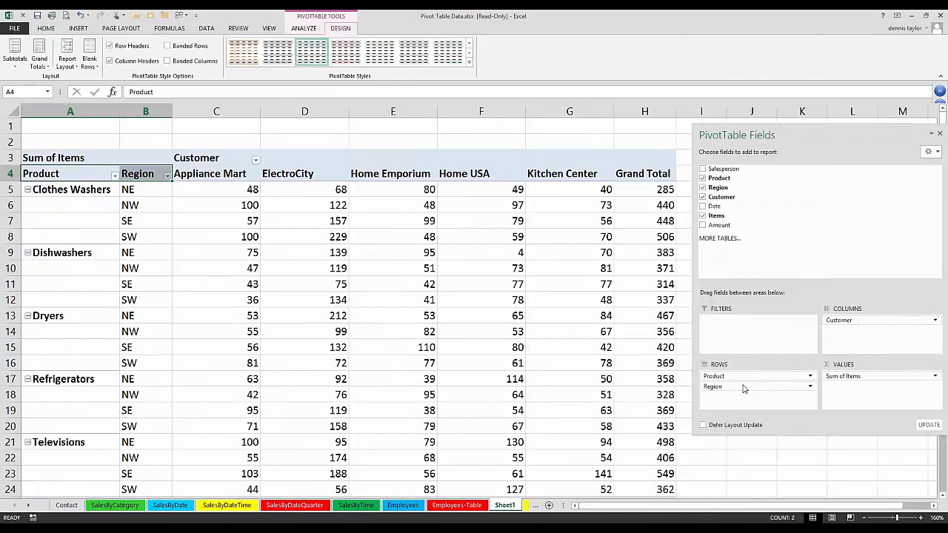
pyautogui.moveTo(733, 386); pyautogui.dragTo(743, 396)
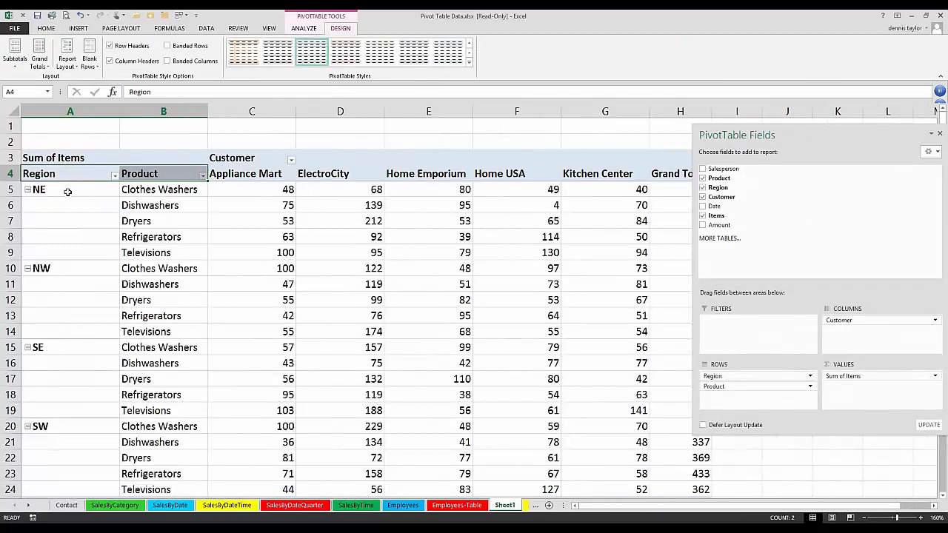
pyautogui.click(67, 192)
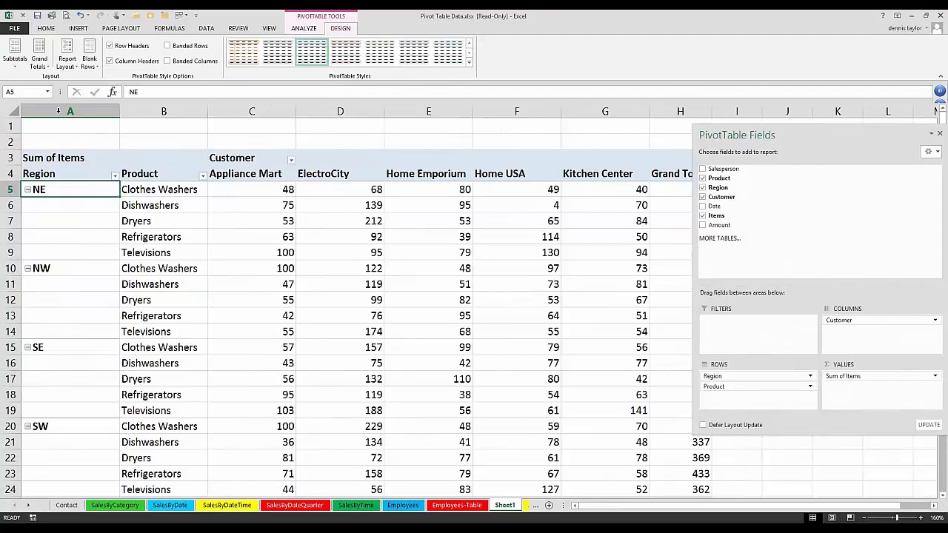
# Step: Fit all column widths to their contents and move the PivotTable Fields pane closer to the pivot table
pyautogui.click(13, 111)
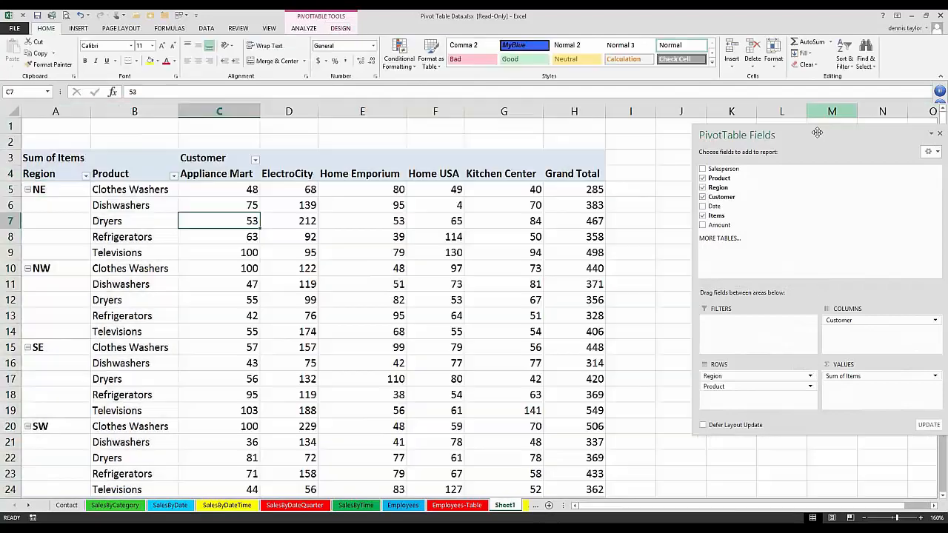
pyautogui.moveTo(816, 133); pyautogui.dragTo(761, 132)
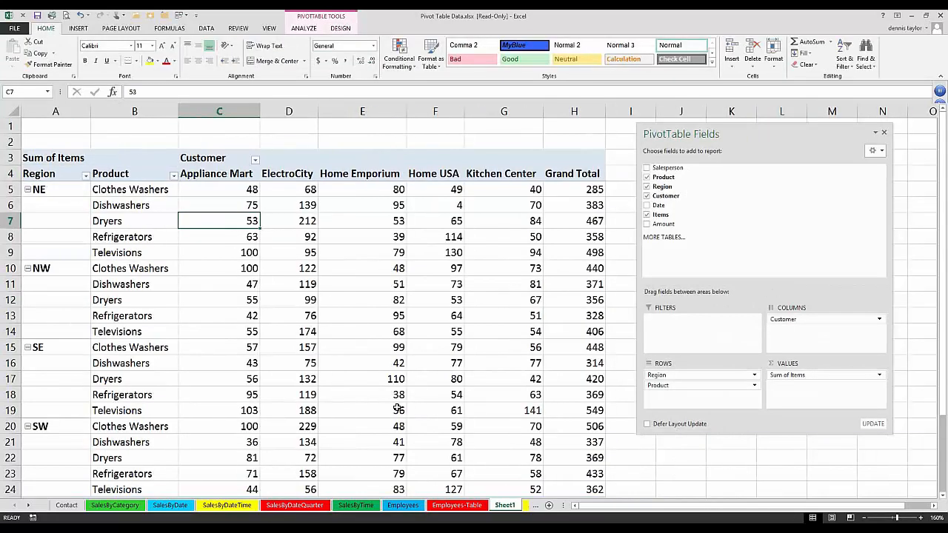
# Step: Open the Employees sheet and check how far down the Department data extends
pyautogui.click(400, 508)
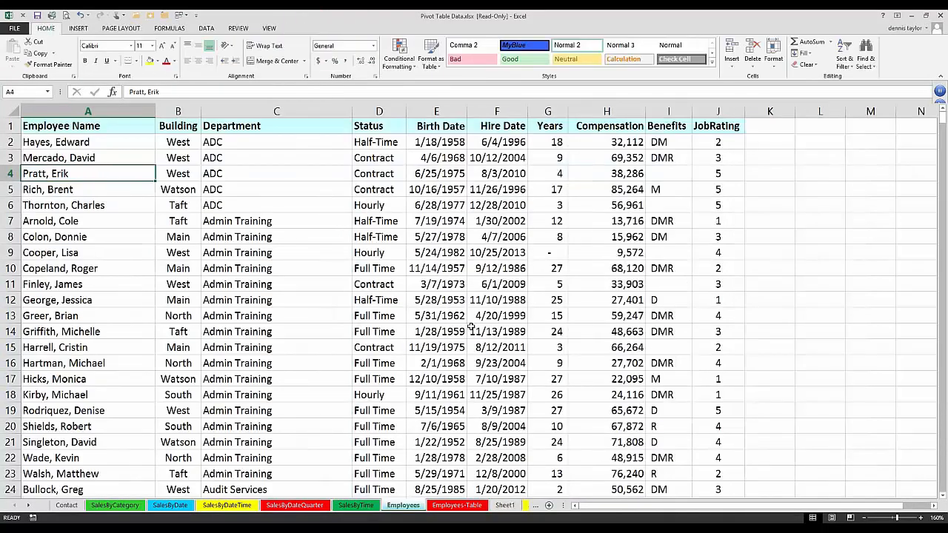
pyautogui.click(320, 178)
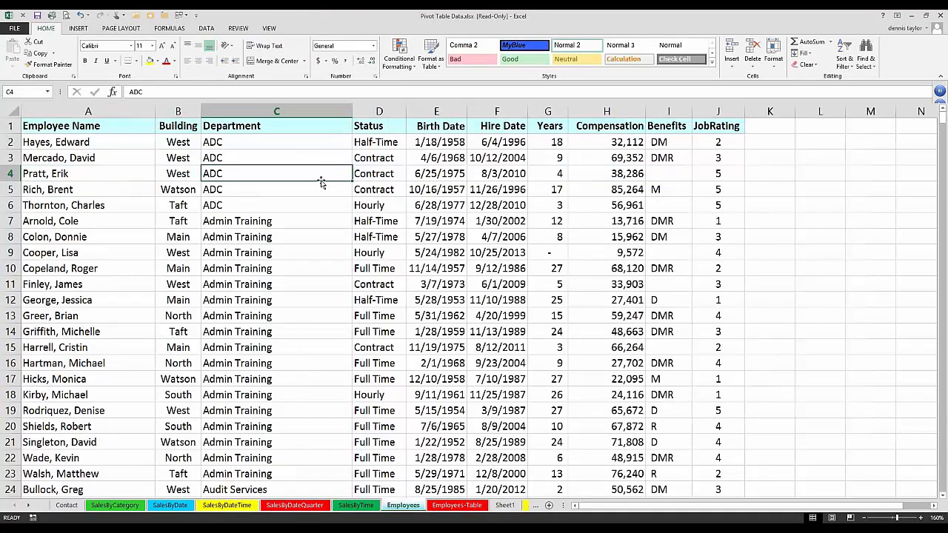
pyautogui.hotkey('ctrl', 'Down')
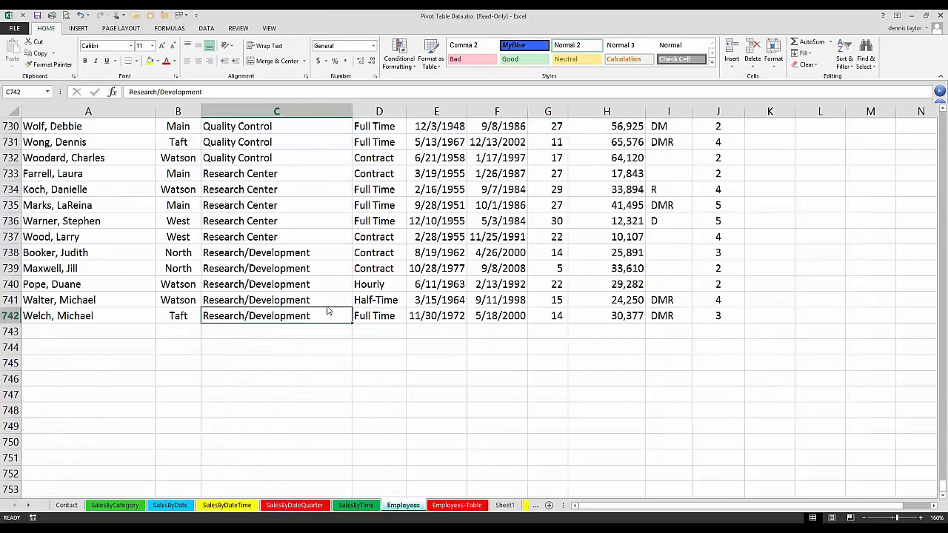
pyautogui.doubleClick(326, 309)
pyautogui.click(325, 300)
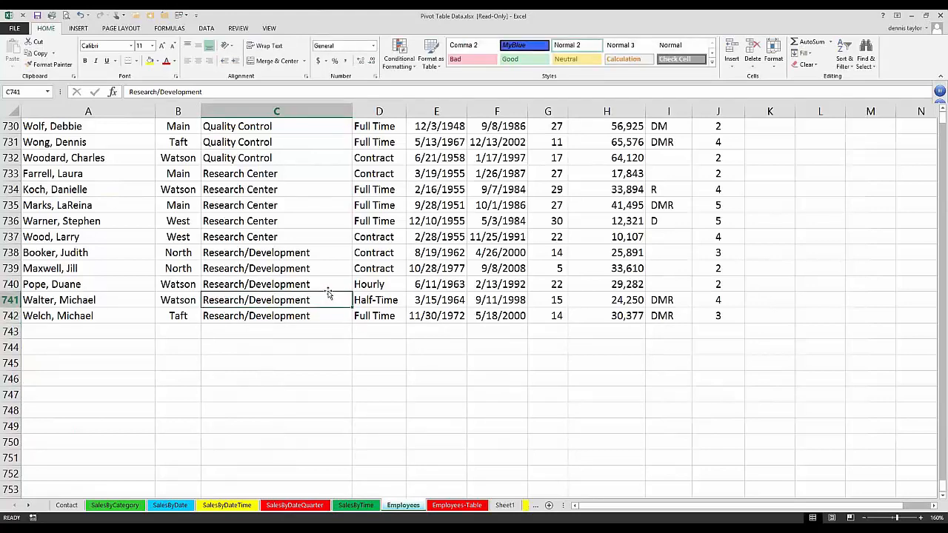
pyautogui.doubleClick(328, 292)
pyautogui.click(328, 290)
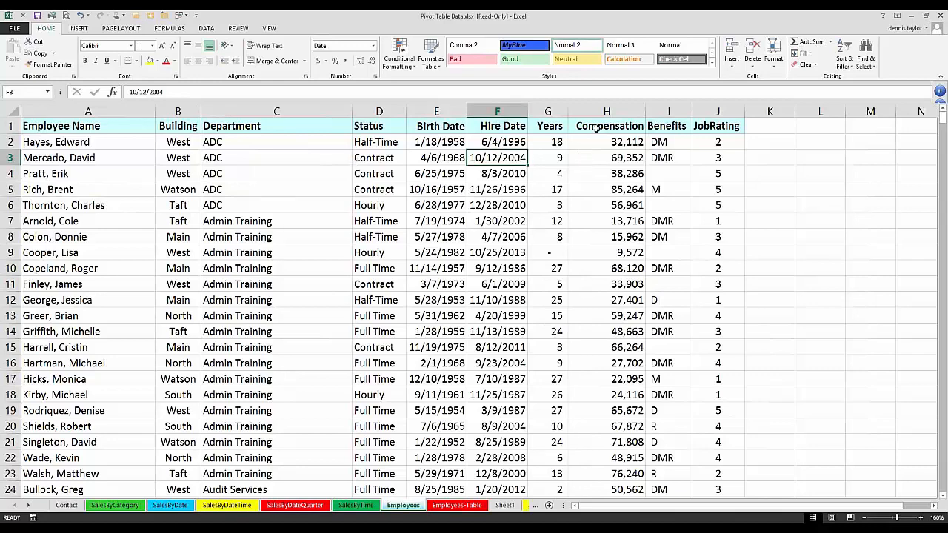
# Step: Look over the Status and Department entries in the employee list, returning to the first rows
pyautogui.click(384, 142)
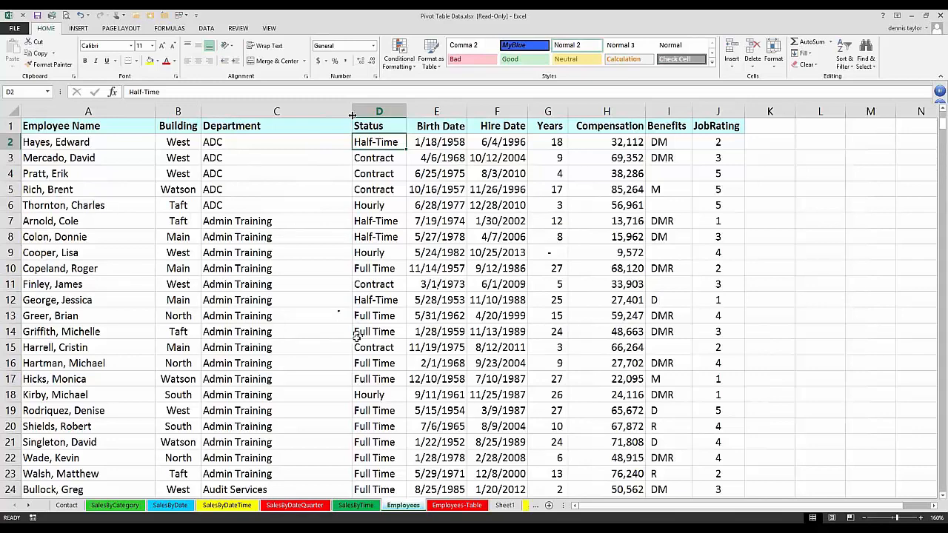
pyautogui.scroll(-11, 356, 337)
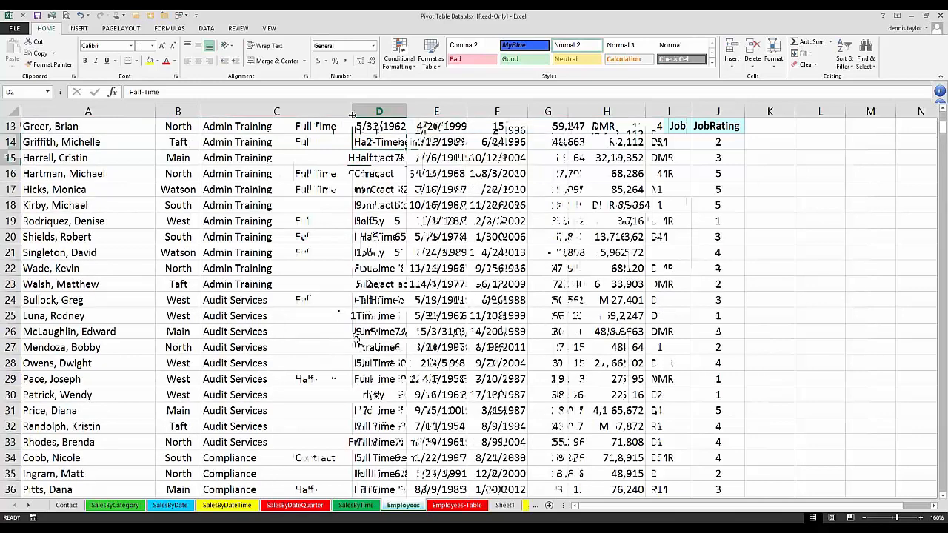
pyautogui.scroll(3, 354, 337)
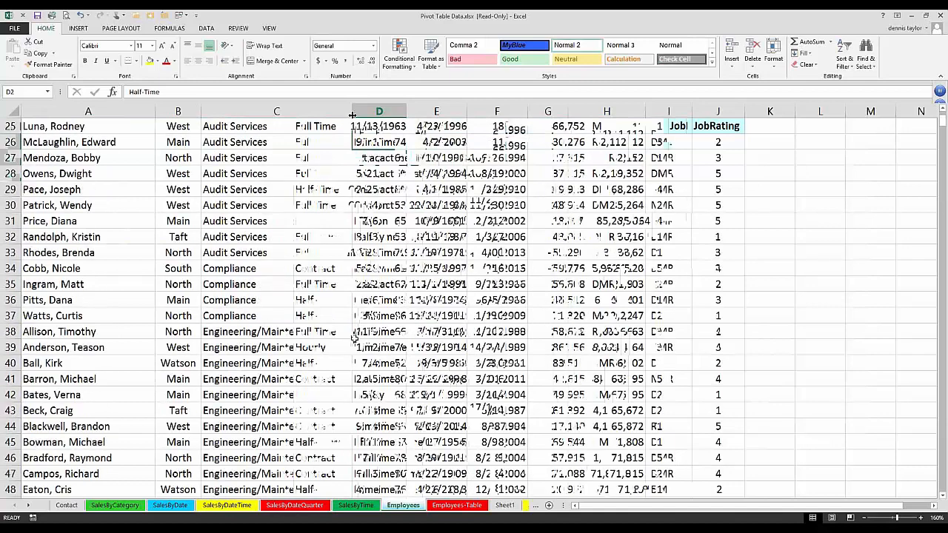
pyautogui.scroll(8, 354, 337)
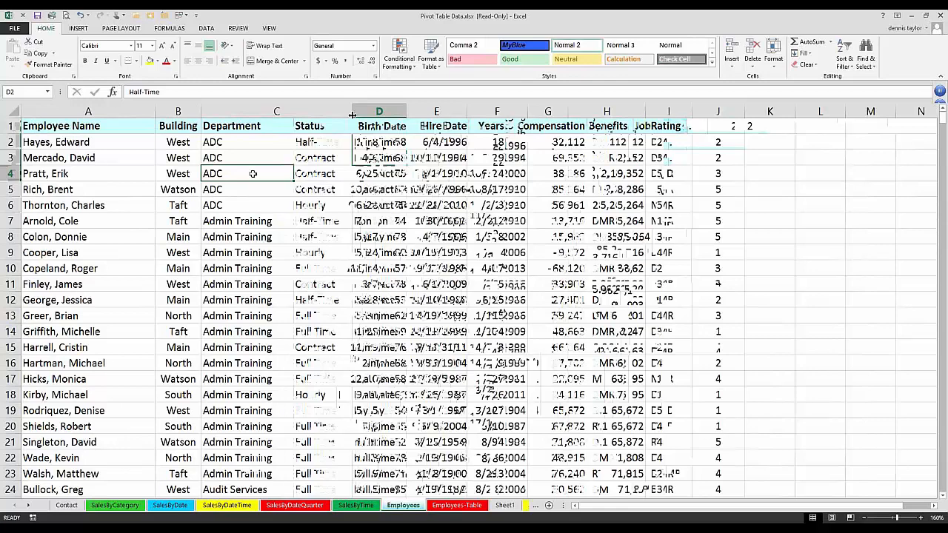
pyautogui.hotkey('ctrl', 'a')
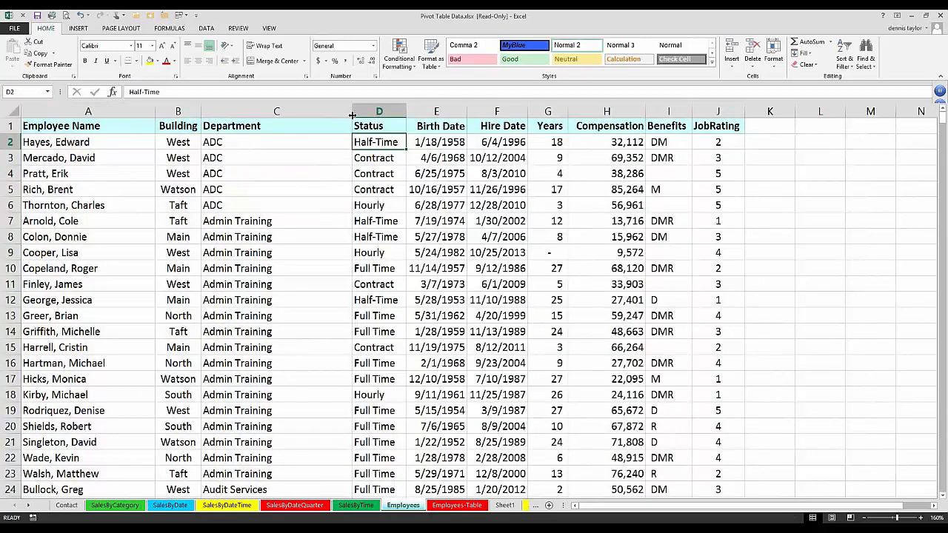
# Step: Select the whole employee list and check its corners down to the last record
pyautogui.hotkey('ctrl', '.')
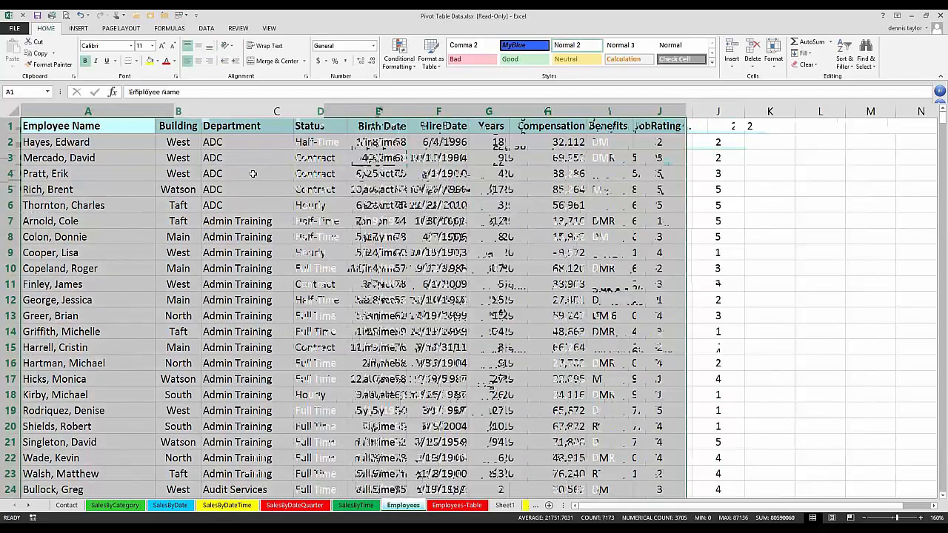
pyautogui.hotkey('ctrl', '.')
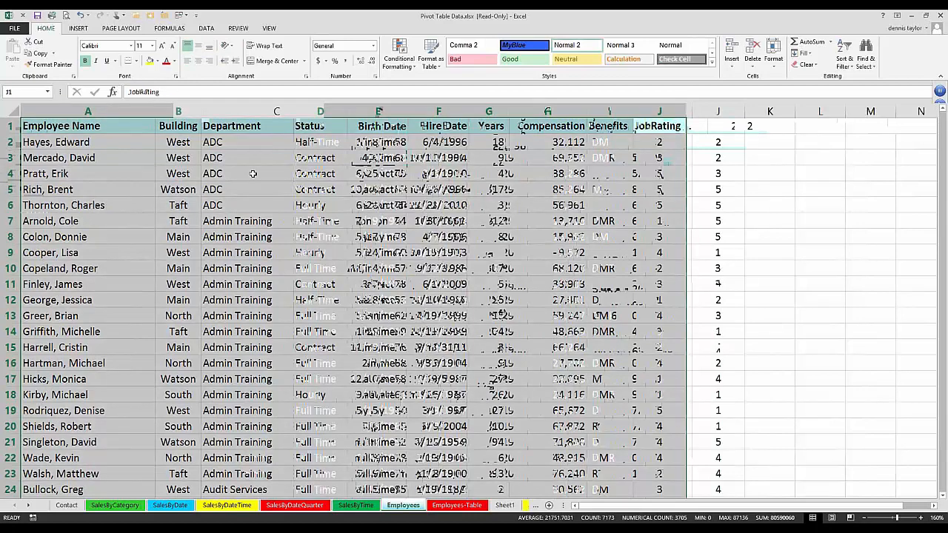
pyautogui.hotkey('ctrl', '.')
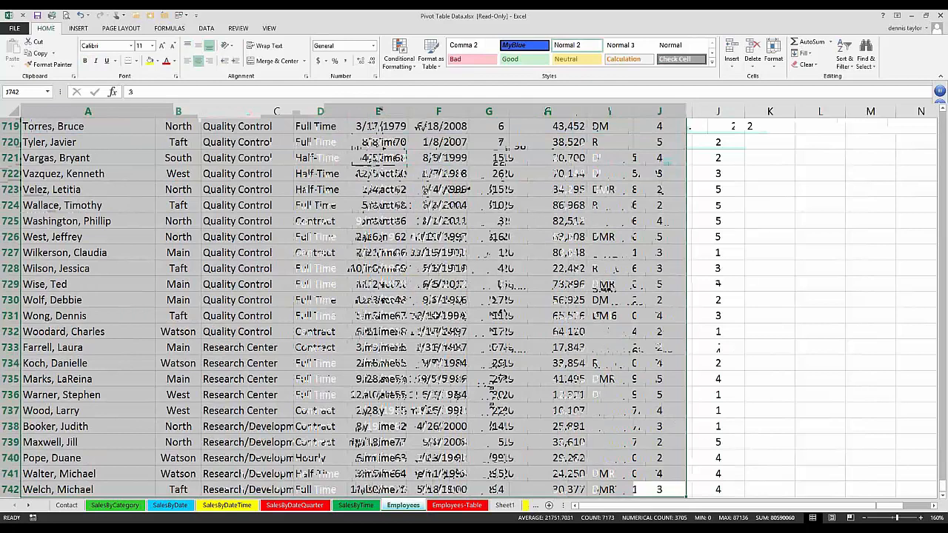
pyautogui.scroll(-1, 488, 397)
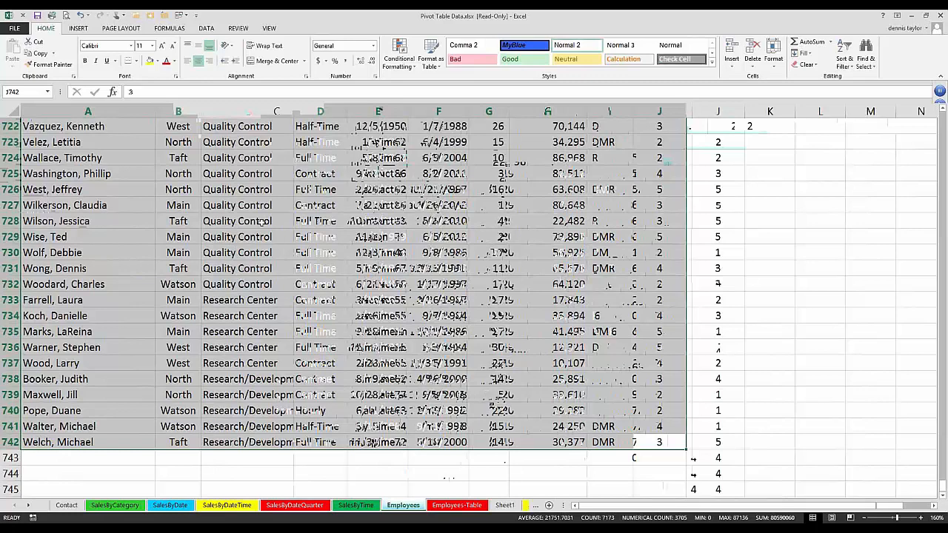
# Step: Examine the blank Benefits entries near the end and the beginning of the employee list, along with the Compensation column
pyautogui.click(261, 222)
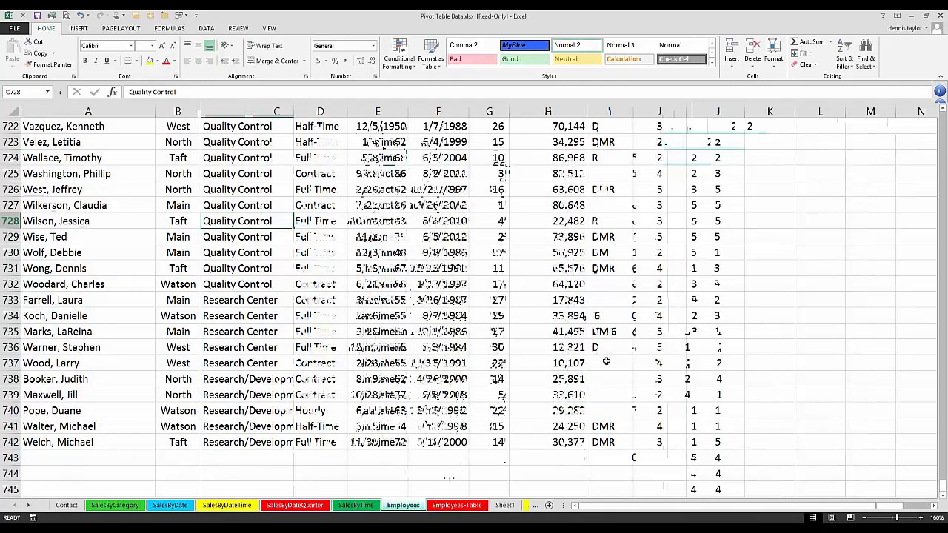
pyautogui.moveTo(605, 363); pyautogui.dragTo(608, 409)
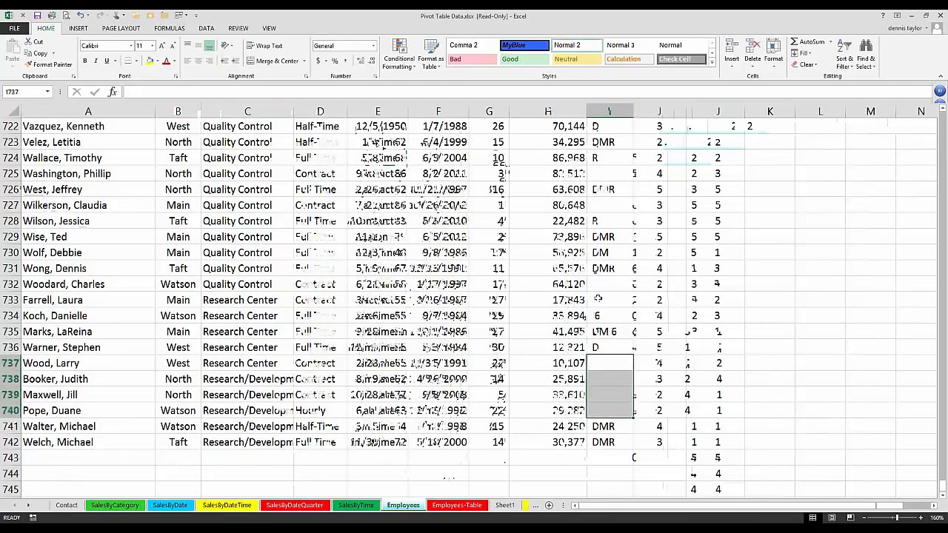
pyautogui.moveTo(600, 284); pyautogui.dragTo(600, 300)
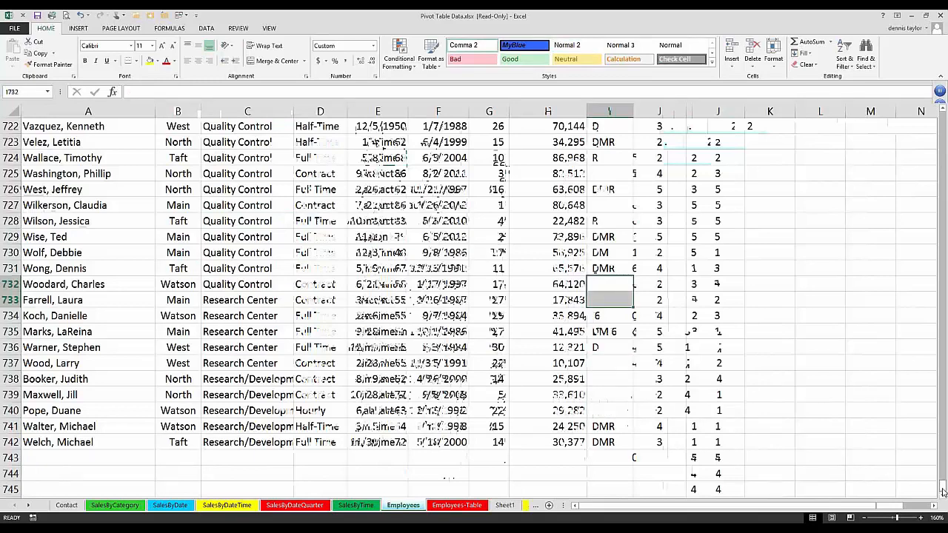
pyautogui.moveTo(942, 487); pyautogui.dragTo(942, 125)
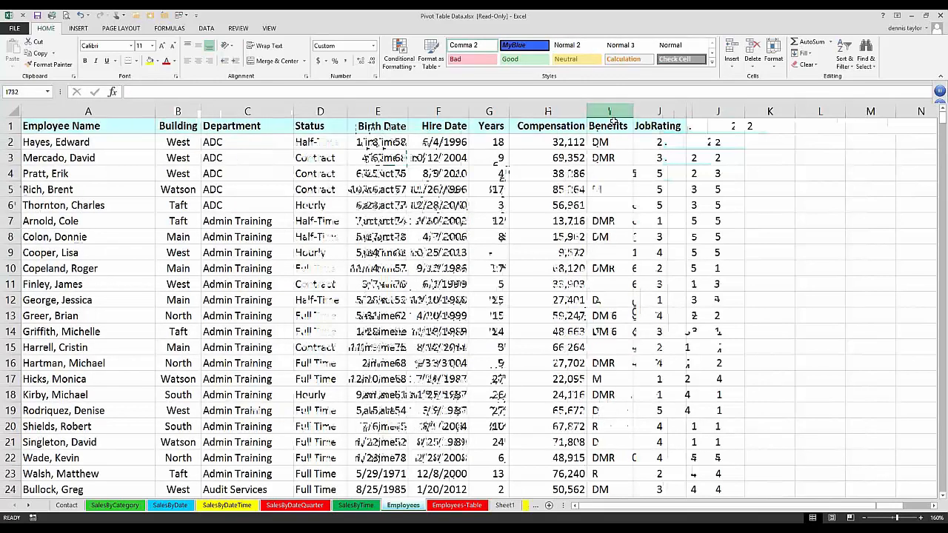
pyautogui.click(610, 111)
pyautogui.click(593, 214)
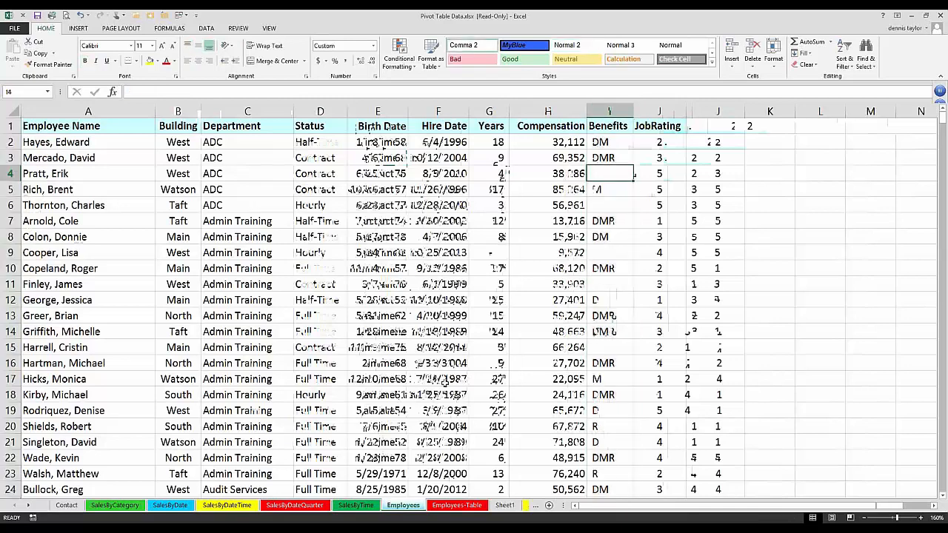
pyautogui.click(454, 288)
pyautogui.click(529, 443)
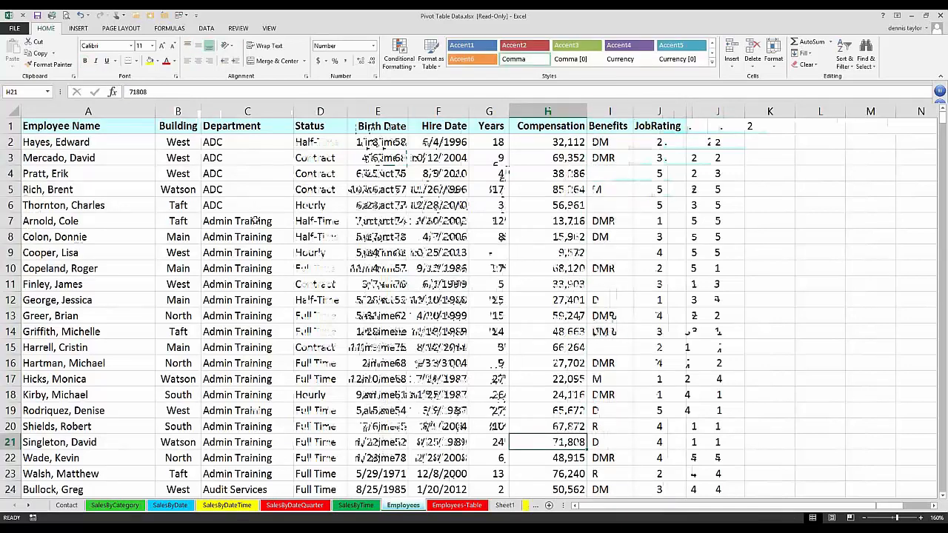
# Step: Insert a PivotTable based on Employees range A1:J742, placed on the existing worksheet at cell L1
pyautogui.click(254, 220)
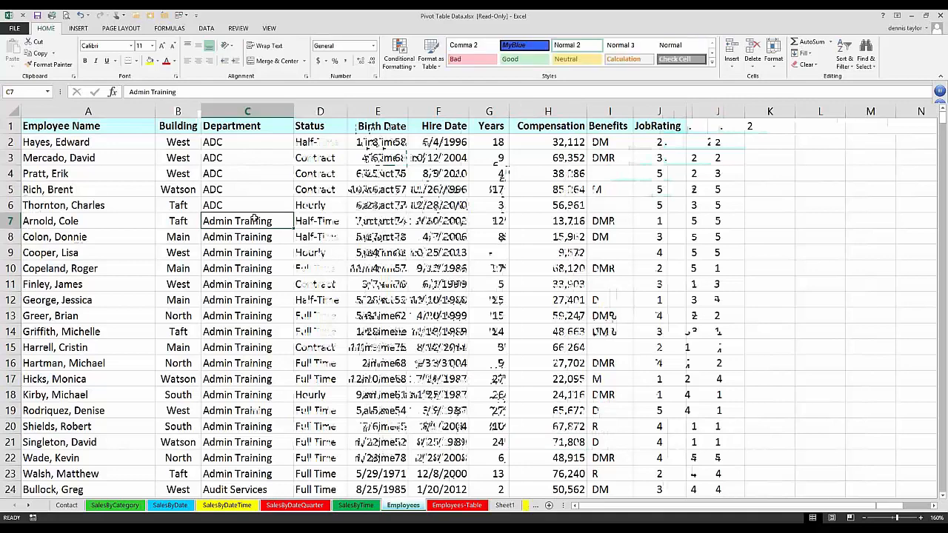
pyautogui.click(77, 28)
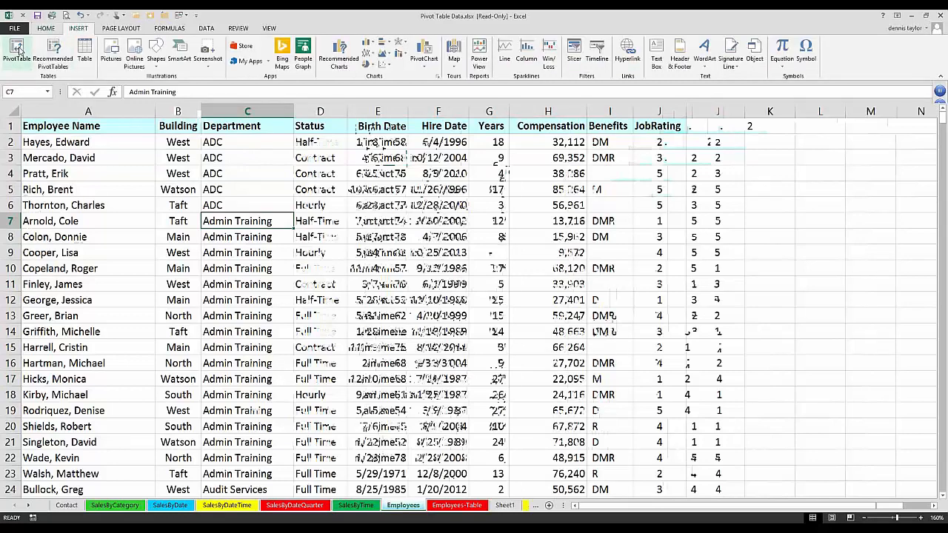
pyautogui.click(19, 49)
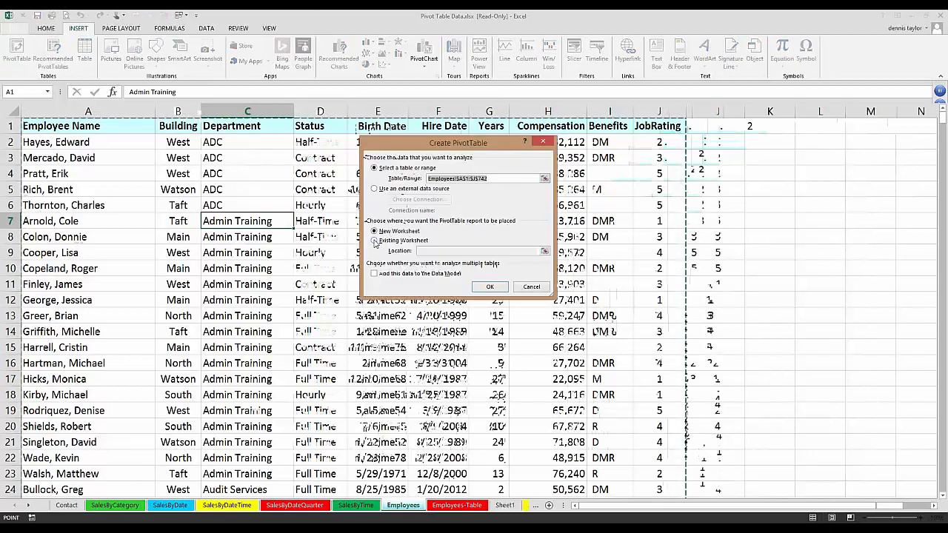
pyautogui.click(392, 240)
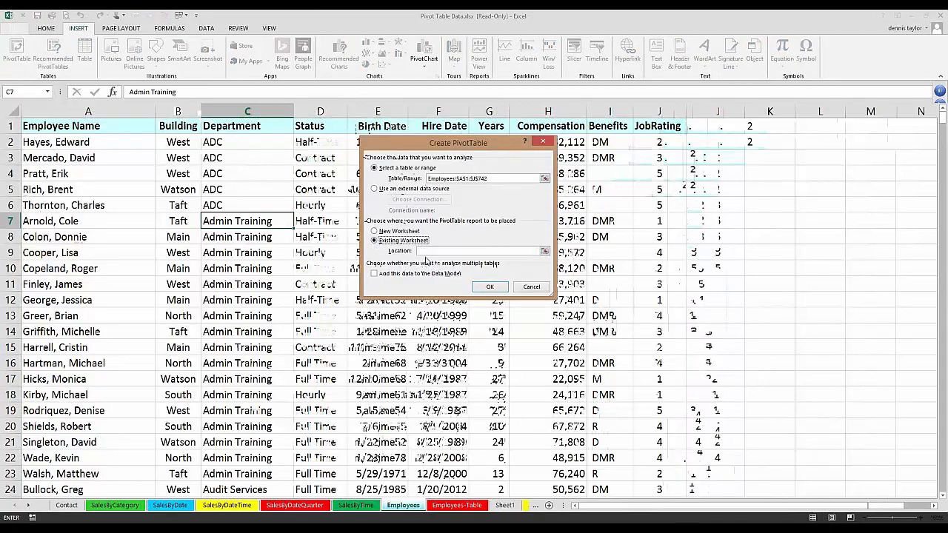
pyautogui.click(425, 252)
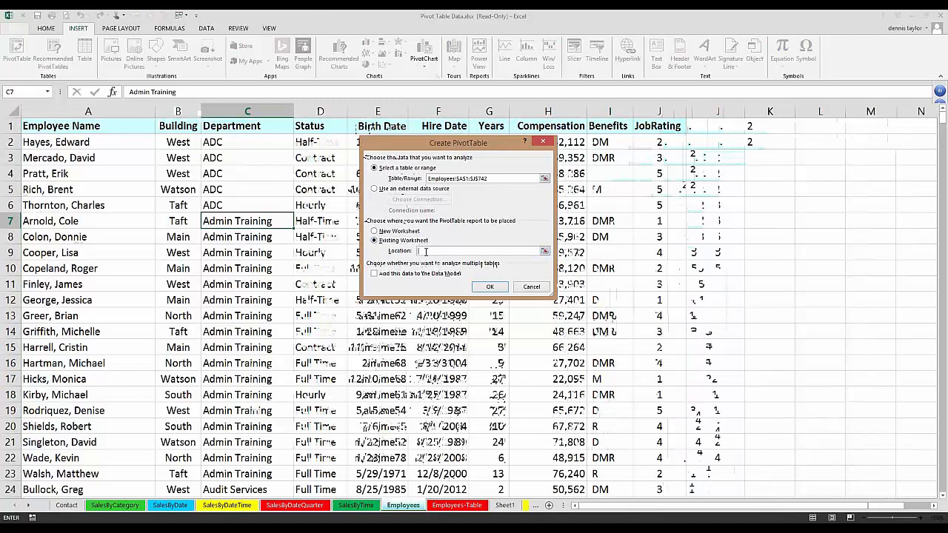
pyautogui.click(762, 127)
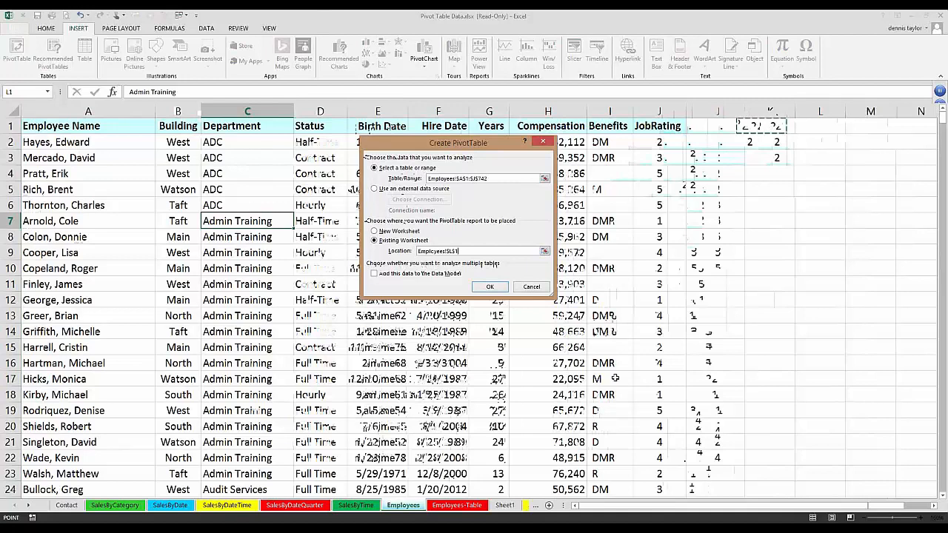
pyautogui.click(489, 289)
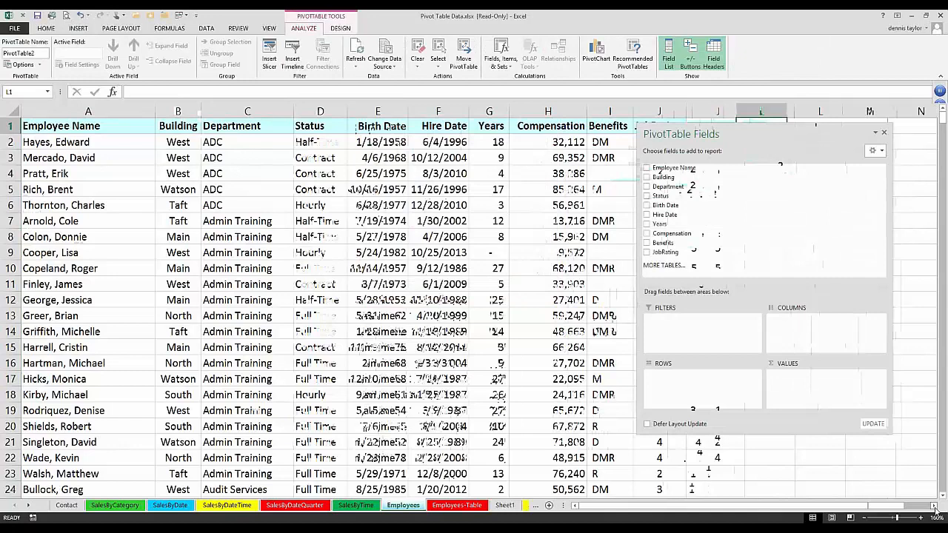
# Step: Add Department to the pivot table's rows and review the names, comparing Project & Contract Services with Project and Contract Services
pyautogui.moveTo(935, 508); pyautogui.dragTo(935, 508)
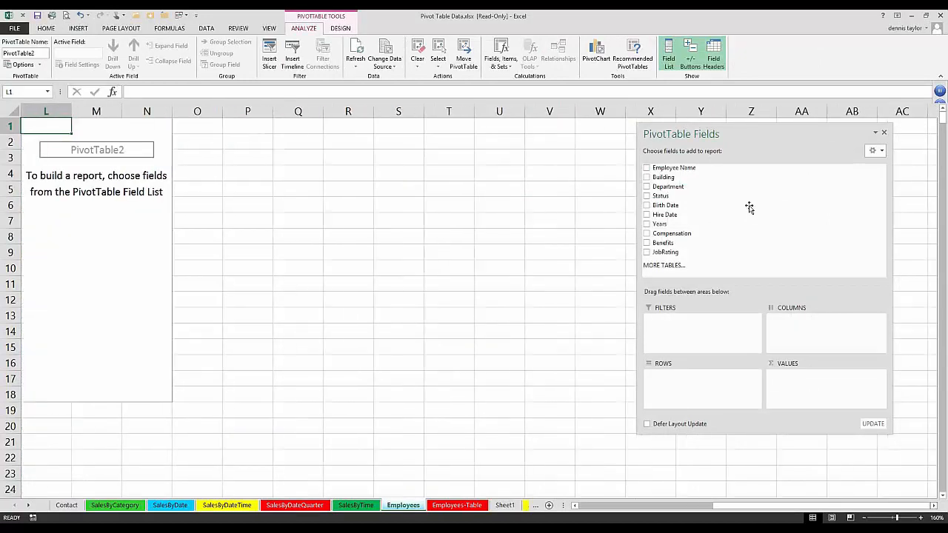
pyautogui.click(647, 187)
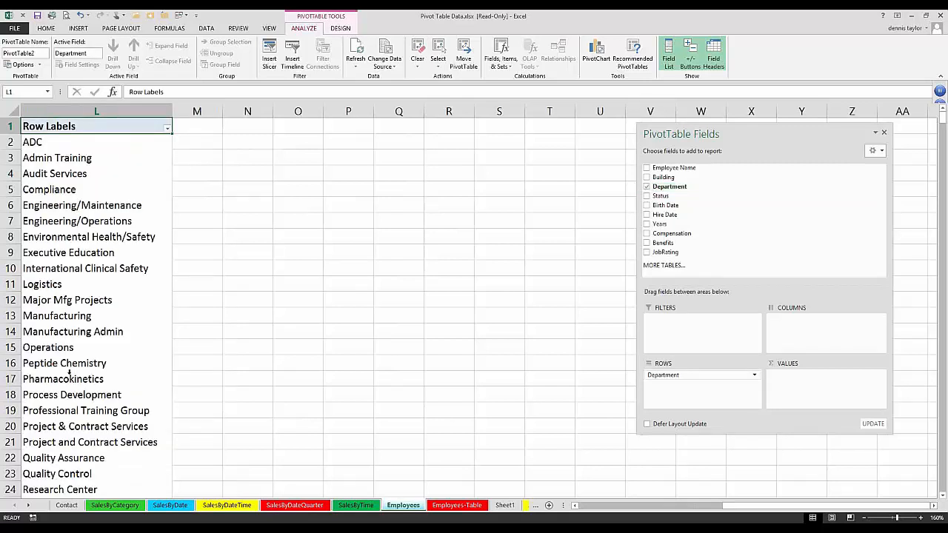
pyautogui.click(78, 158)
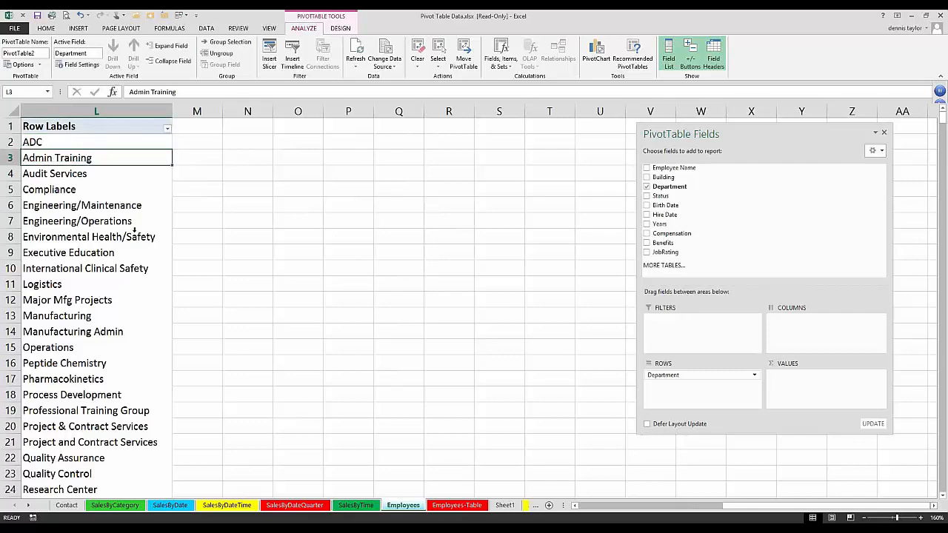
pyautogui.click(135, 231)
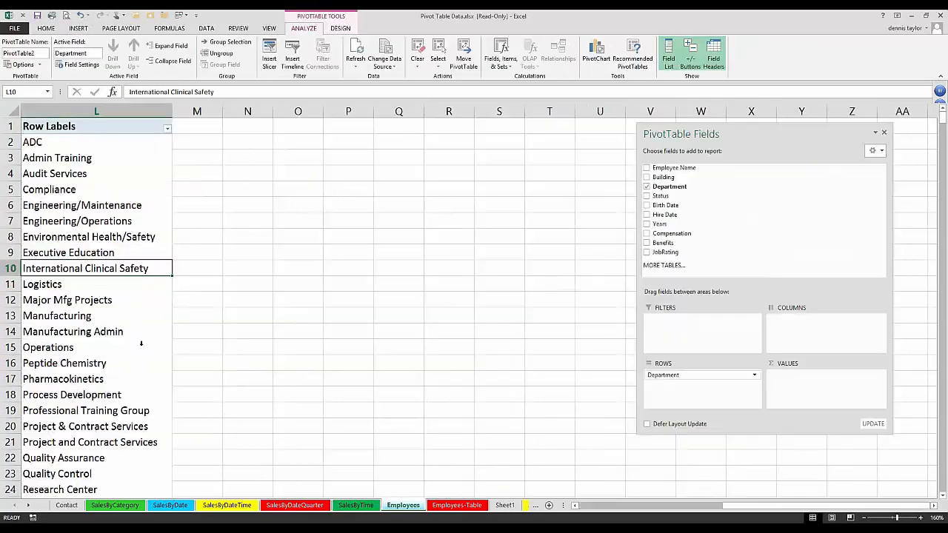
pyautogui.scroll(-4, 140, 343)
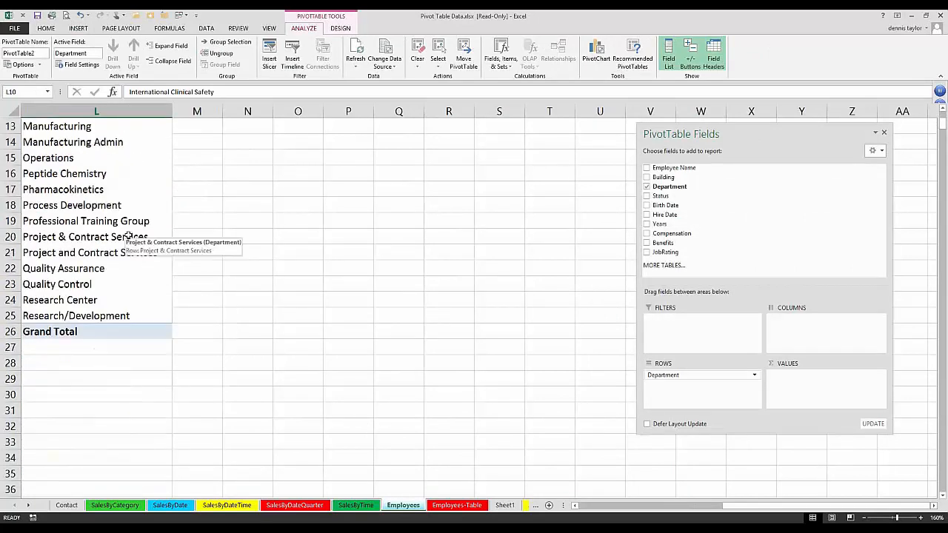
pyautogui.click(86, 236)
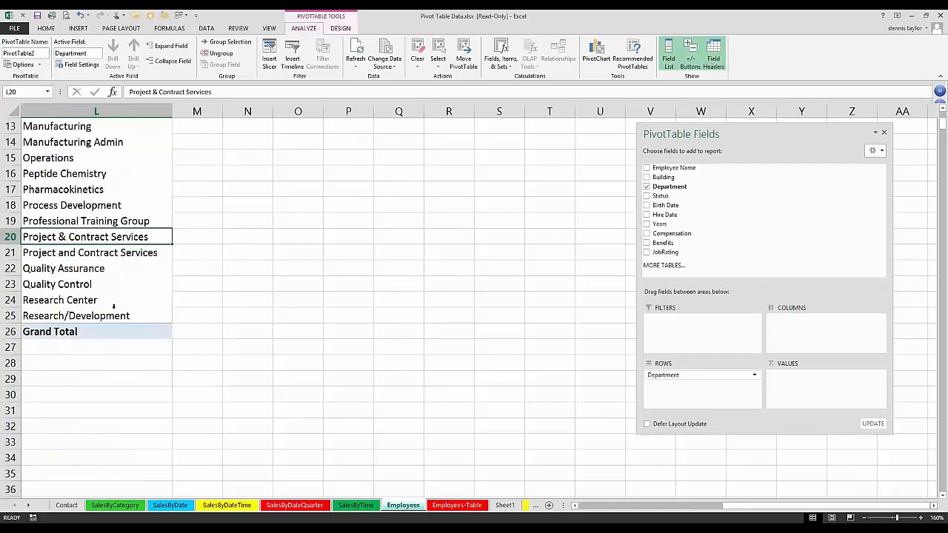
pyautogui.click(64, 252)
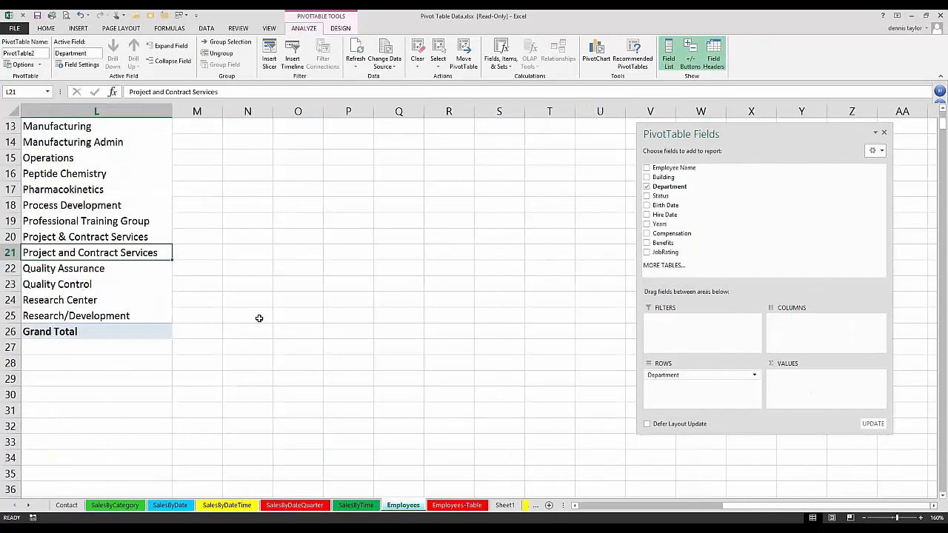
pyautogui.press('Up')
pyautogui.scroll(1, 300, 406)
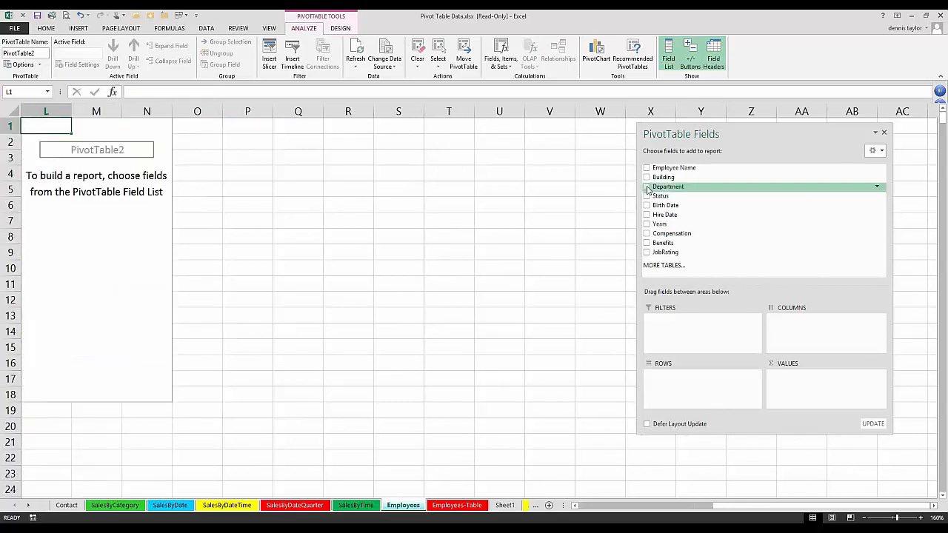
# Step: List the Department field in the pivot table's rows and add Compensation as the summed value
pyautogui.click(646, 186)
pyautogui.click(118, 201)
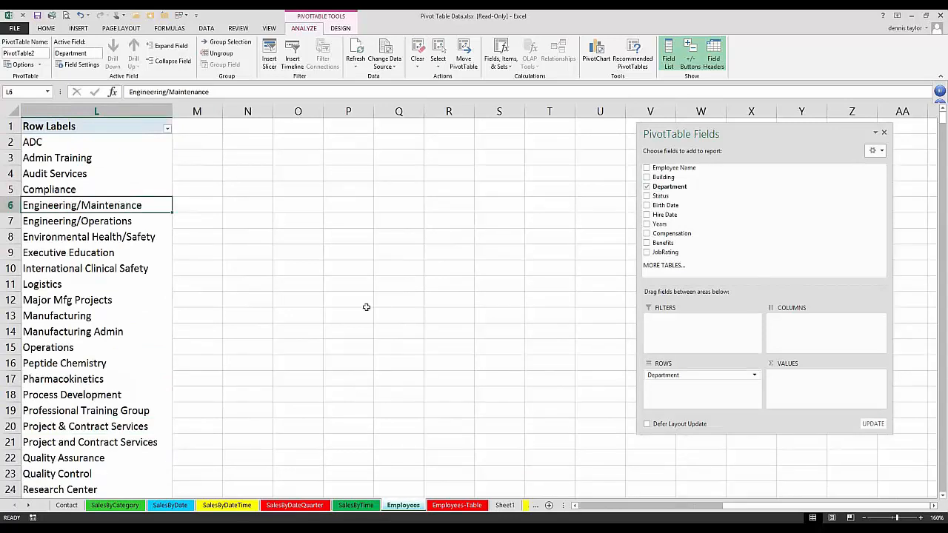
pyautogui.click(647, 234)
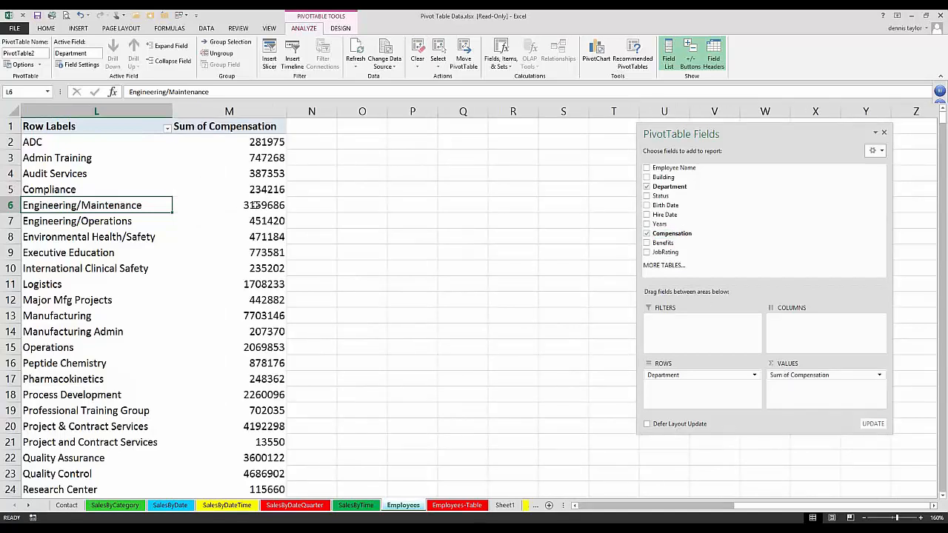
# Step: Add Status below Department in the rows and look through the compensation breakdown within each department
pyautogui.click(254, 205)
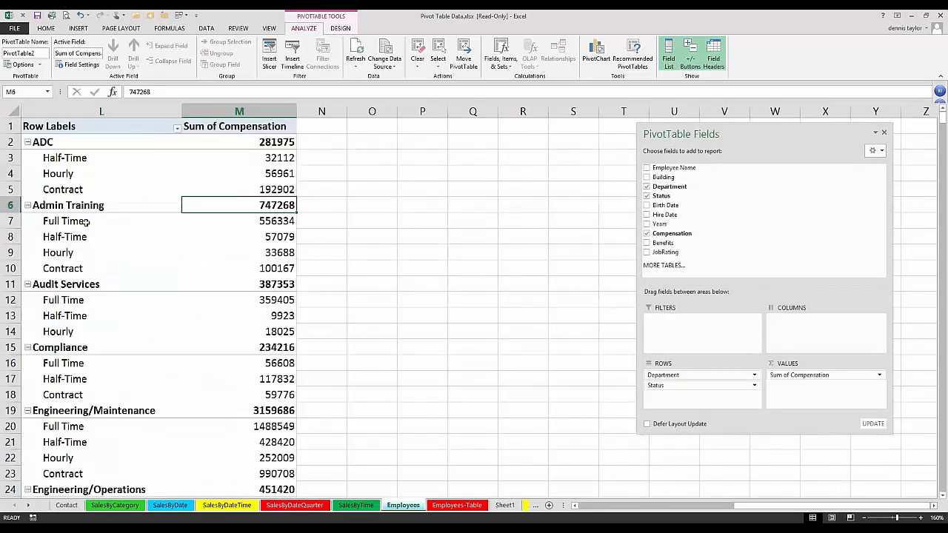
pyautogui.press('Down')
pyautogui.press('Left')
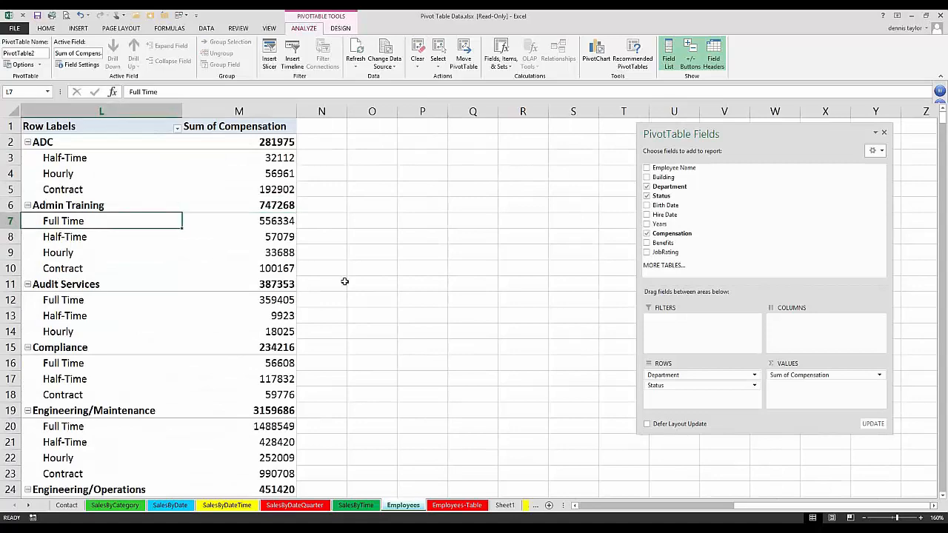
pyautogui.scroll(-5, 400, 311)
pyautogui.scroll(5, 433, 358)
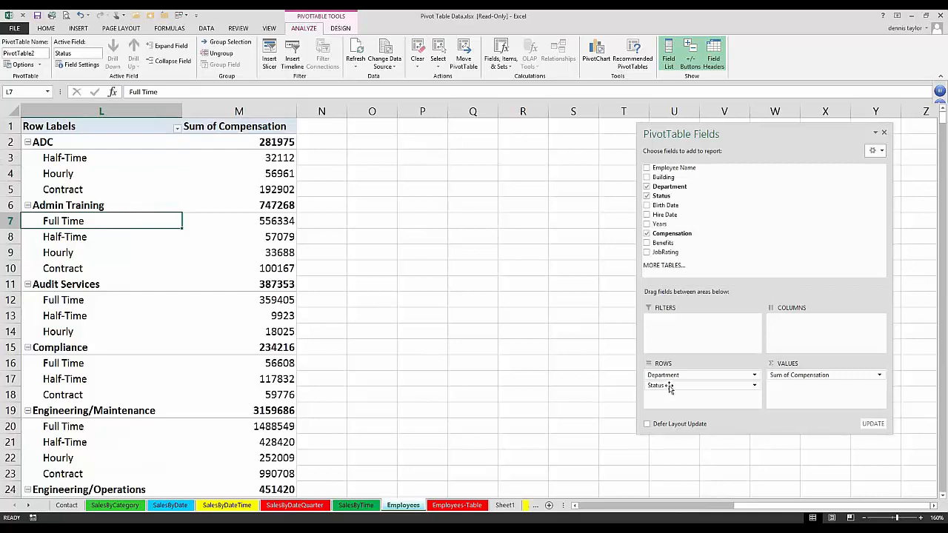
# Step: Move the Status field from Rows to Columns in the employee pivot table
pyautogui.moveTo(668, 388); pyautogui.dragTo(791, 323)
pyautogui.click(395, 269)
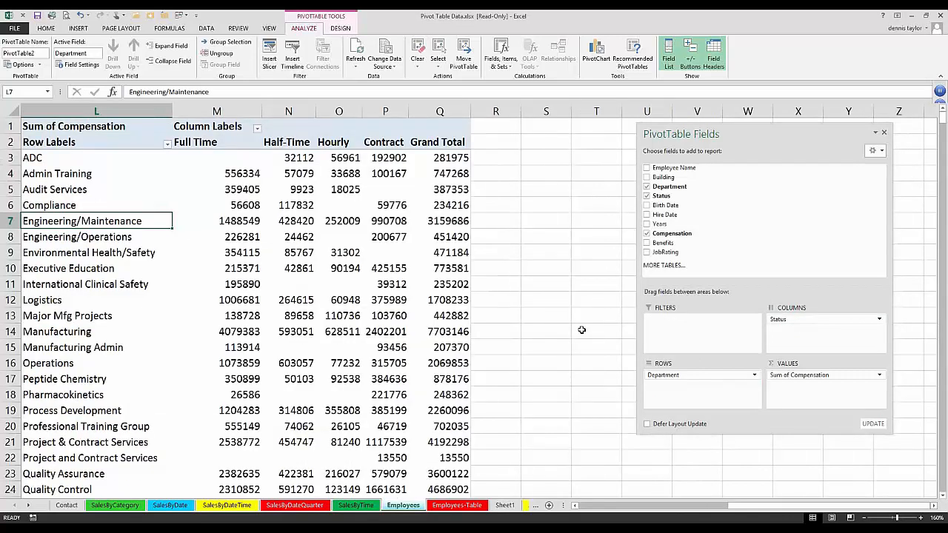
pyautogui.click(550, 284)
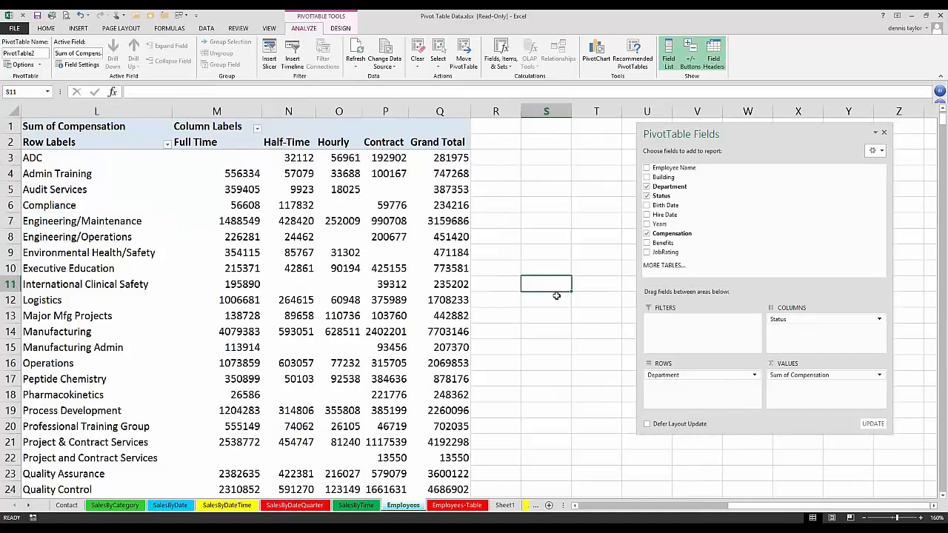
pyautogui.scroll(-6, 563, 319)
pyautogui.scroll(6, 574, 348)
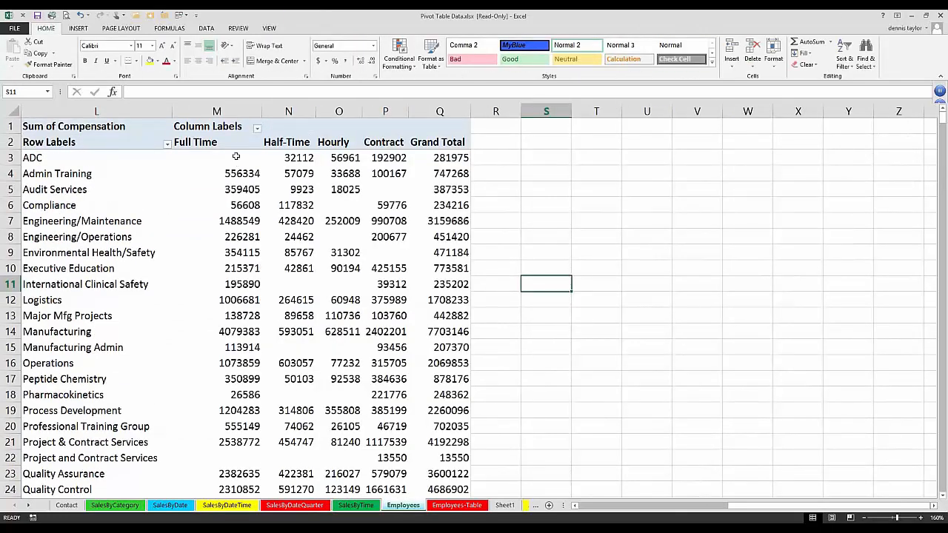
pyautogui.moveTo(217, 158); pyautogui.dragTo(289, 158)
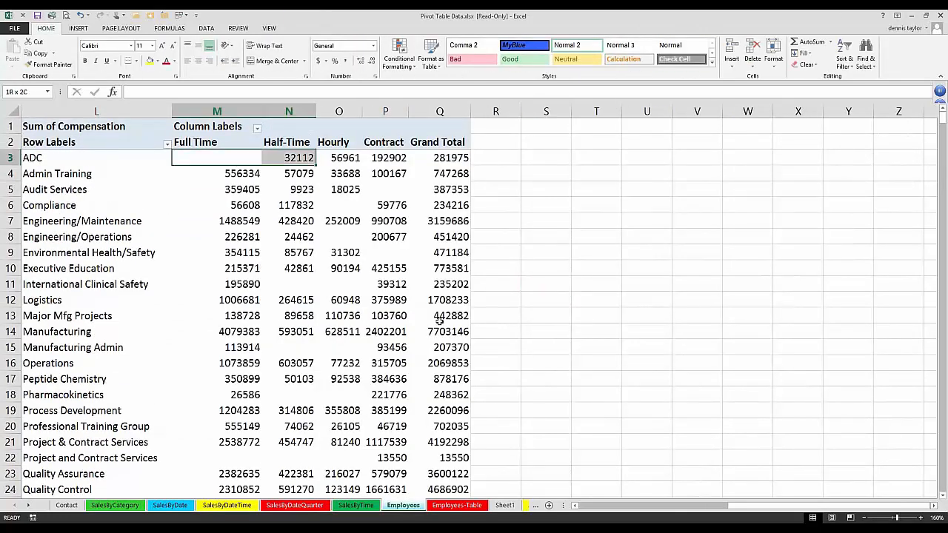
pyautogui.moveTo(439, 320); pyautogui.dragTo(510, 388)
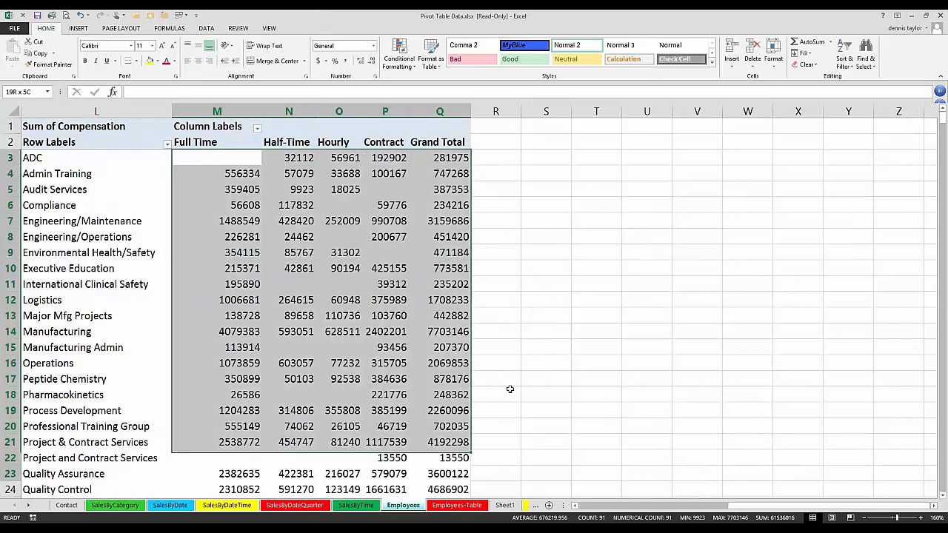
pyautogui.click(596, 299)
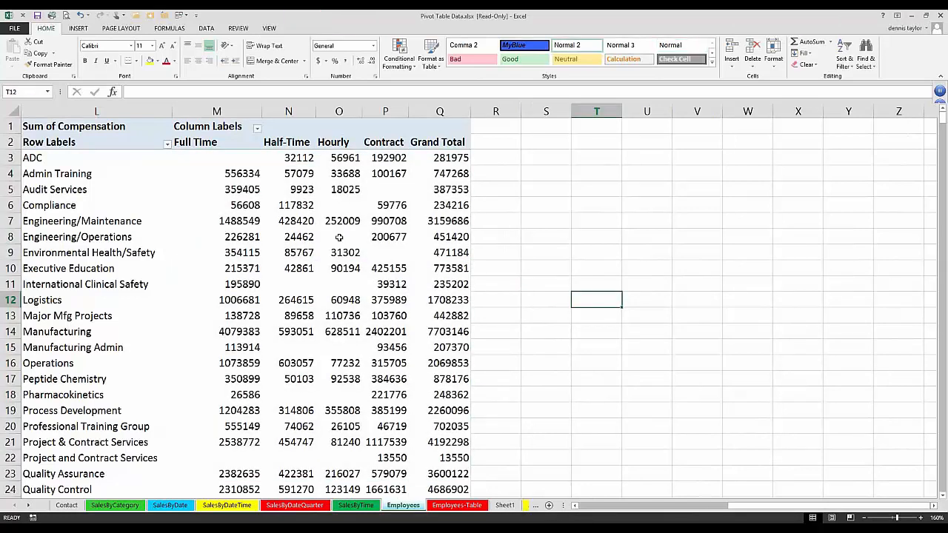
# Step: Format the pivot table's compensation values as Number with a thousands separator and 0 decimal places
pyautogui.rightClick(339, 237)
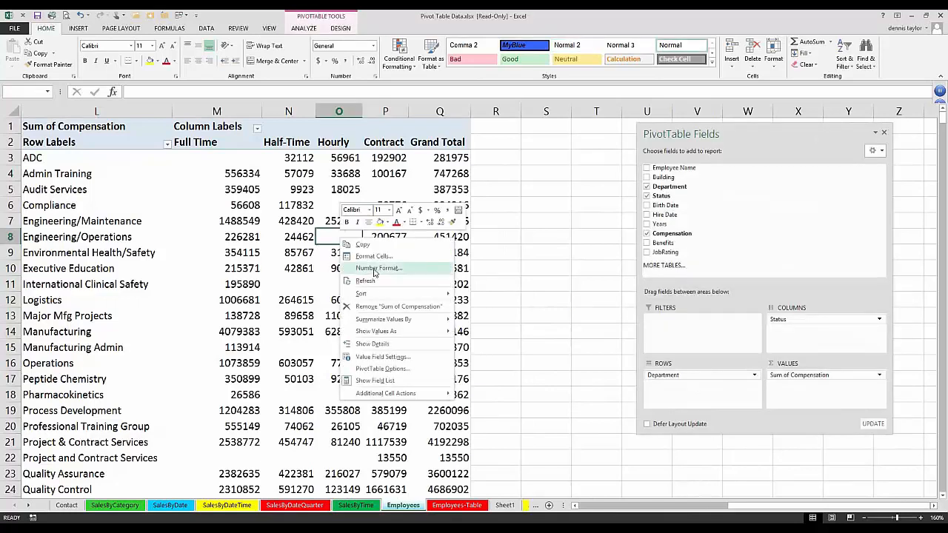
pyautogui.click(373, 271)
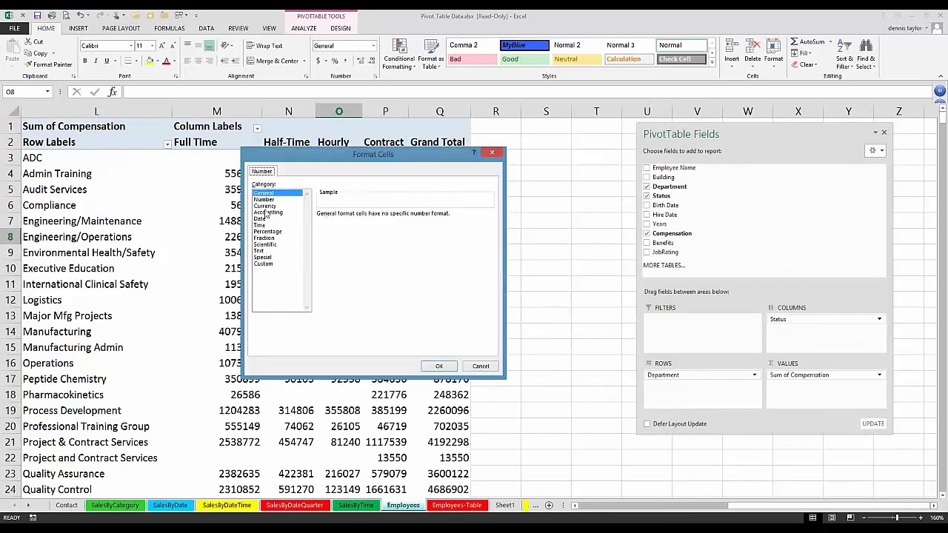
pyautogui.press('Down')
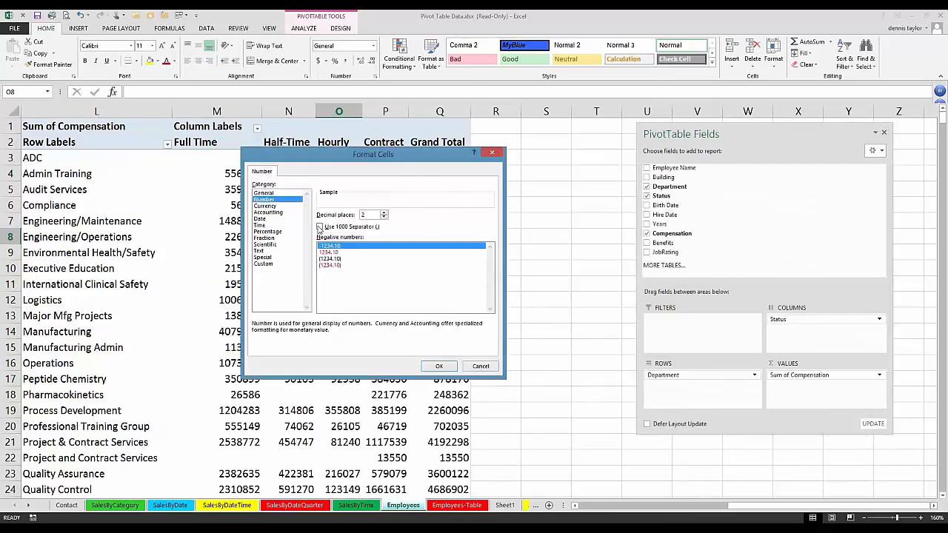
pyautogui.click(319, 227)
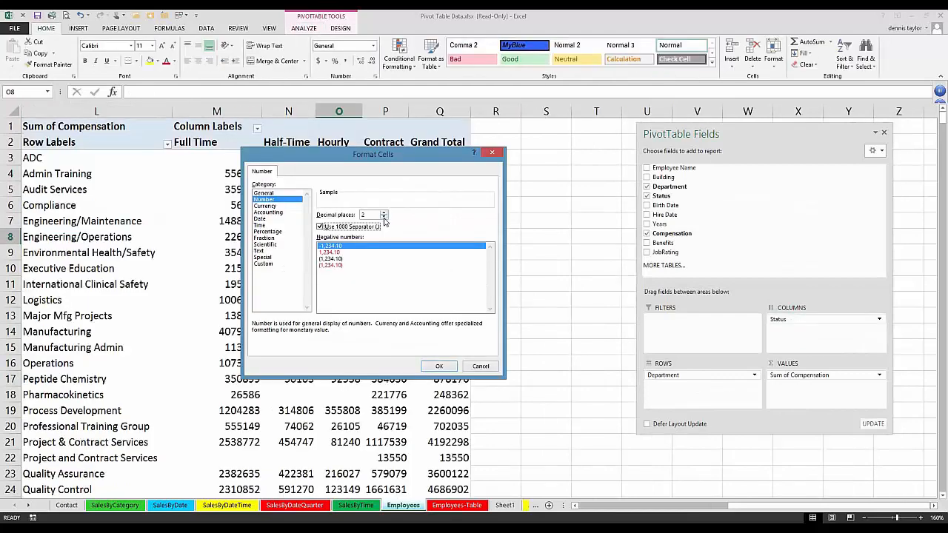
pyautogui.click(384, 218)
pyautogui.click(383, 218)
pyautogui.click(440, 366)
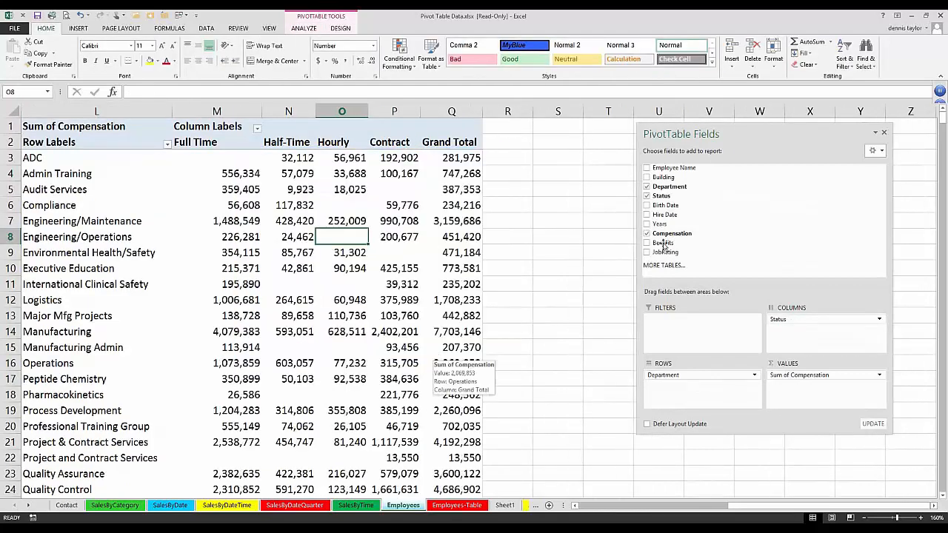
# Step: Move the PivotTable Fields pane farther away from the pivot table
pyautogui.moveTo(736, 134); pyautogui.dragTo(792, 156)
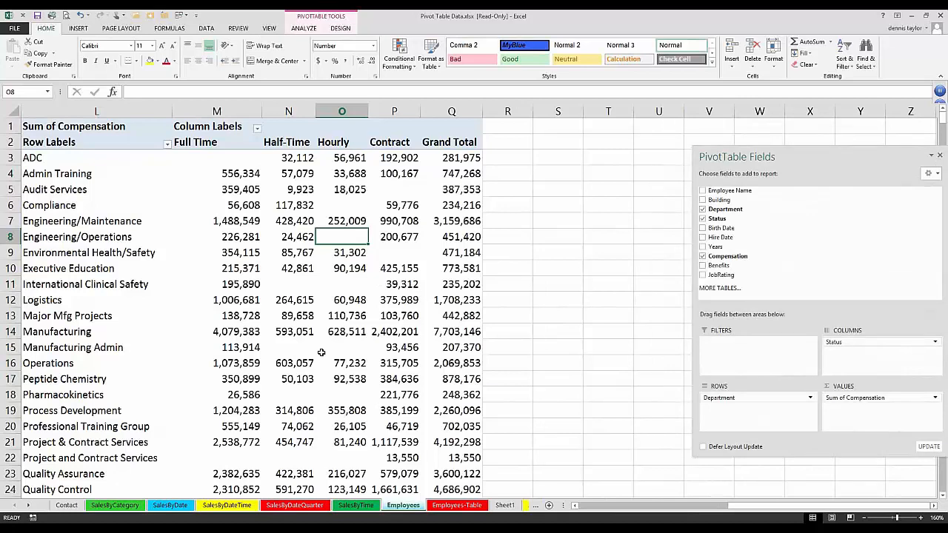
pyautogui.moveTo(321, 352)
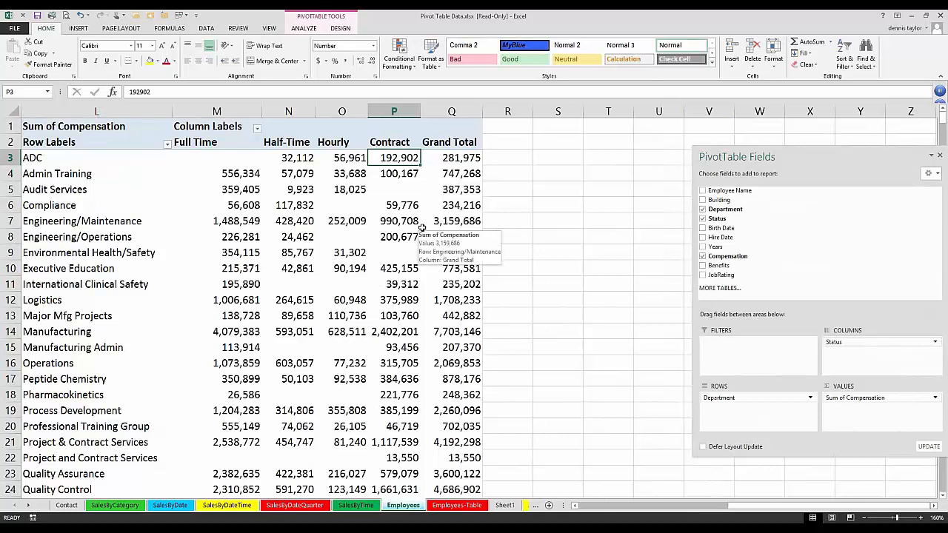
# Step: Apply the custom number format #,##0.0, to the pivot table's compensation values to display them in thousands with one decimal
pyautogui.click(400, 173)
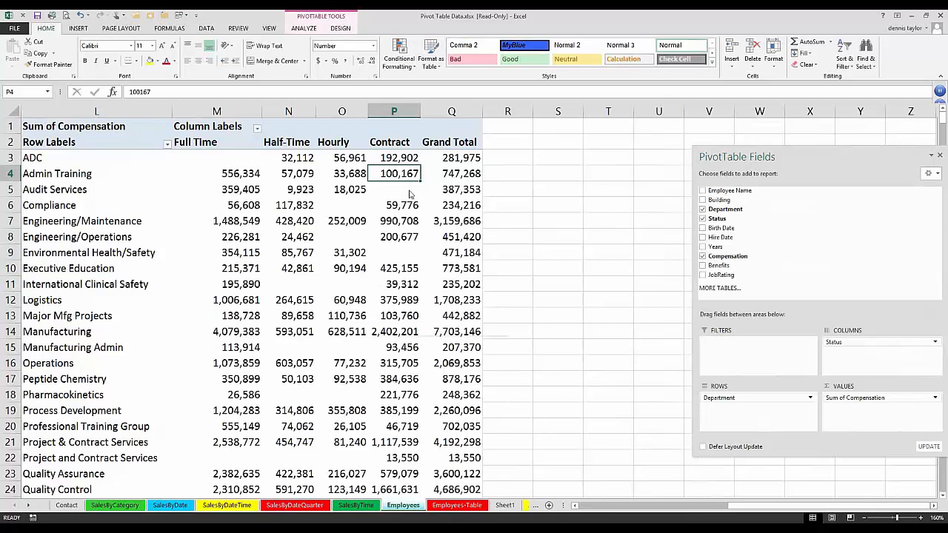
pyautogui.rightClick(396, 176)
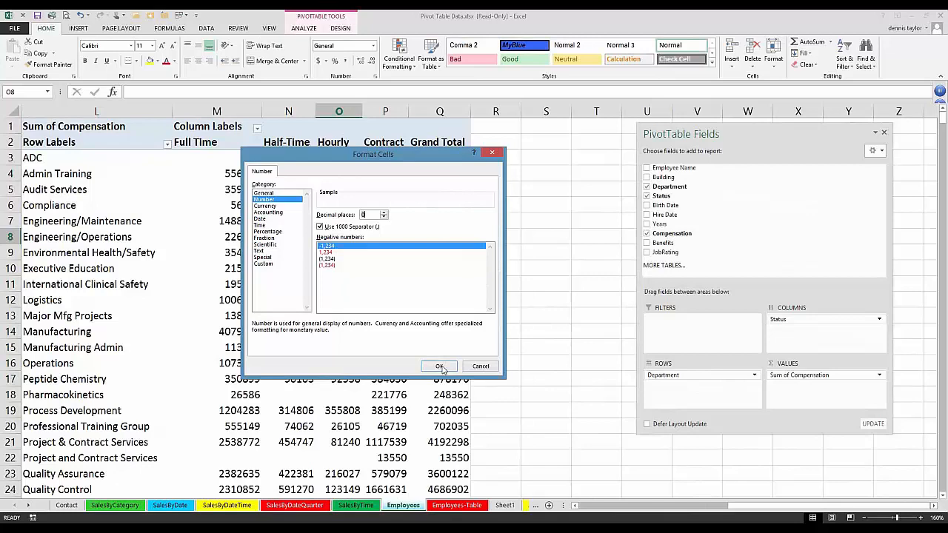
pyautogui.click(440, 367)
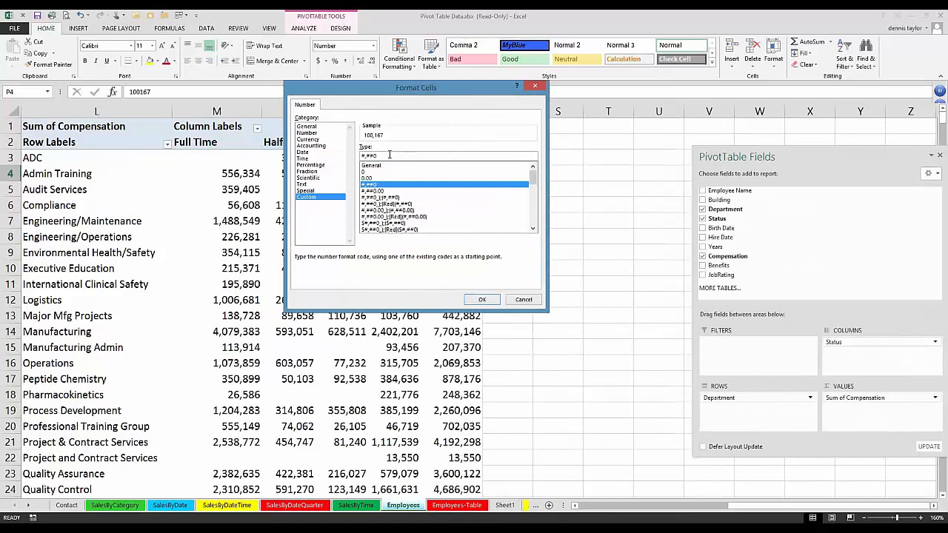
pyautogui.write('.0')
pyautogui.write(',')
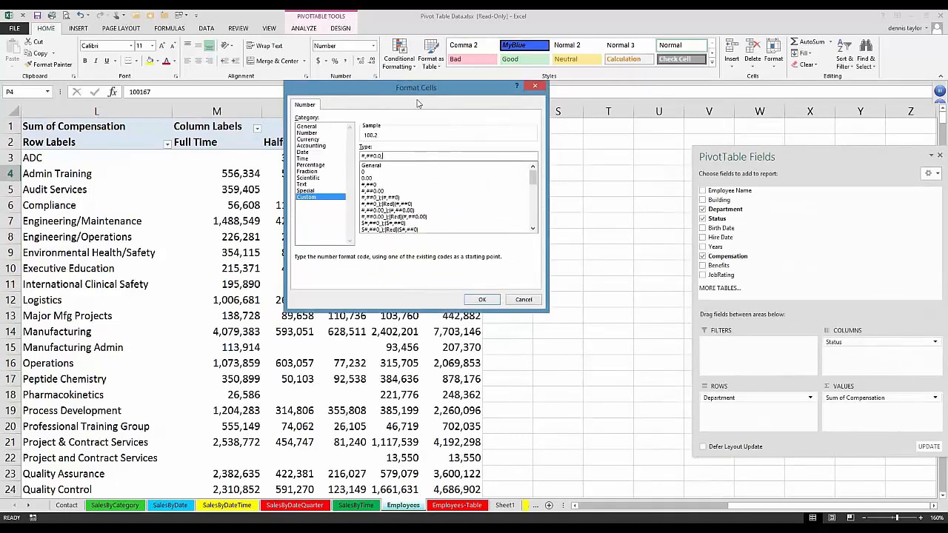
pyautogui.moveTo(442, 88); pyautogui.dragTo(459, 152)
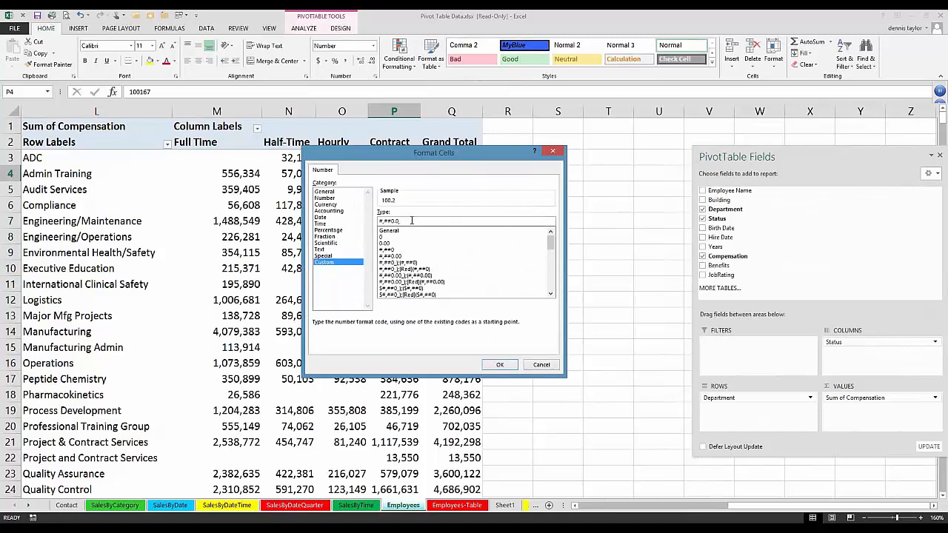
pyautogui.click(500, 364)
pyautogui.click(497, 368)
pyautogui.click(496, 367)
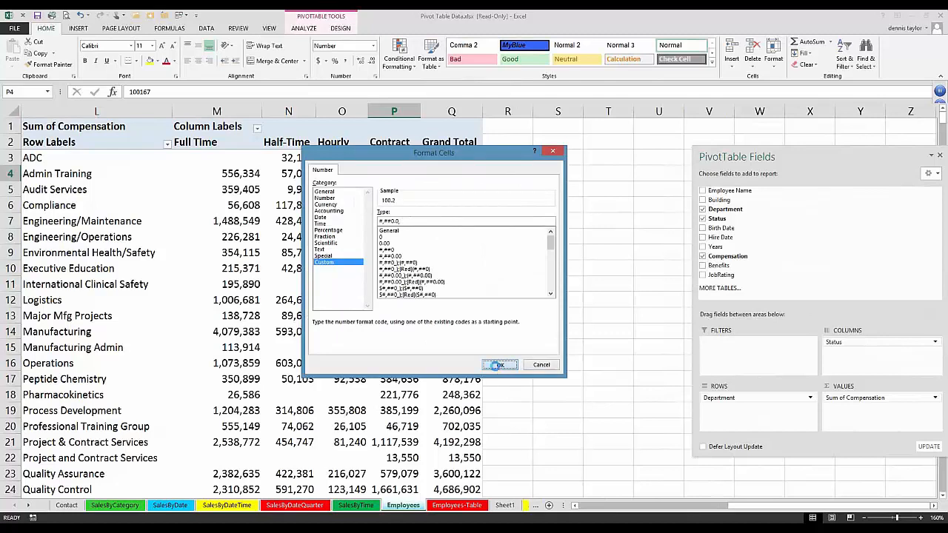
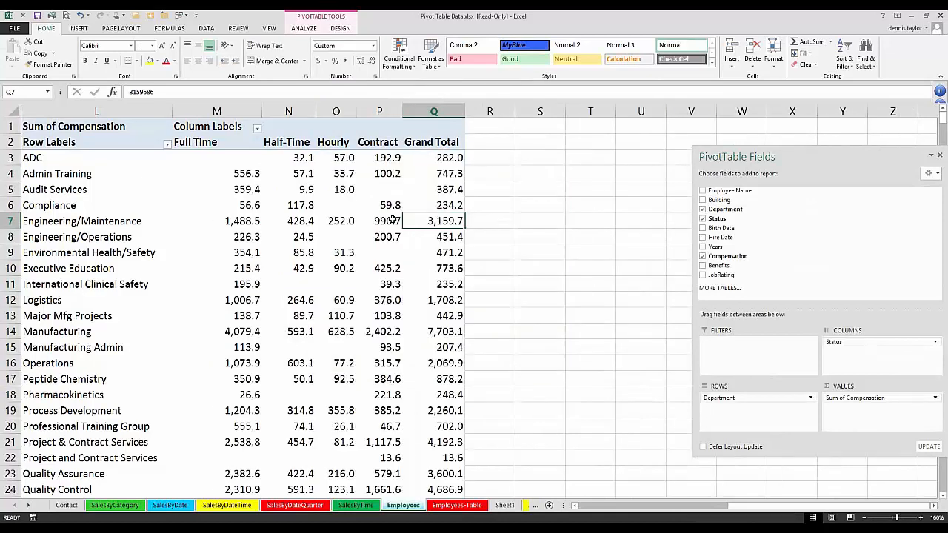
# Step: Undo the custom thousands format on the compensation values
pyautogui.click(392, 221)
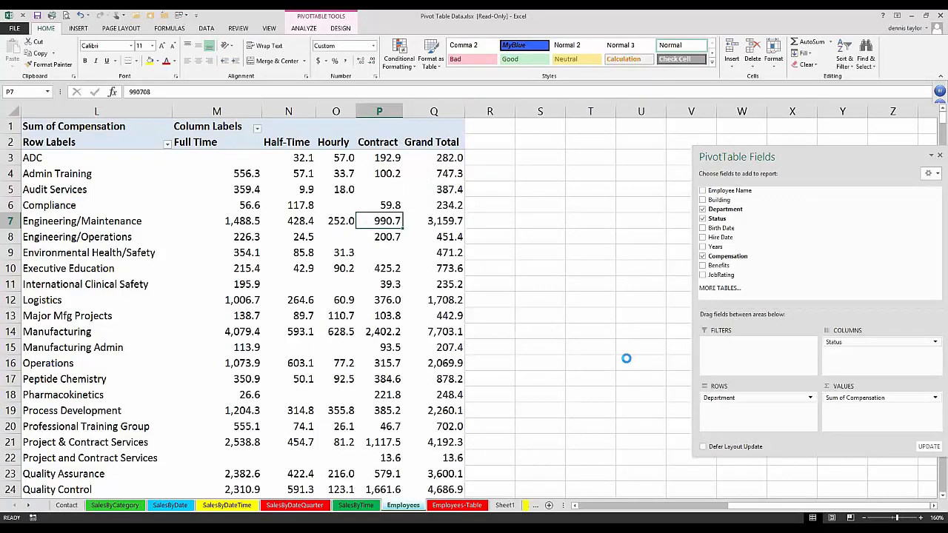
pyautogui.hotkey('ctrl', 'z')
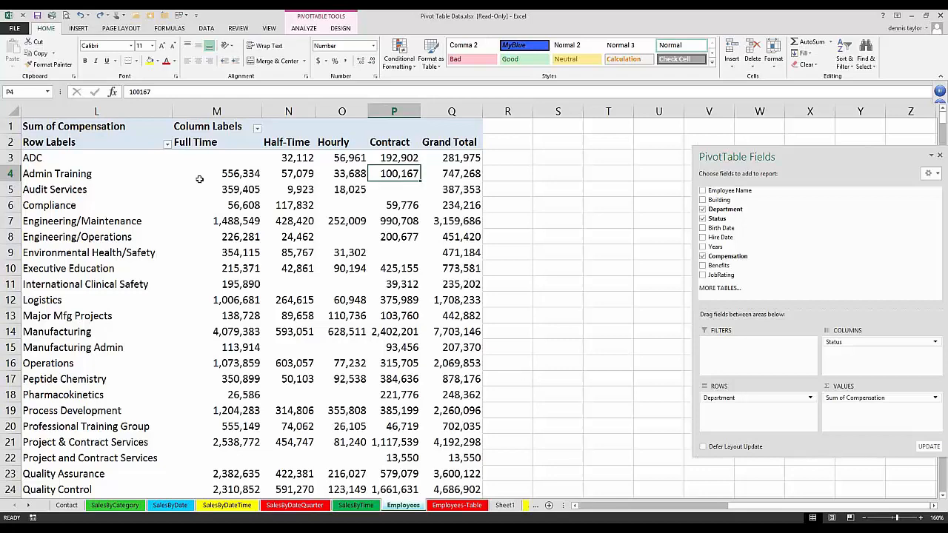
# Step: Change the pivot table's report layout so its headings show the field names Department and Status instead of Row Labels and Column Labels
pyautogui.click(202, 126)
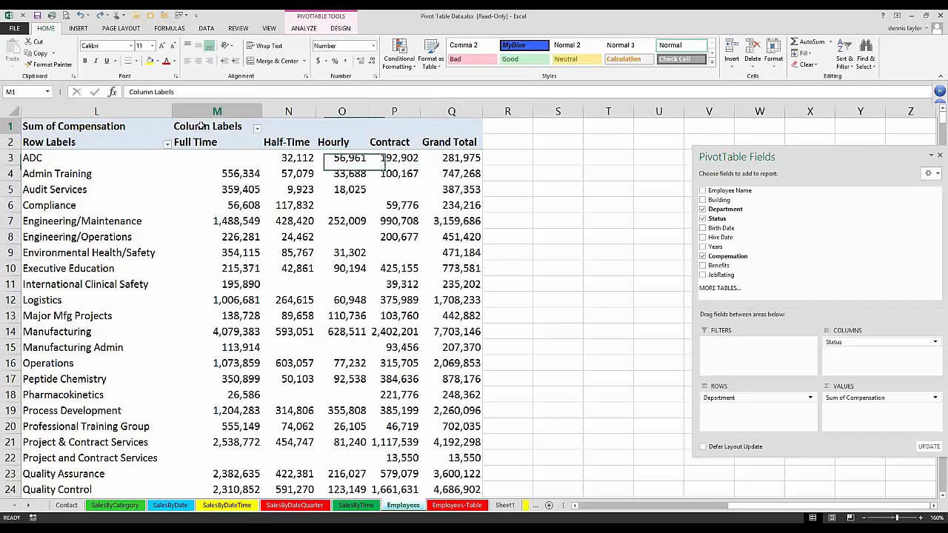
pyautogui.click(145, 141)
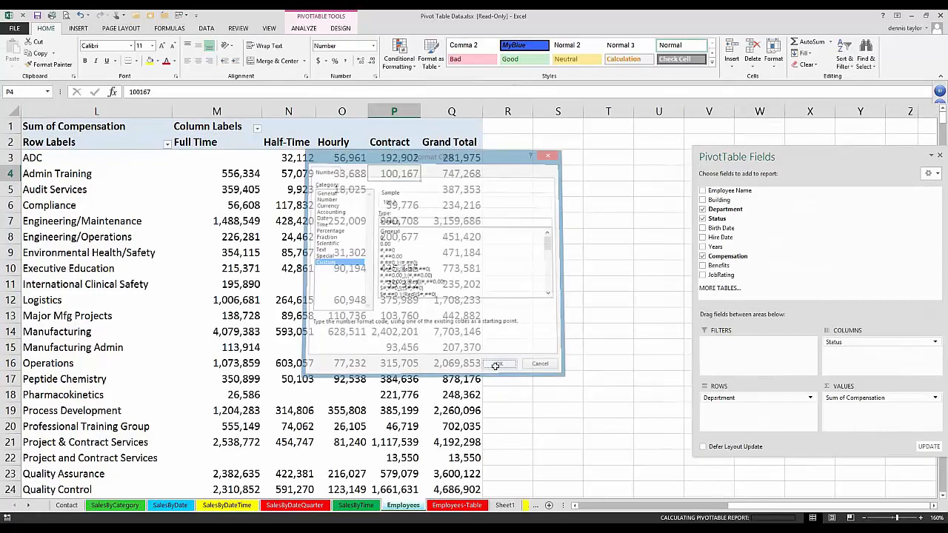
pyautogui.click(184, 127)
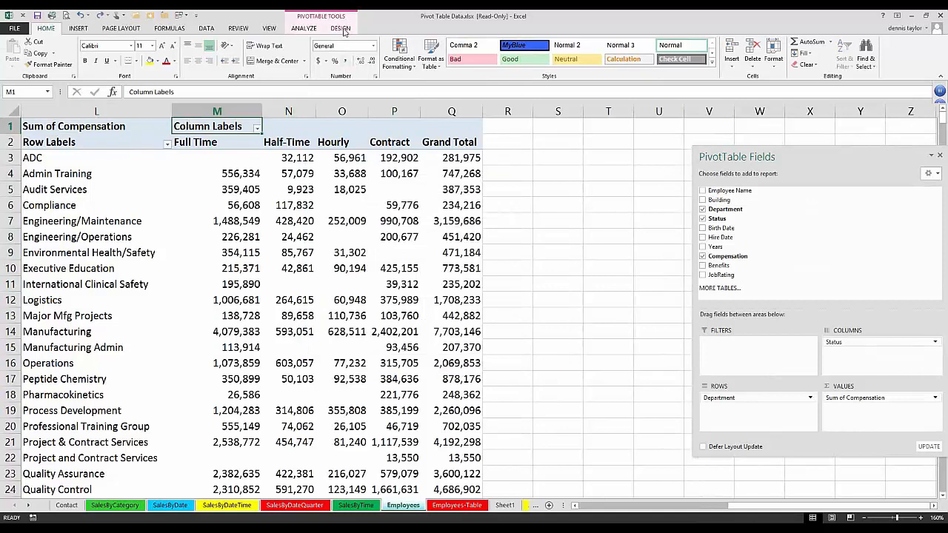
pyautogui.click(342, 29)
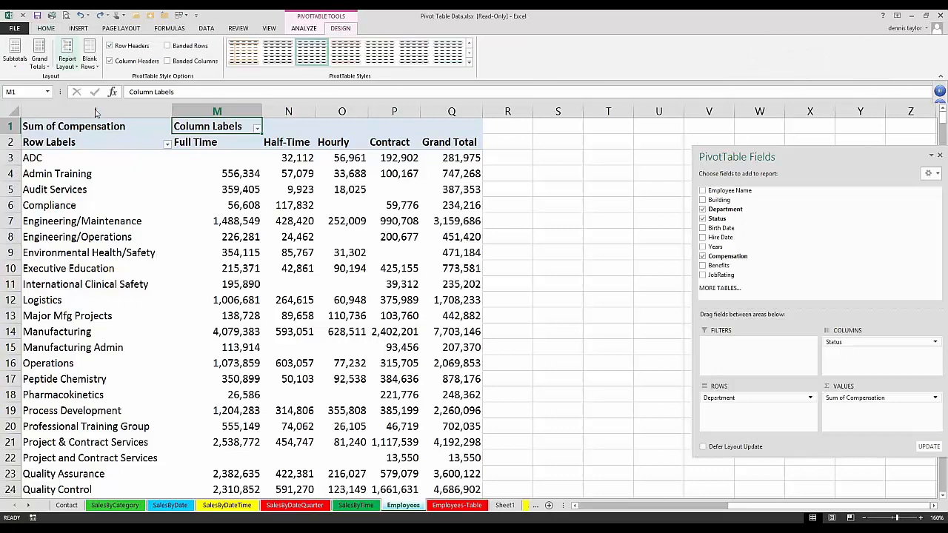
pyautogui.click(67, 55)
pyautogui.click(94, 126)
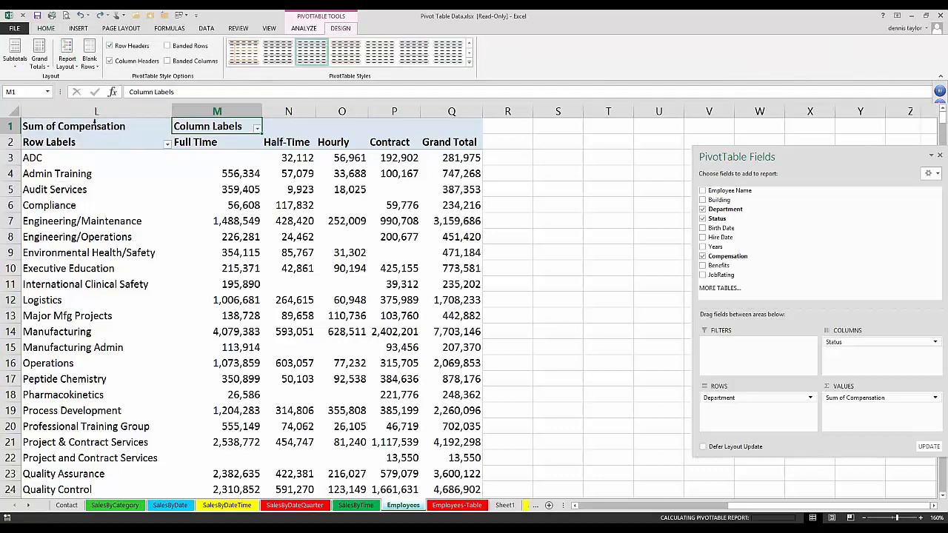
pyautogui.click(495, 364)
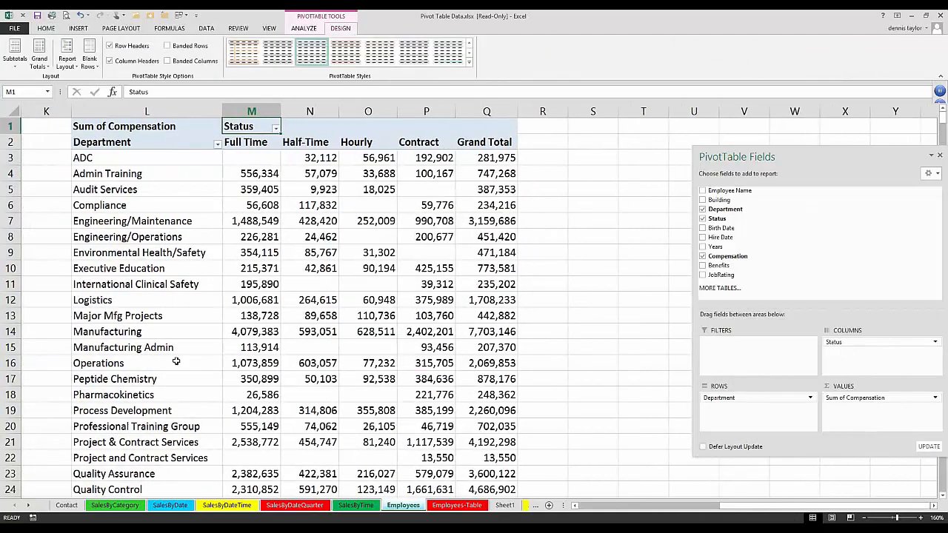
# Step: Compare the Project & Contract Services and Project and Contract Services rows across all statuses, including the second row's Contract compensation
pyautogui.click(148, 363)
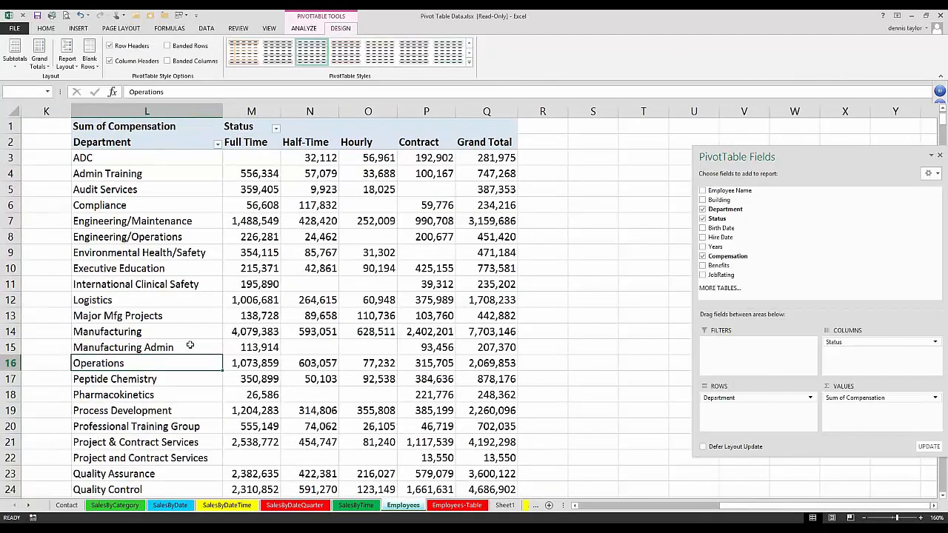
pyautogui.scroll(-3, 190, 345)
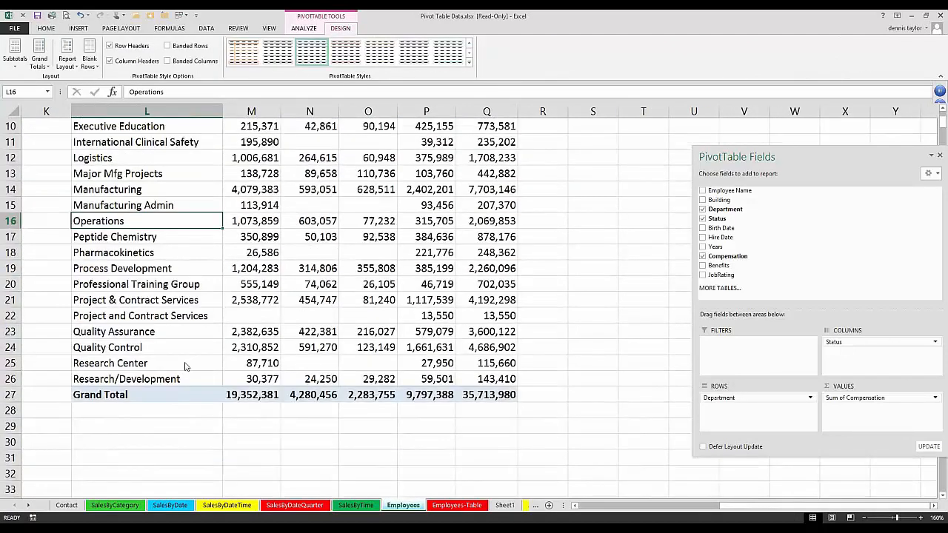
pyautogui.click(202, 300)
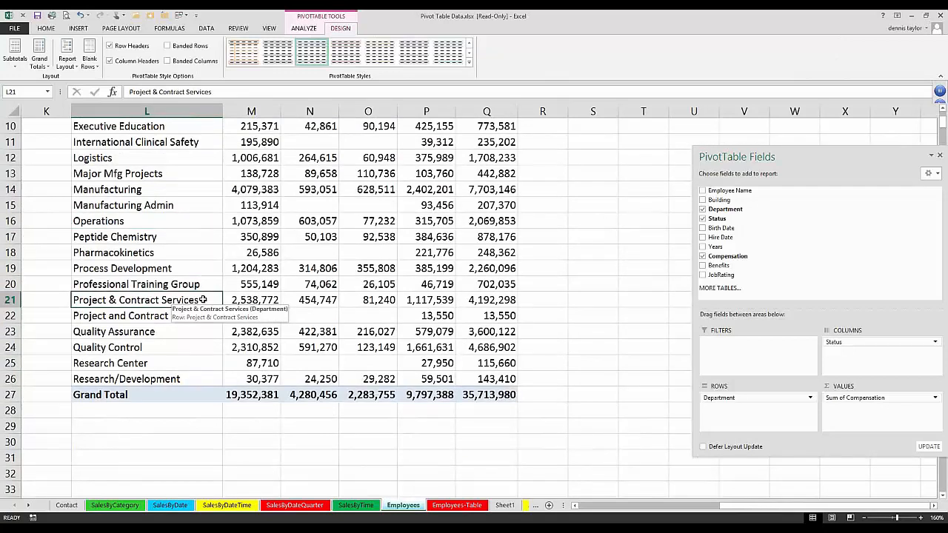
pyautogui.keyDown('shift'); pyautogui.click(503, 300); pyautogui.keyUp('shift')
pyautogui.hotkey('shift', 'Down')
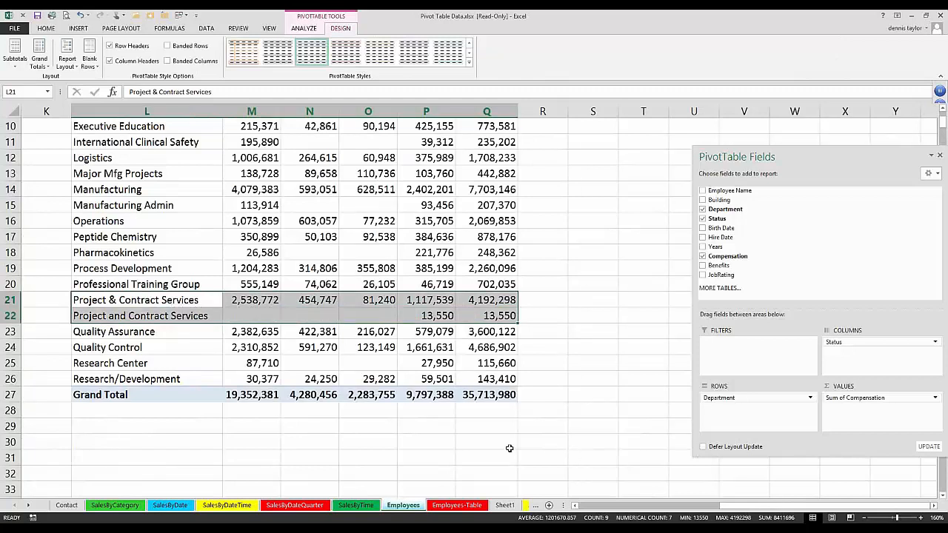
pyautogui.click(191, 317)
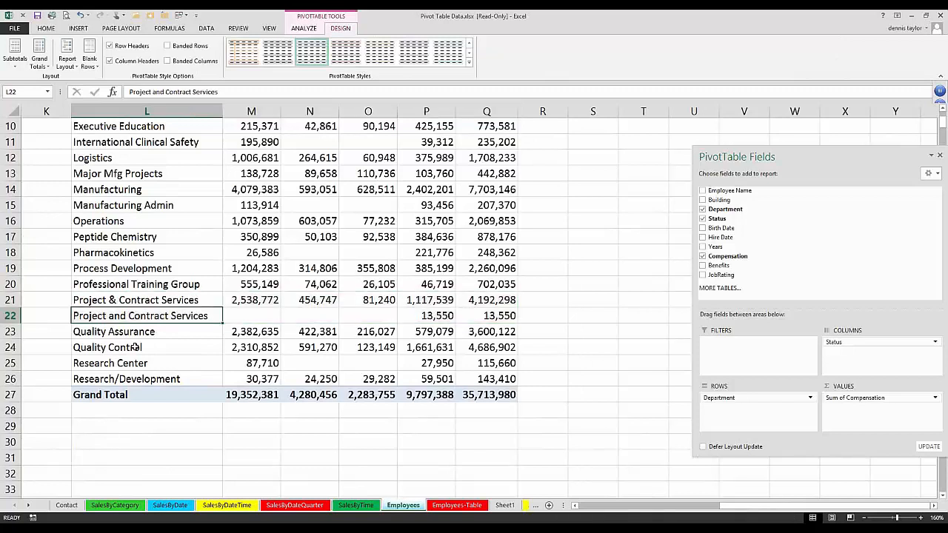
pyautogui.click(117, 300)
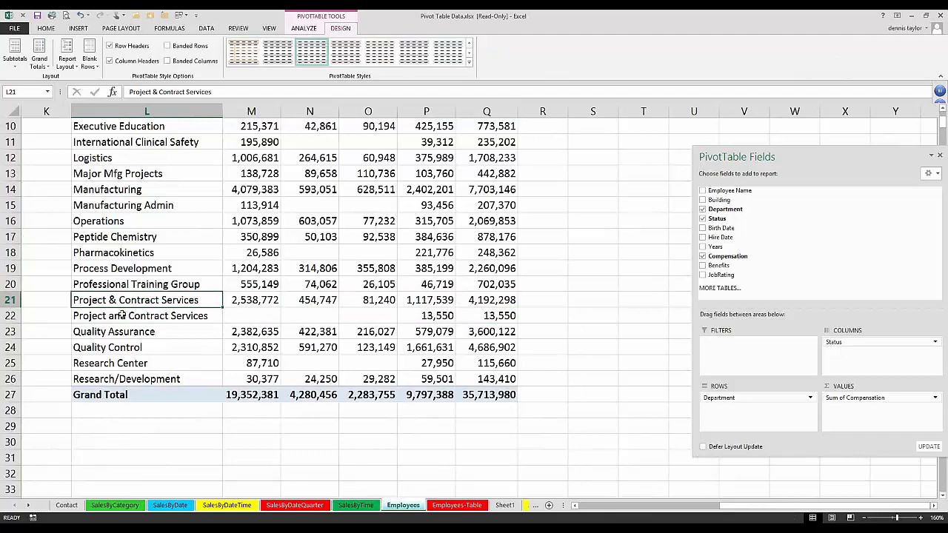
pyautogui.click(122, 316)
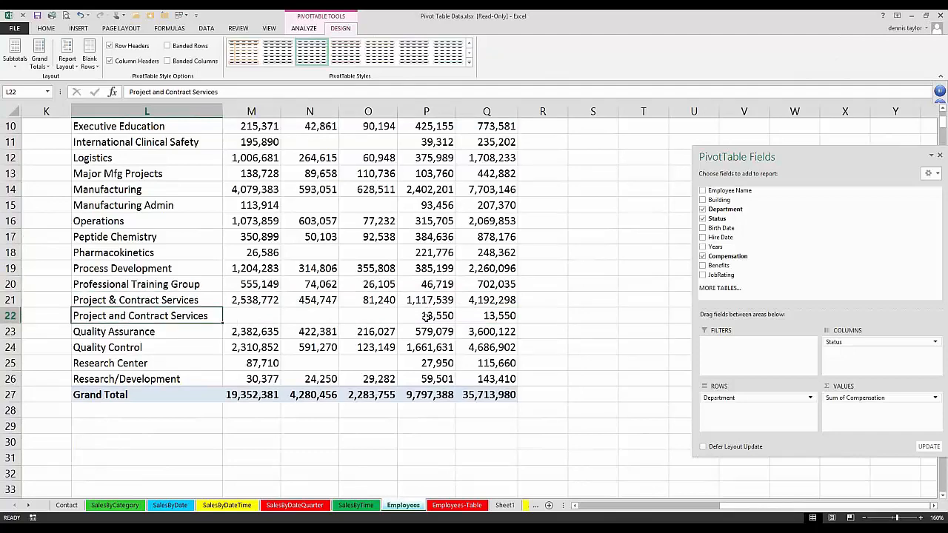
pyautogui.click(426, 316)
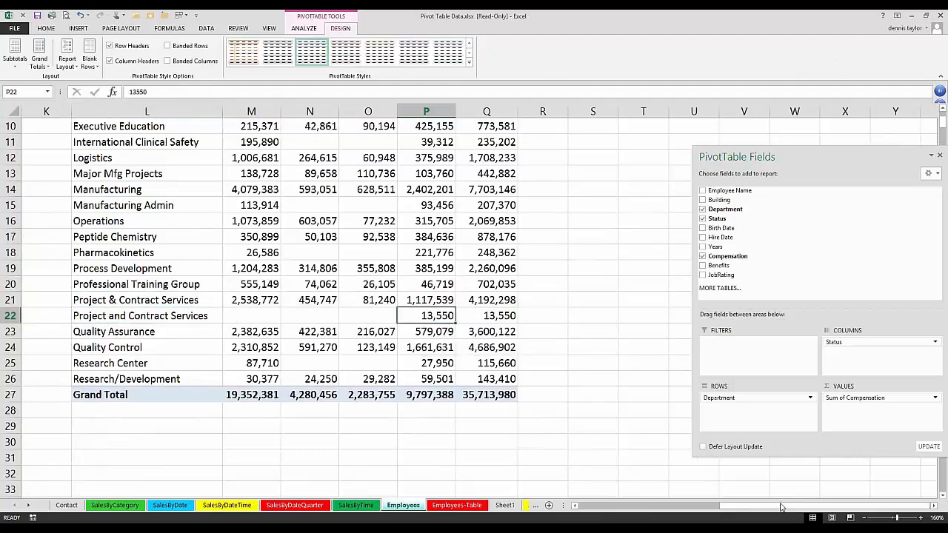
pyautogui.scroll(3, 781, 507)
pyautogui.scroll(-3, 667, 504)
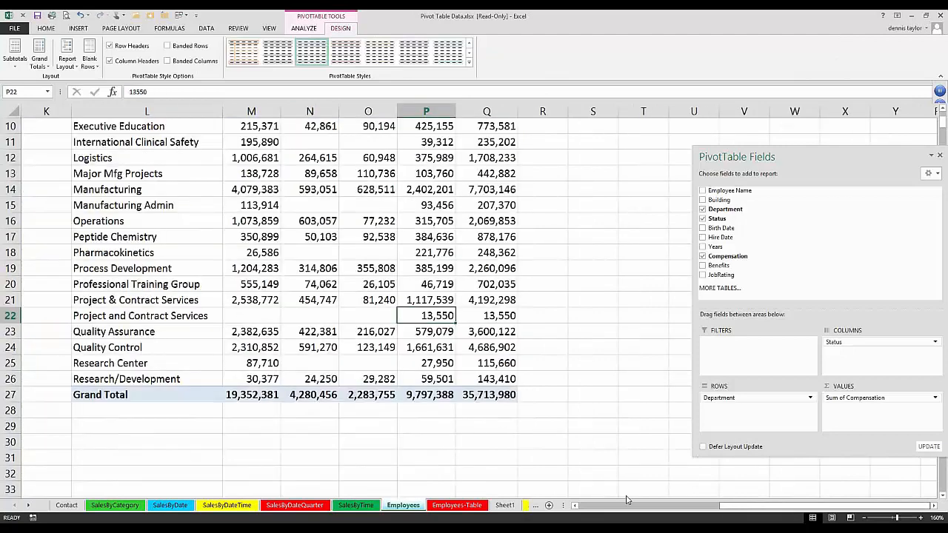
# Step: Fit the Department column's width to its entries and correct the Project and Contract Services entry in row 565 to Project & Contract Services
pyautogui.click(627, 504)
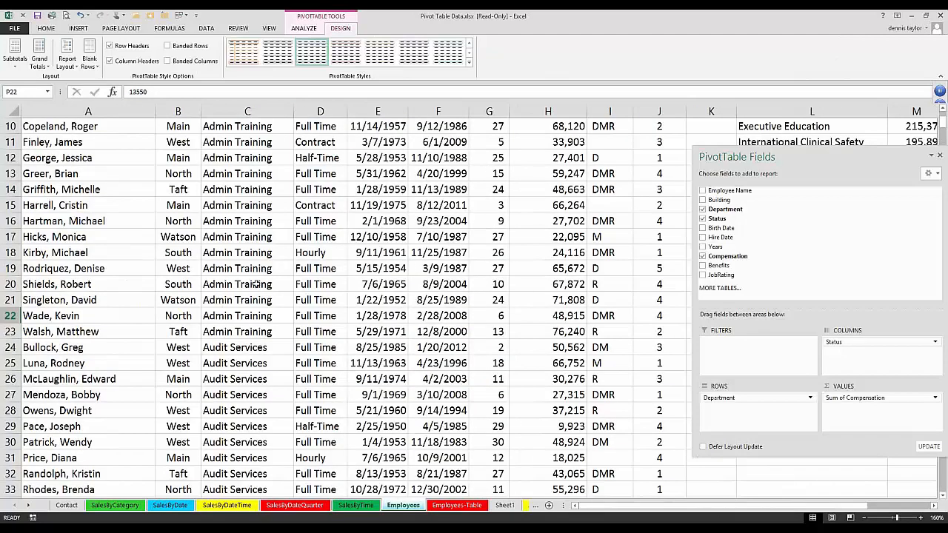
pyautogui.click(251, 268)
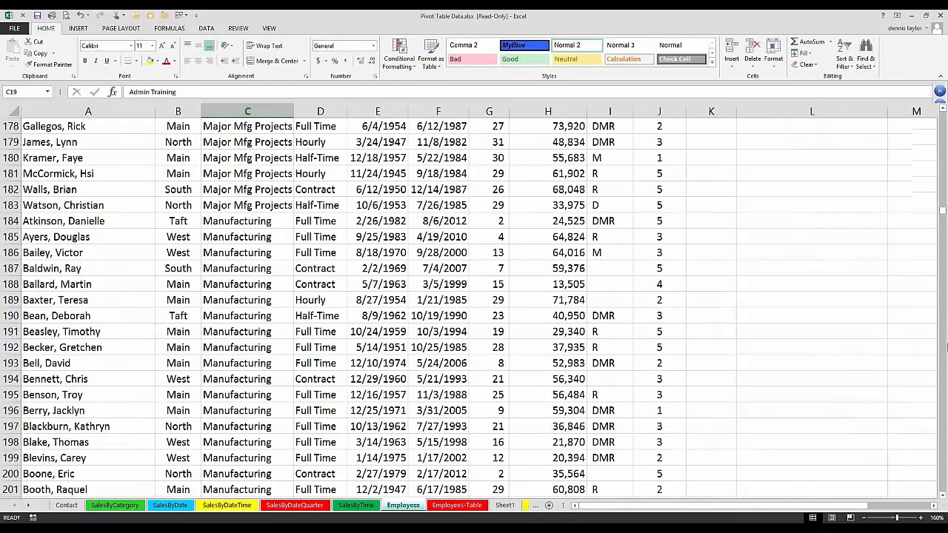
pyautogui.moveTo(944, 347); pyautogui.dragTo(945, 402)
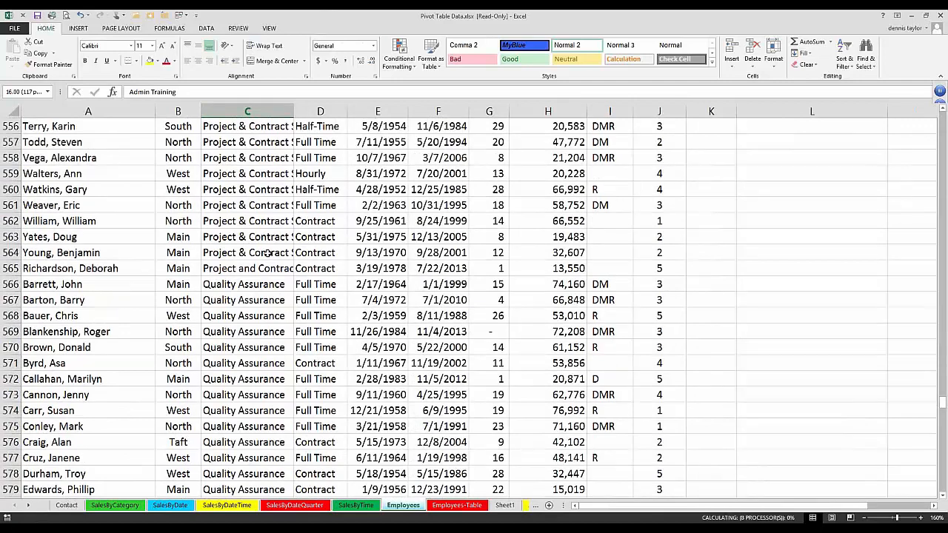
pyautogui.doubleClick(293, 111)
pyautogui.click(251, 268)
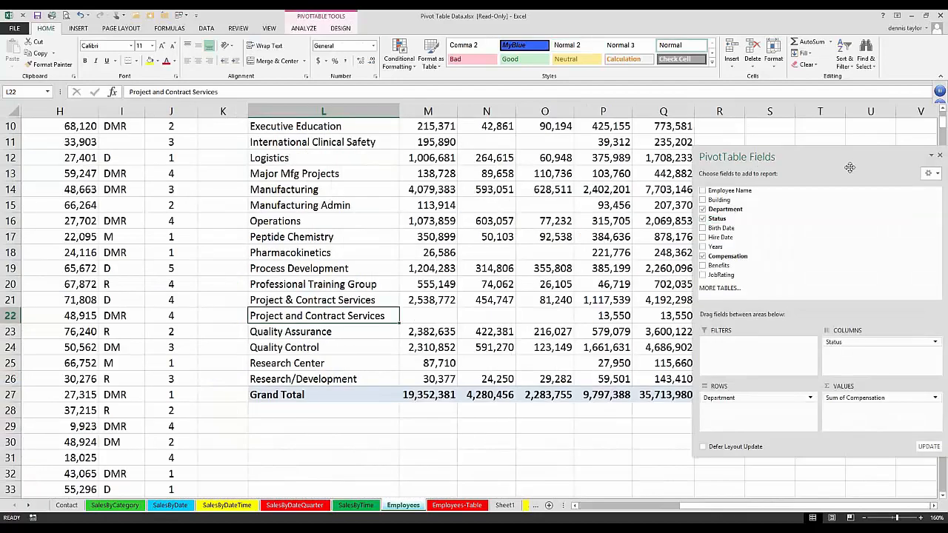
# Step: Move the PivotTable Fields list clear of the pivot table and compare the Project & Contract Services and Project and Contract Services rows
pyautogui.moveTo(850, 167); pyautogui.dragTo(940, 176)
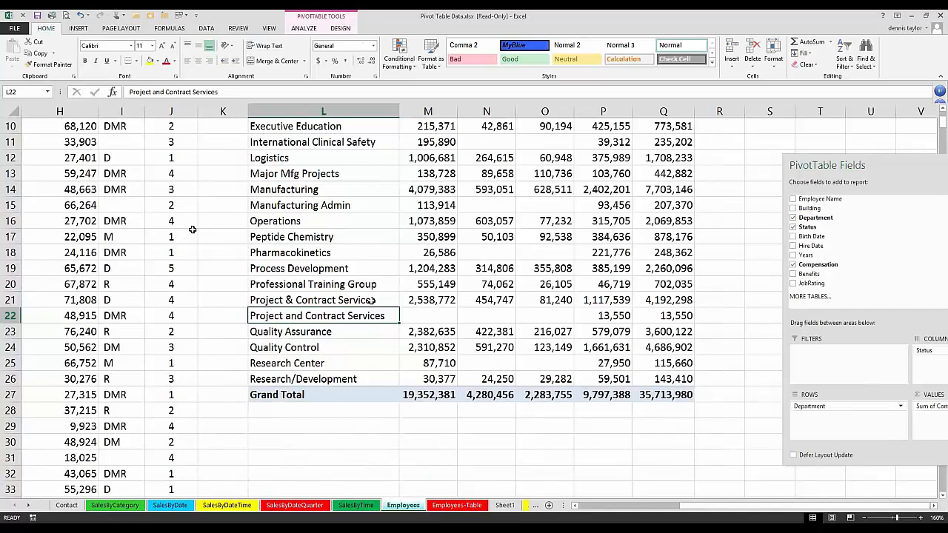
pyautogui.click(122, 221)
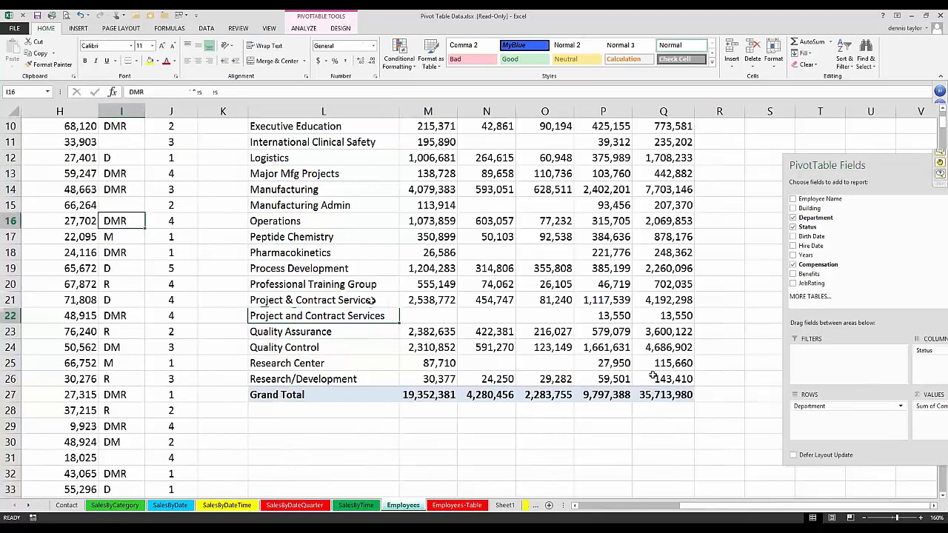
pyautogui.moveTo(324, 300); pyautogui.dragTo(663, 315)
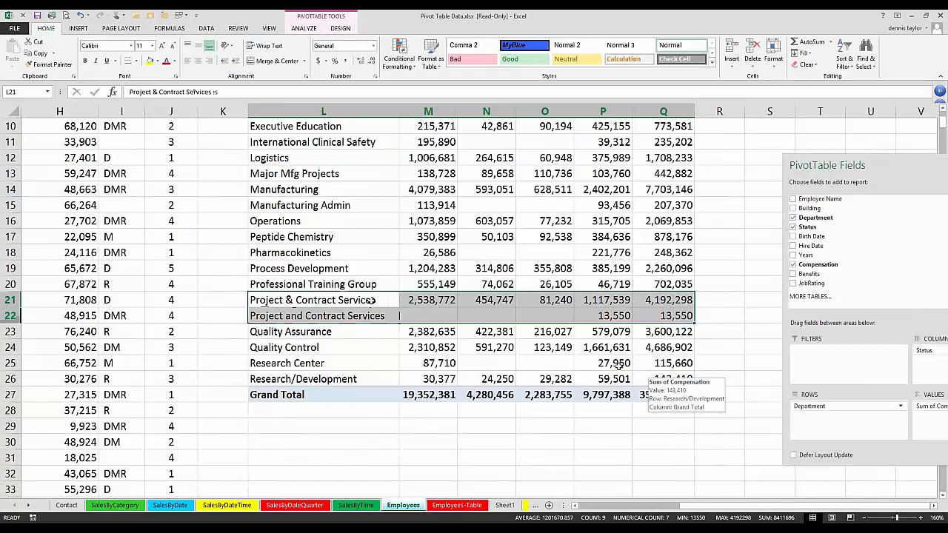
pyautogui.click(307, 29)
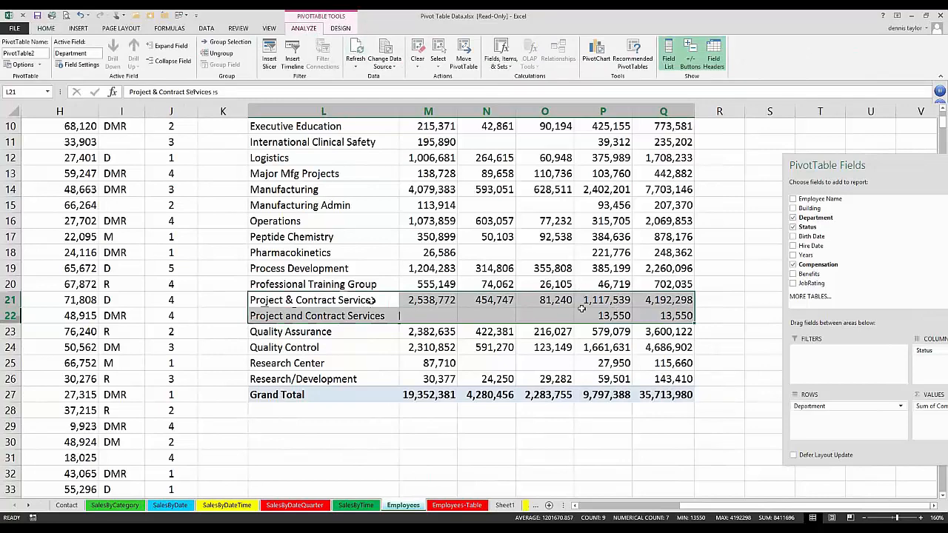
pyautogui.click(532, 323)
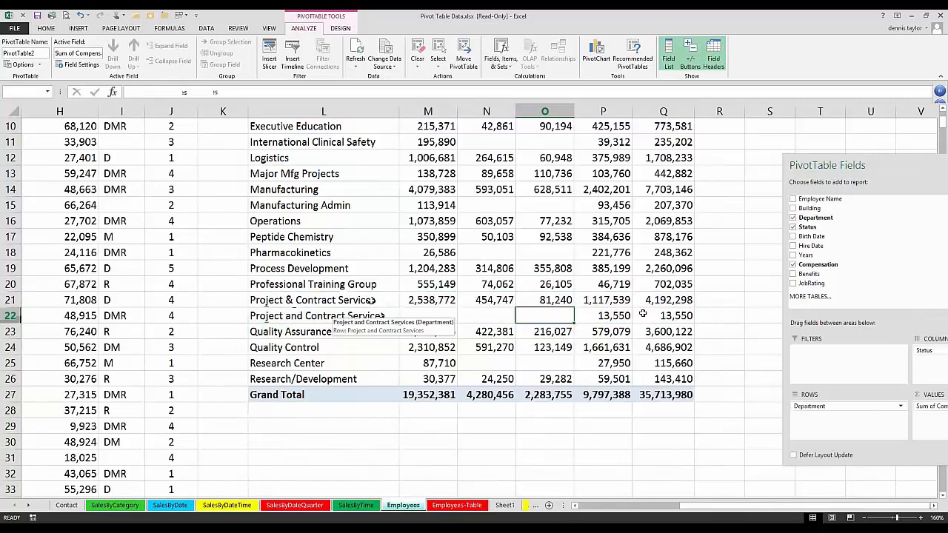
pyautogui.moveTo(324, 316); pyautogui.dragTo(652, 315)
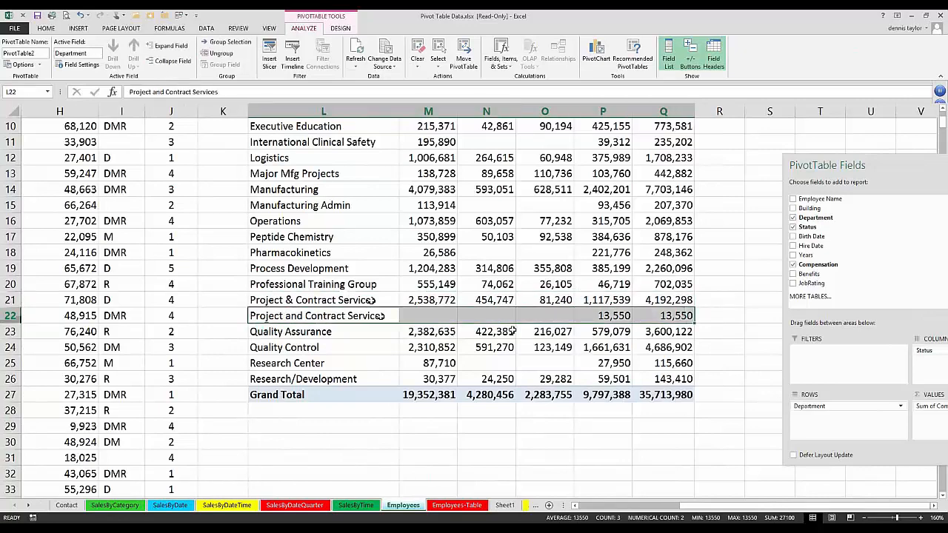
pyautogui.click(381, 316)
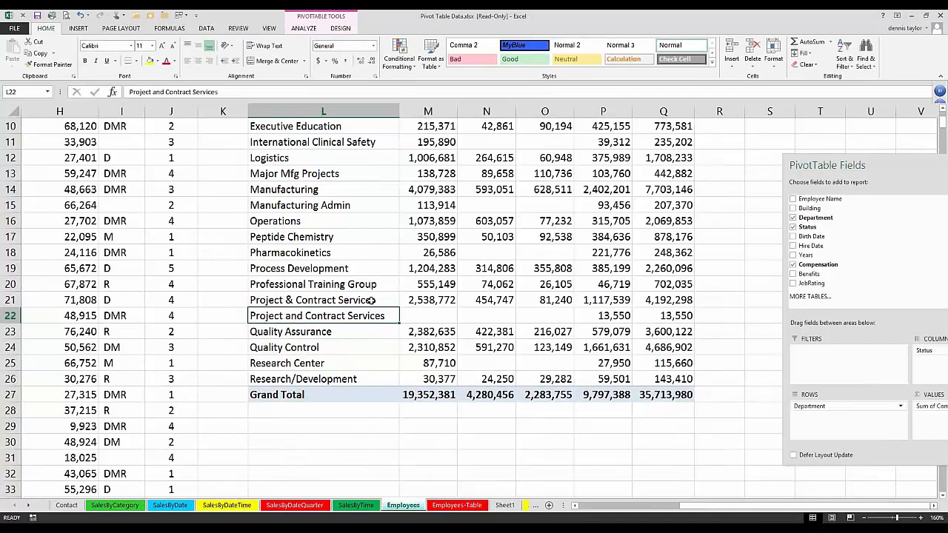
# Step: Refresh the pivot table with the corrected department name and check the Contract compensation for Project & Contract Services
pyautogui.click(603, 300)
pyautogui.click(545, 300)
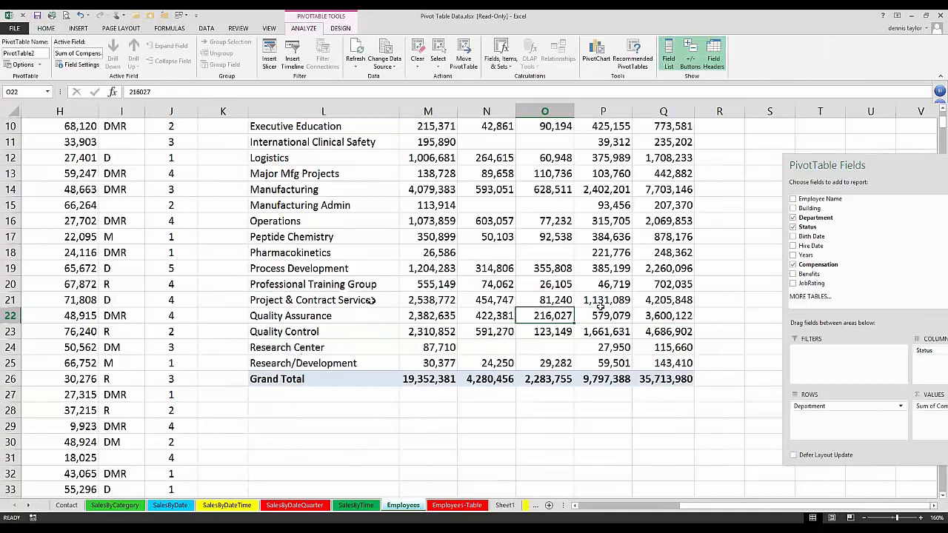
pyautogui.click(602, 300)
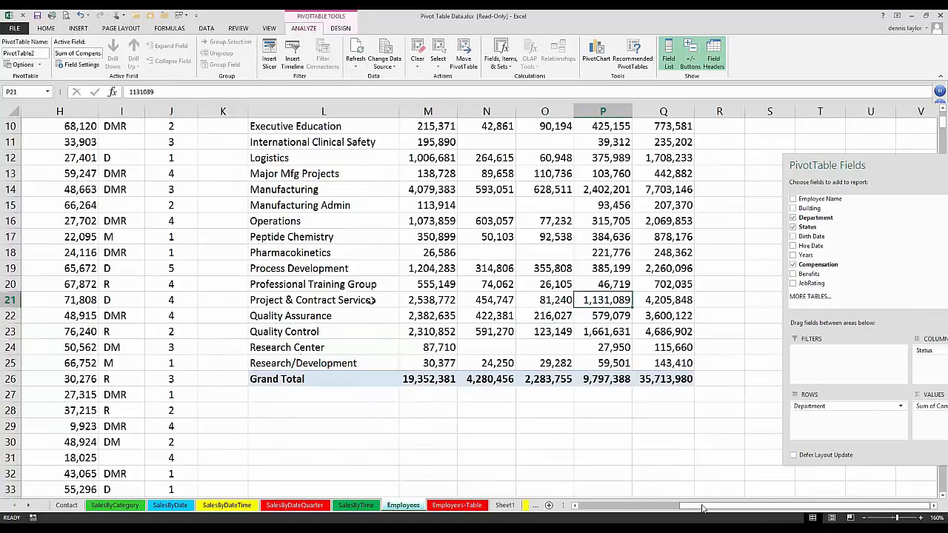
# Step: Review the employee source list from its first record in row 2 to the end of the data, including the full record in row 7
pyautogui.moveTo(702, 508); pyautogui.dragTo(582, 508)
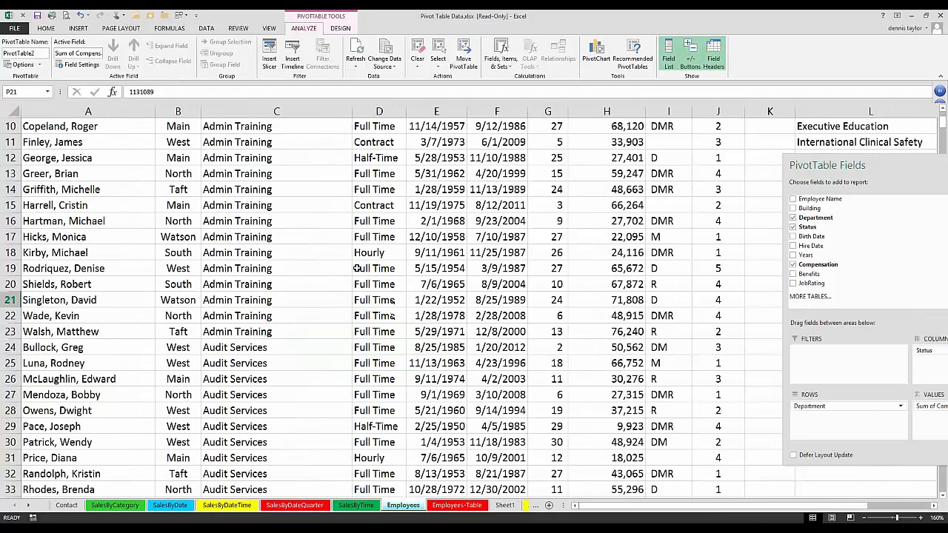
pyautogui.click(275, 237)
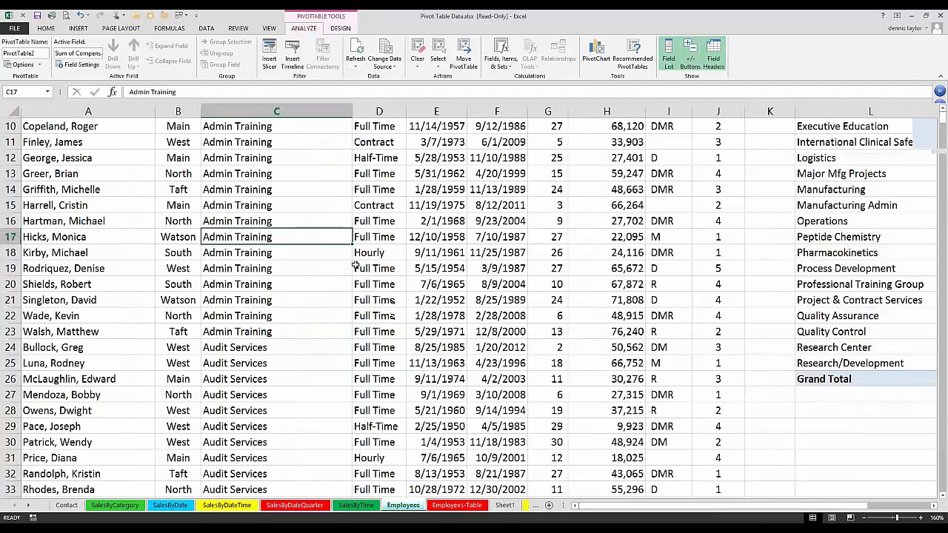
pyautogui.scroll(3, 275, 342)
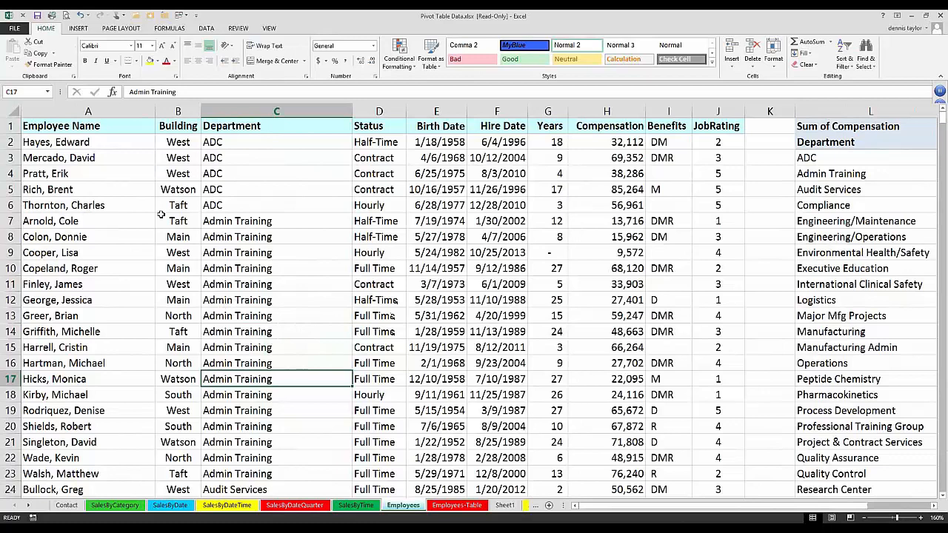
pyautogui.moveTo(148, 220); pyautogui.dragTo(705, 221)
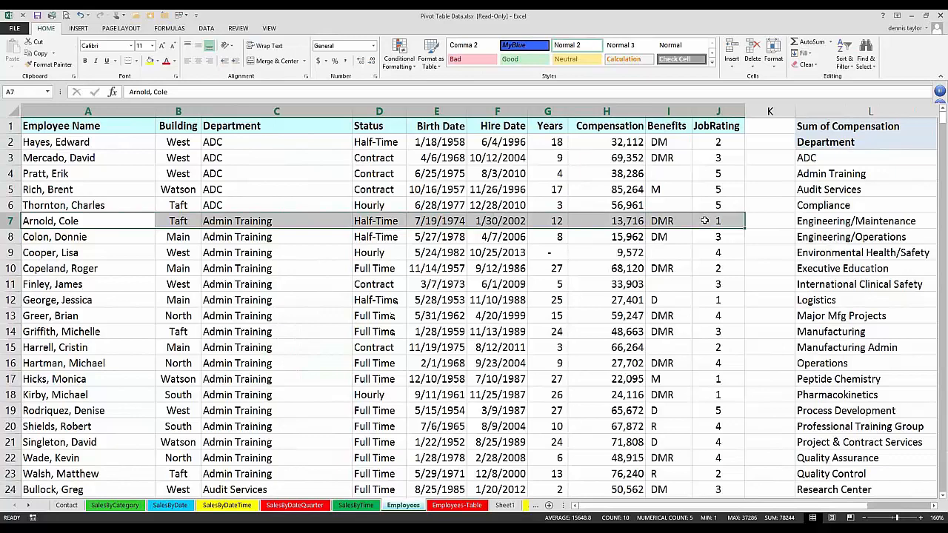
pyautogui.click(824, 205)
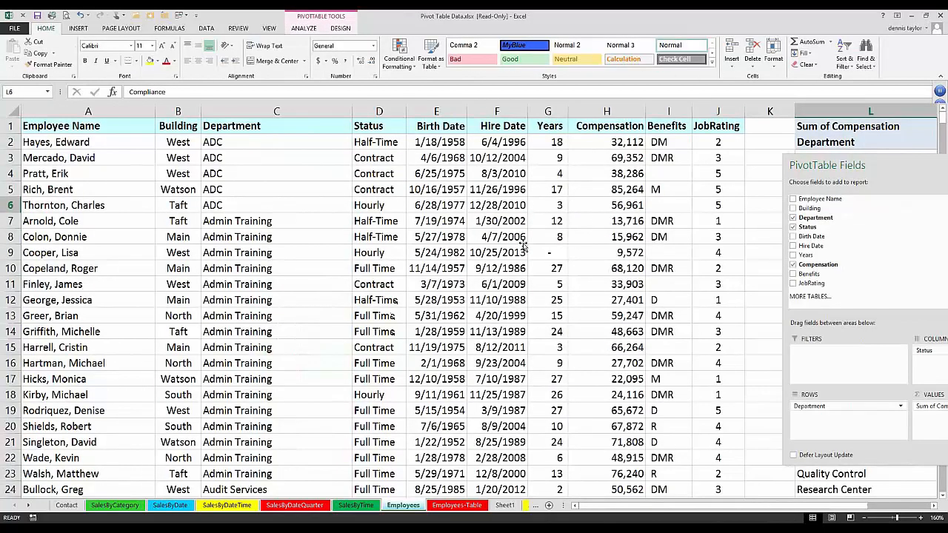
pyautogui.click(522, 241)
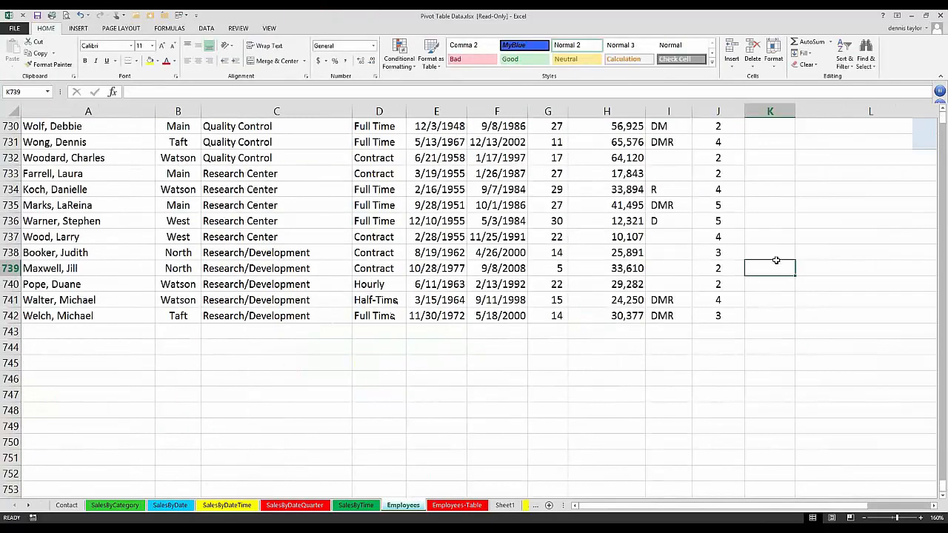
pyautogui.hotkey('ctrl', 'Up')
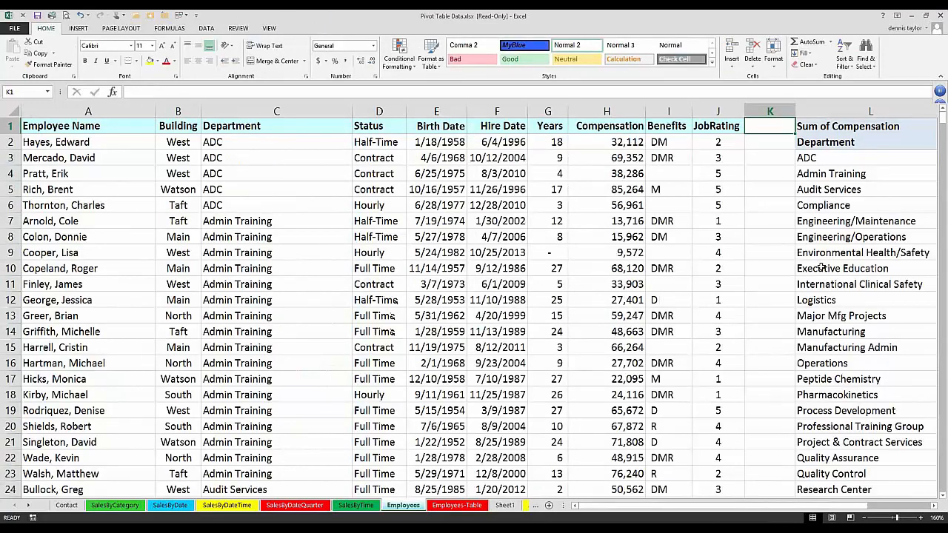
# Step: Check the source range in the pivot table's Change Data Source settings and cancel without changing it
pyautogui.click(820, 269)
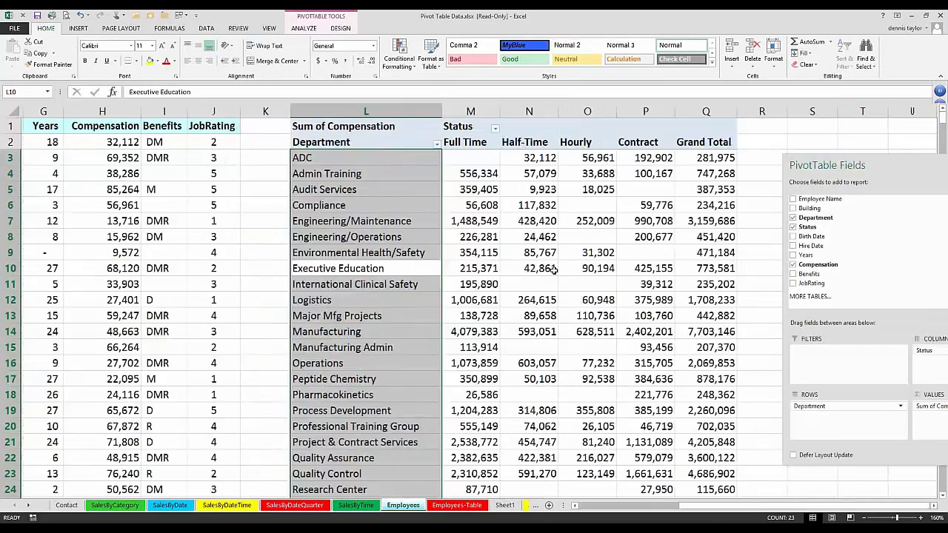
pyautogui.click(522, 267)
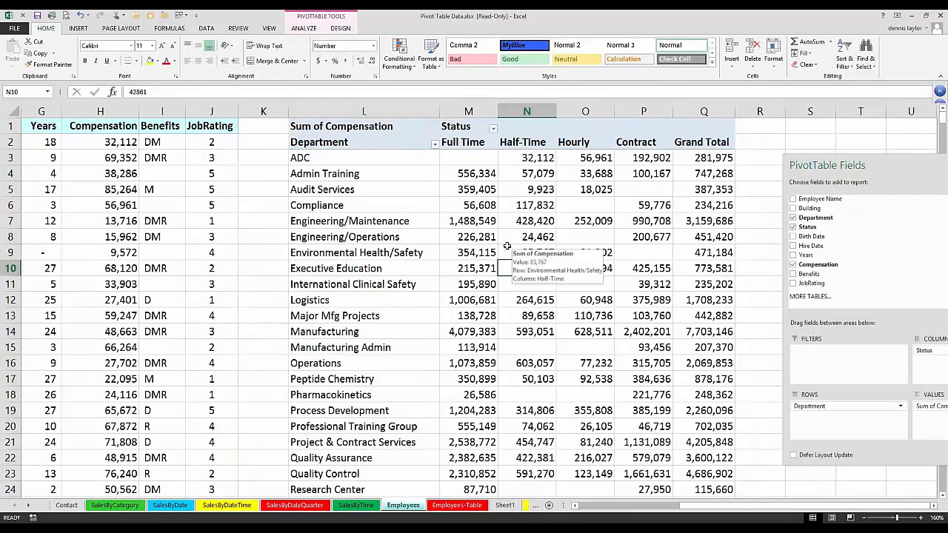
pyautogui.click(309, 28)
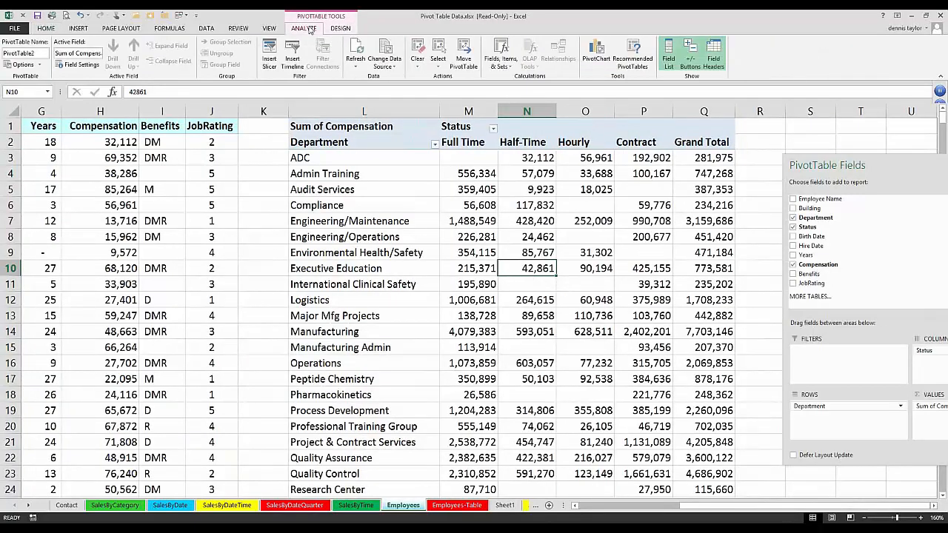
pyautogui.click(388, 65)
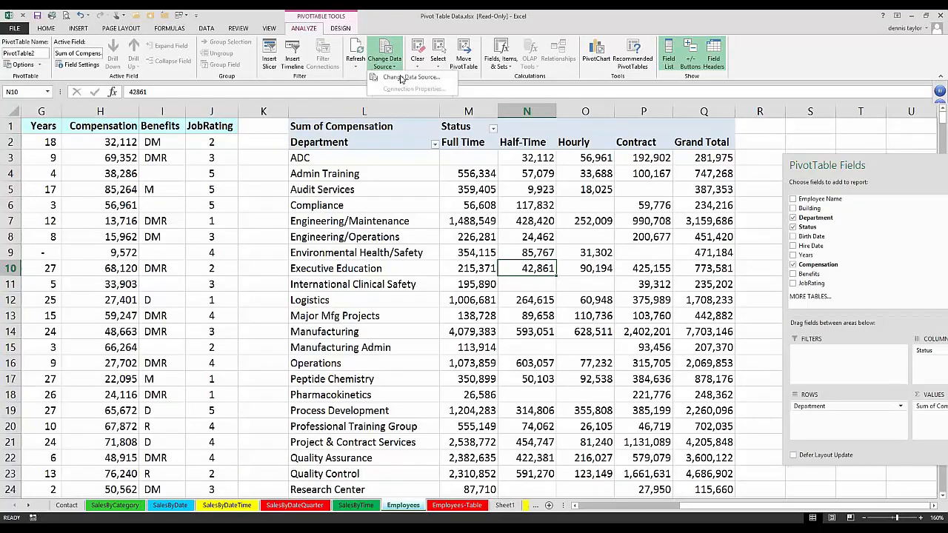
pyautogui.click(400, 78)
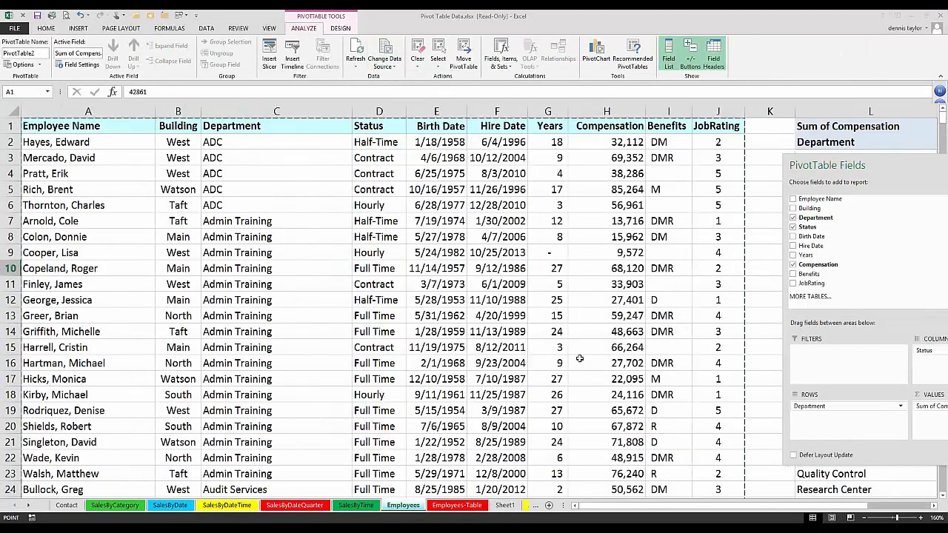
pyautogui.click(497, 210)
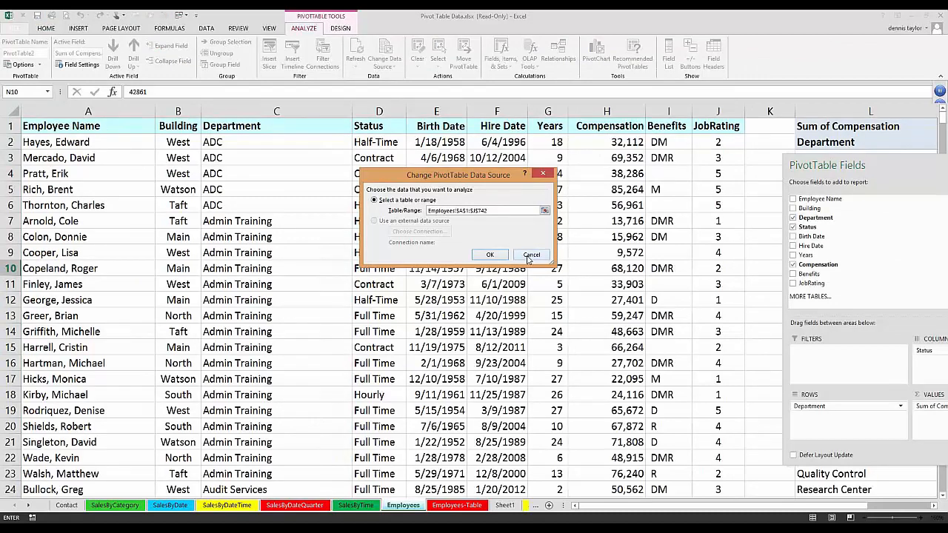
pyautogui.click(531, 255)
pyautogui.press('Escape')
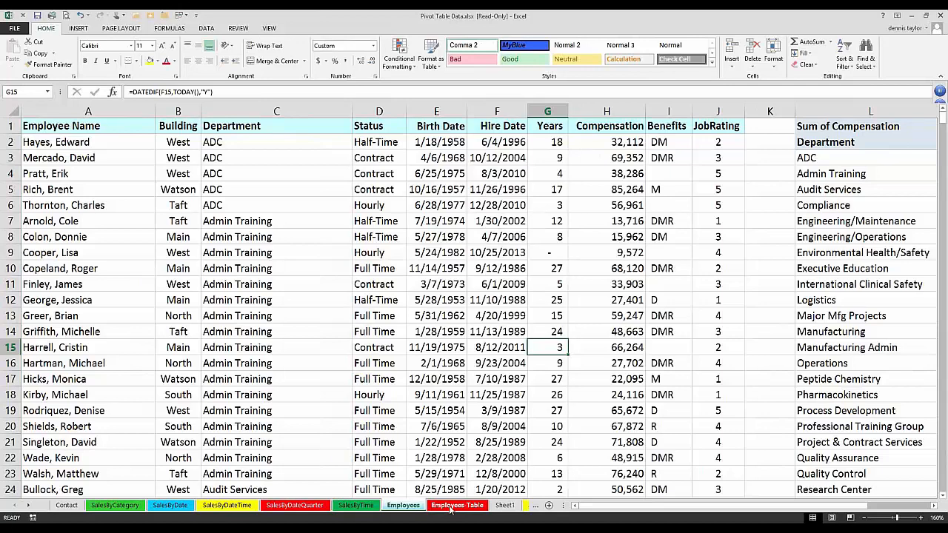
# Step: Examine the Employees-Table sheet's table, its last records and the empty rows 743 to 747 beneath it where new records would go
pyautogui.click(455, 505)
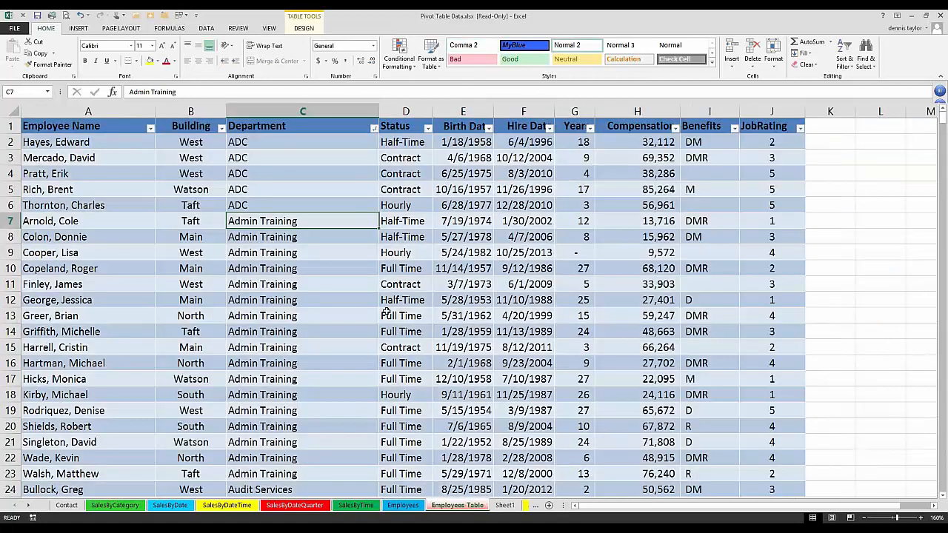
pyautogui.click(130, 172)
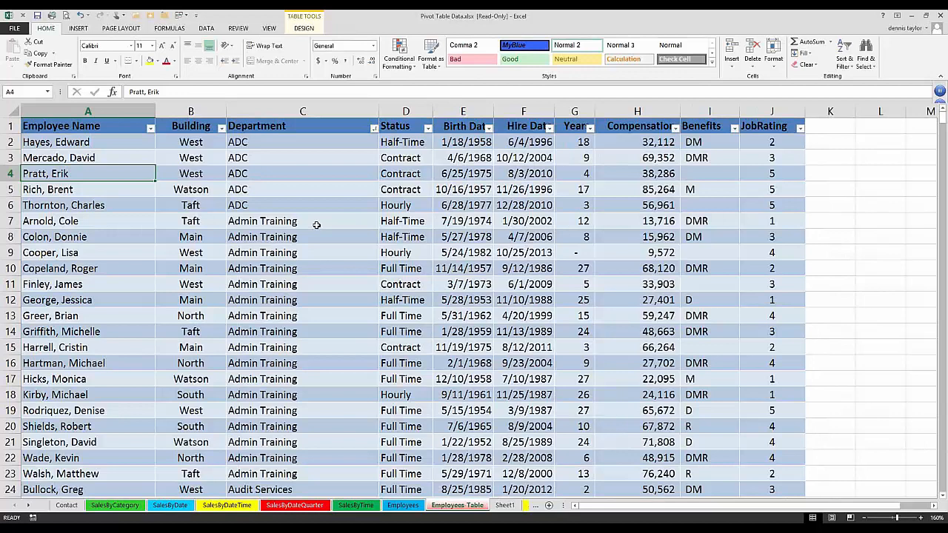
pyautogui.click(317, 225)
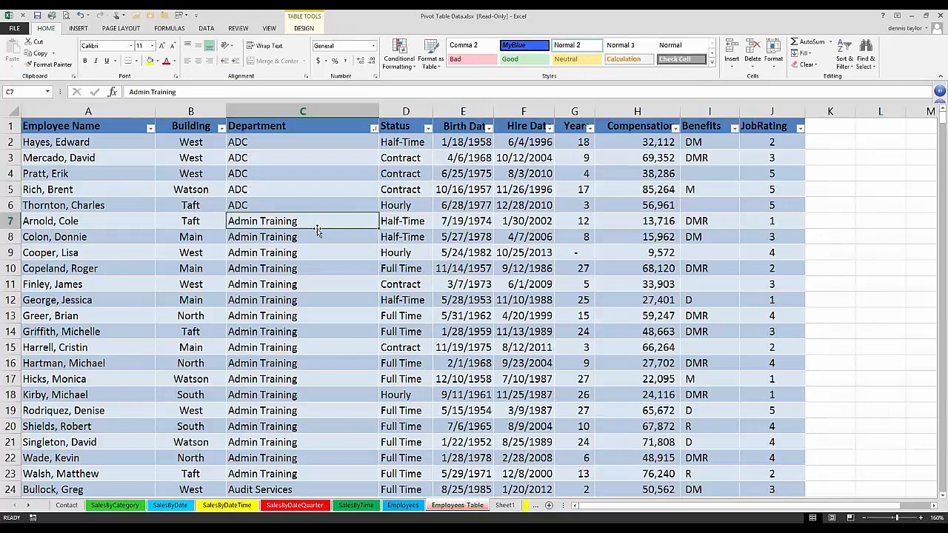
pyautogui.hotkey('ctrl', 'Down')
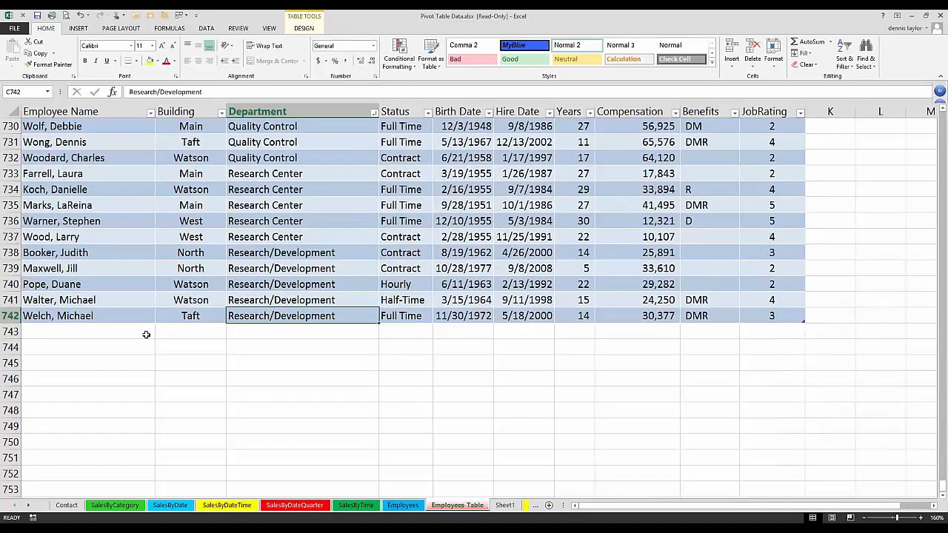
pyautogui.moveTo(144, 332); pyautogui.dragTo(777, 394)
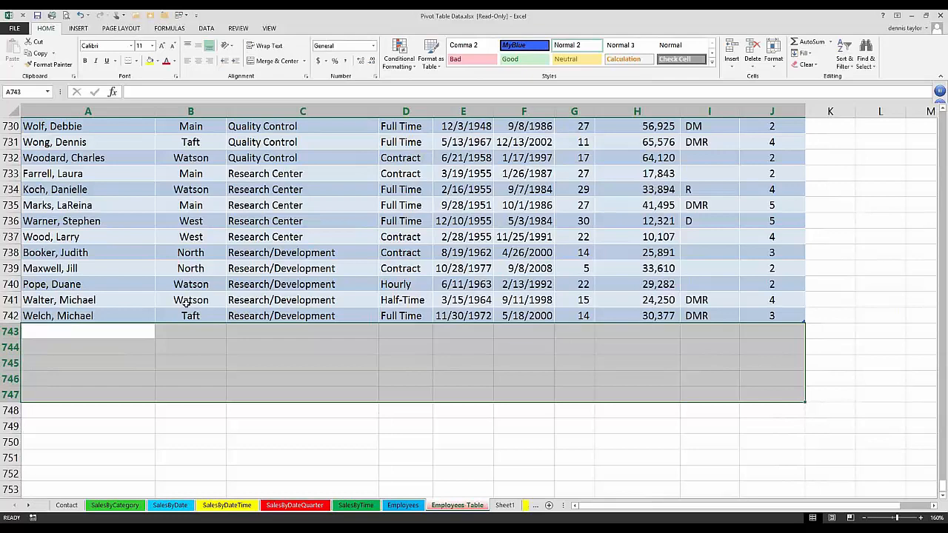
pyautogui.click(140, 253)
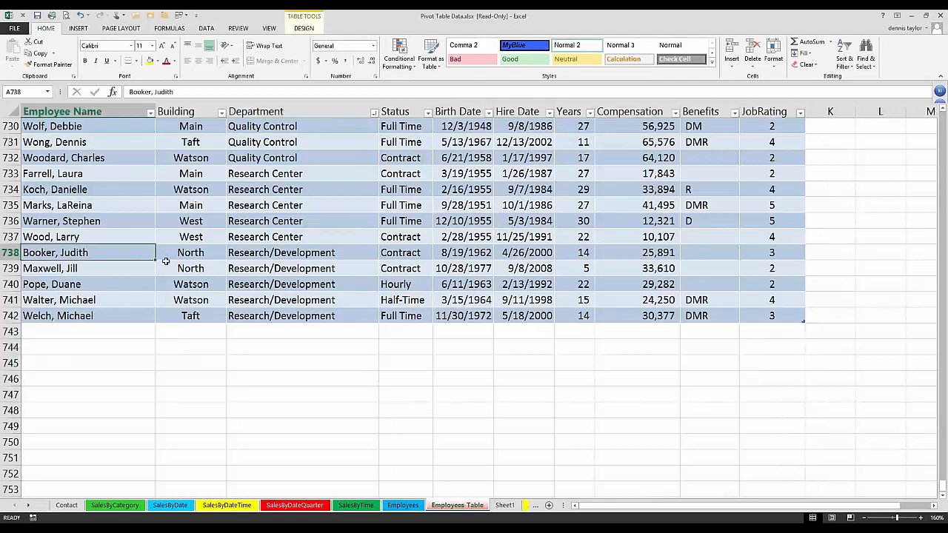
pyautogui.click(406, 221)
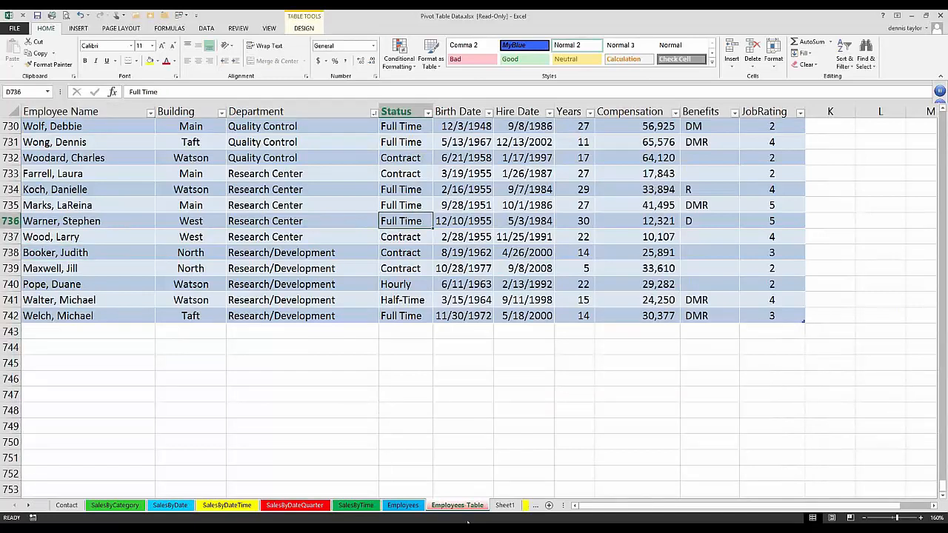
pyautogui.click(345, 221)
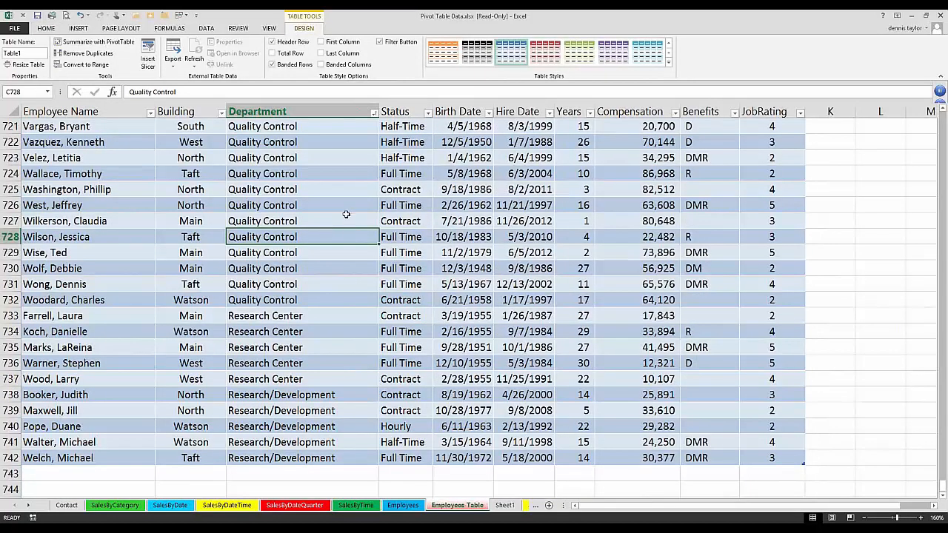
# Step: Return to the top of the Employees-Table sheet's table and check its header row and first ADC records
pyautogui.click(346, 215)
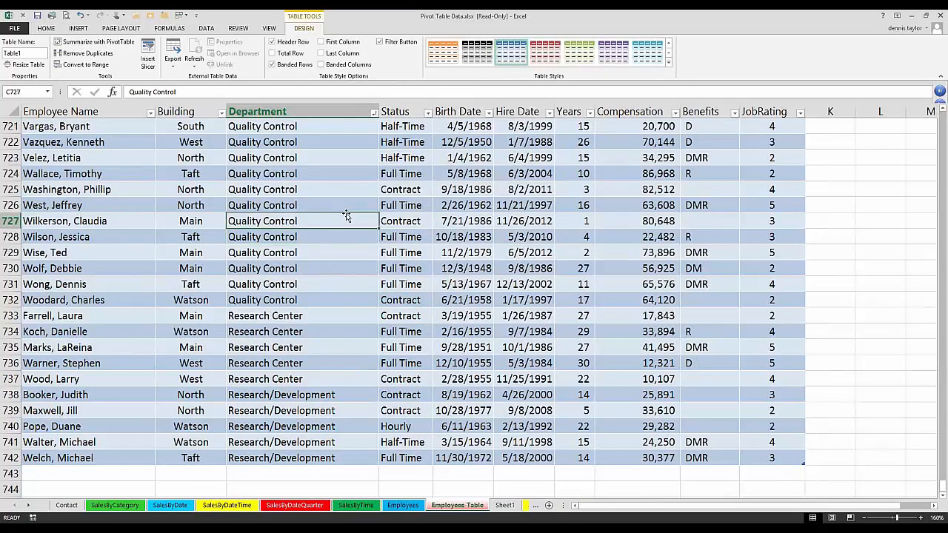
pyautogui.hotkey('ctrl', 'Up')
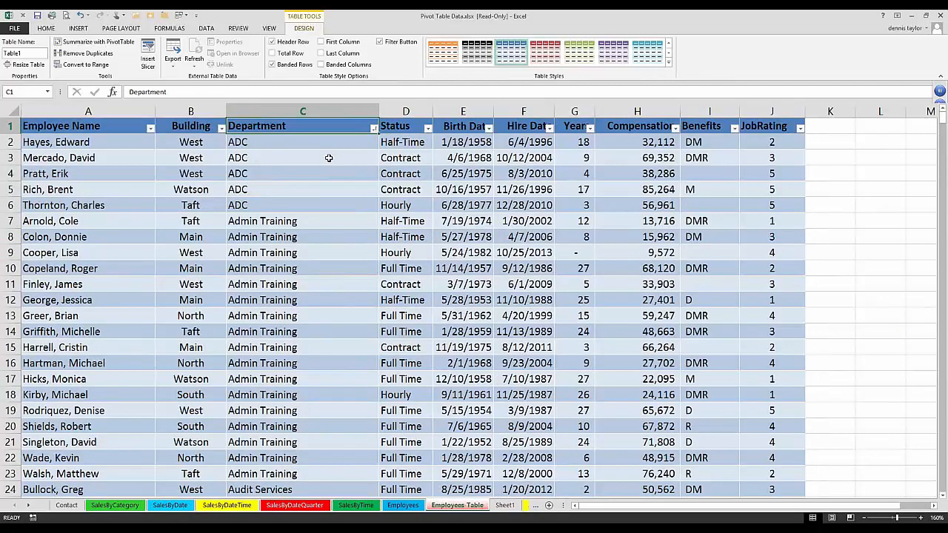
pyautogui.click(328, 157)
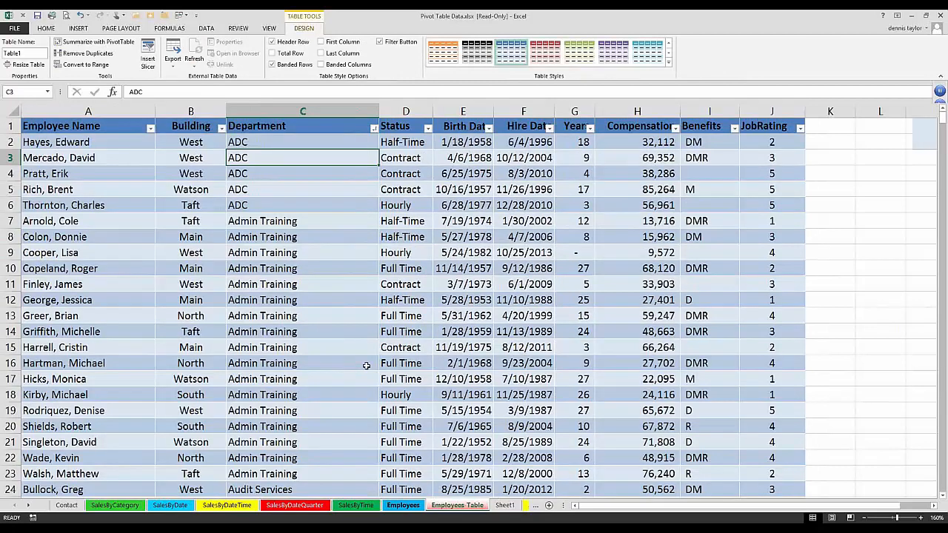
# Step: Examine the pivot table on the Employees sheet, covering its alphabetical department list and the compensation figures from ADC to Research/Development
pyautogui.click(403, 508)
pyautogui.click(374, 363)
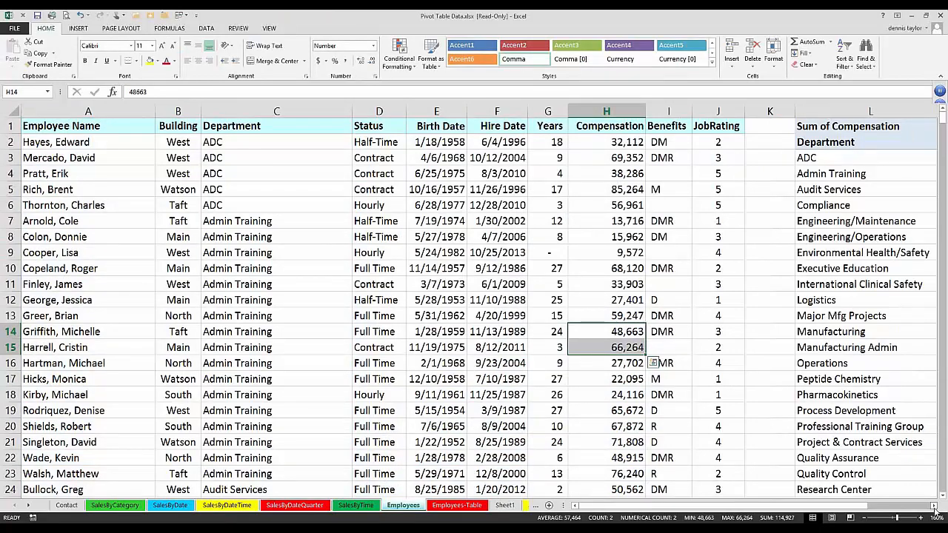
pyautogui.click(933, 506)
pyautogui.click(933, 506)
pyautogui.click(933, 505)
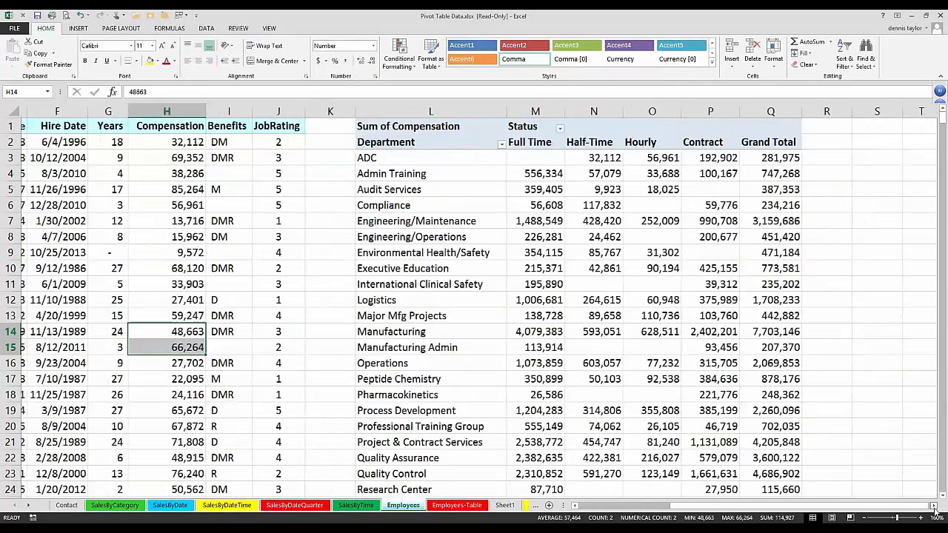
pyautogui.click(933, 506)
pyautogui.click(933, 506)
pyautogui.click(933, 506)
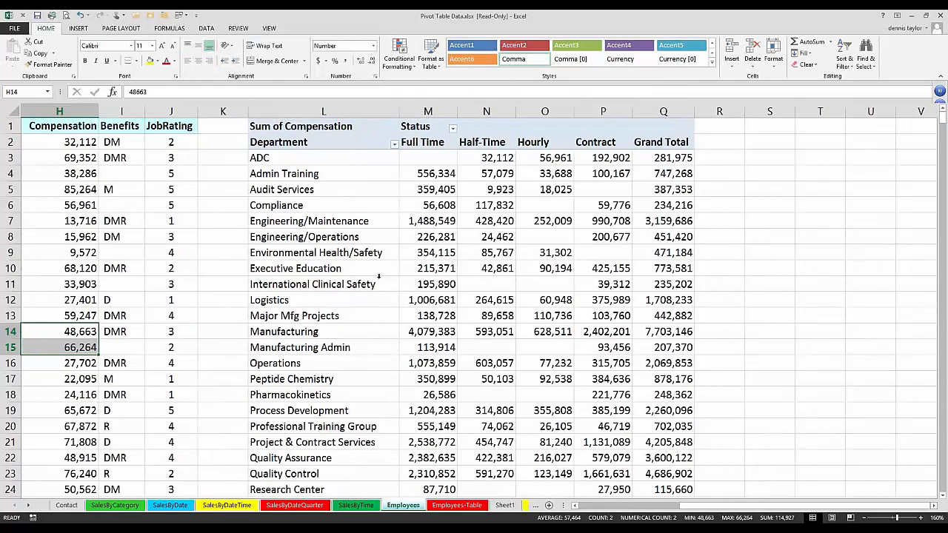
pyautogui.click(375, 341)
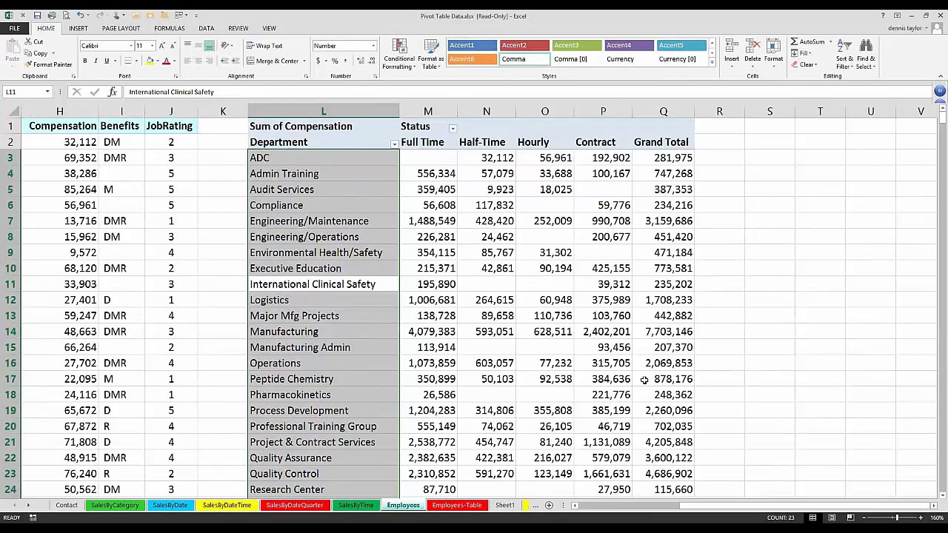
pyautogui.click(722, 395)
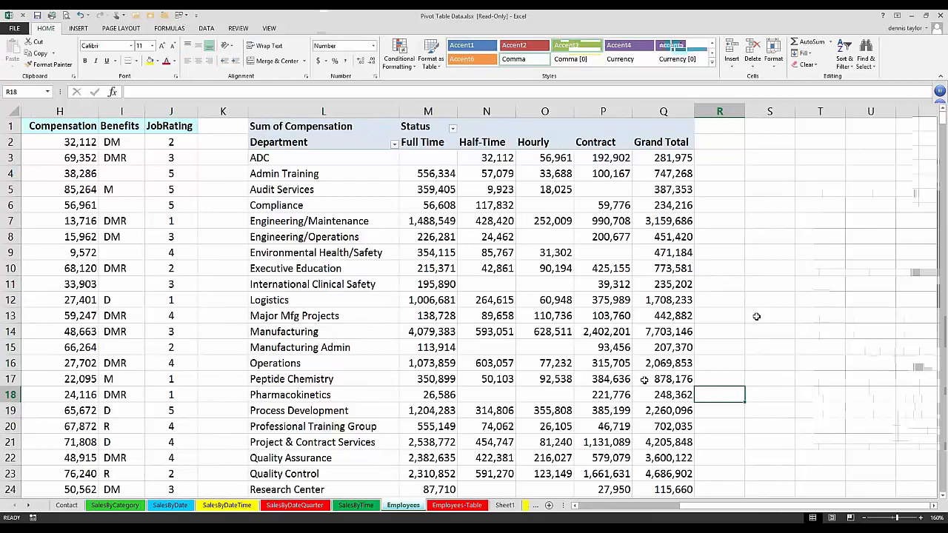
pyautogui.keyDown('ctrl'); pyautogui.scroll(-1, 756, 316); pyautogui.keyUp('ctrl')
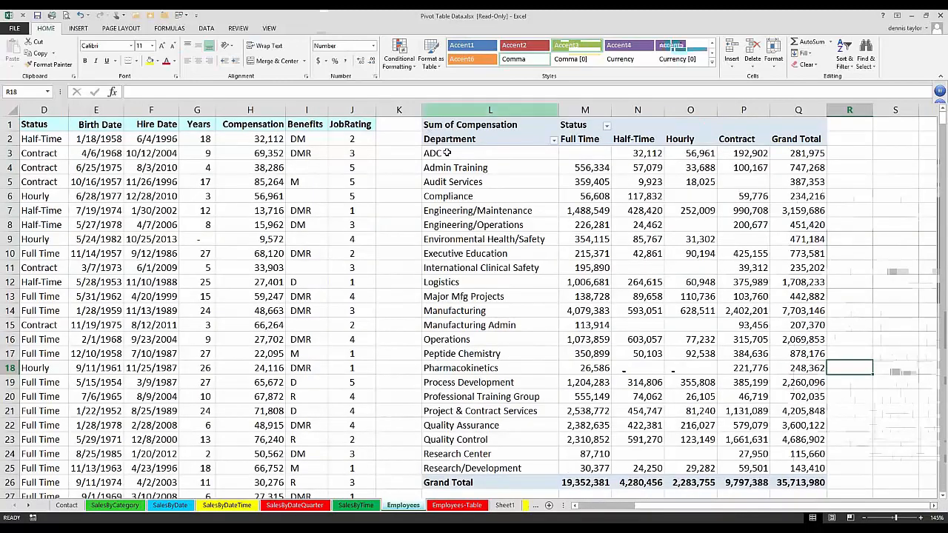
pyautogui.moveTo(437, 154); pyautogui.dragTo(811, 468)
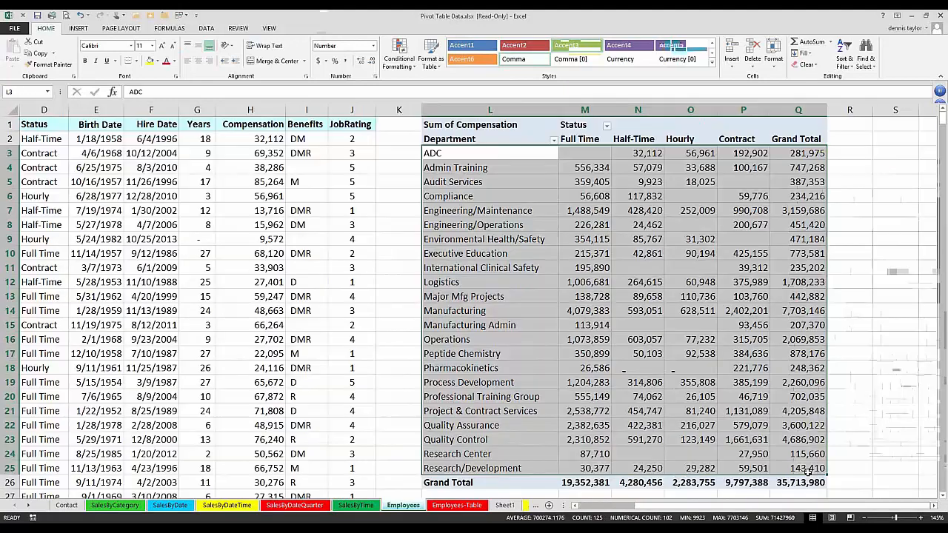
# Step: Sort the pivot table's departments by Grand Total from largest to smallest and select the sorted rows from Manufacturing to Research Center
pyautogui.click(933, 506)
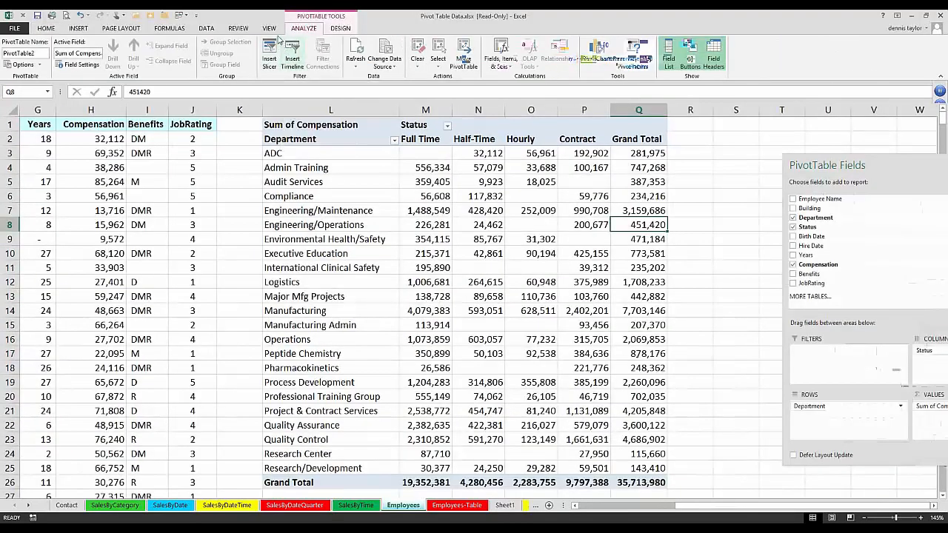
pyautogui.click(207, 29)
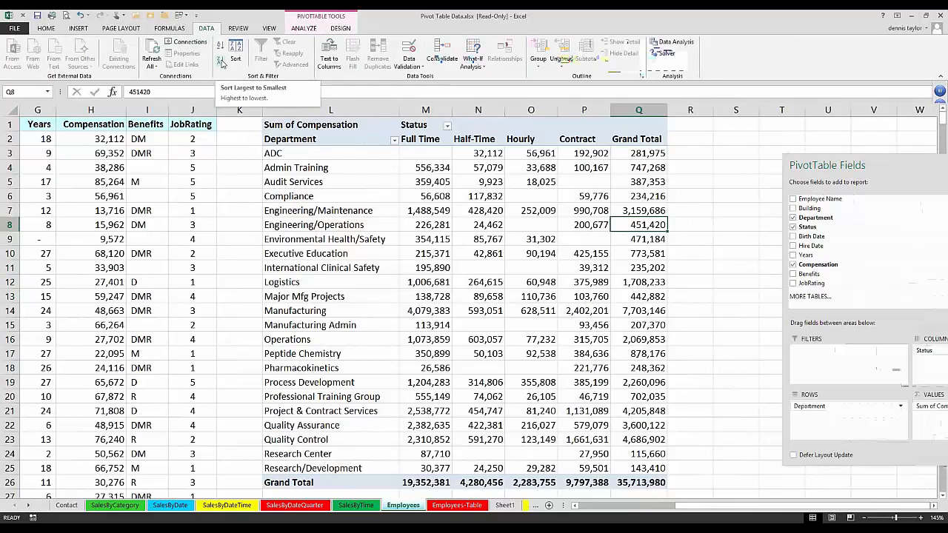
pyautogui.click(222, 62)
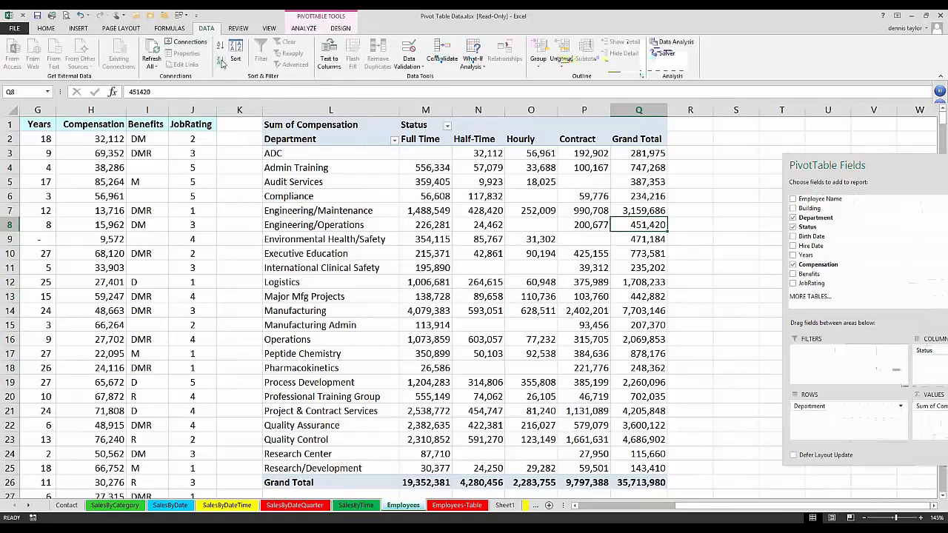
pyautogui.click(294, 153)
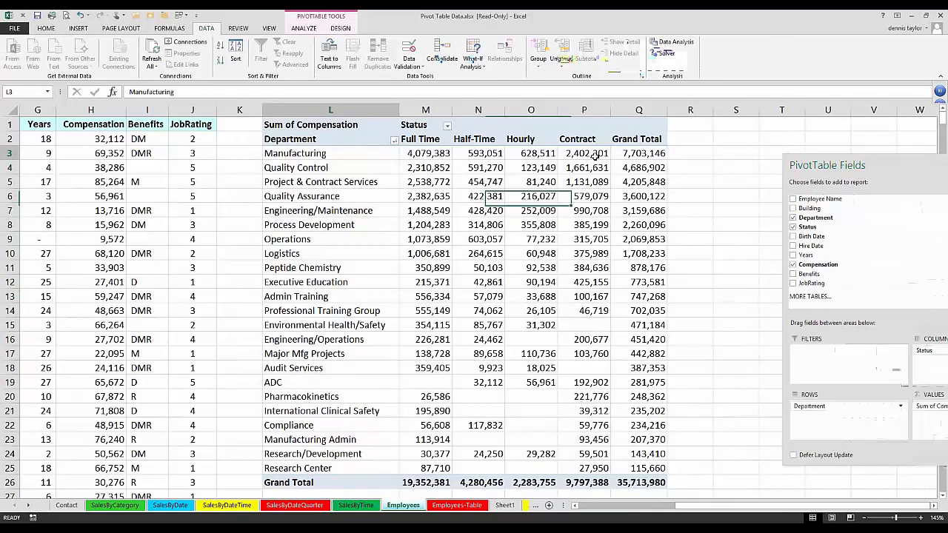
pyautogui.keyDown('shift'); pyautogui.click(595, 156); pyautogui.keyUp('shift')
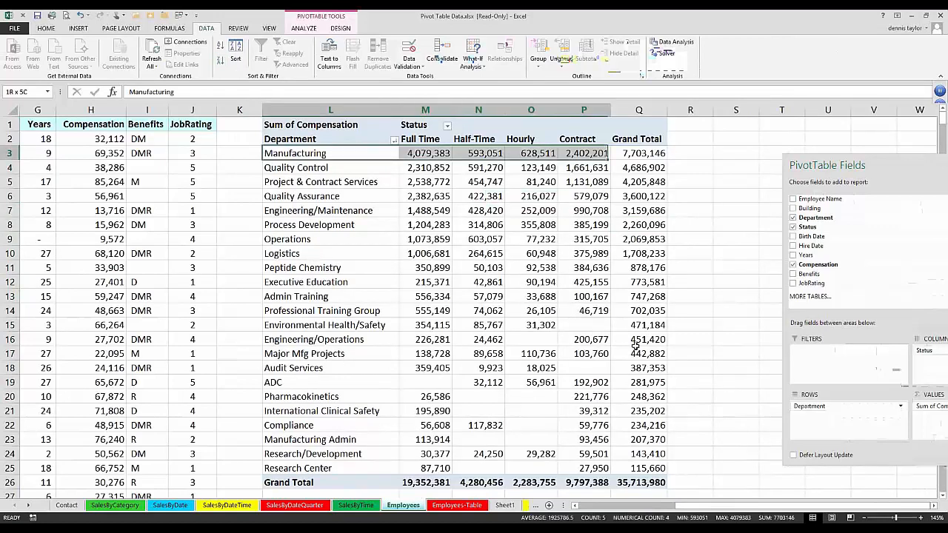
pyautogui.moveTo(635, 346); pyautogui.dragTo(643, 469)
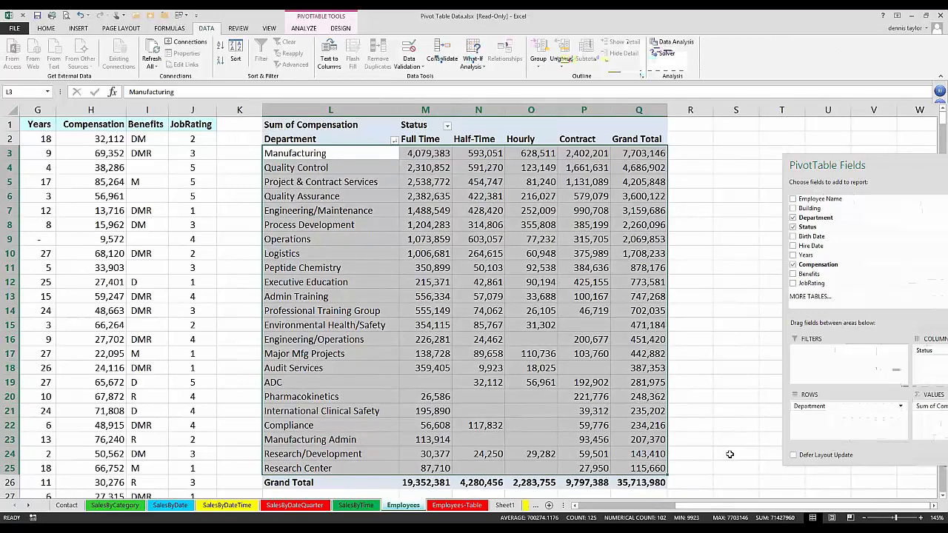
pyautogui.hotkey('alt', 'h')
pyautogui.press('s')
pyautogui.press('s')
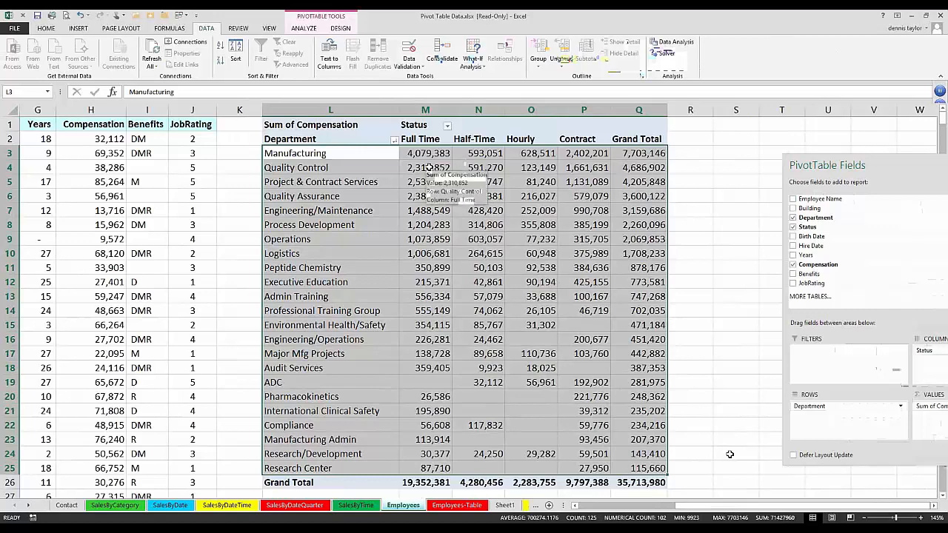
# Step: Sort the pivot table by Full Time compensation from largest to smallest, and put the departments back in A-to-Z order
pyautogui.click(430, 168)
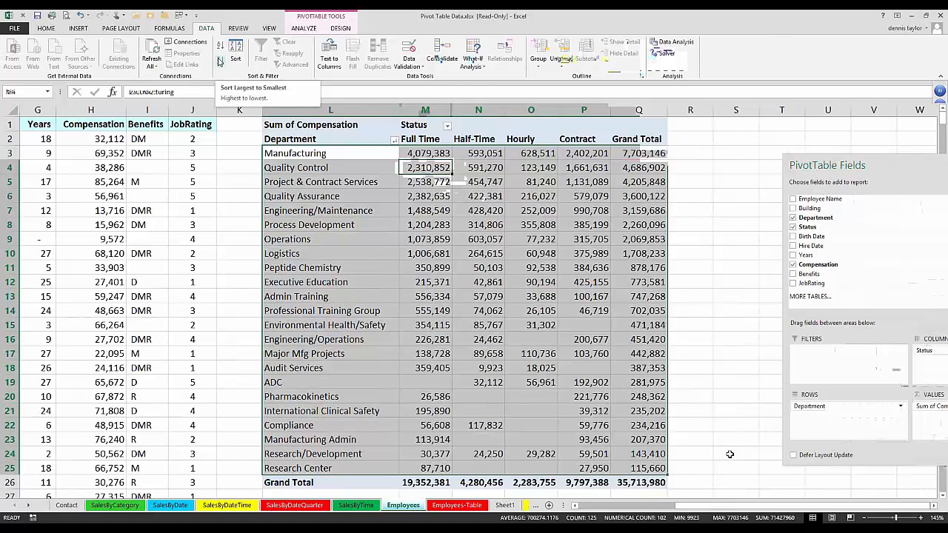
pyautogui.click(218, 61)
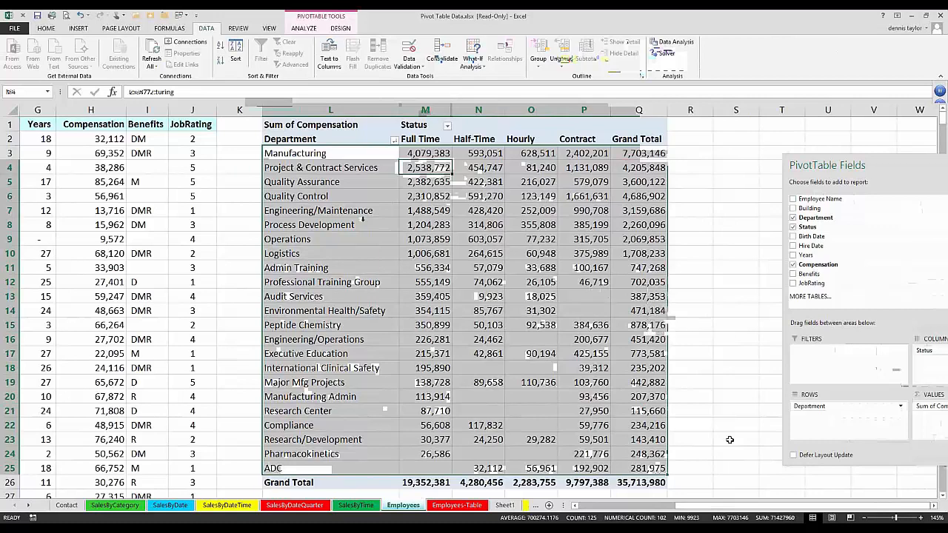
pyautogui.click(357, 195)
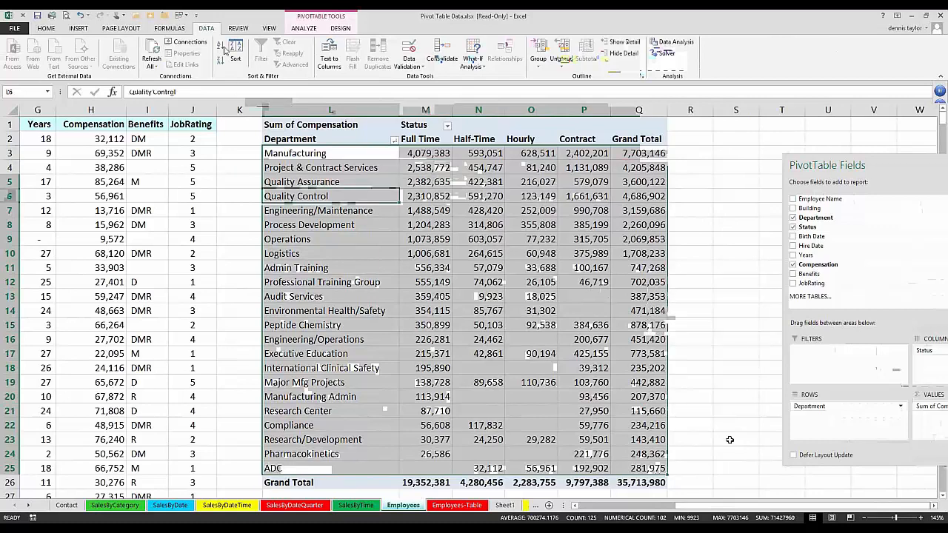
pyautogui.click(220, 44)
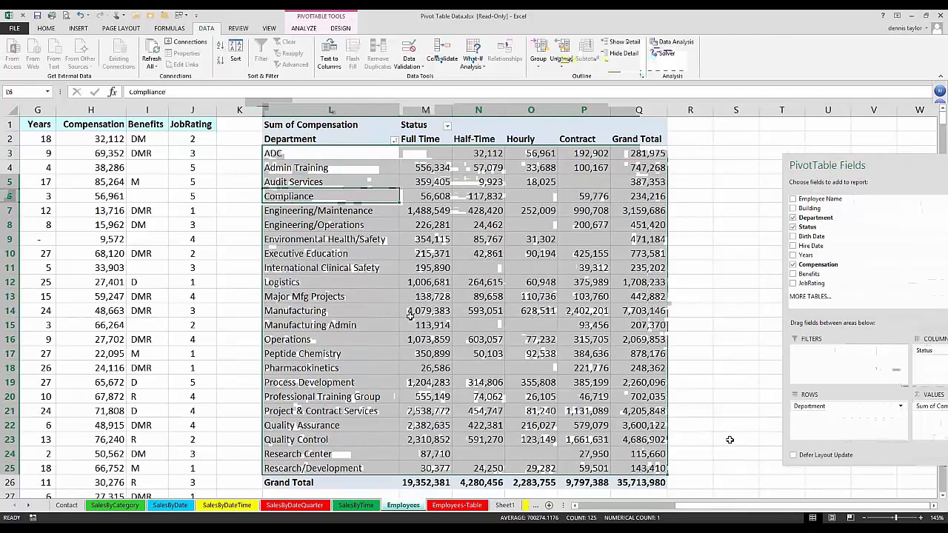
pyautogui.click(372, 312)
pyautogui.moveTo(410, 316); pyautogui.dragTo(410, 317)
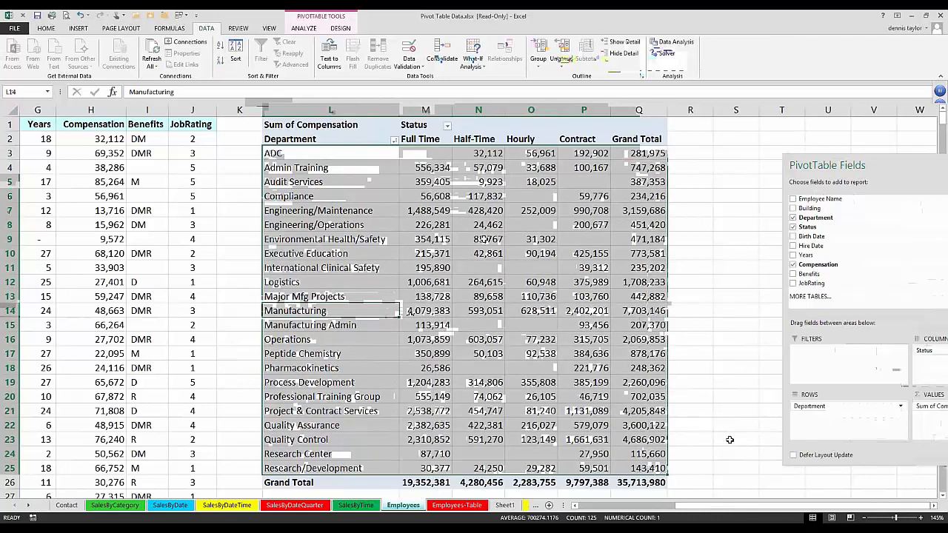
pyautogui.click(485, 239)
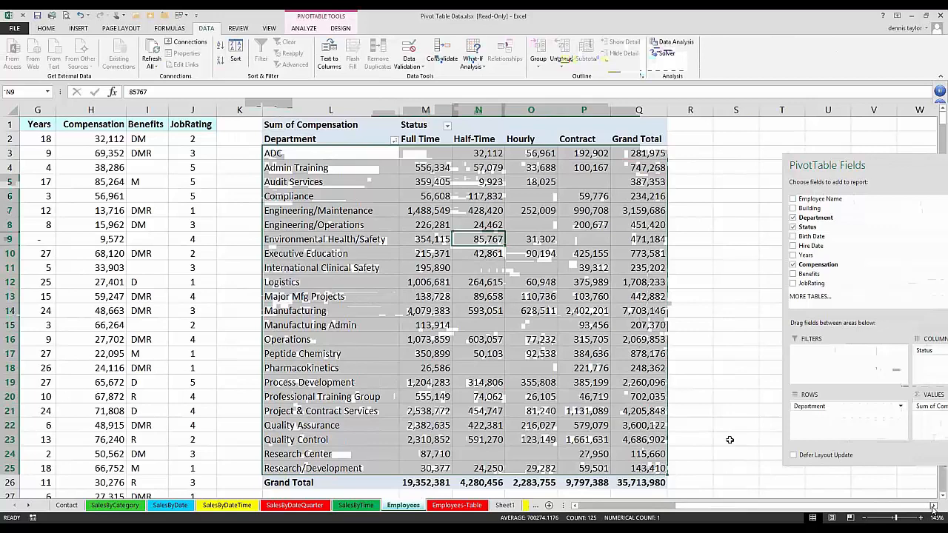
# Step: Move the PivotTable Fields list fully into view in the empty columns beside the pivot table
pyautogui.click(933, 507)
pyautogui.click(933, 506)
pyautogui.click(933, 507)
pyautogui.click(933, 507)
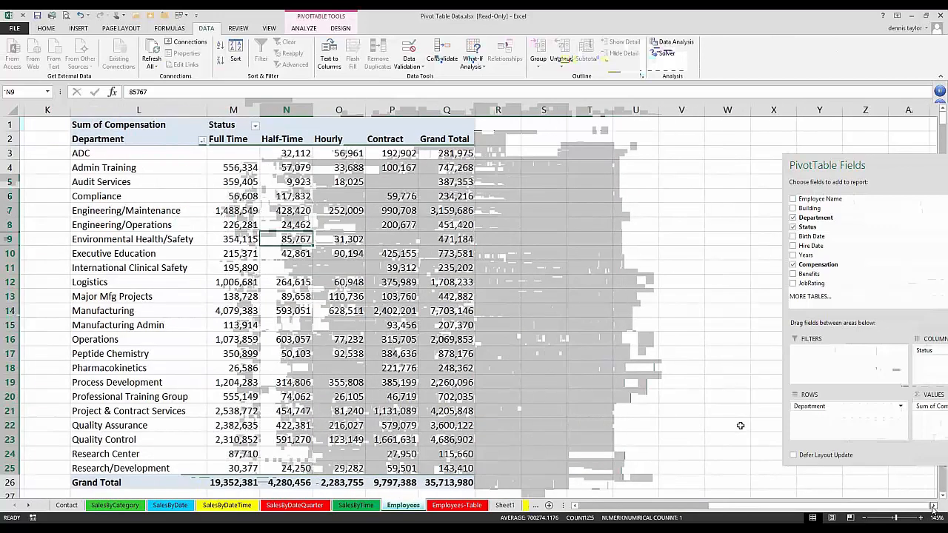
pyautogui.moveTo(862, 166); pyautogui.dragTo(611, 273)
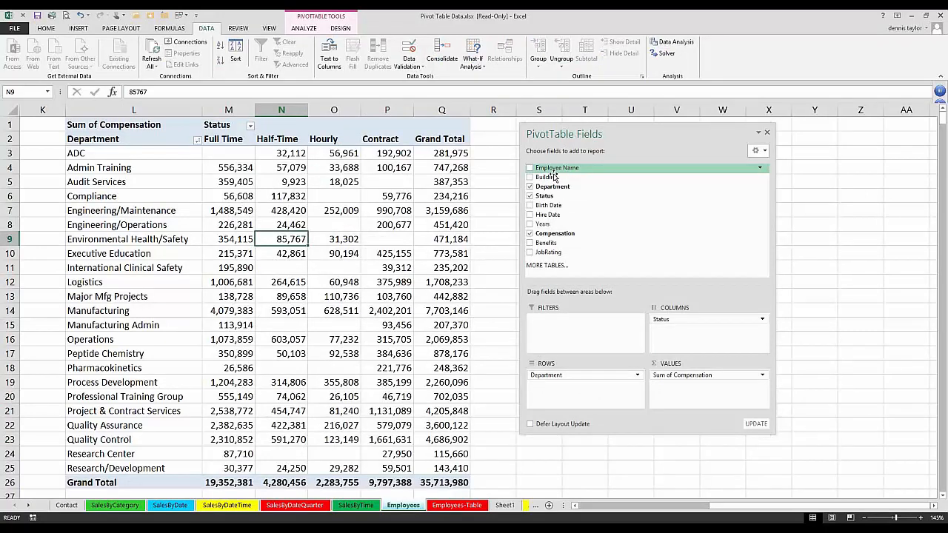
# Step: Add Employee Name as a count to the pivot table's values after Sum of Compensation, and move the field list off the headings
pyautogui.moveTo(538, 169); pyautogui.dragTo(706, 407)
pyautogui.moveTo(569, 171); pyautogui.dragTo(688, 389)
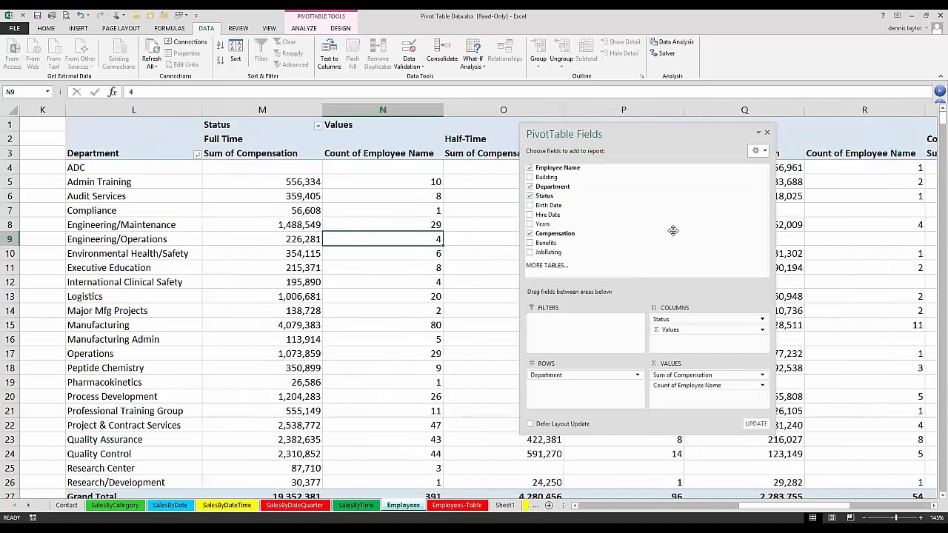
pyautogui.moveTo(673, 230); pyautogui.dragTo(693, 333)
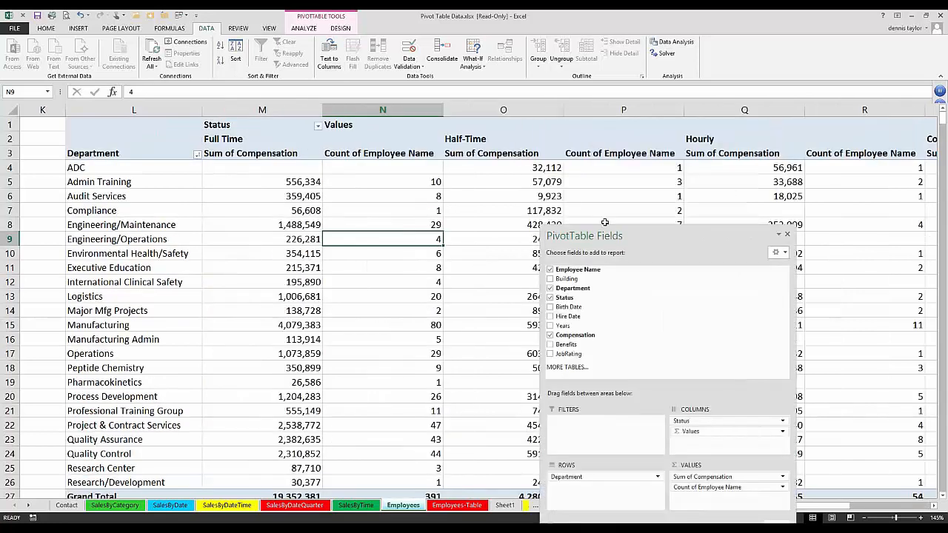
# Step: Examine the widened pivot table across all its status groups, including the Count of Employee Name headings for Full Time, Half-Time and Hourly
pyautogui.click(33, 124)
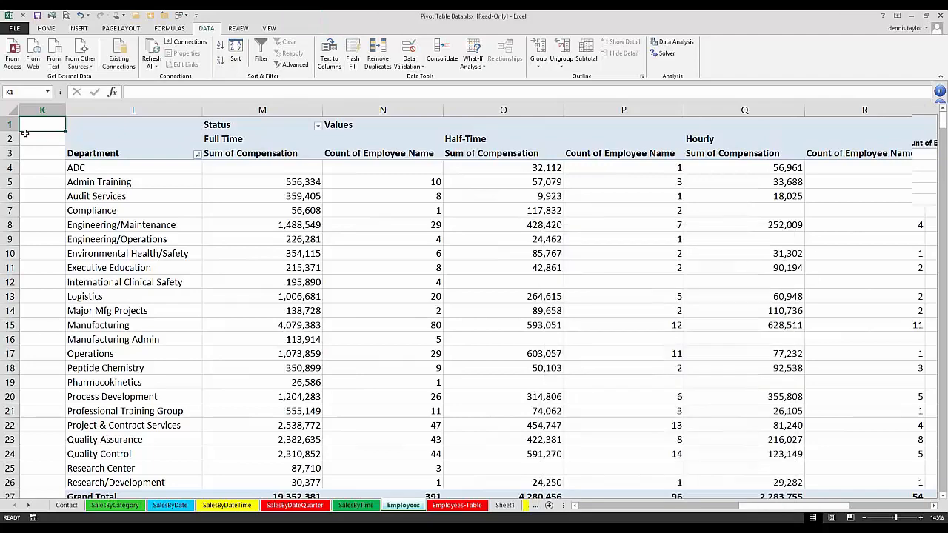
pyautogui.scroll(-3, 24, 133)
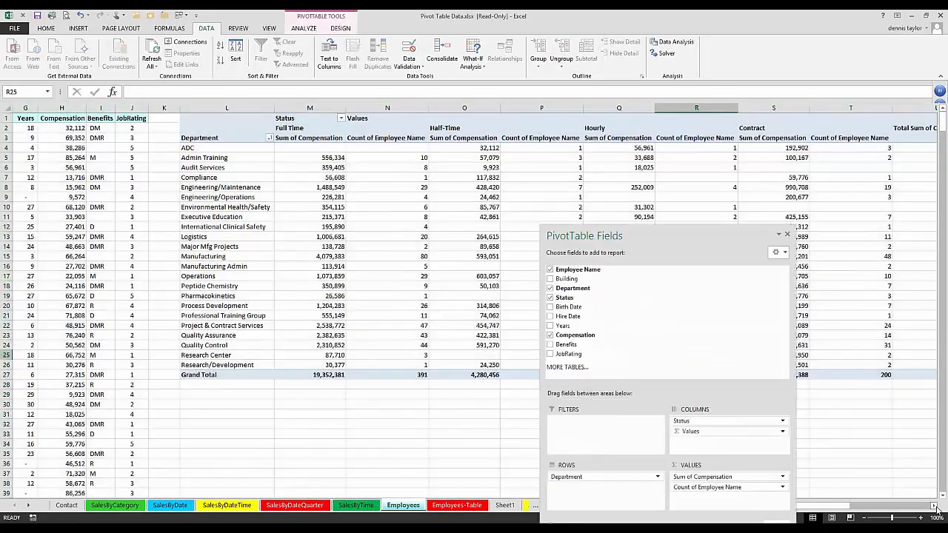
pyautogui.click(934, 505)
pyautogui.click(933, 505)
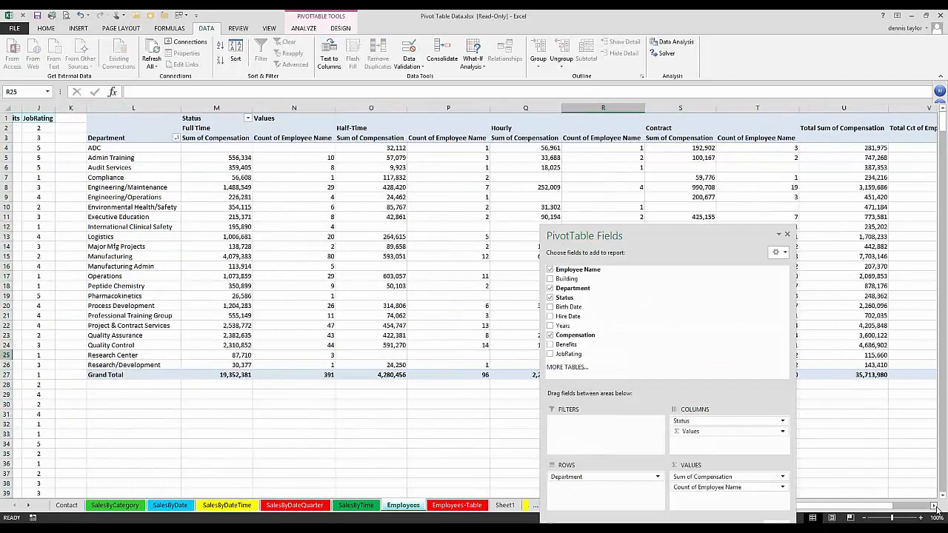
pyautogui.click(933, 505)
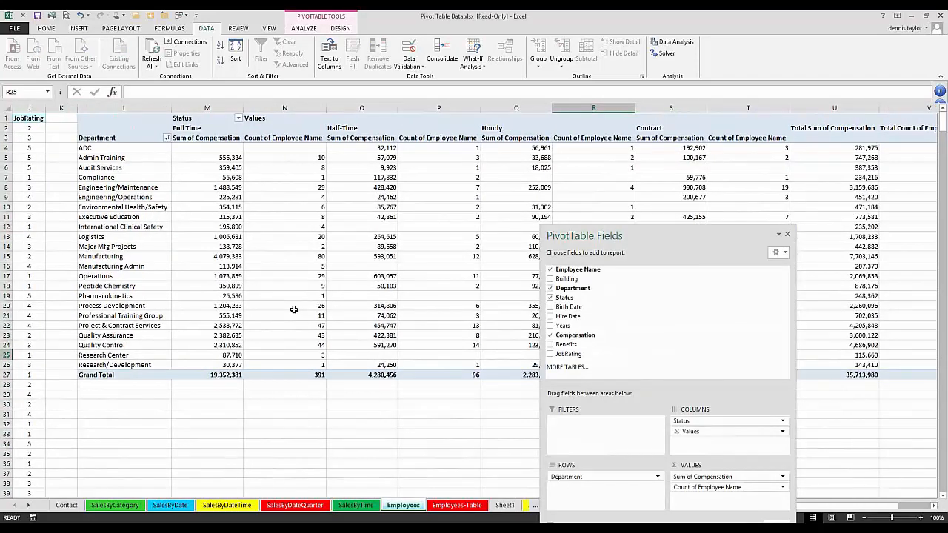
pyautogui.hotkey('ctrl', 'z')
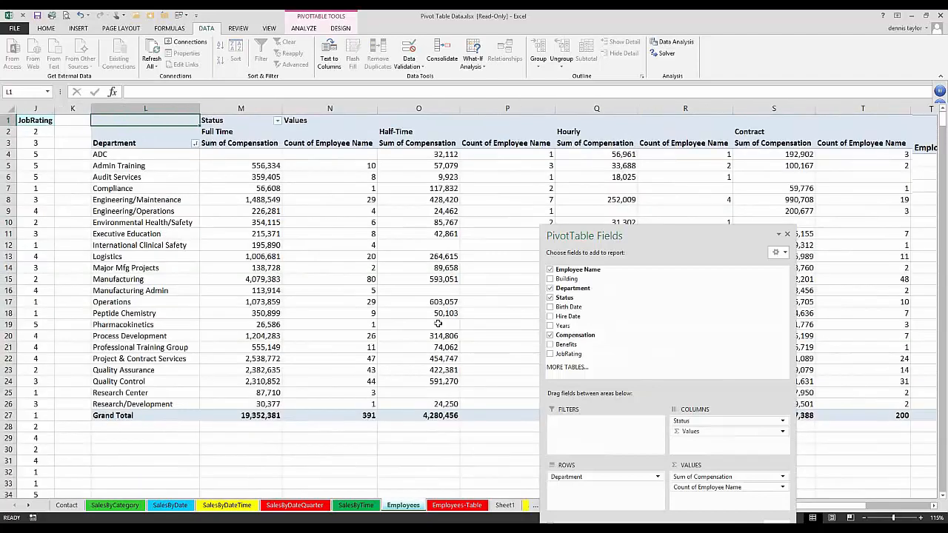
pyautogui.scroll(2, 439, 324)
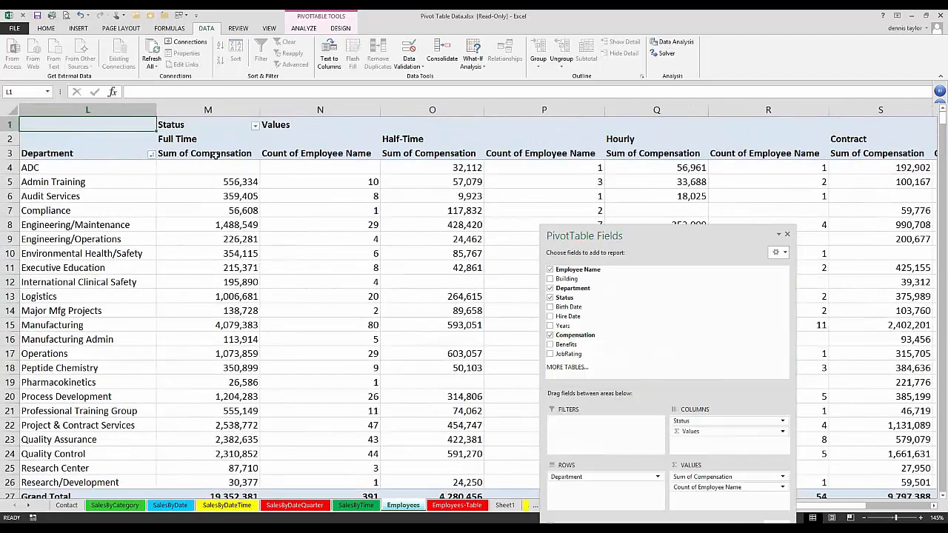
pyautogui.click(318, 153)
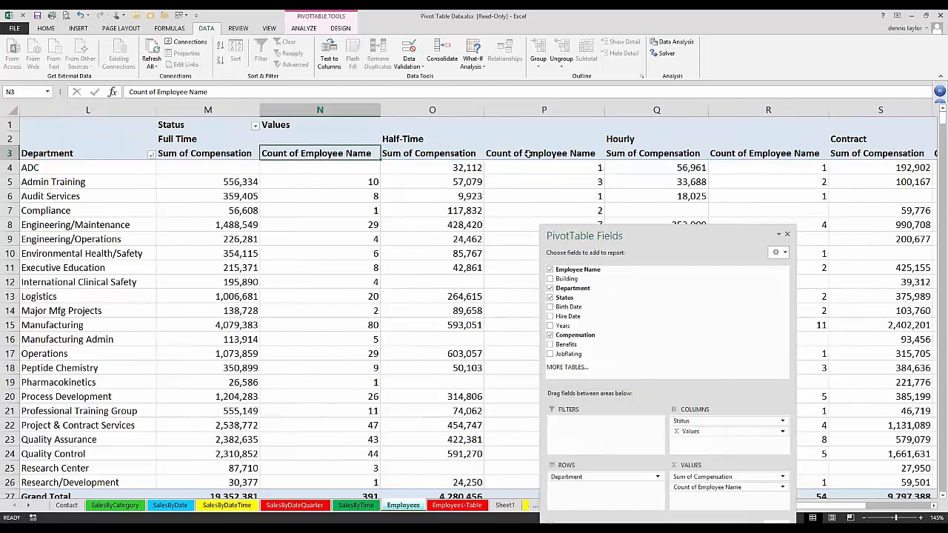
pyautogui.click(545, 153)
pyautogui.click(714, 153)
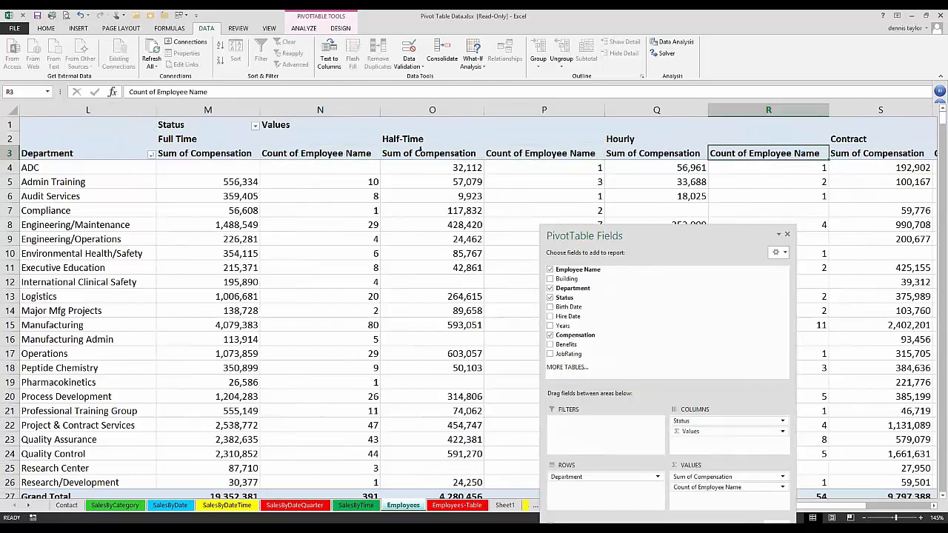
# Step: Rename the Count of Employee Name heading under Full Time as Headcount, and autofit the widths of the sheet's columns
pyautogui.click(345, 153)
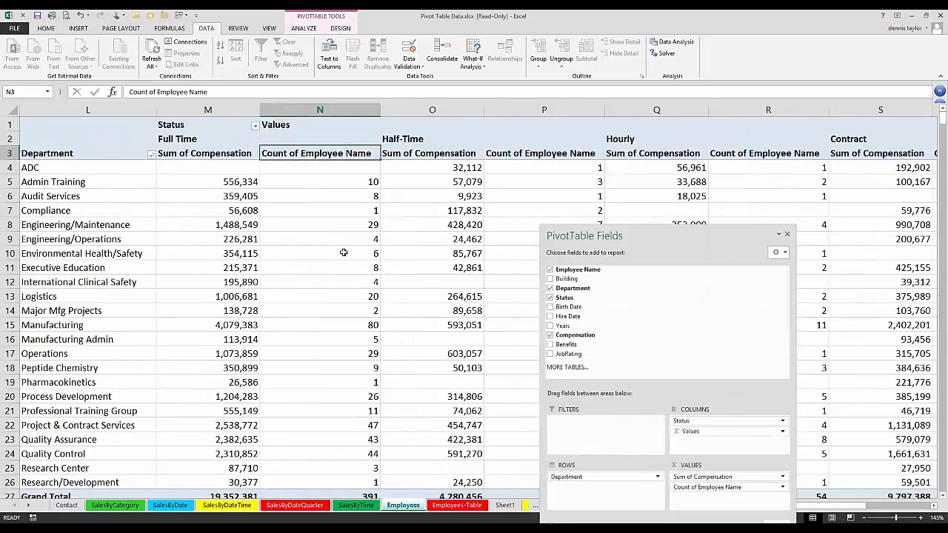
pyautogui.moveTo(344, 253)
pyautogui.click(933, 507)
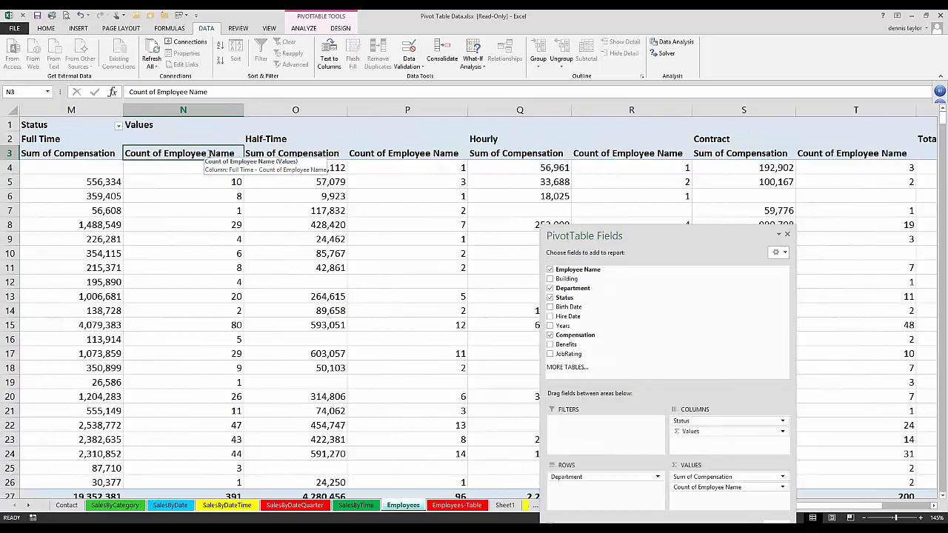
pyautogui.write('Headcouont')
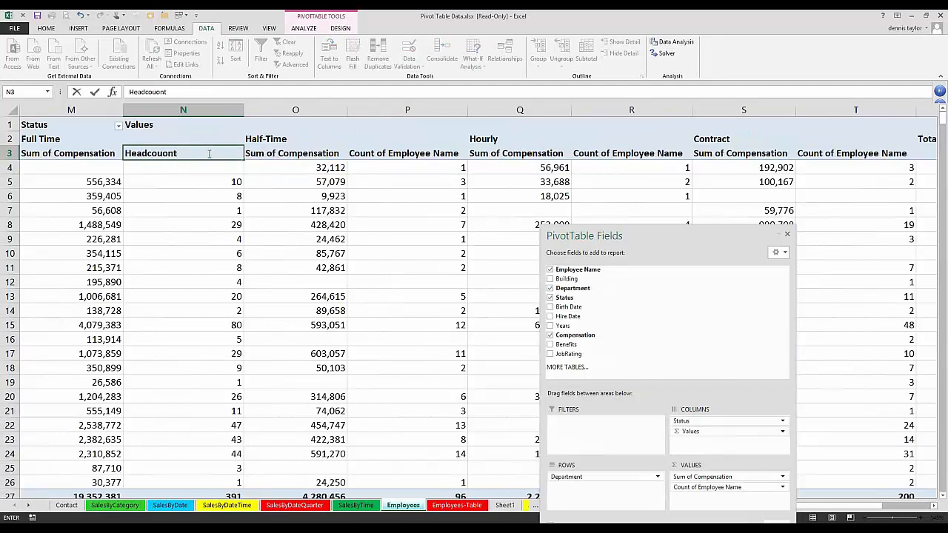
pyautogui.press('BackSpace')
pyautogui.press('BackSpace')
pyautogui.press('BackSpace')
pyautogui.write('nt')
pyautogui.press('Return')
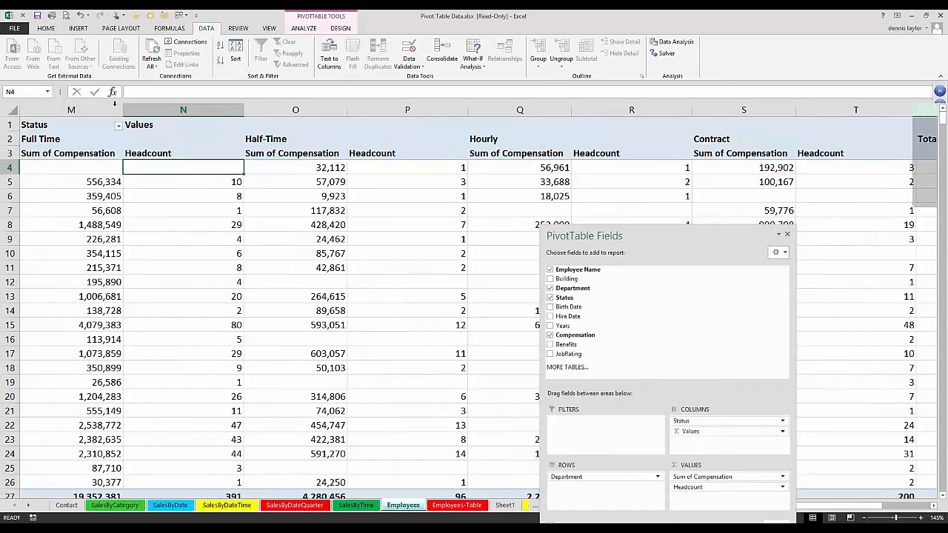
pyautogui.click(12, 111)
pyautogui.doubleClick(125, 109)
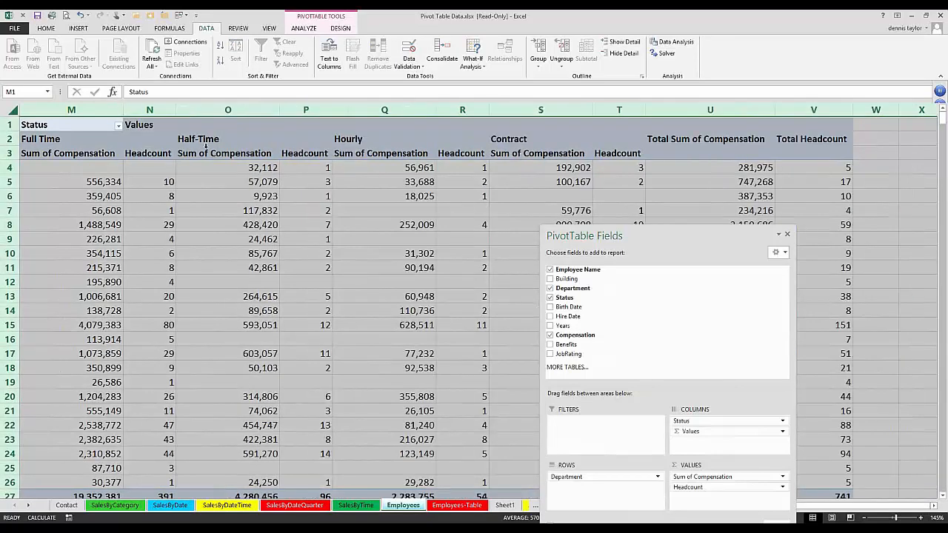
# Step: Rename the Sum of Compensation heading under Half-Time as Total Comp, and autofit the sheet's columns to the shorter headings
pyautogui.click(209, 153)
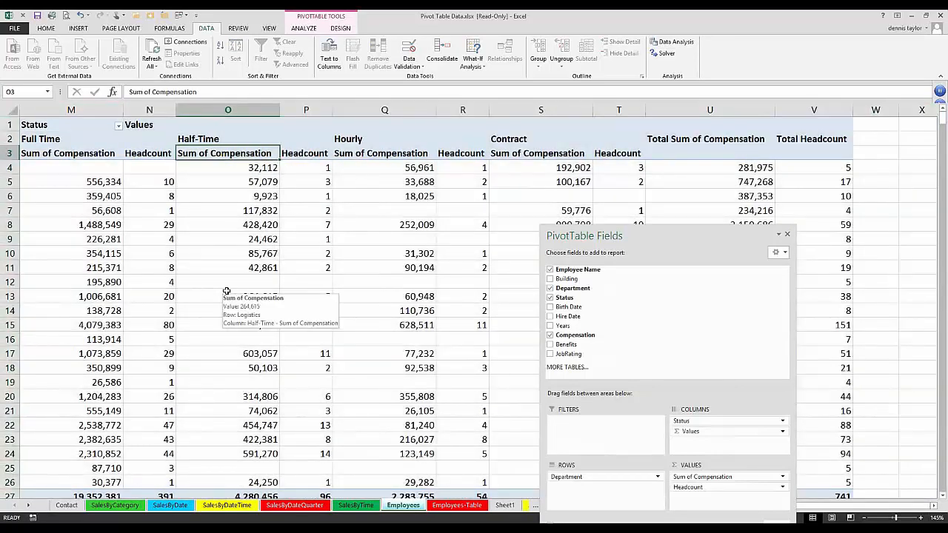
pyautogui.write('T')
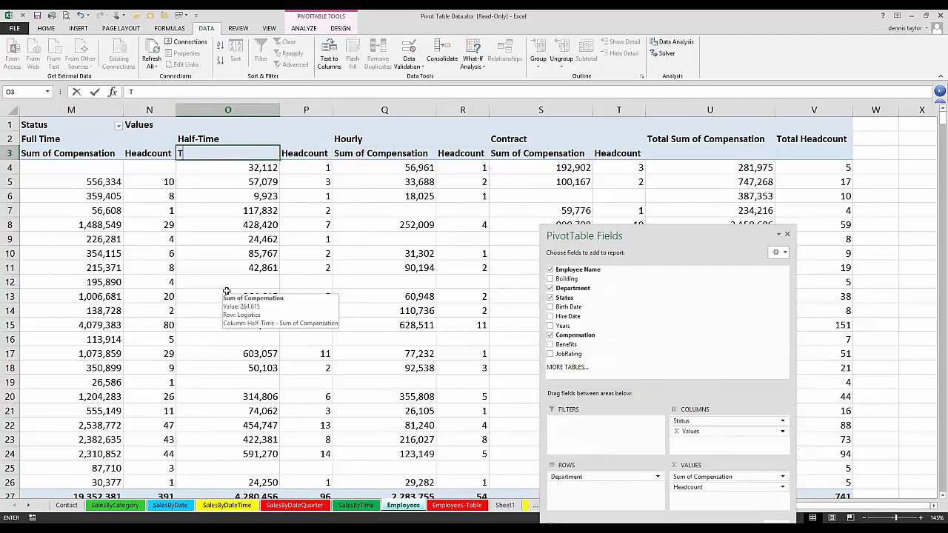
pyautogui.write('otal C')
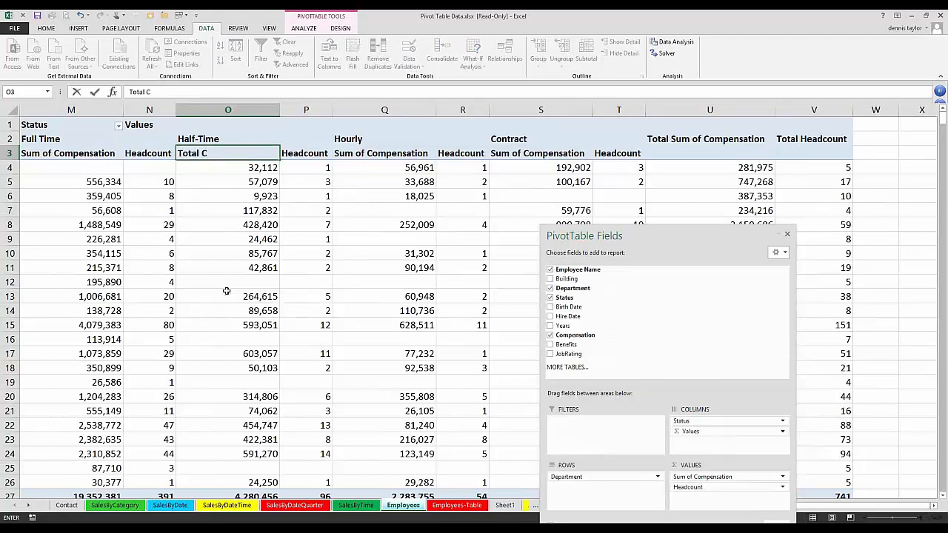
pyautogui.write('omp')
pyautogui.press('Return')
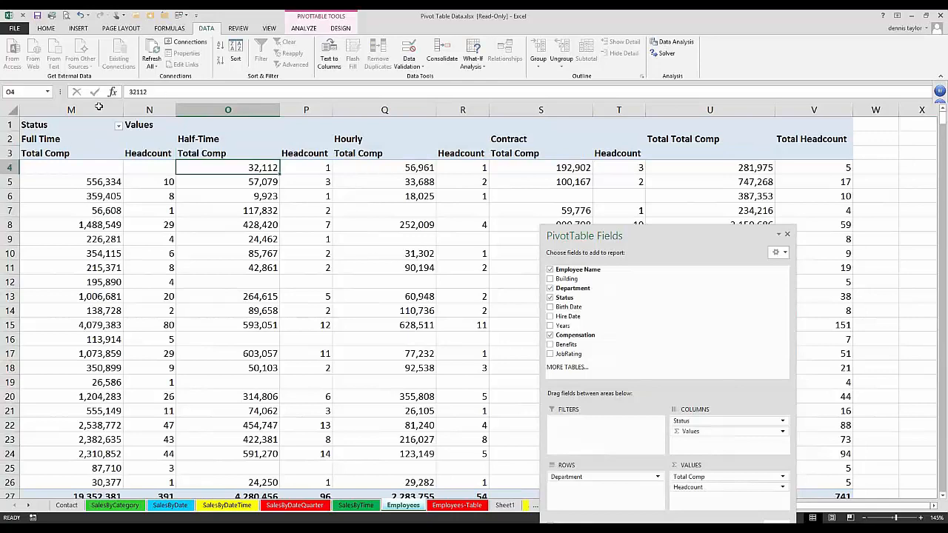
pyautogui.click(11, 110)
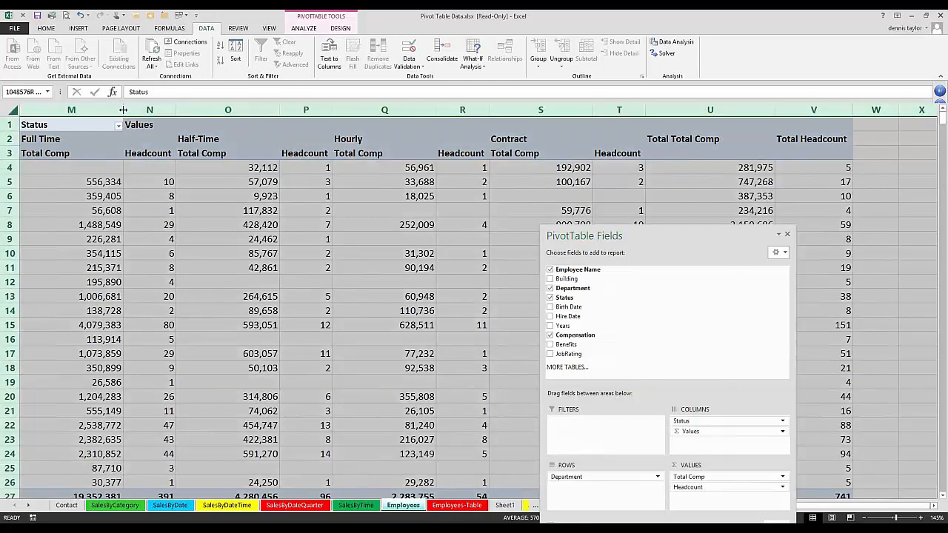
pyautogui.click(206, 248)
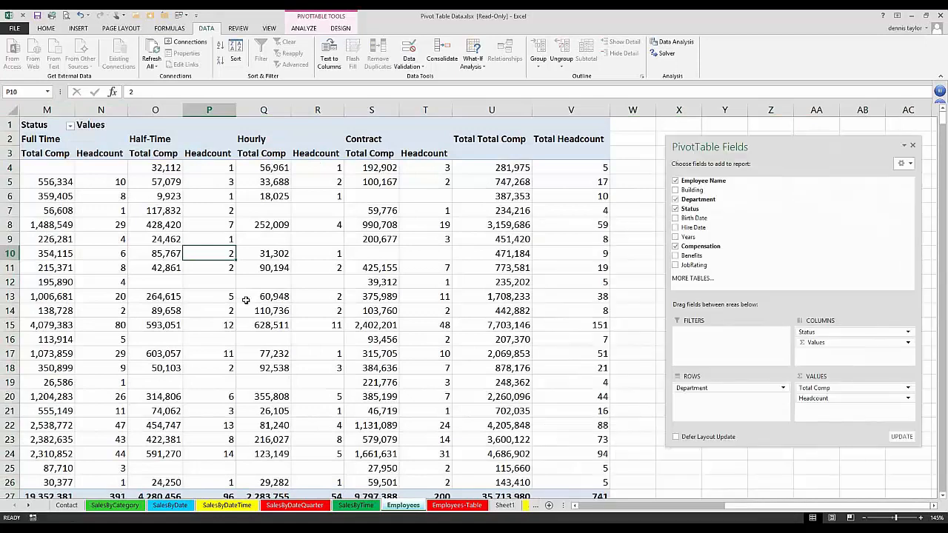
# Step: Examine the paired Total Comp and Headcount columns for the Full Time, Half-Time and Hourly statuses beside the department names
pyautogui.click(248, 298)
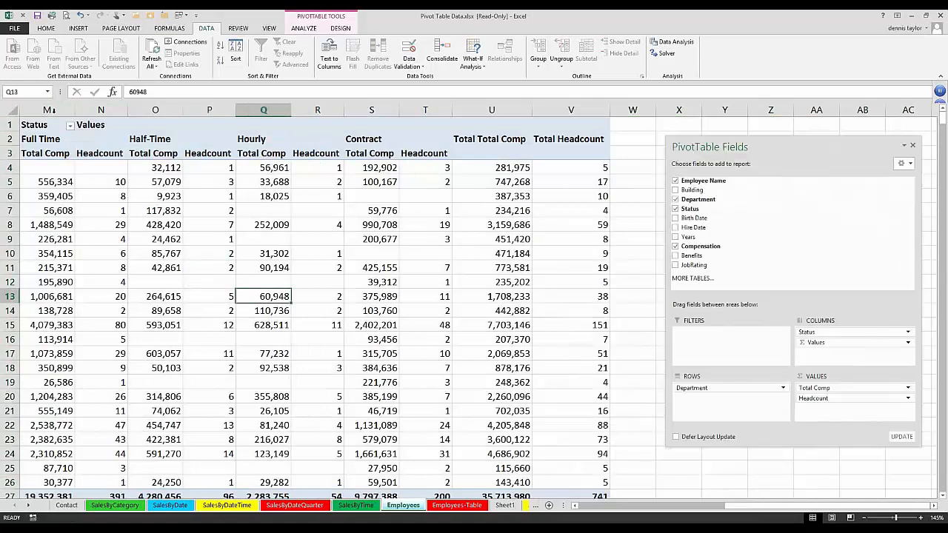
pyautogui.moveTo(52, 110); pyautogui.dragTo(101, 110)
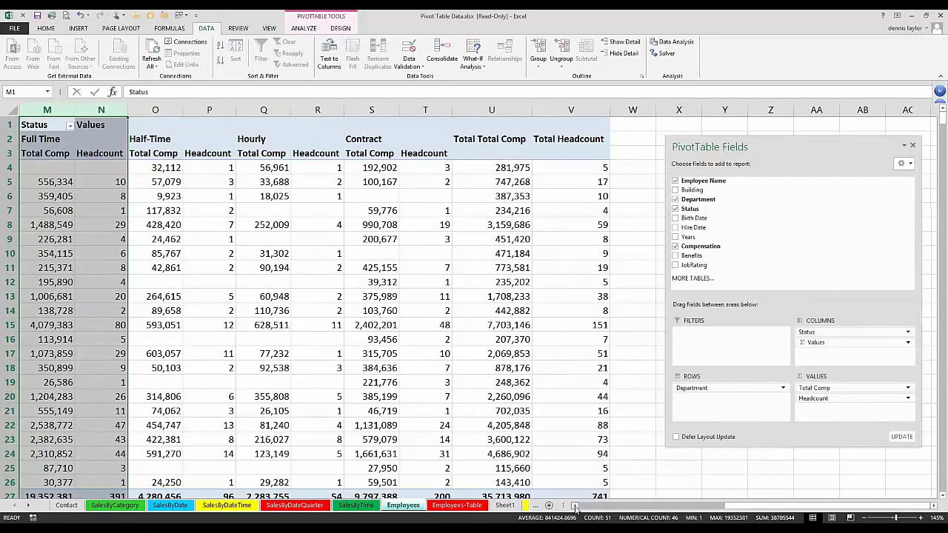
pyautogui.click(575, 508)
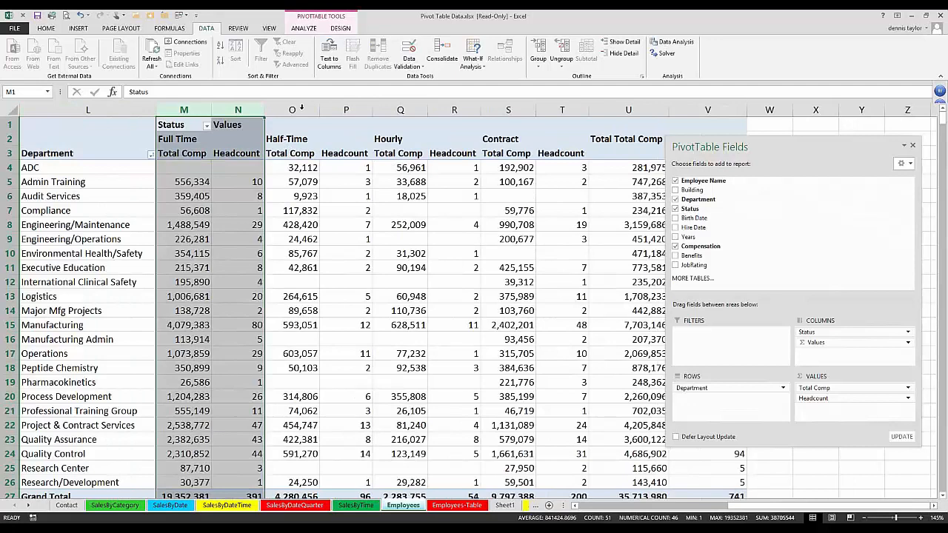
pyautogui.moveTo(301, 108); pyautogui.dragTo(345, 109)
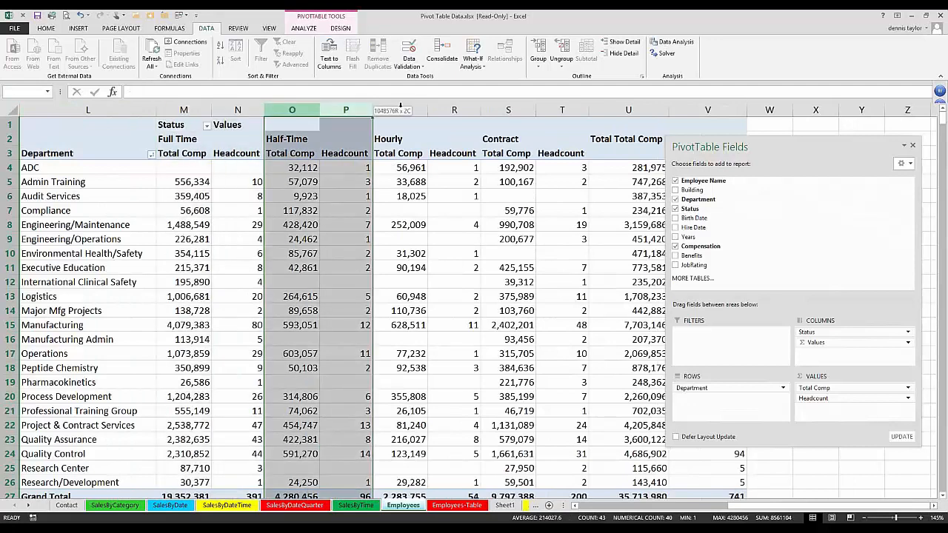
pyautogui.moveTo(404, 110); pyautogui.dragTo(453, 110)
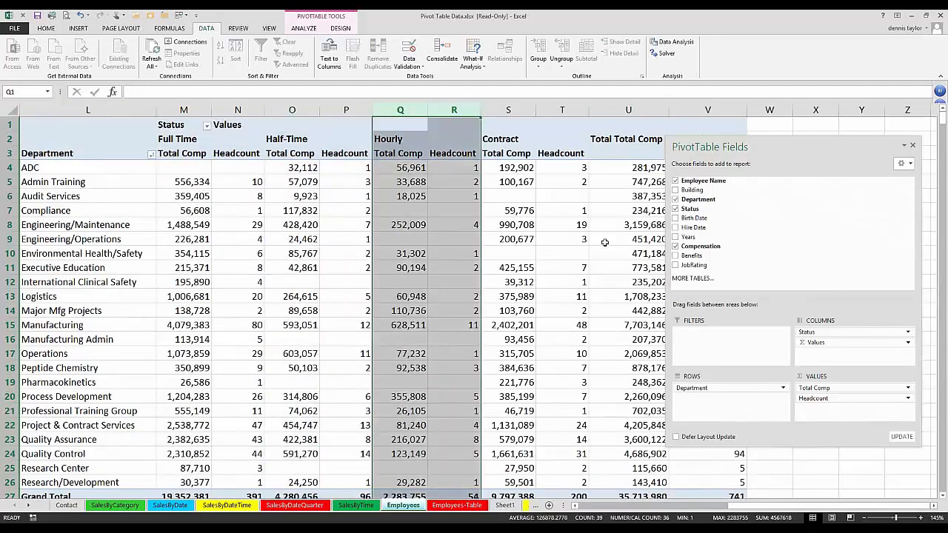
pyautogui.click(604, 242)
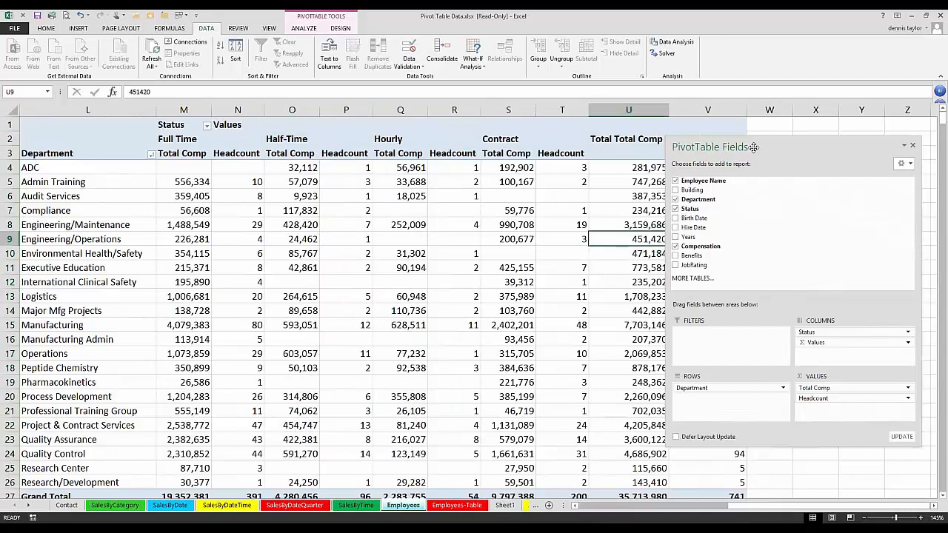
# Step: Raise and narrow the PivotTable Fields list, and place Values above Status in the Columns area
pyautogui.moveTo(753, 147); pyautogui.dragTo(719, 119)
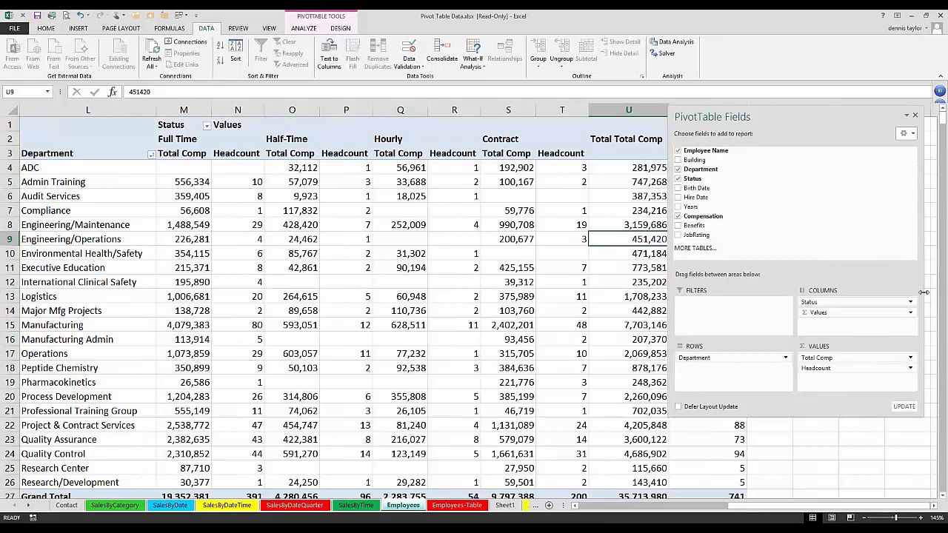
pyautogui.moveTo(923, 292); pyautogui.dragTo(768, 315)
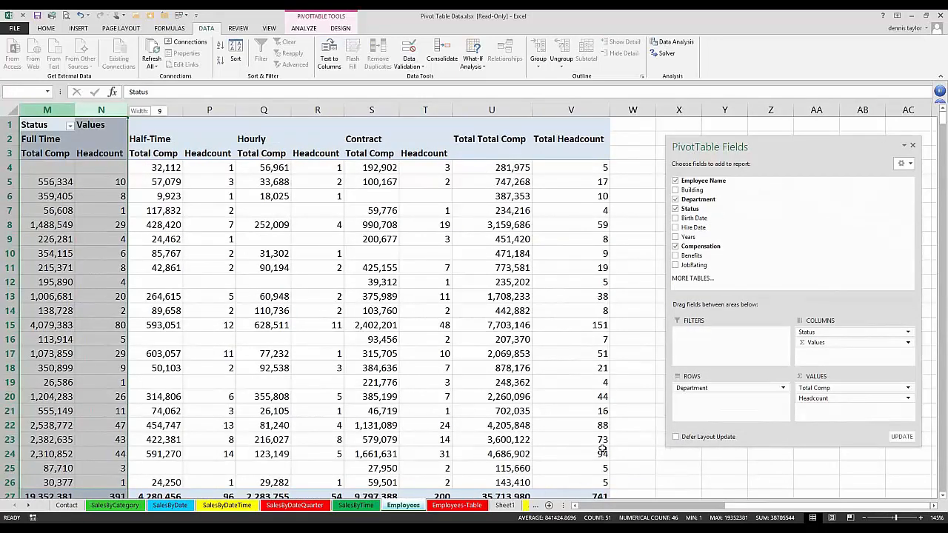
pyautogui.moveTo(770, 302); pyautogui.dragTo(765, 325)
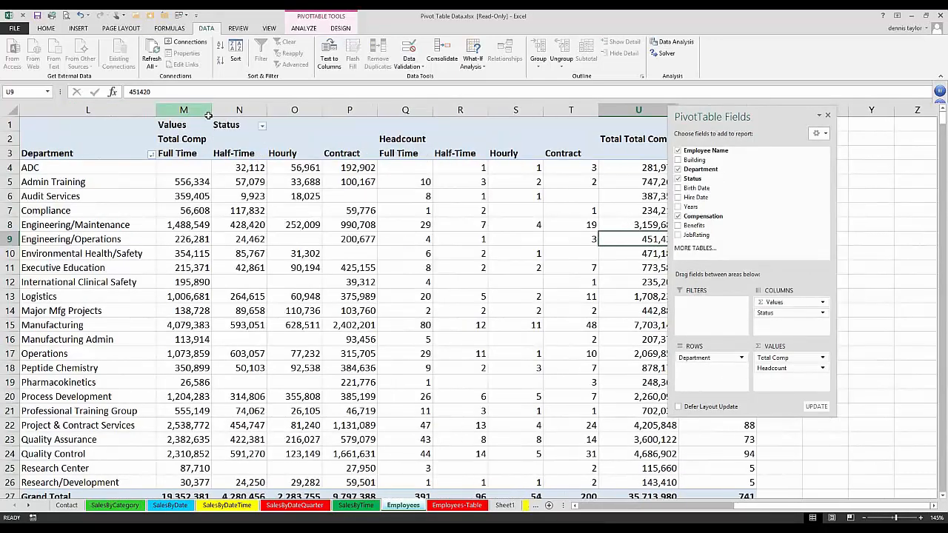
# Step: Autofit columns M through V, covering the pivot table's Total Comp, Headcount and grand total columns
pyautogui.moveTo(209, 114); pyautogui.dragTo(351, 115)
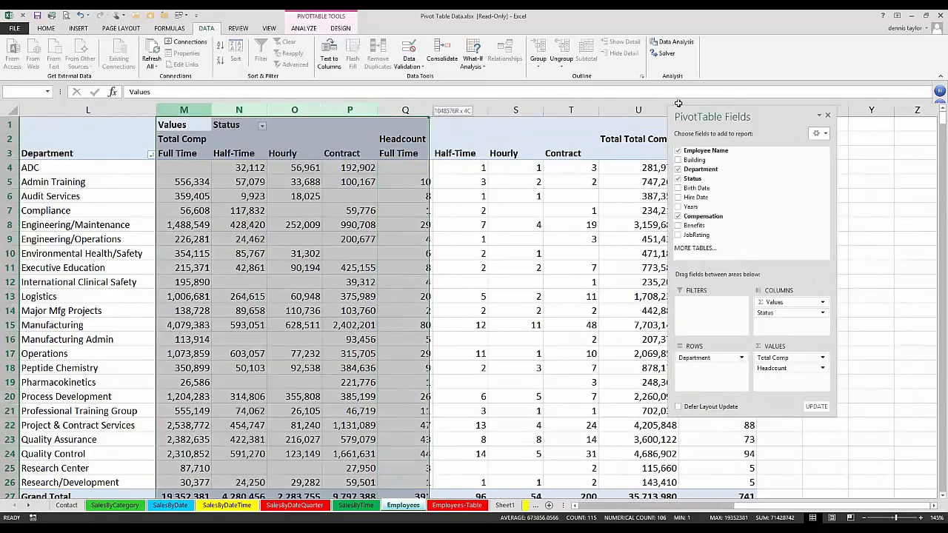
pyautogui.moveTo(430, 111); pyautogui.dragTo(729, 107)
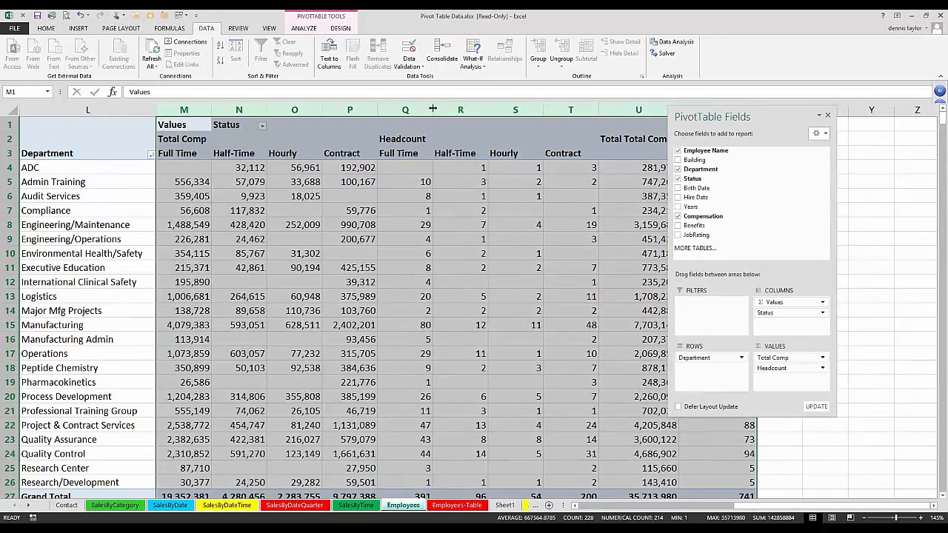
pyautogui.doubleClick(433, 108)
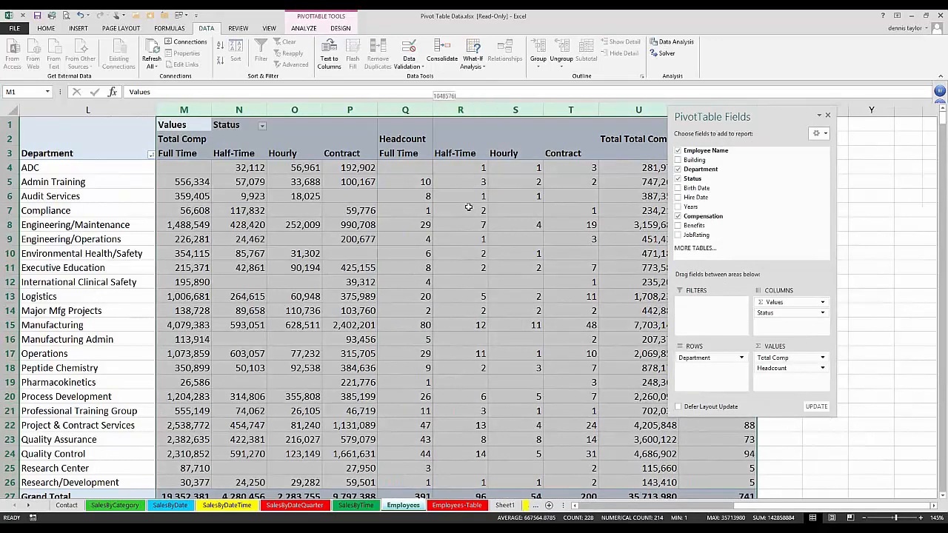
pyautogui.click(475, 224)
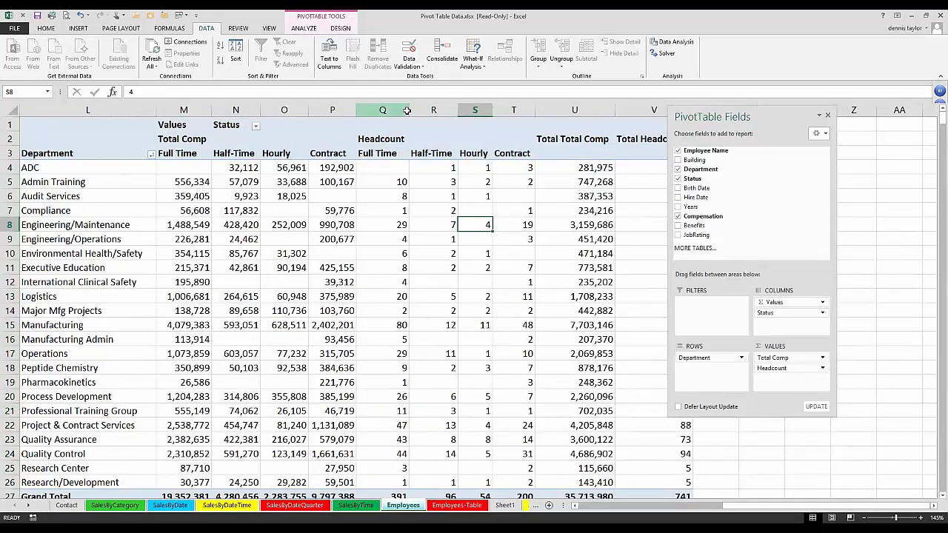
# Step: Move Total Comp below Headcount in the Values area, and autofit the sheet's columns to the reordered layout
pyautogui.moveTo(407, 110); pyautogui.dragTo(514, 110)
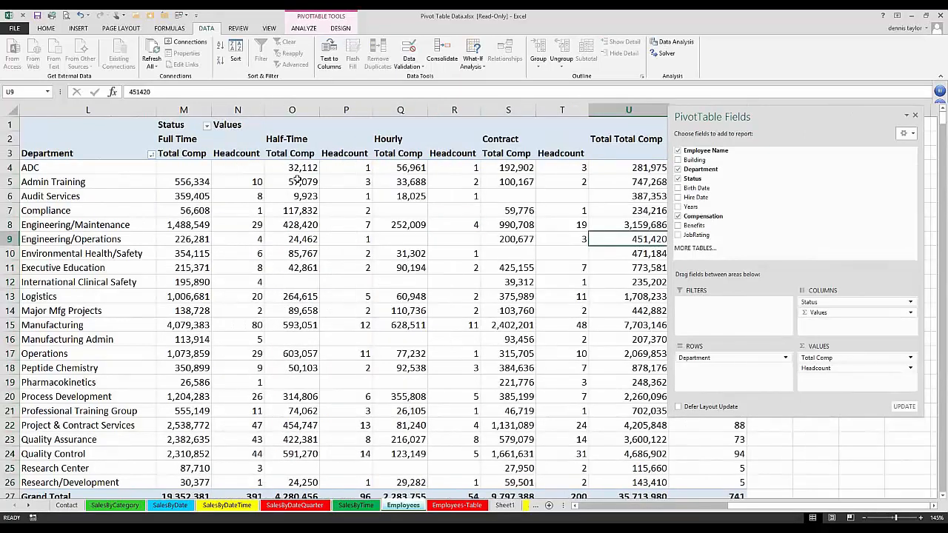
pyautogui.moveTo(774, 302); pyautogui.dragTo(836, 309)
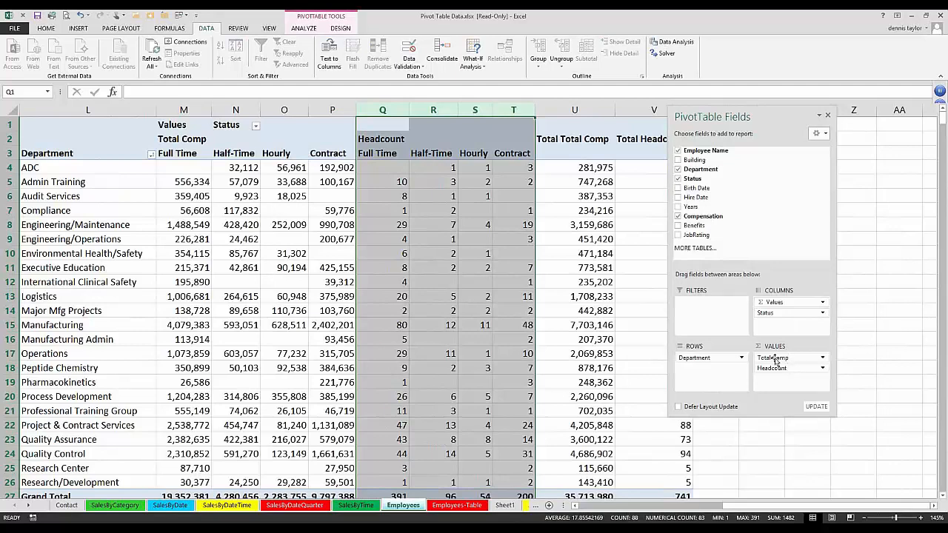
pyautogui.moveTo(775, 359); pyautogui.dragTo(775, 382)
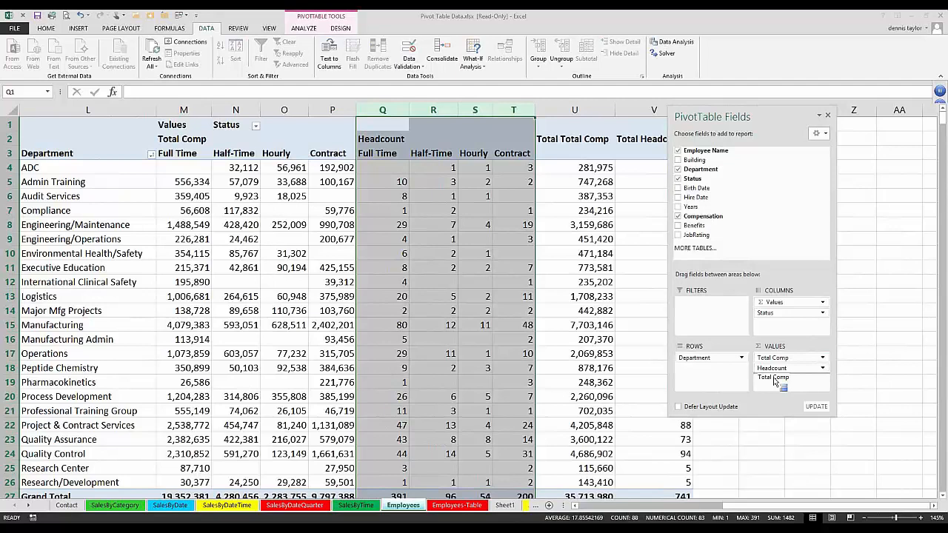
pyautogui.moveTo(775, 382); pyautogui.dragTo(773, 378)
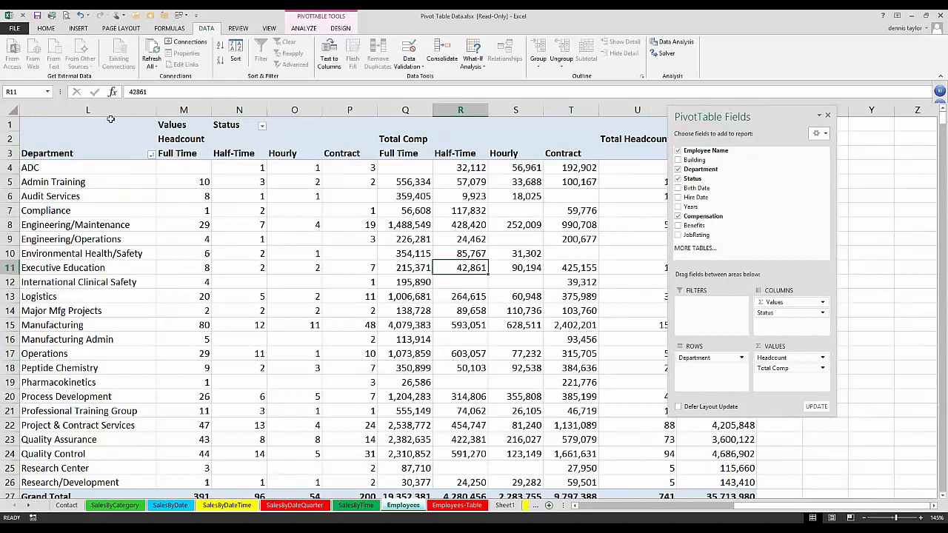
pyautogui.click(13, 110)
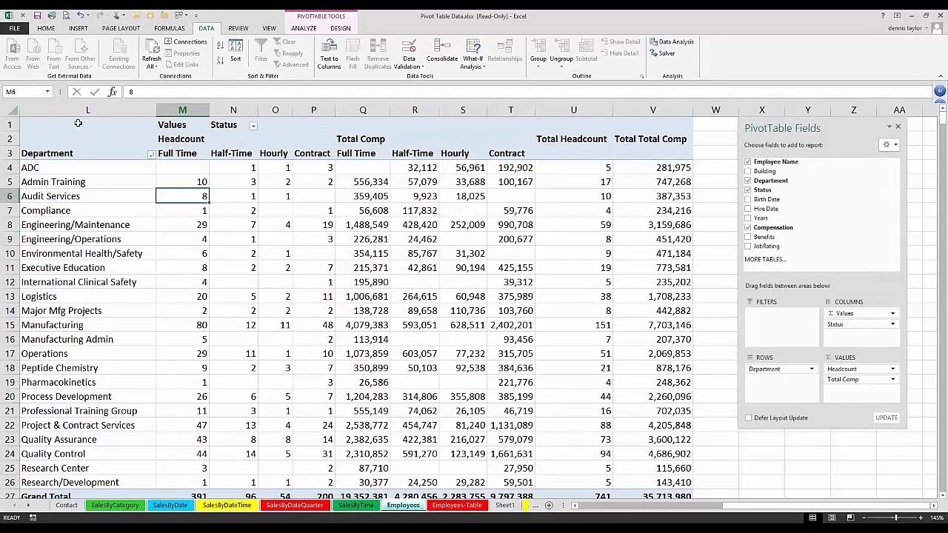
pyautogui.click(78, 123)
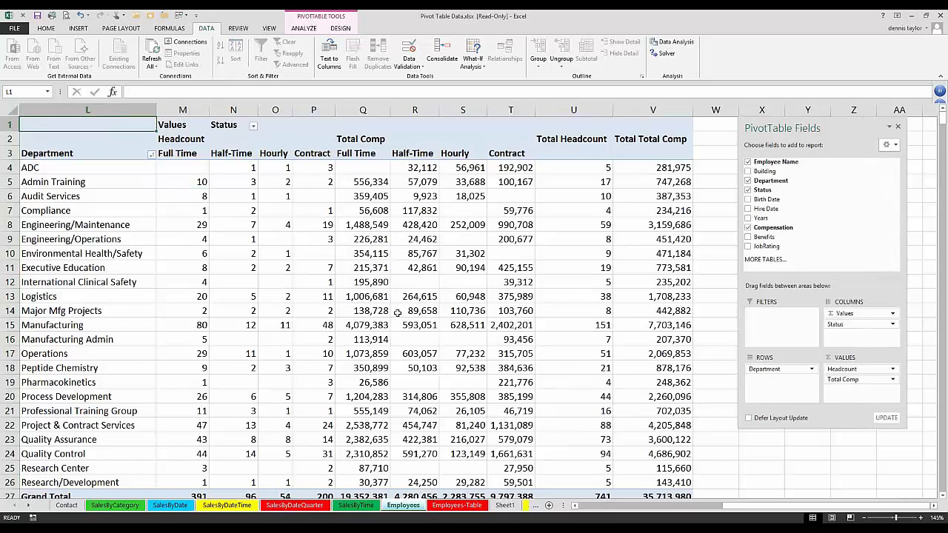
# Step: Examine the whole rearranged pivot table at 100% zoom, from the headcount columns to the totals and the Grand Total row
pyautogui.moveTo(395, 312)
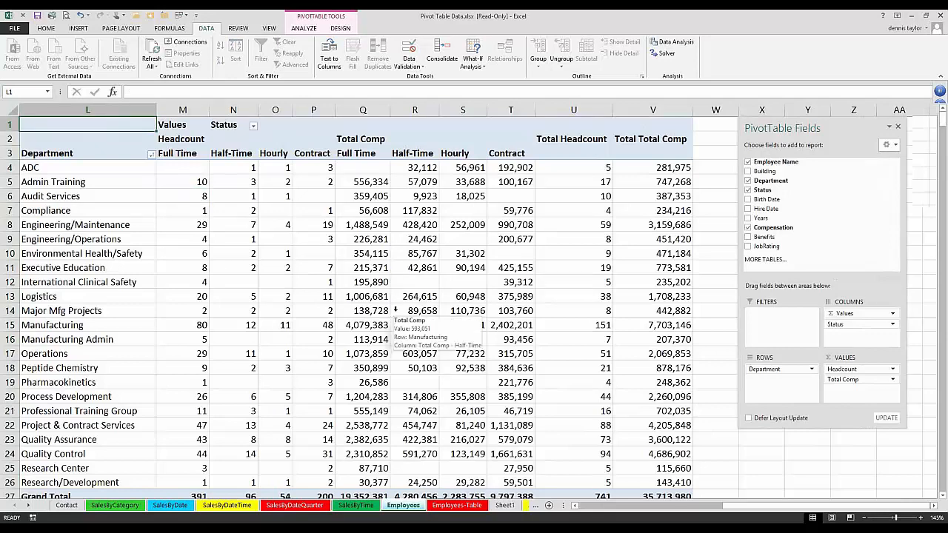
pyautogui.scroll(-3, 395, 312)
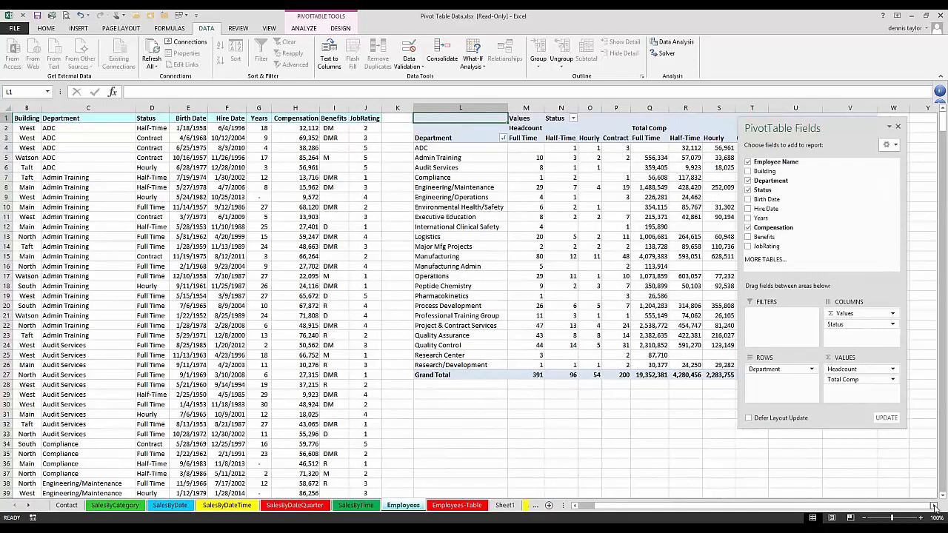
pyautogui.click(934, 508)
pyautogui.click(934, 508)
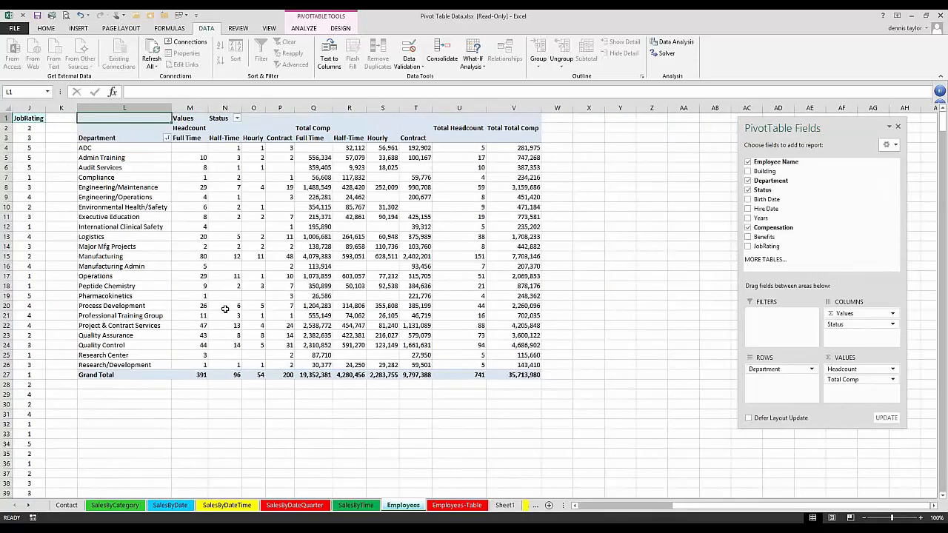
pyautogui.moveTo(224, 308)
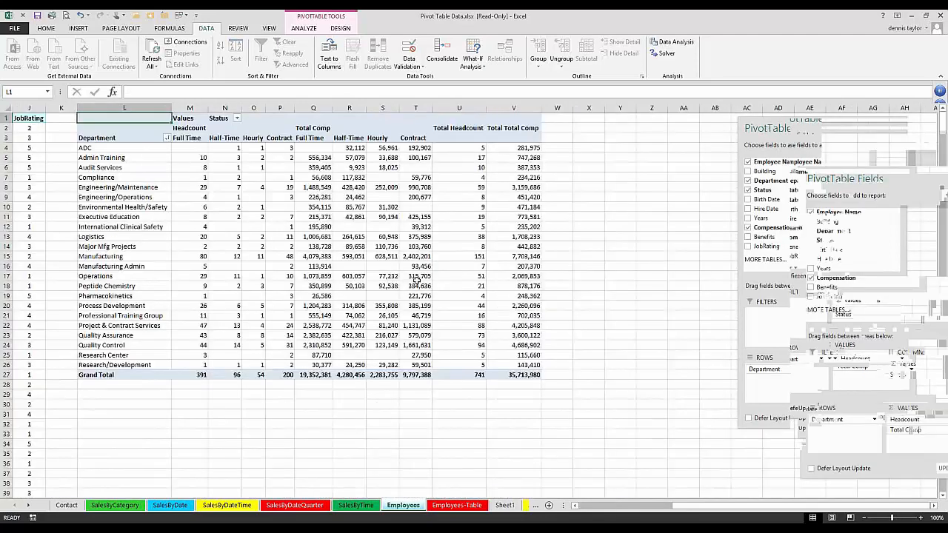
pyautogui.moveTo(417, 279)
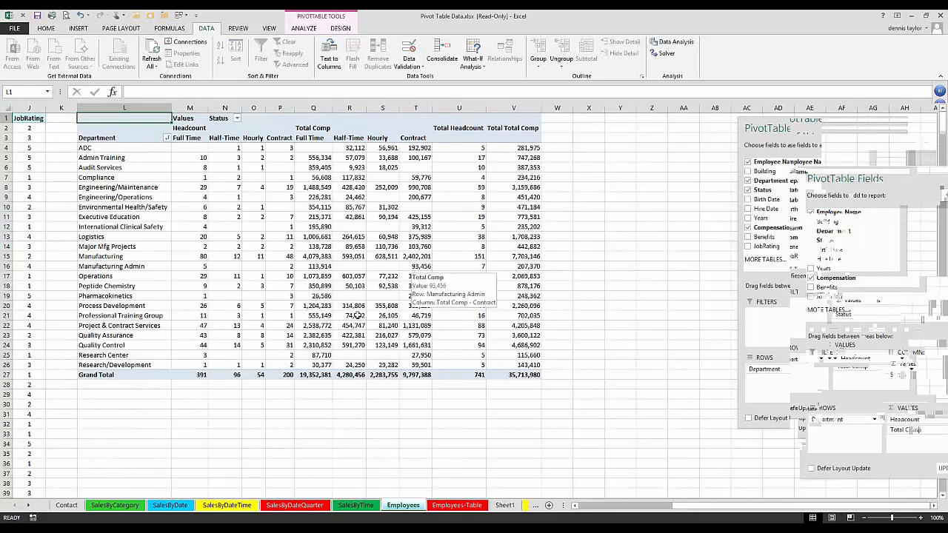
# Step: Select the entire Employees pivot table, copy it, and paste the duplicate starting at cell X1
pyautogui.scroll(2, 395, 311)
pyautogui.scroll(-2, 395, 311)
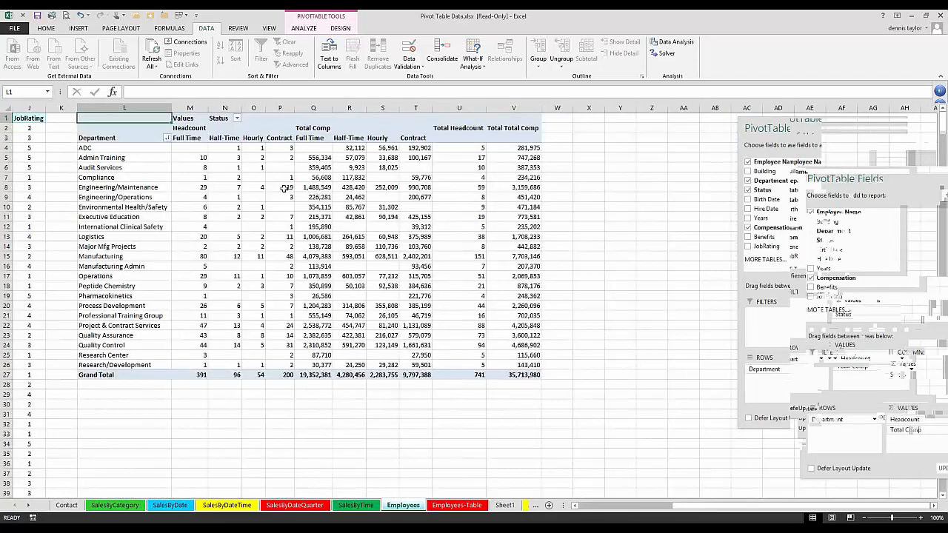
pyautogui.click(284, 188)
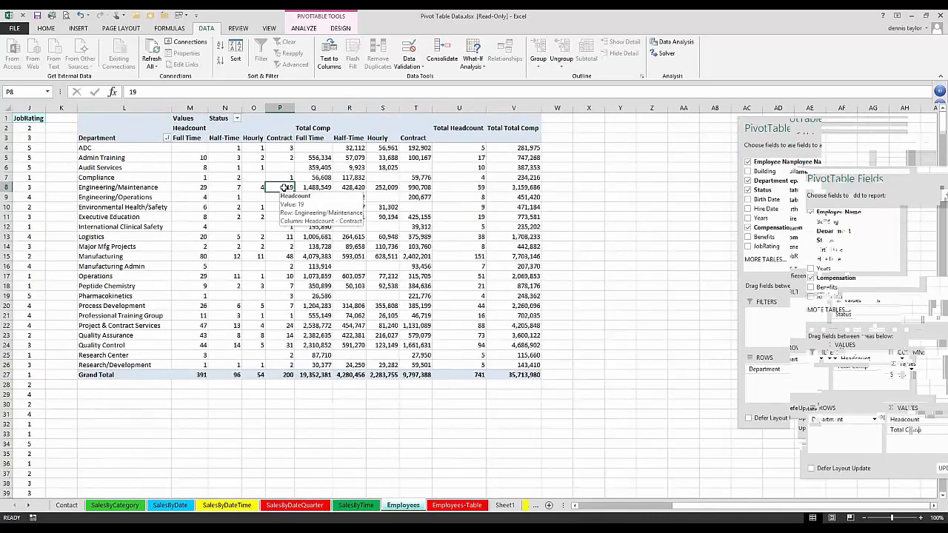
pyautogui.click(305, 28)
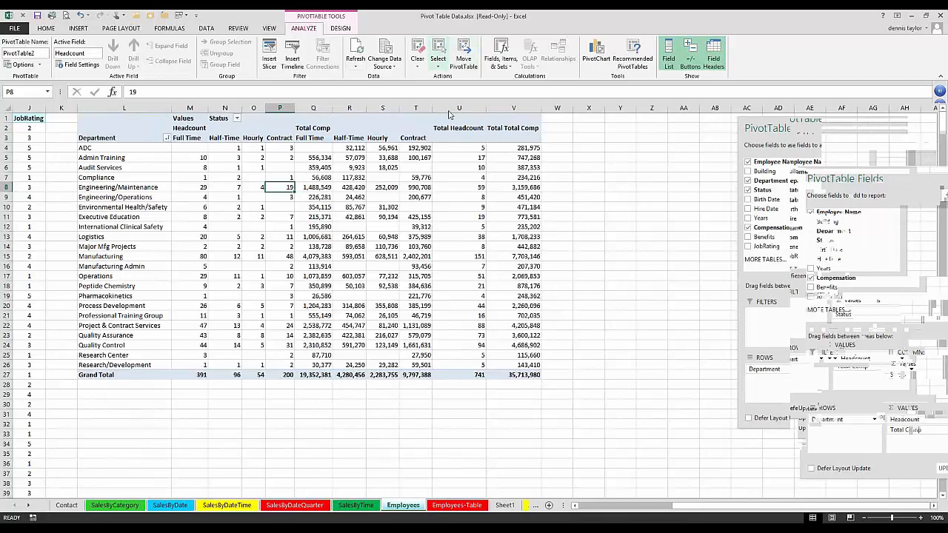
pyautogui.click(439, 57)
pyautogui.click(450, 114)
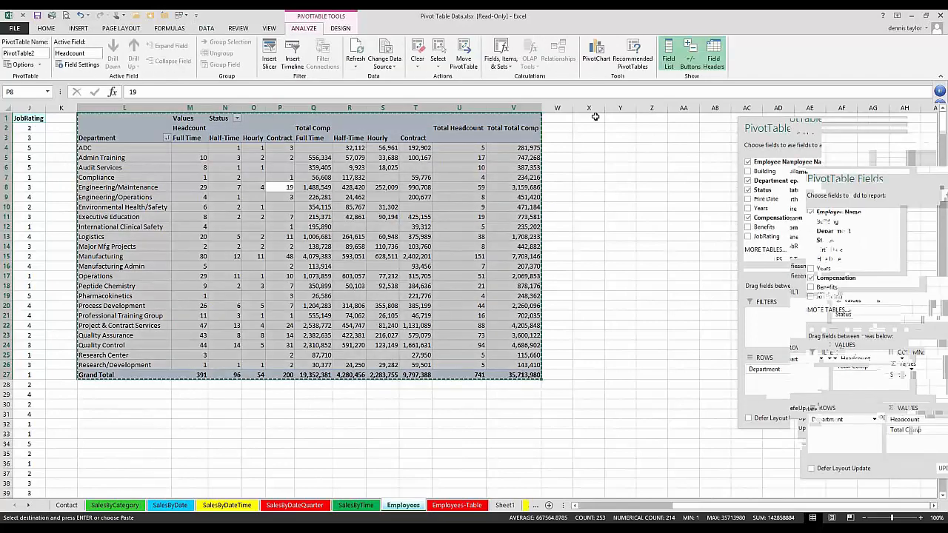
pyautogui.click(595, 116)
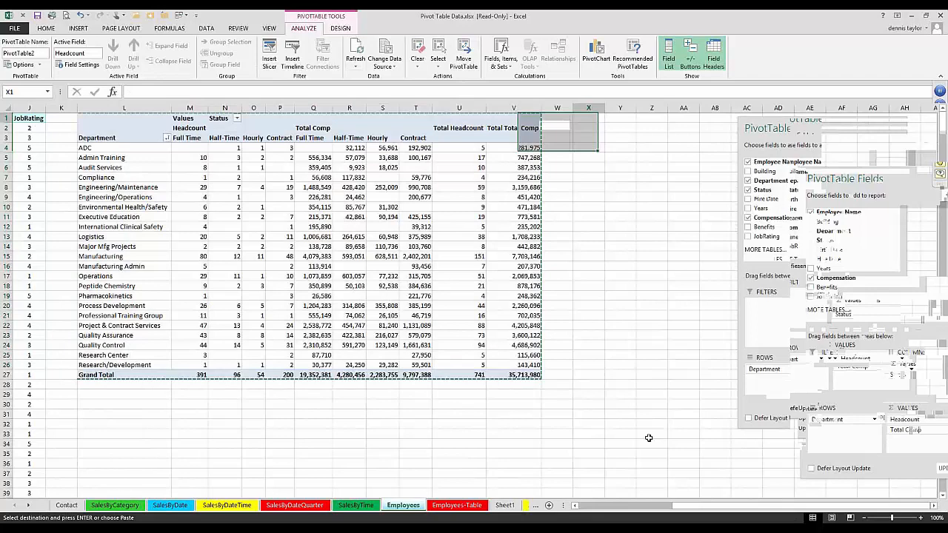
pyautogui.hotkey('ctrl', 'v')
pyautogui.click(648, 438)
# Step: Leave only Total Comp in the original pivot table's values, and remove Compensation from the copy so it shows only Headcount
pyautogui.click(330, 168)
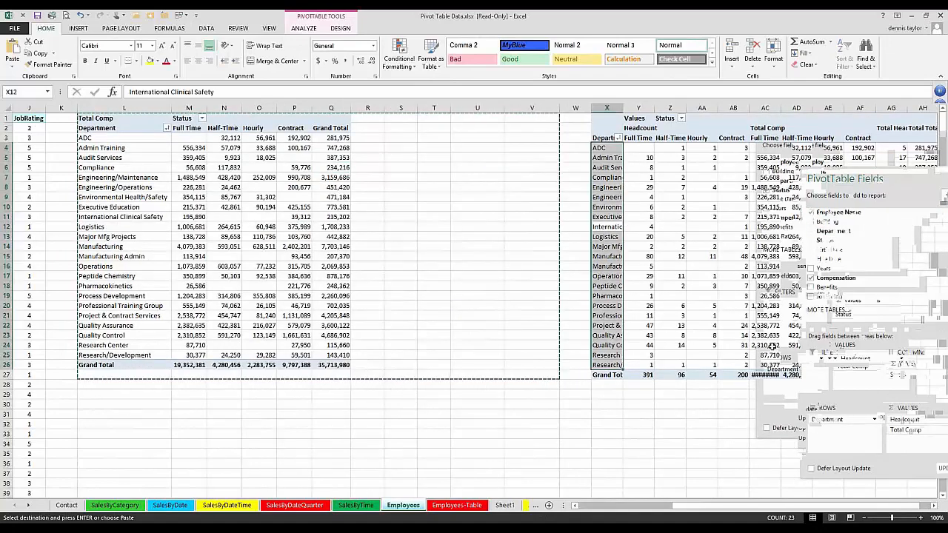
pyautogui.click(725, 257)
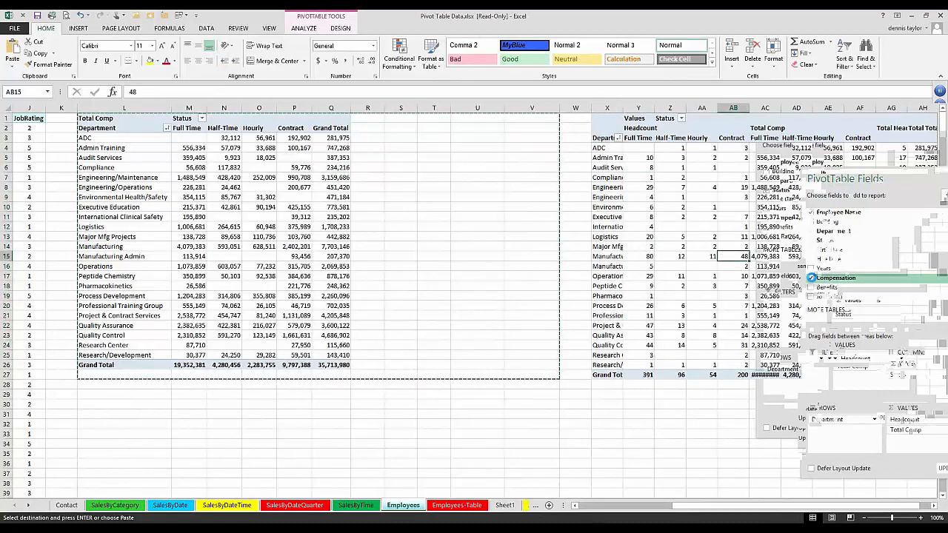
pyautogui.click(811, 277)
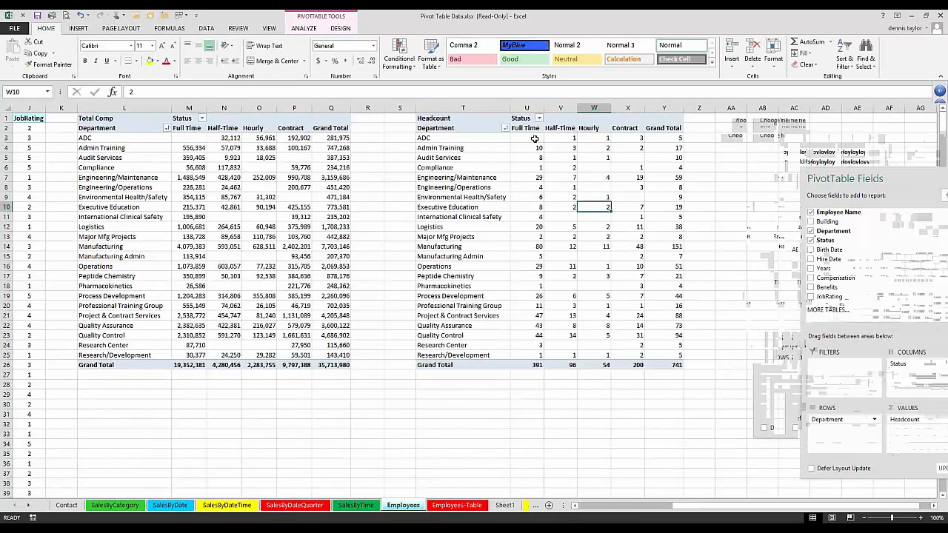
# Step: Move the PivotTable Fields list clear of the data, and replace Status with Building in the Headcount pivot table's Columns area
pyautogui.moveTo(534, 139); pyautogui.dragTo(671, 335)
pyautogui.click(355, 355)
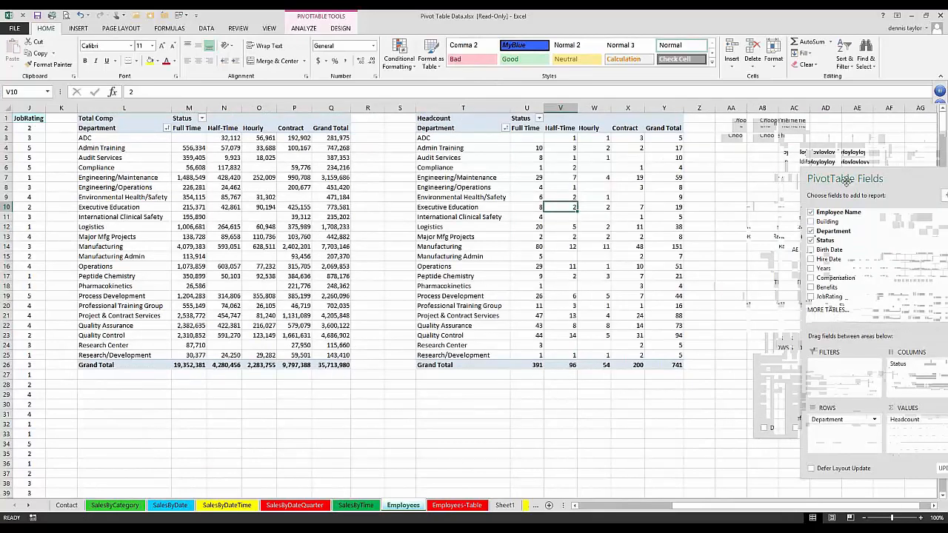
pyautogui.moveTo(847, 181); pyautogui.dragTo(756, 136)
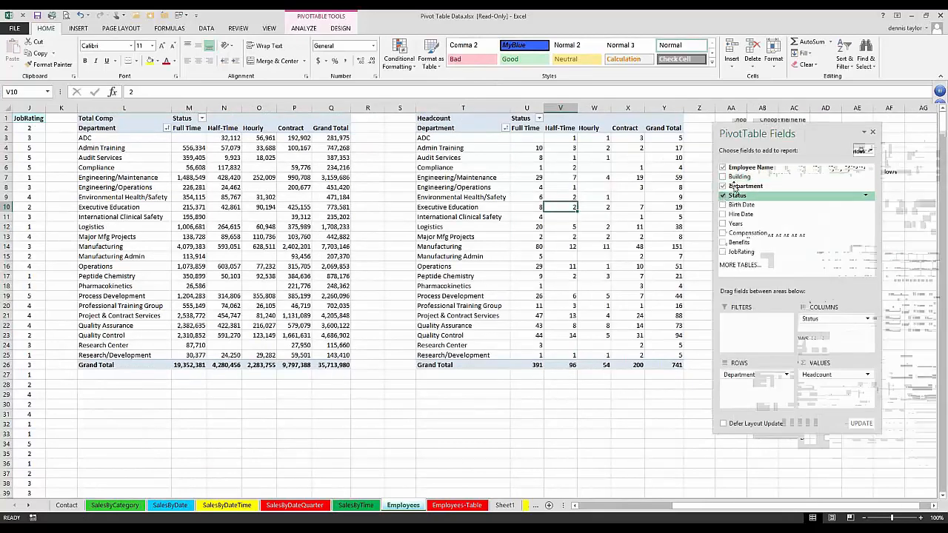
pyautogui.click(723, 195)
pyautogui.moveTo(741, 177); pyautogui.dragTo(827, 325)
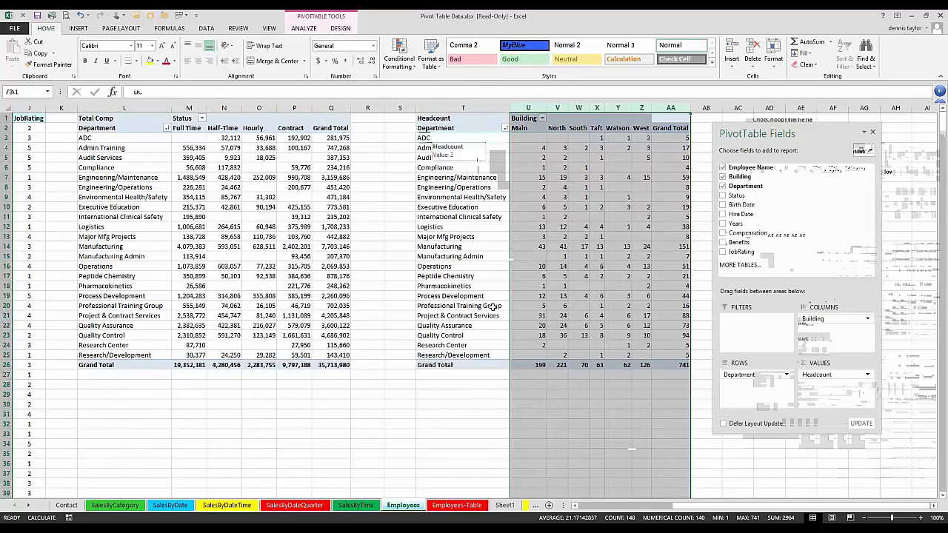
# Step: Zoom the sheet to 145% and drill down into the Engineering/Maintenance headcount for the West building
pyautogui.scroll(1, 493, 307)
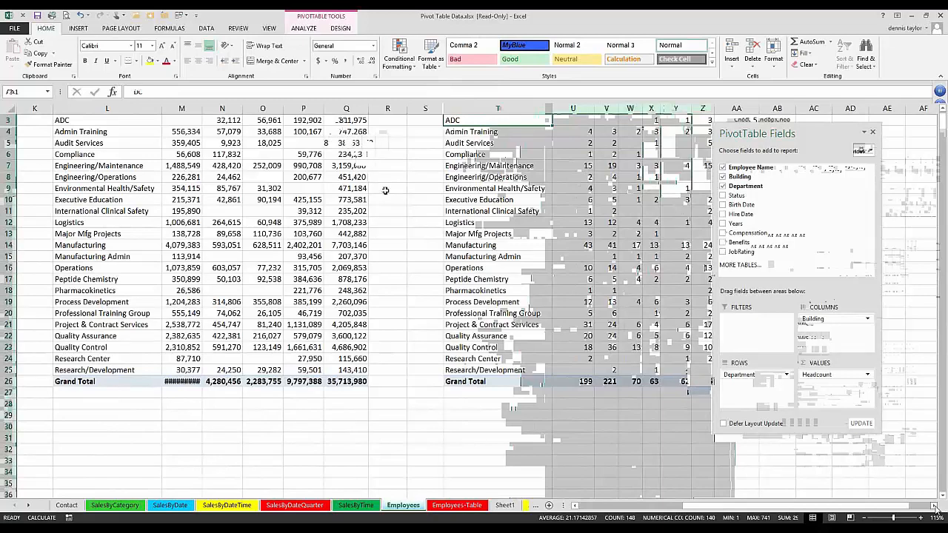
pyautogui.scroll(2, 558, 285)
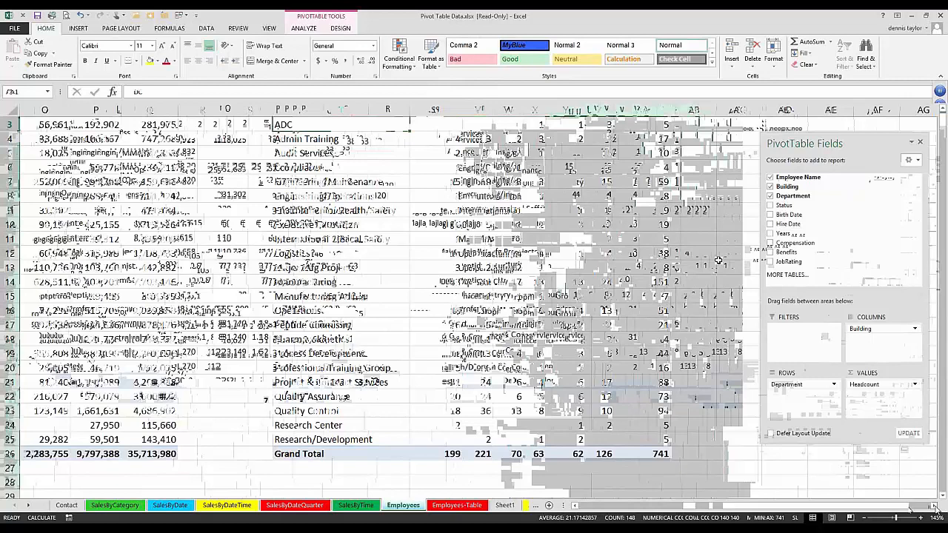
pyautogui.click(695, 196)
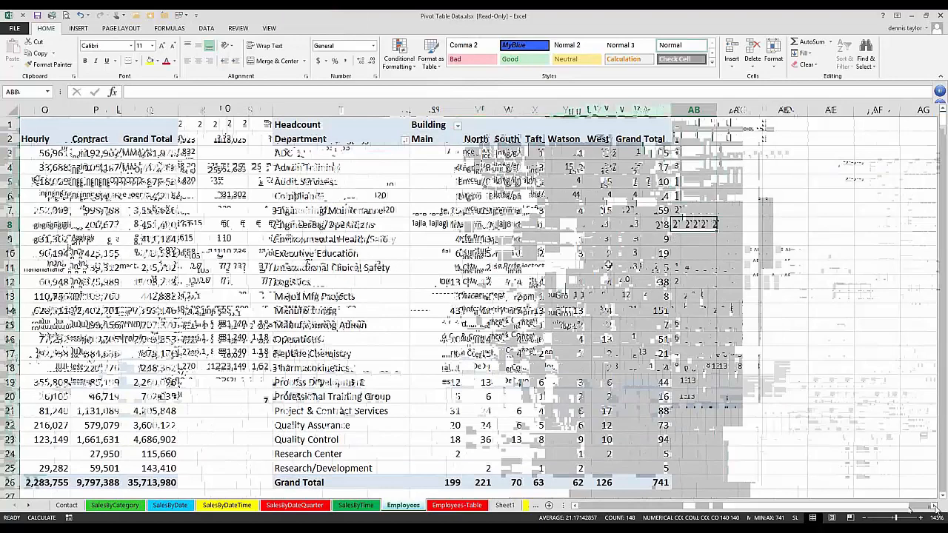
pyautogui.click(600, 211)
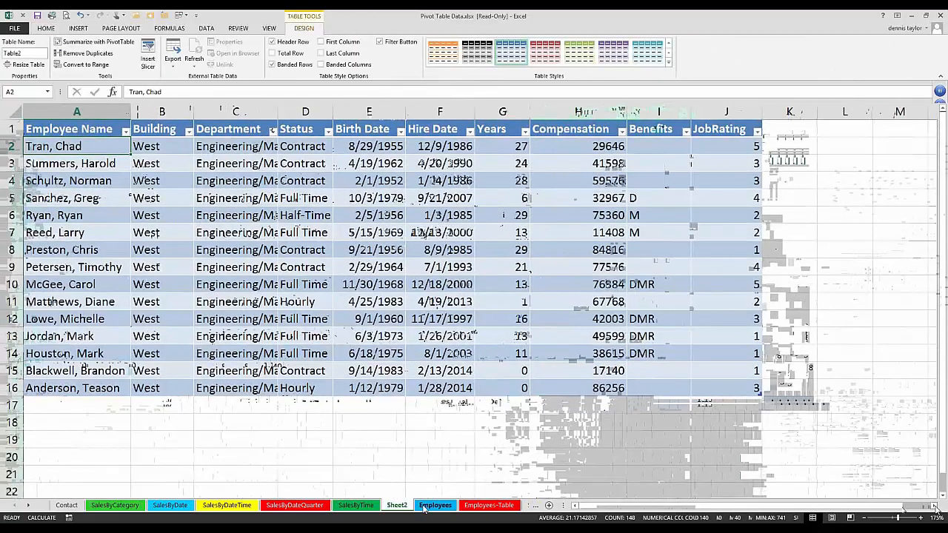
# Step: Return to the Employees sheet and examine the headcounts by building, finishing on the Engineering/Maintenance West cell
pyautogui.click(430, 507)
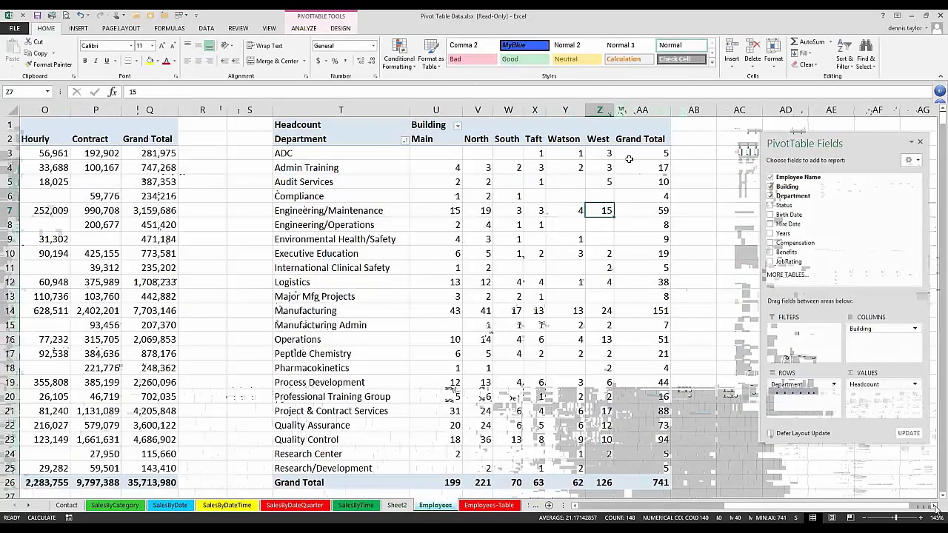
pyautogui.moveTo(437, 153); pyautogui.dragTo(649, 486)
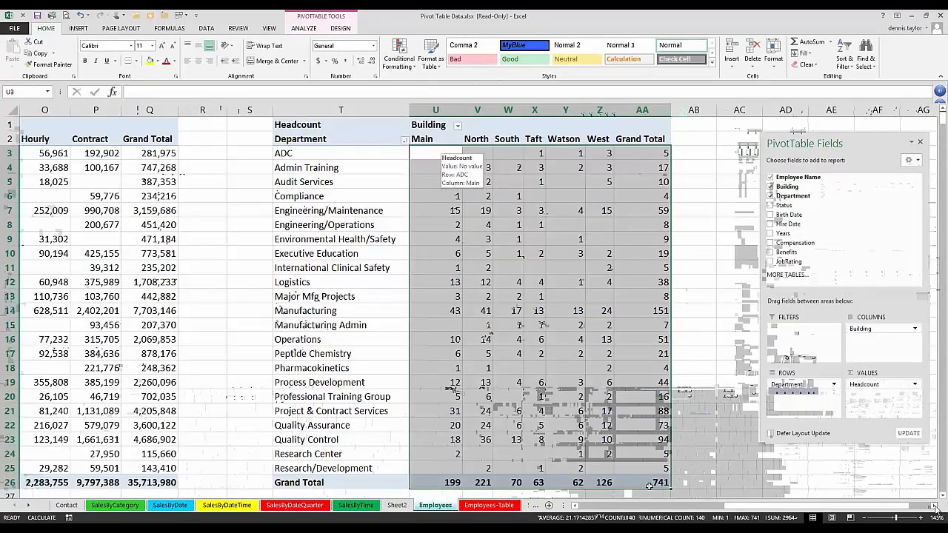
pyautogui.click(602, 211)
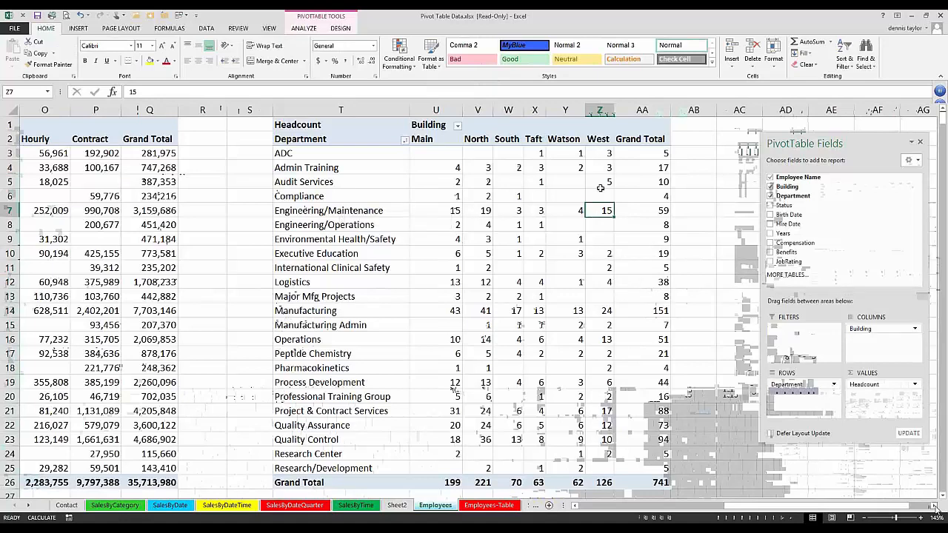
# Step: Check the Department and Building entries in the detail list on Sheet2, and return to the Employees sheet
pyautogui.click(397, 506)
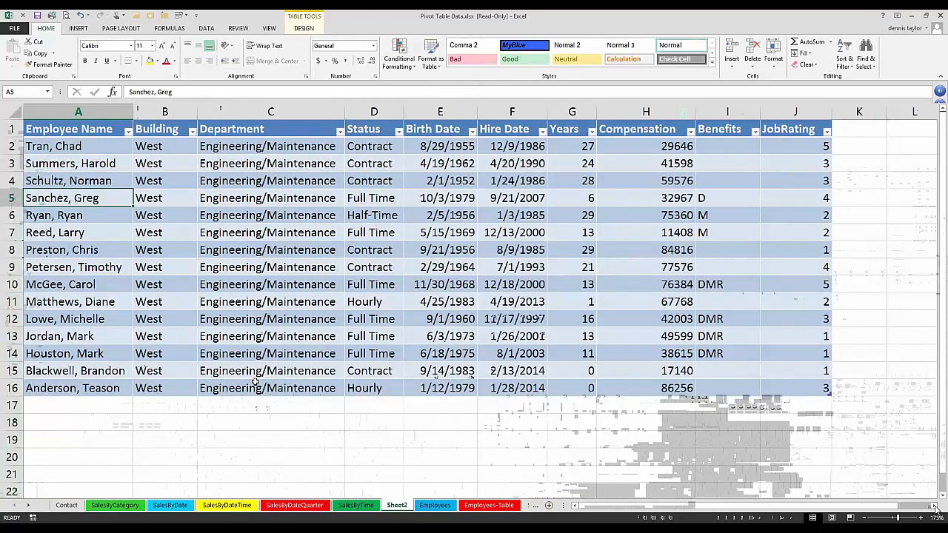
pyautogui.moveTo(255, 147); pyautogui.dragTo(256, 385)
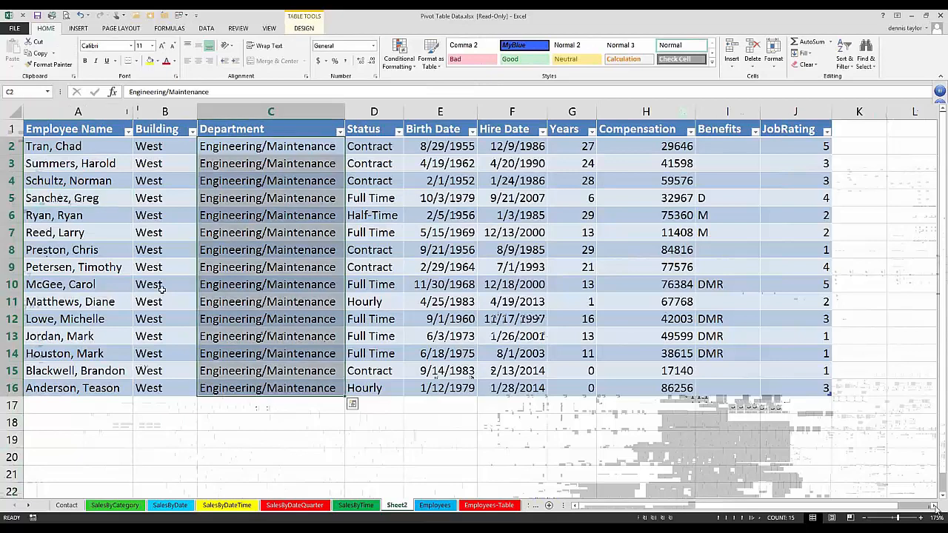
pyautogui.moveTo(148, 147); pyautogui.dragTo(163, 387)
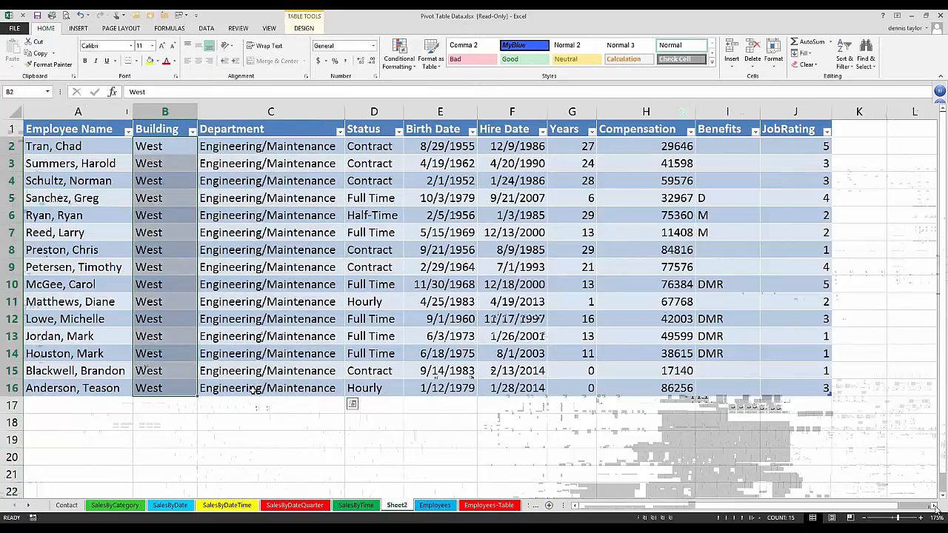
pyautogui.keyDown('shift'); pyautogui.click(254, 390); pyautogui.keyUp('shift')
pyautogui.click(254, 391)
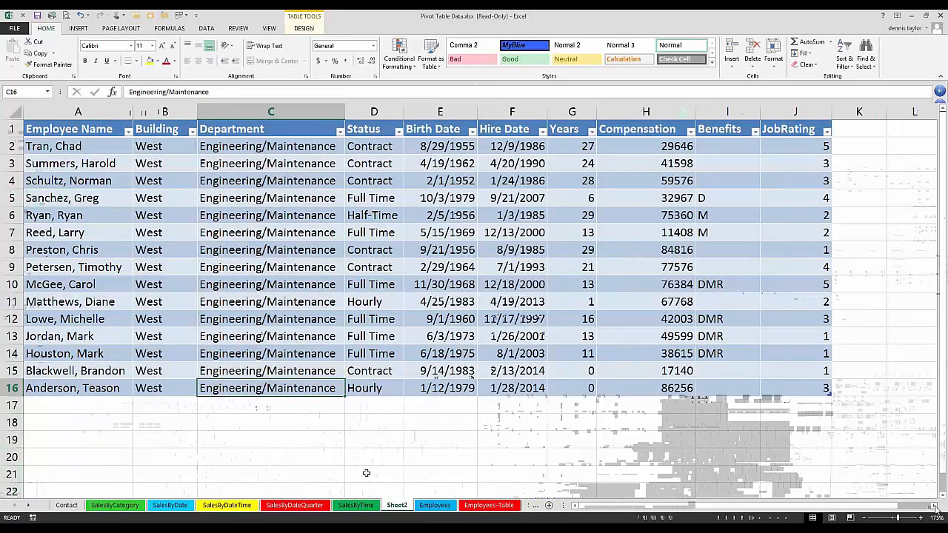
pyautogui.click(395, 505)
pyautogui.click(433, 506)
pyautogui.click(433, 505)
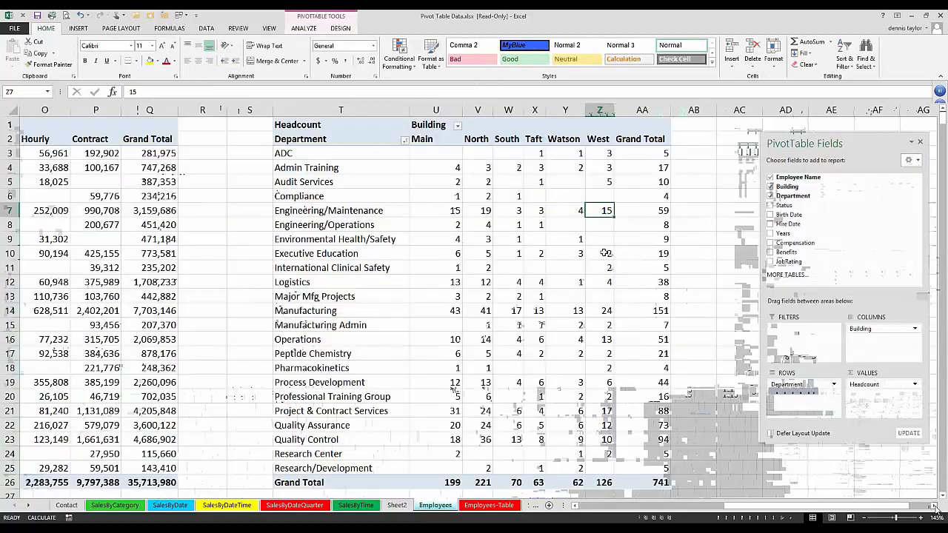
# Step: Step through the Headcount pivot table's cells, from Engineering/Maintenance across the buildings to the Manufacturing grand total
pyautogui.press('Left')
pyautogui.press('Left')
pyautogui.press('Left')
pyautogui.press('Left')
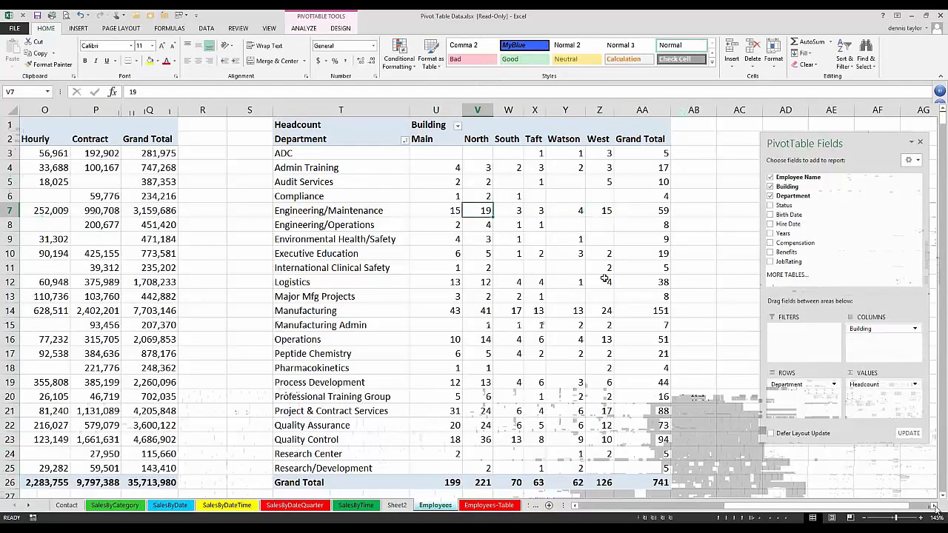
pyautogui.press('Right')
pyautogui.press('Right')
pyautogui.press('Right')
pyautogui.press('Right')
pyautogui.press('Down')
pyautogui.press('Down')
pyautogui.press('Down')
pyautogui.press('Down')
pyautogui.press('Down')
pyautogui.press('Down')
pyautogui.press('Down')
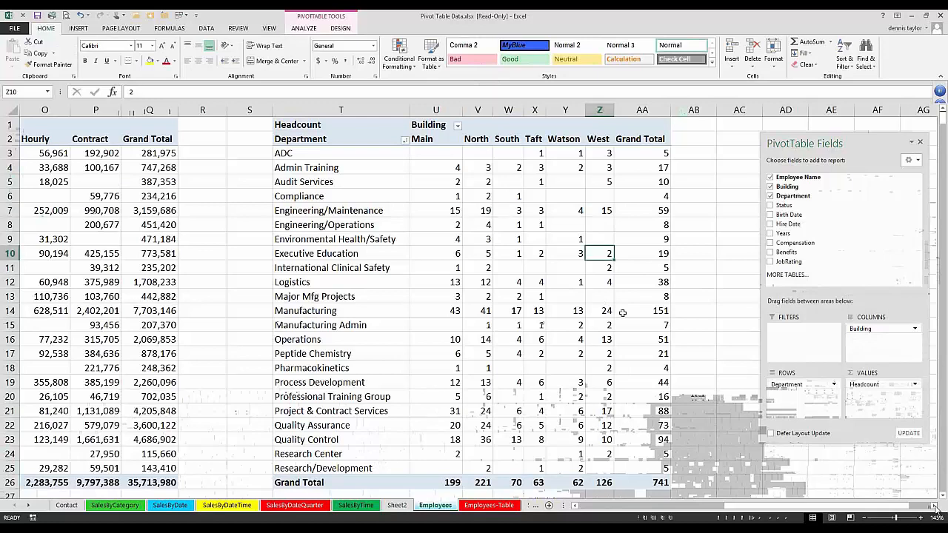
pyautogui.press('Right')
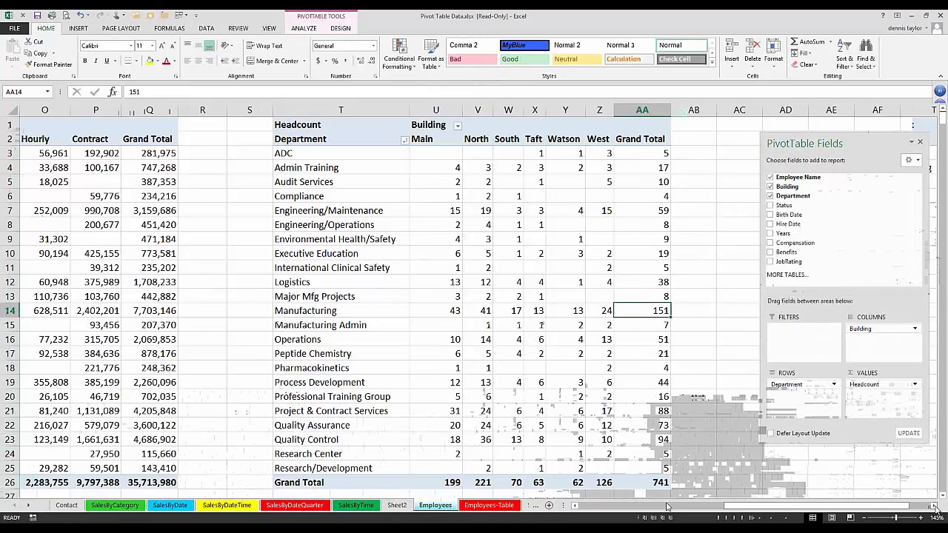
# Step: Examine the Total Comp pivot table and select the Engineering/Maintenance grand total in cell Q7
pyautogui.click(667, 507)
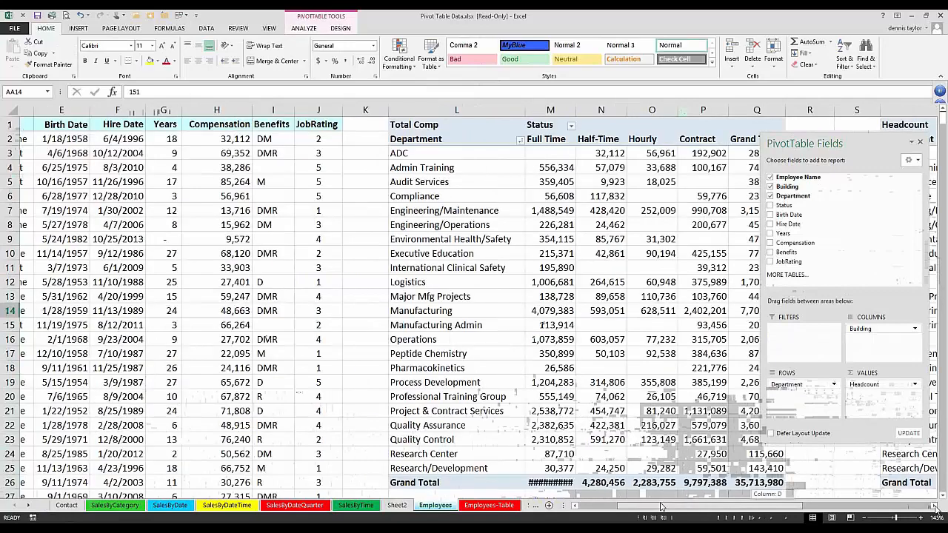
pyautogui.moveTo(661, 506); pyautogui.dragTo(660, 507)
pyautogui.moveTo(661, 506); pyautogui.dragTo(702, 506)
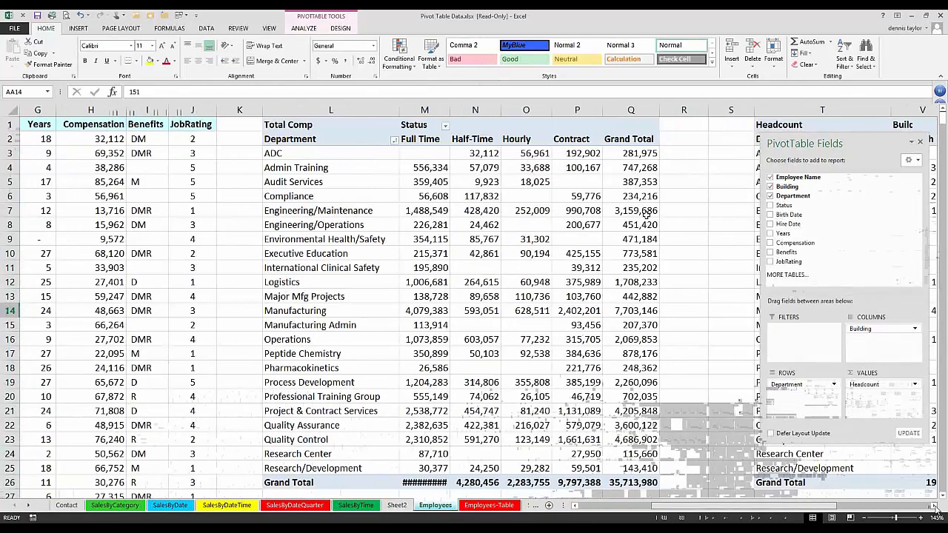
pyautogui.click(606, 211)
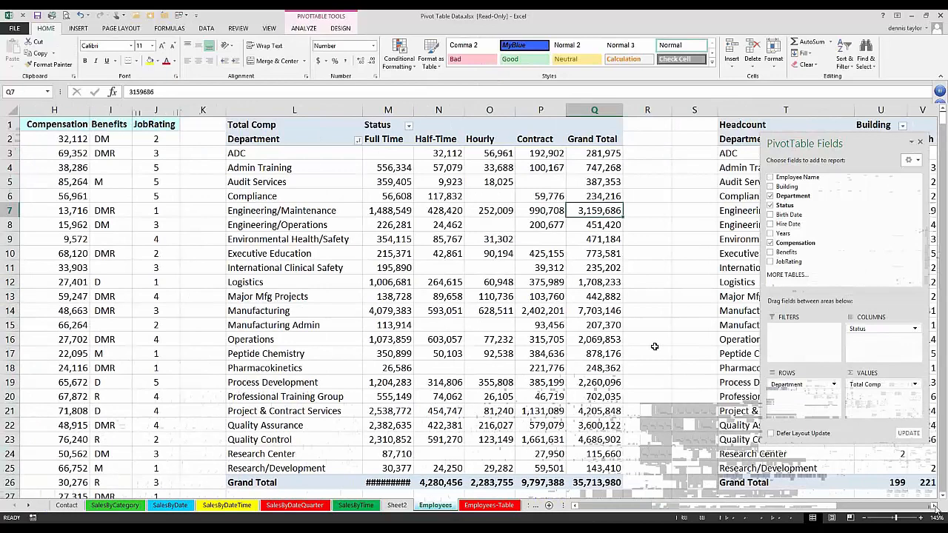
pyautogui.doubleClick(594, 211)
pyautogui.hotkey('ctrl', 'pagedown')
pyautogui.click(934, 508)
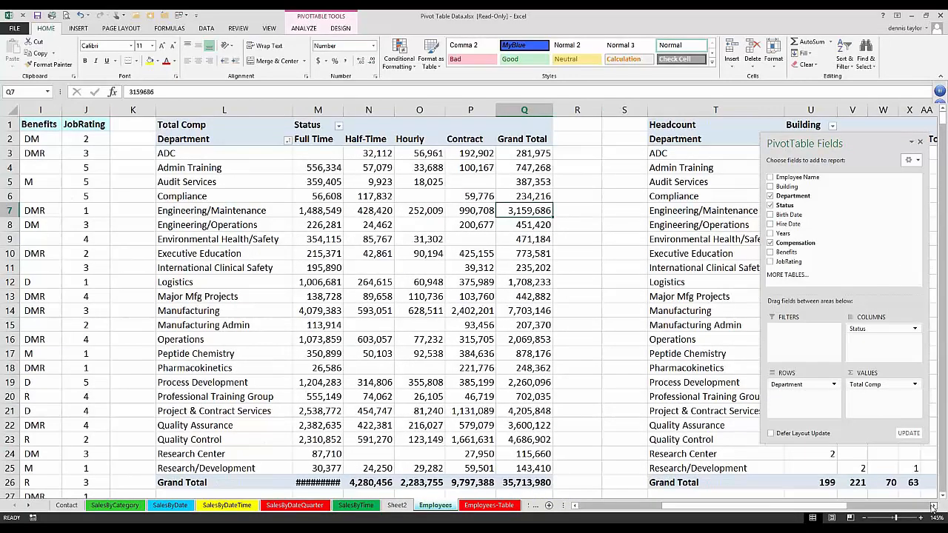
pyautogui.click(933, 507)
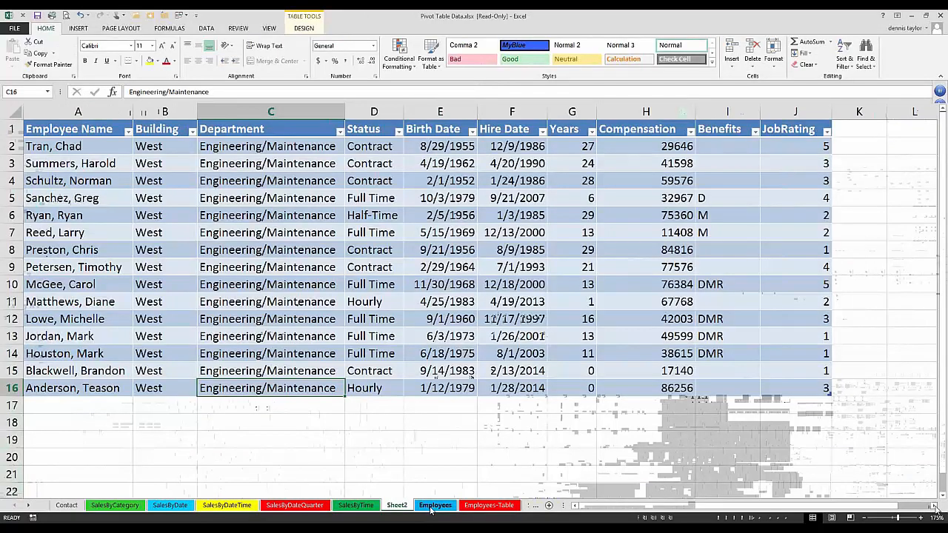
# Step: Compare the Employees pivot tables with the Status entries in Sheet2's detail list, finishing on the Employees sheet
pyautogui.click(431, 506)
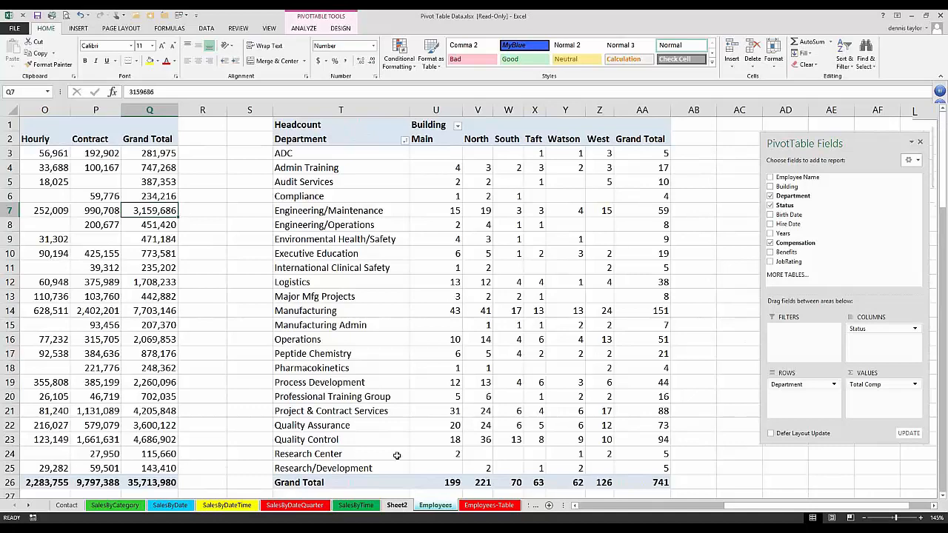
pyautogui.click(397, 506)
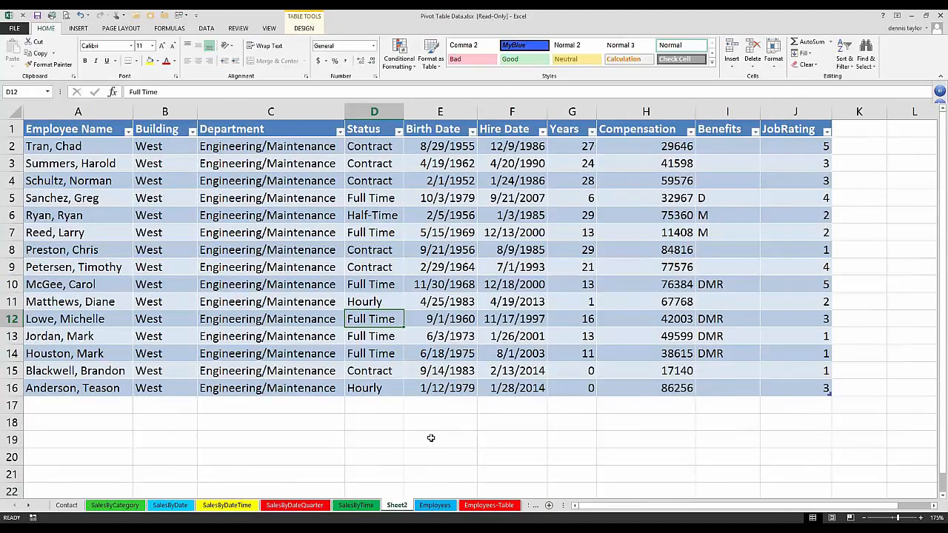
pyautogui.click(382, 338)
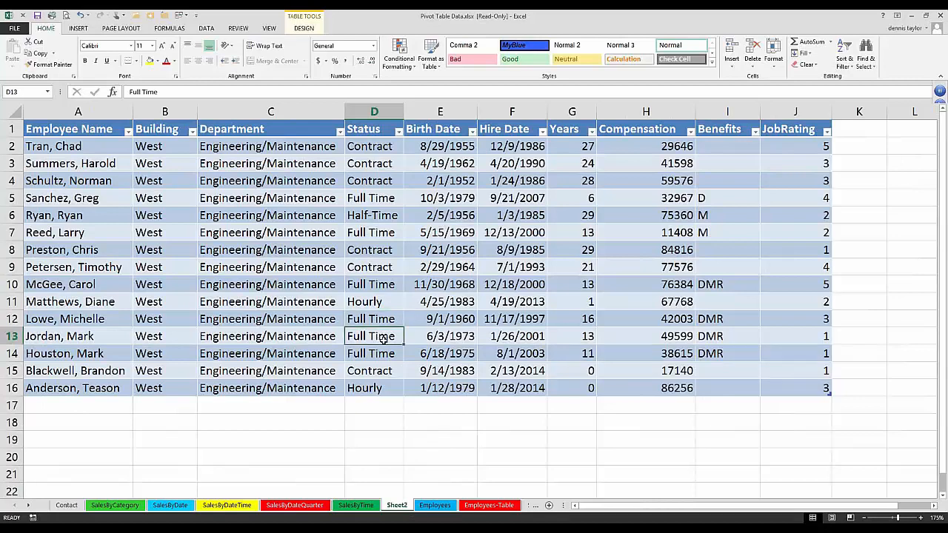
pyautogui.click(435, 506)
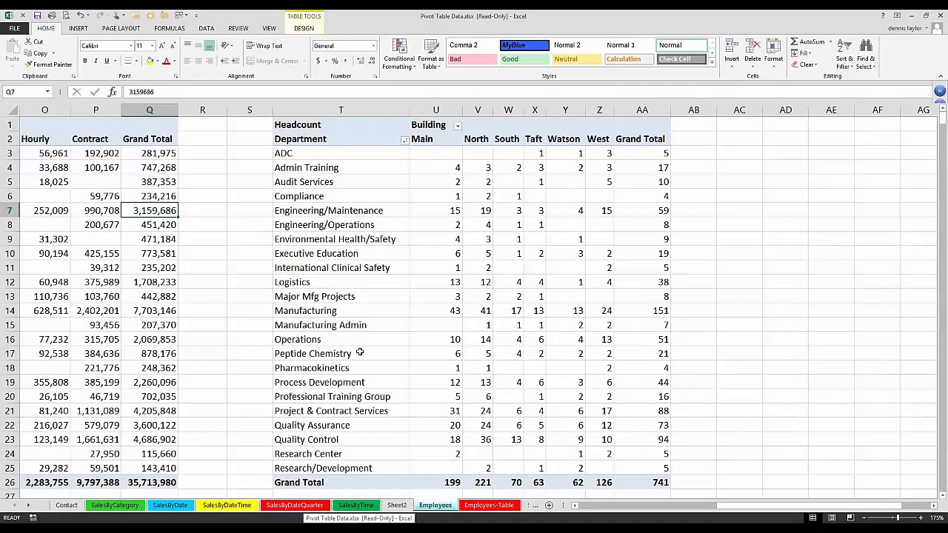
# Step: Hide columns K through R, which hold the Total Comp pivot table, on the Employees sheet
pyautogui.click(359, 353)
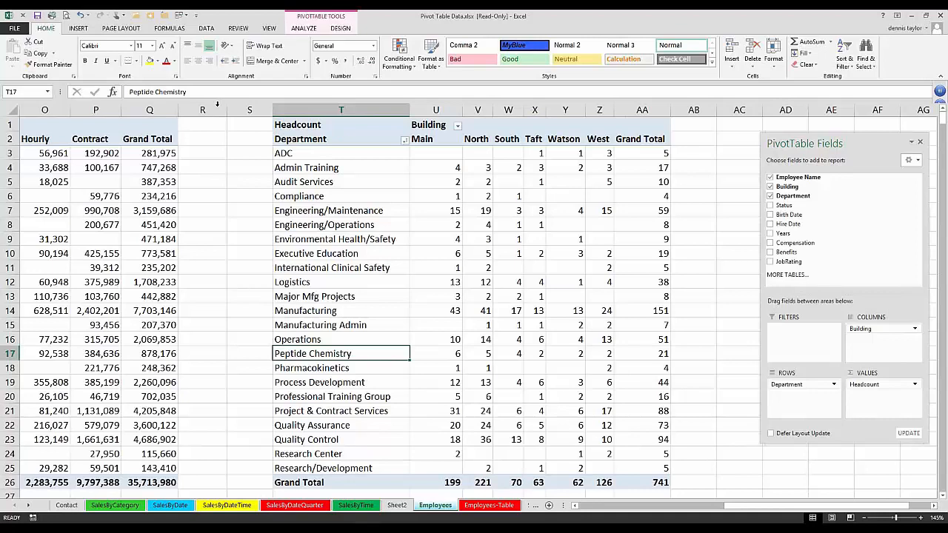
pyautogui.moveTo(217, 105); pyautogui.dragTo(52, 110)
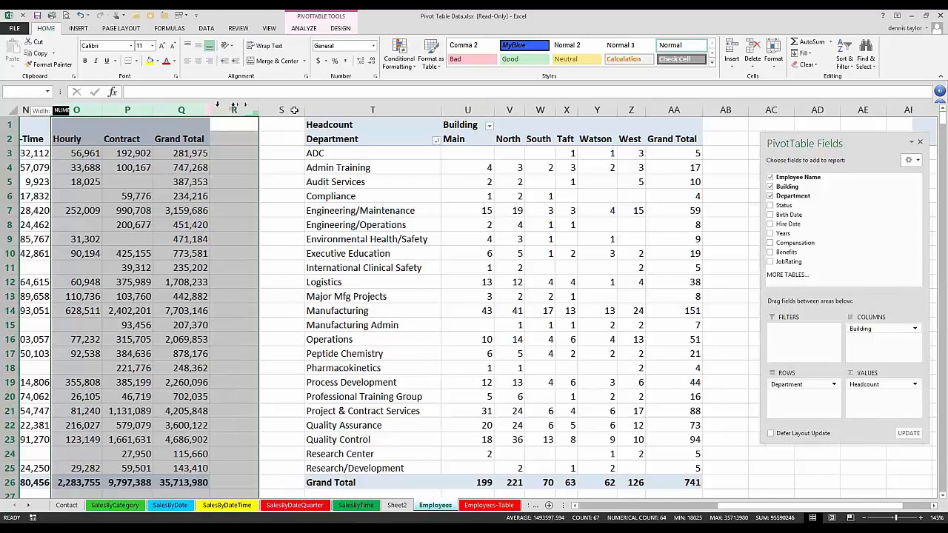
pyautogui.moveTo(61, 110); pyautogui.dragTo(295, 109)
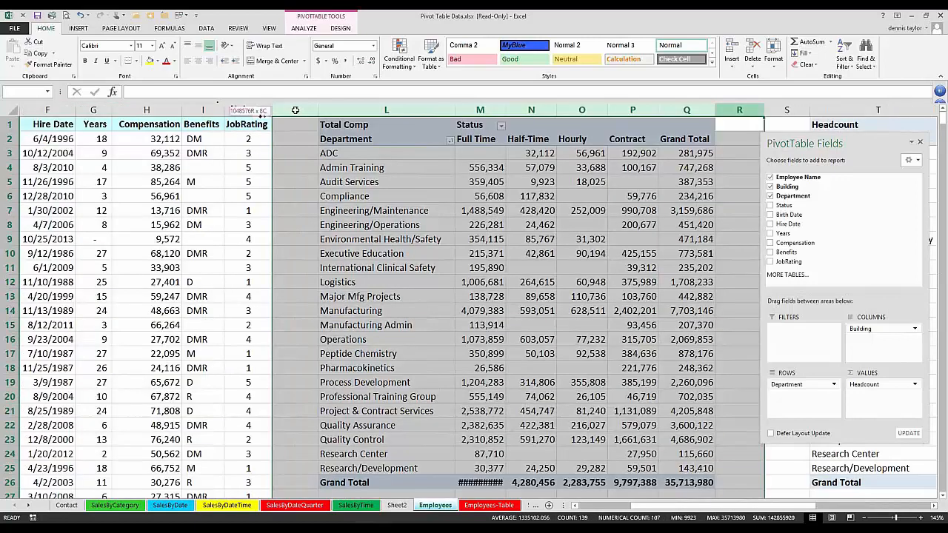
pyautogui.hotkey('ctrl', '0')
pyautogui.click(204, 196)
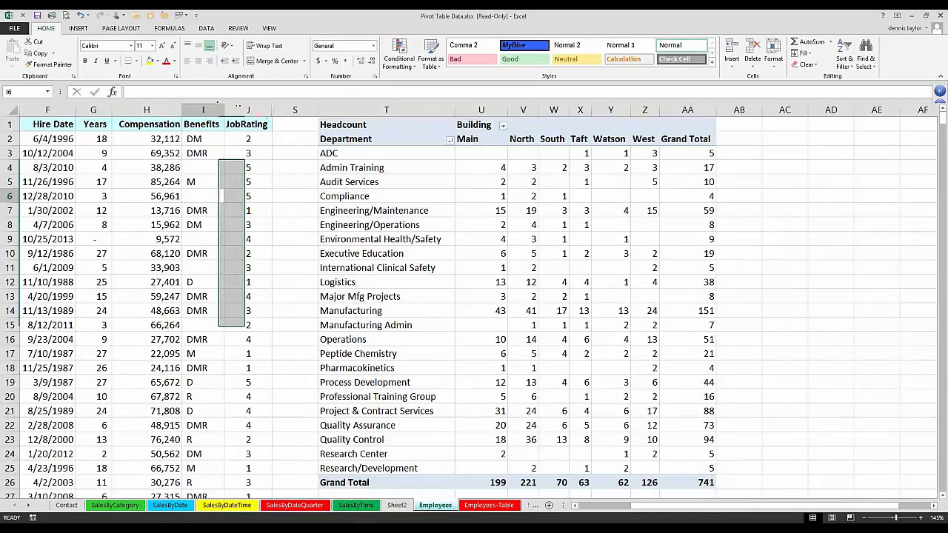
# Step: Hide the employee list's columns E through J, from Birth Date to JobRating
pyautogui.click(576, 507)
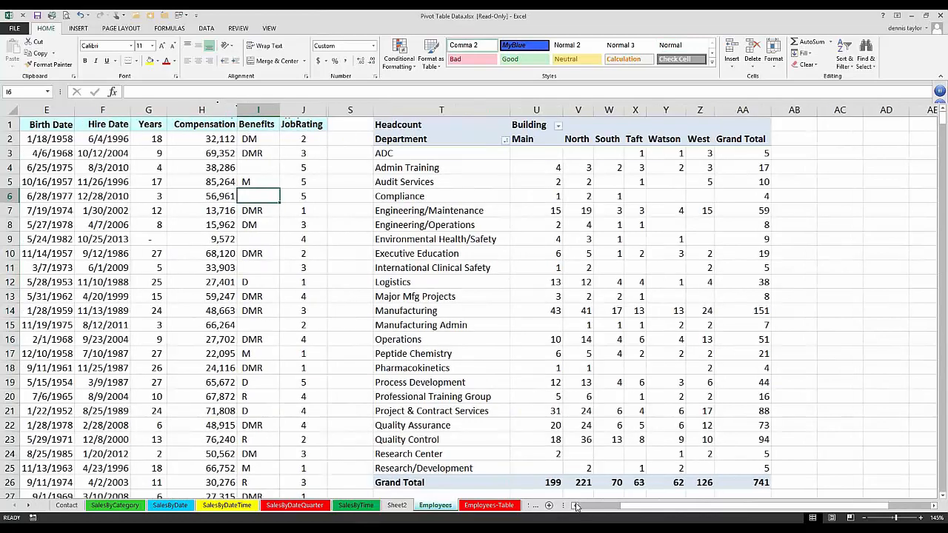
pyautogui.click(576, 506)
pyautogui.click(576, 506)
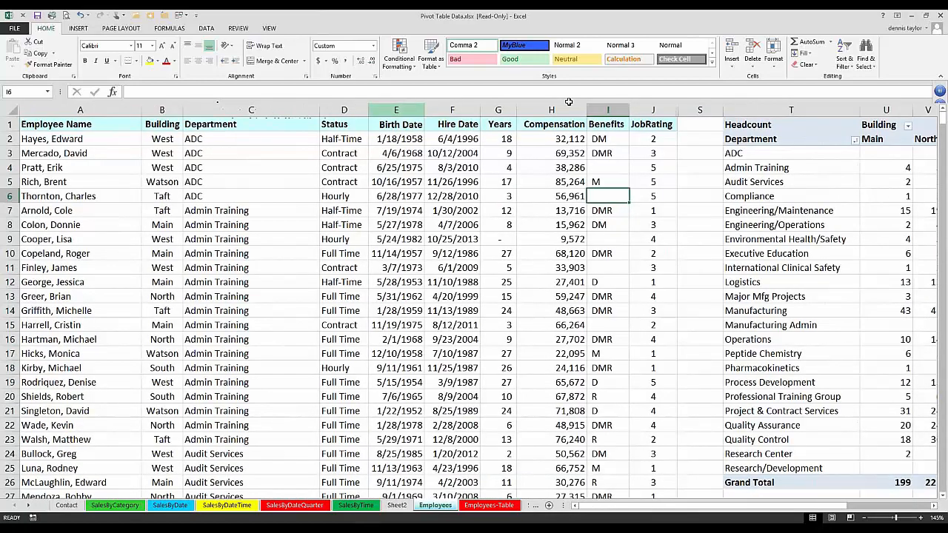
pyautogui.moveTo(396, 110); pyautogui.dragTo(643, 107)
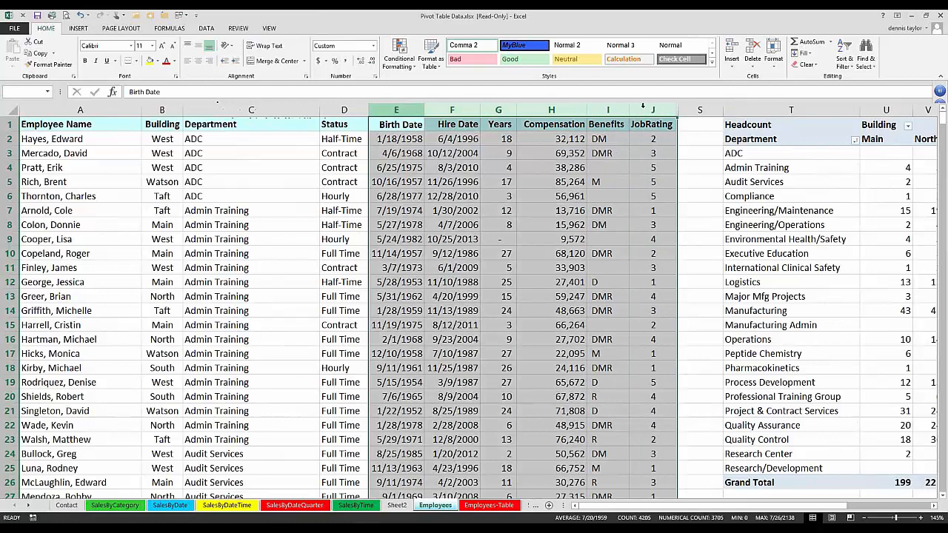
pyautogui.rightClick(643, 109)
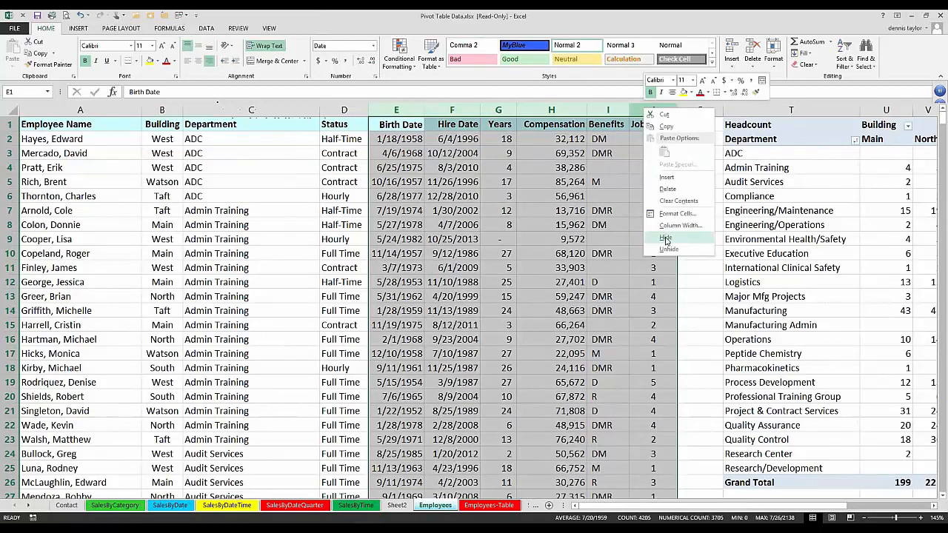
pyautogui.click(665, 240)
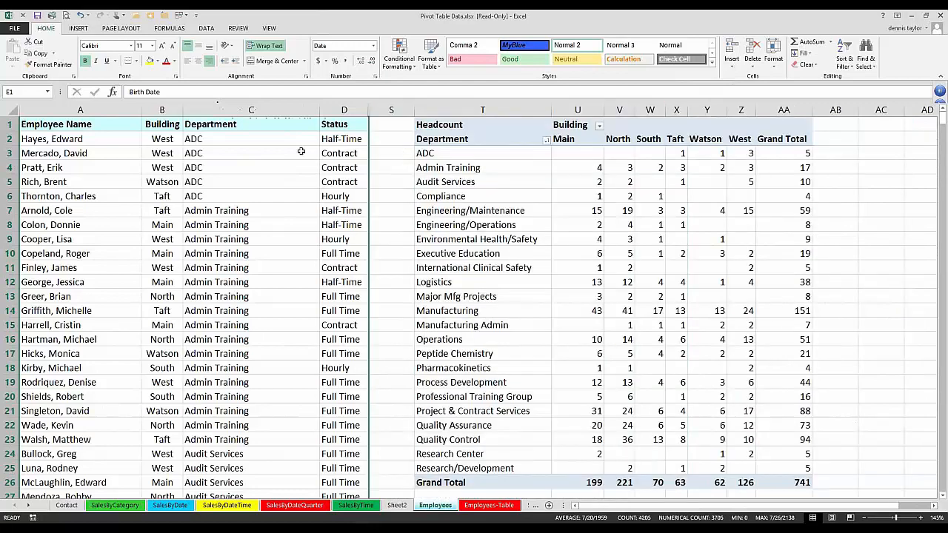
# Step: Replace Building with Status as the Headcount pivot table's column field and narrow its columns to fit
pyautogui.moveTo(338, 157); pyautogui.dragTo(339, 168)
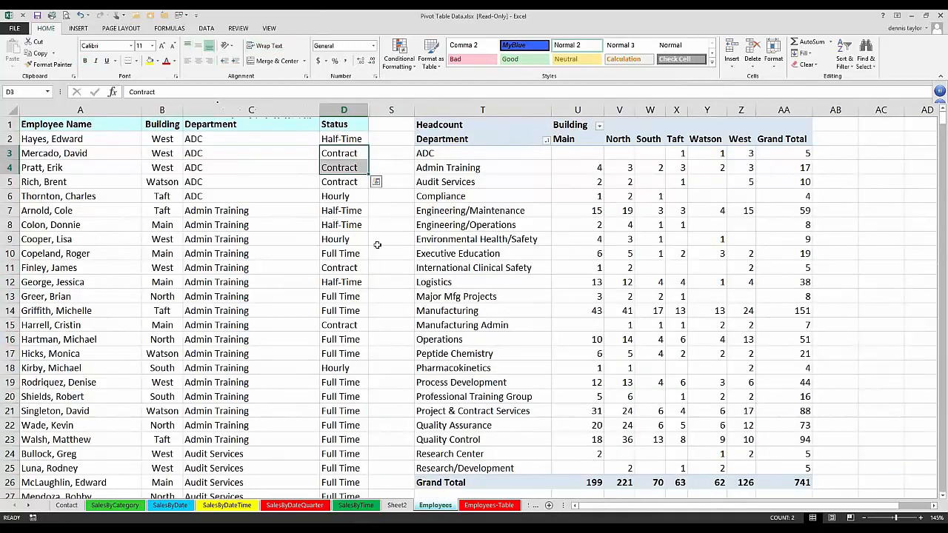
pyautogui.click(597, 152)
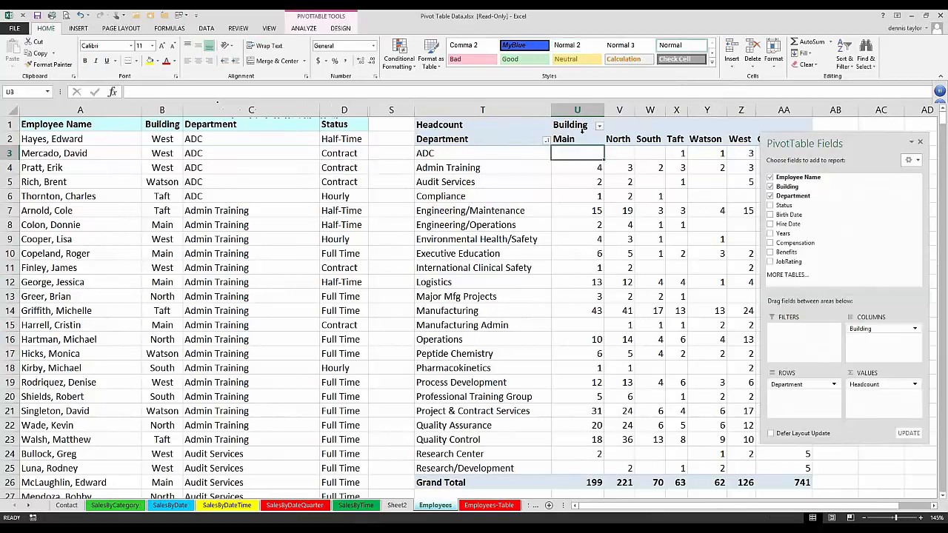
pyautogui.click(770, 187)
pyautogui.moveTo(783, 206); pyautogui.dragTo(872, 334)
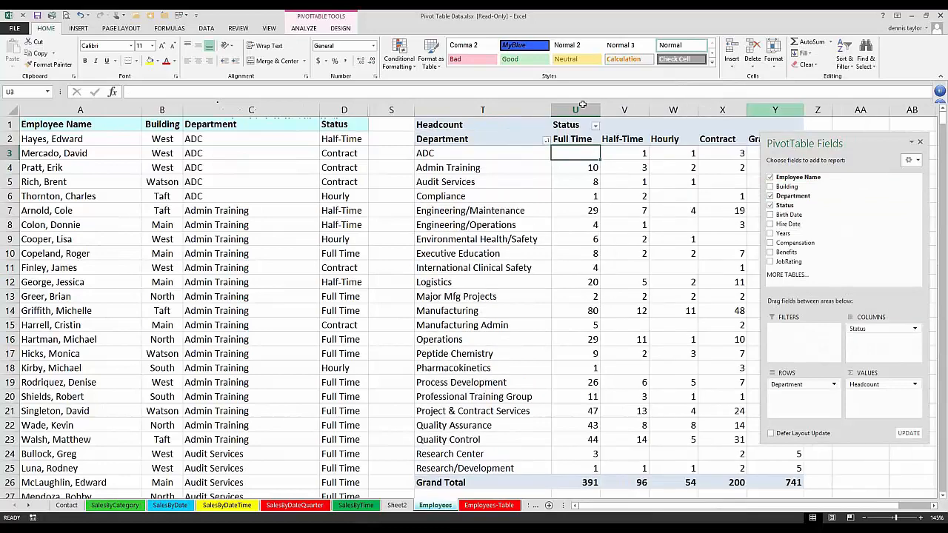
pyautogui.moveTo(583, 104); pyautogui.dragTo(599, 107)
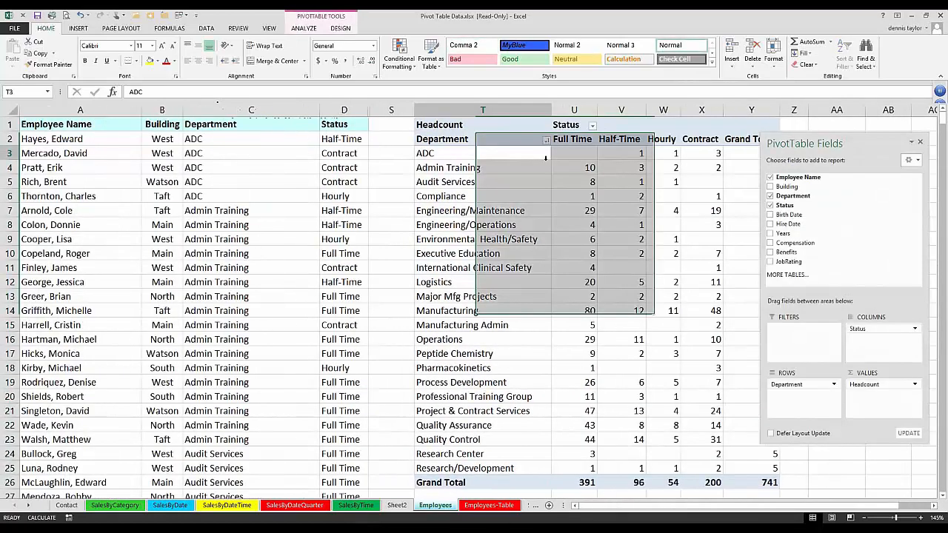
# Step: Refresh the Headcount pivot table to pick up the edited Status entries of the ADC employees
pyautogui.click(576, 506)
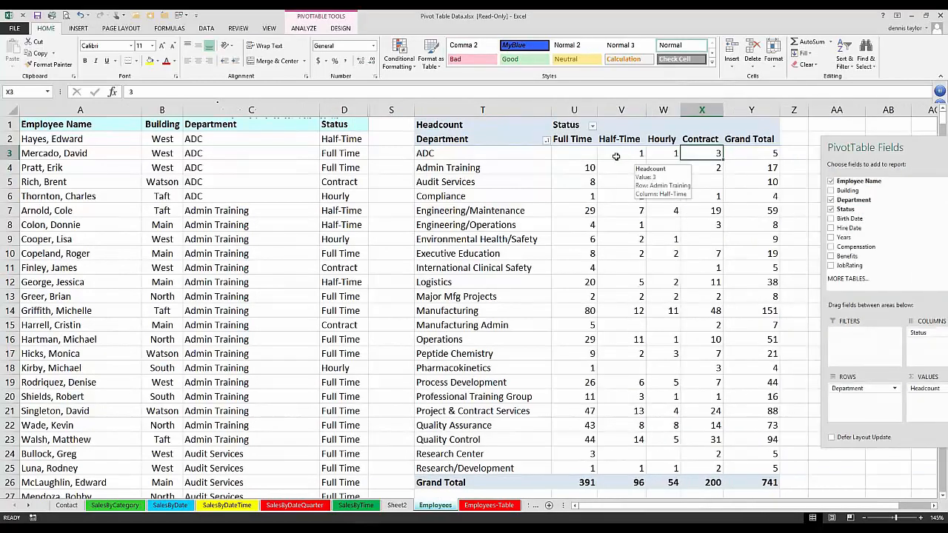
pyautogui.click(303, 29)
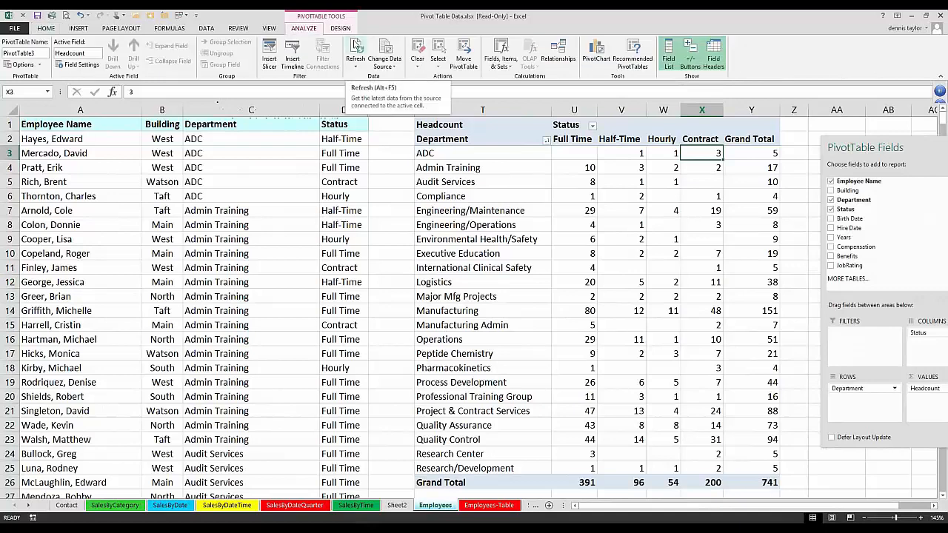
pyautogui.click(355, 46)
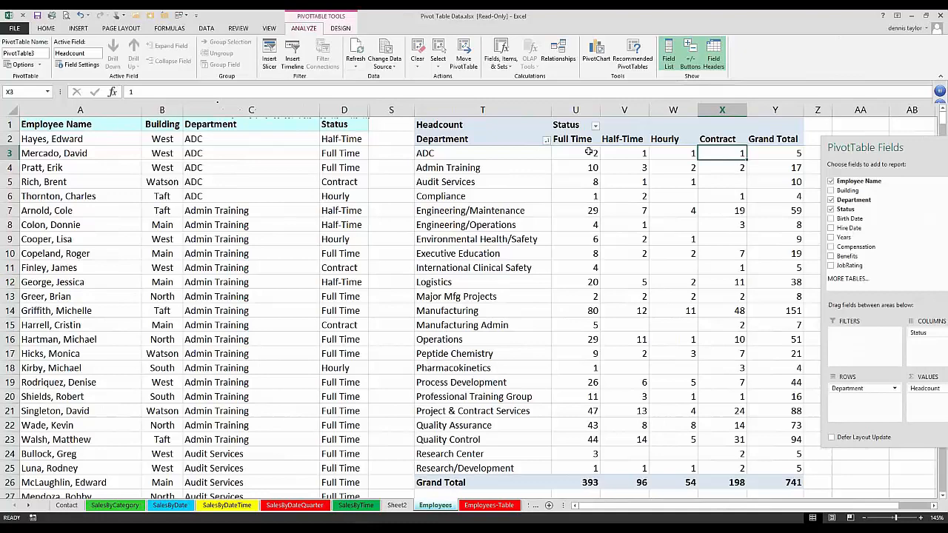
# Step: Unhide all hidden columns across the entire Employees sheet
pyautogui.moveTo(251, 109); pyautogui.dragTo(391, 109)
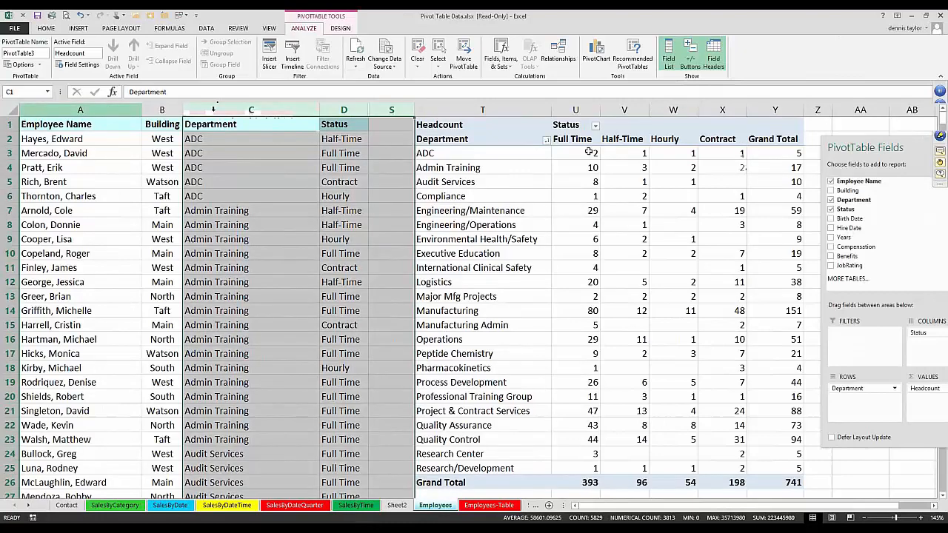
pyautogui.click(8, 110)
pyautogui.rightClick(215, 111)
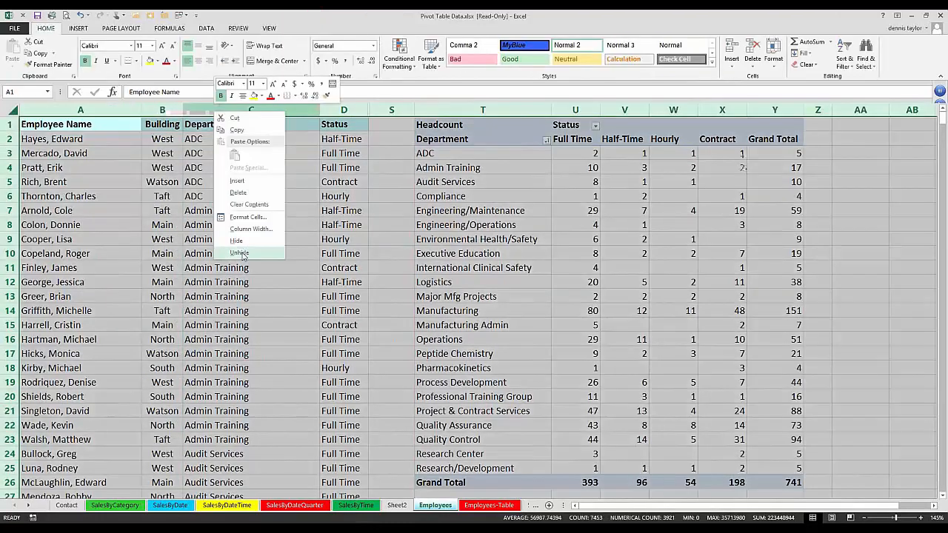
pyautogui.click(240, 253)
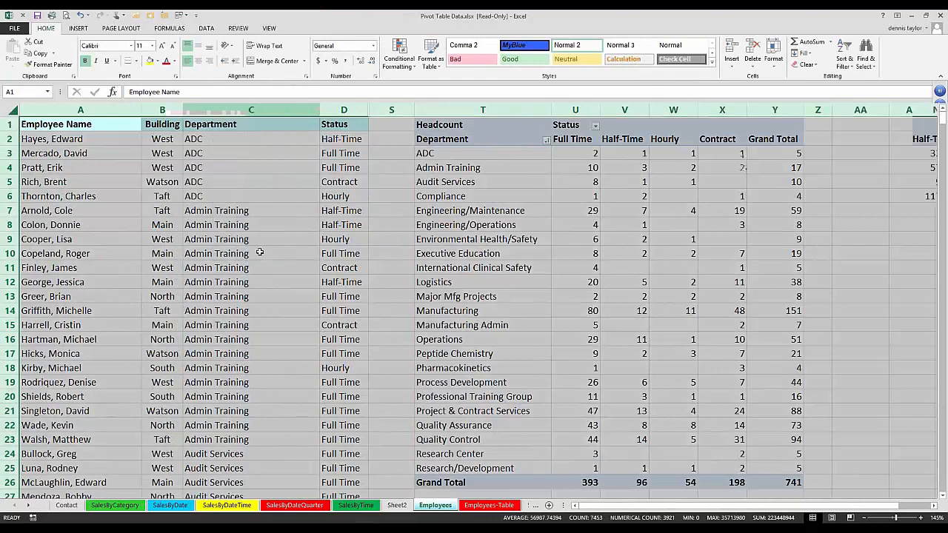
pyautogui.click(259, 253)
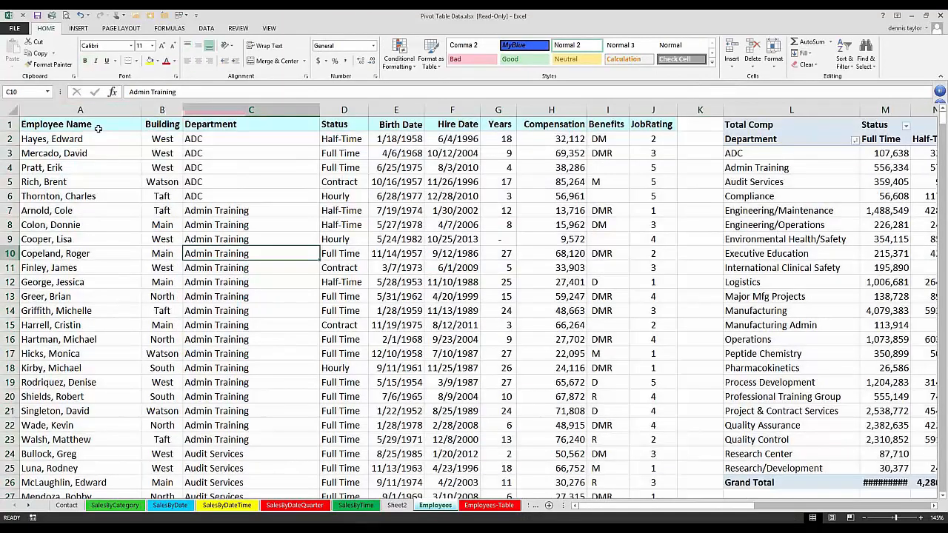
# Step: Try inserting blank cells at A4:J4 of the employee list with existing cells shifted down, and undo the insertion
pyautogui.hotkey('ctrl', 'Home')
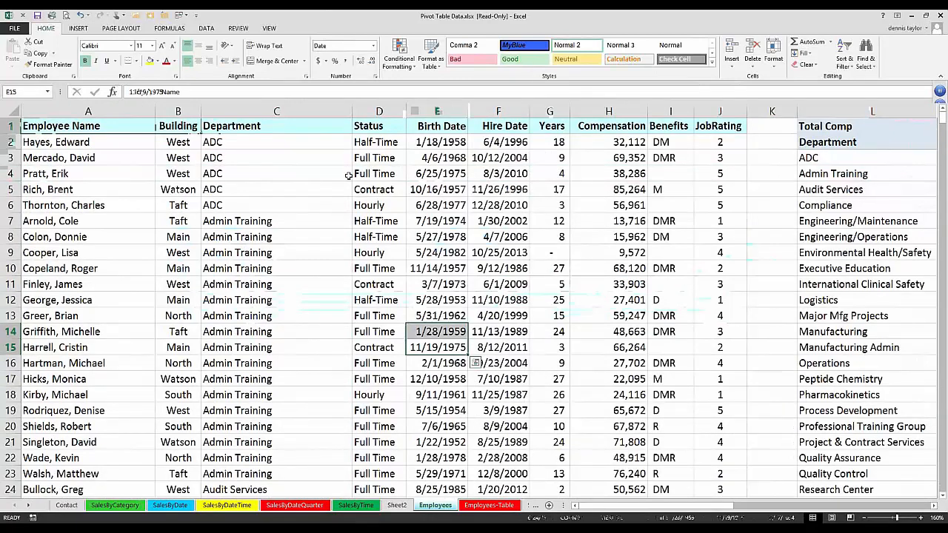
pyautogui.moveTo(45, 173); pyautogui.dragTo(713, 173)
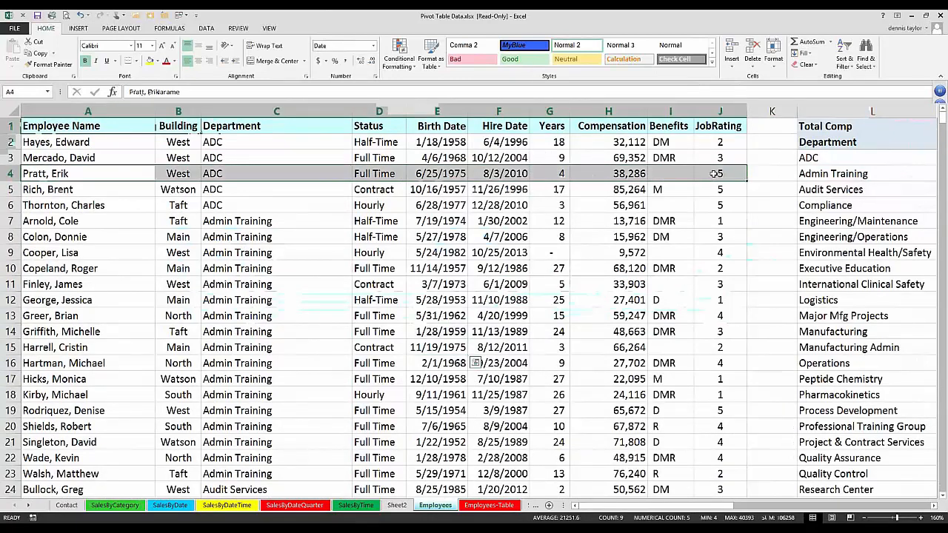
pyautogui.rightClick(714, 173)
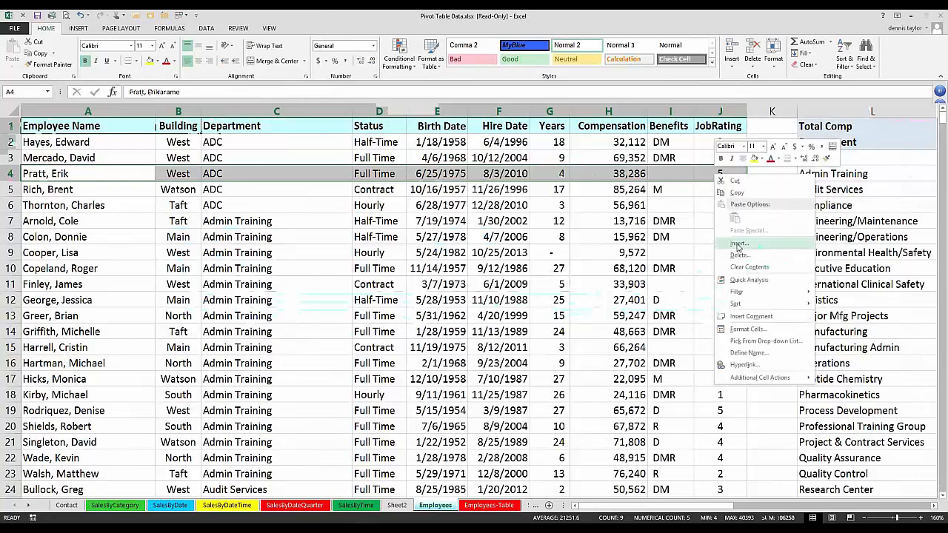
pyautogui.click(737, 246)
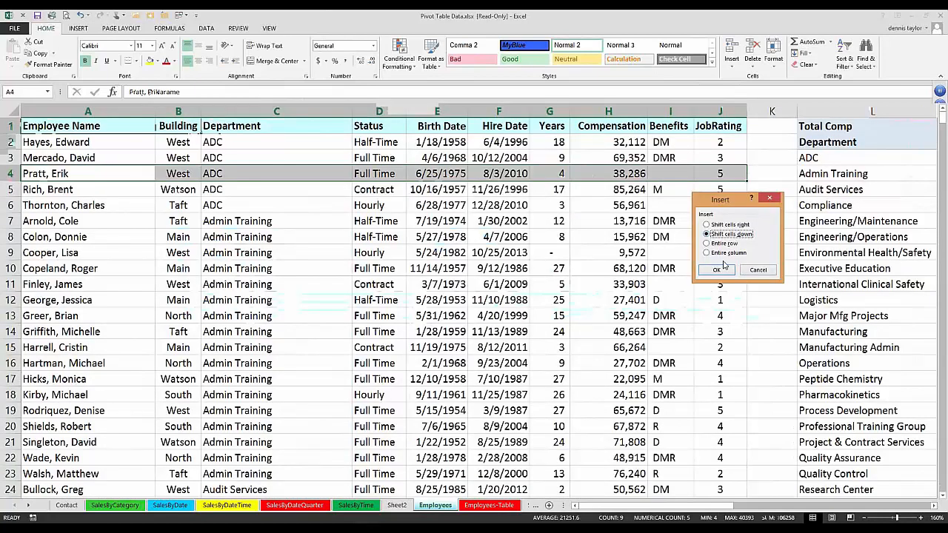
pyautogui.click(719, 272)
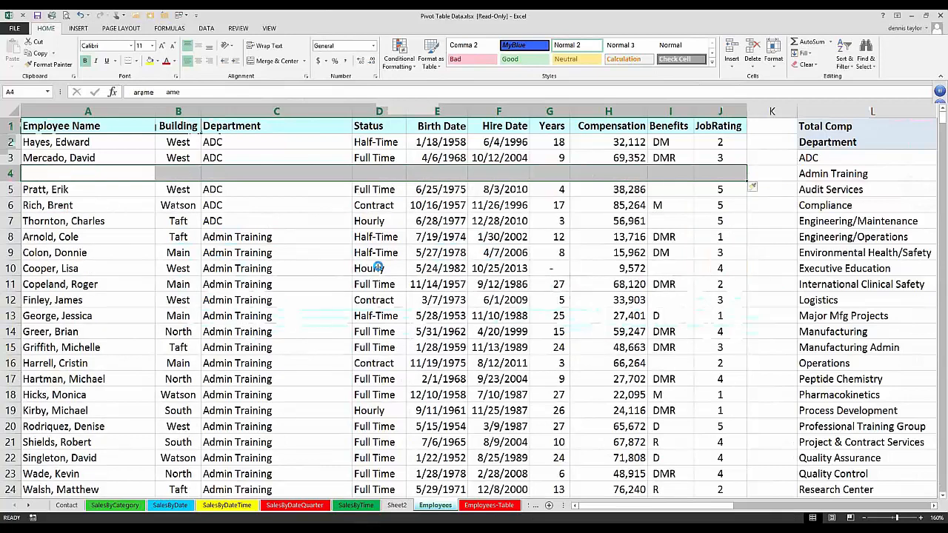
pyautogui.hotkey('ctrl', 'z')
pyautogui.click(315, 304)
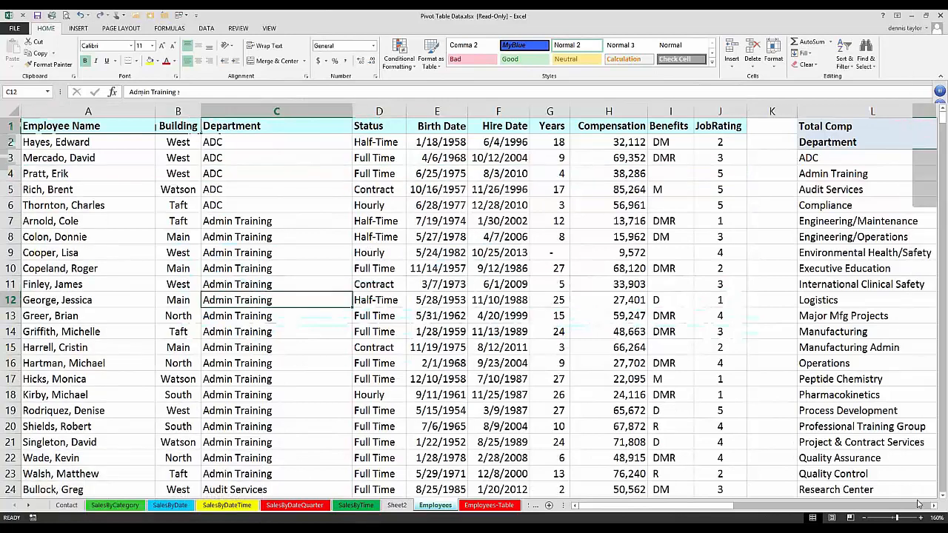